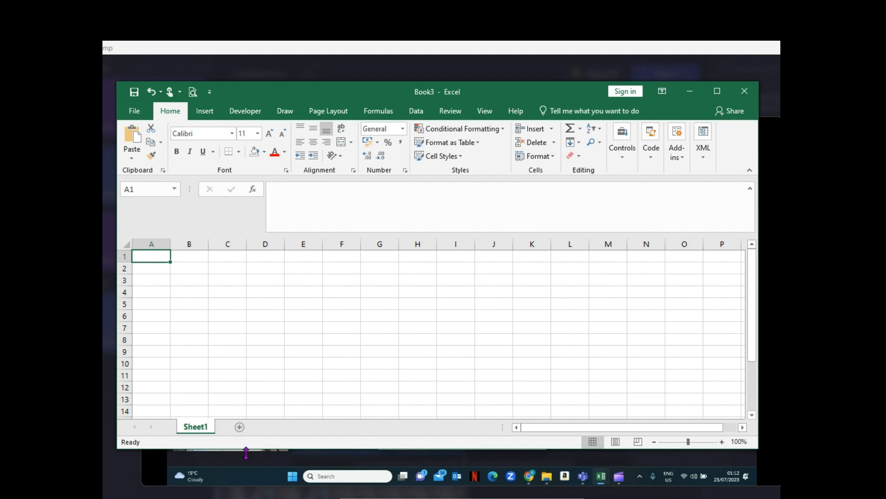
- Add two new worksheets to the workbook and return to Sheet1
{"action": "left_click", "coordinate": [239, 427]}
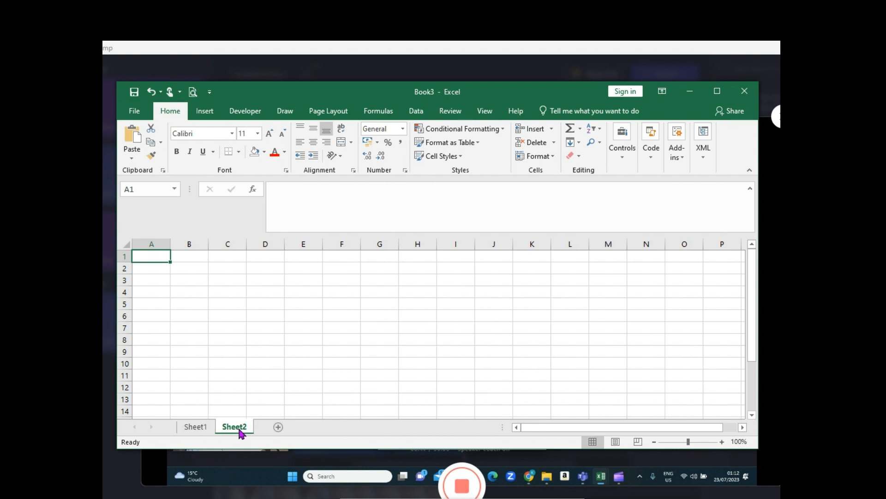
{"action": "left_click", "coordinate": [276, 427]}
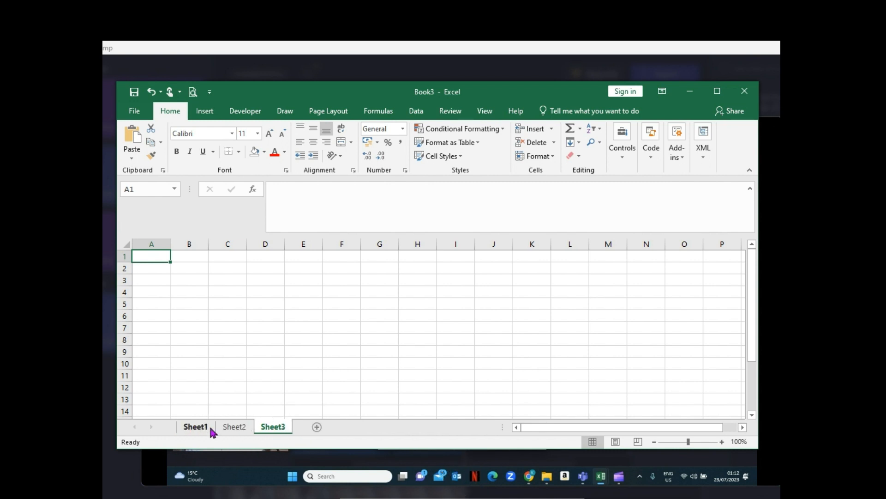
{"action": "left_click", "coordinate": [196, 427]}
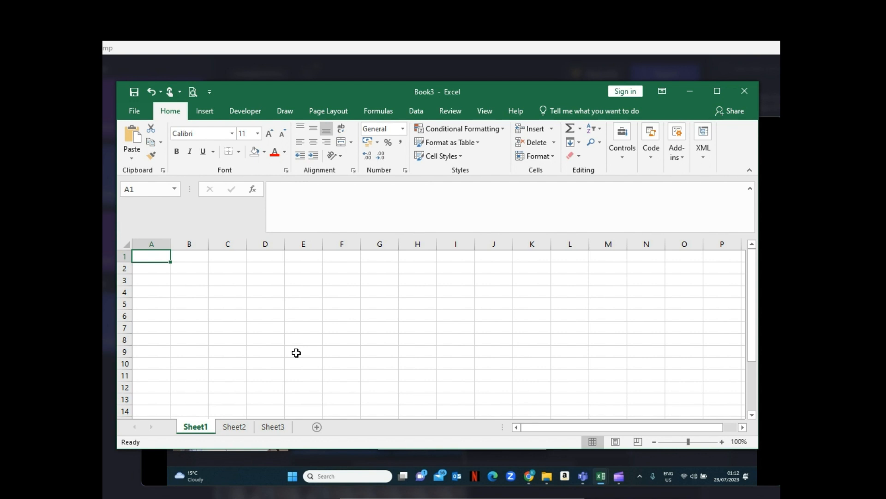
- Select row 1, and tour the sheet's outer corners from A1 via XFD1, XFD1048576 and A1048576 back to A1
{"action": "key", "text": "shift+space"}
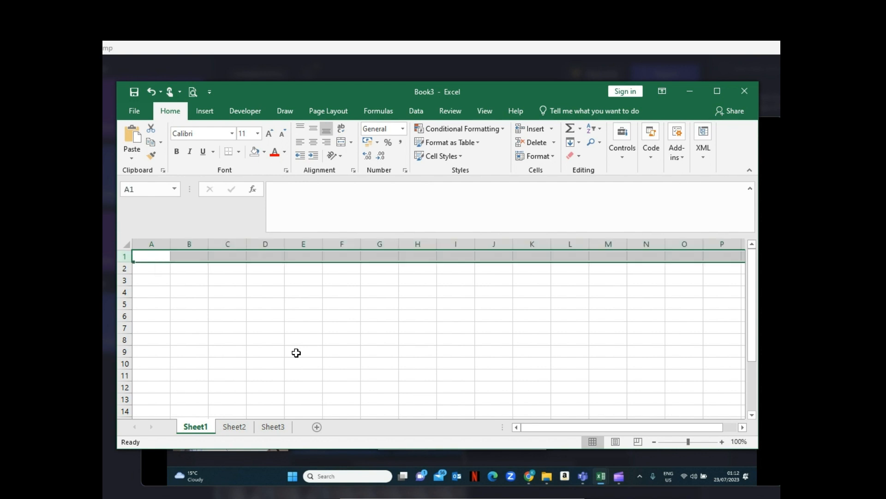
{"action": "key", "text": "Left"}
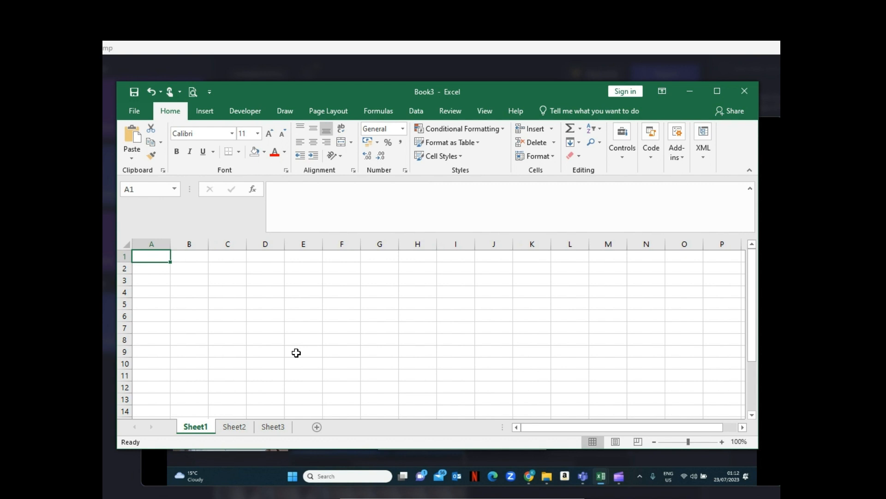
{"action": "key", "text": "ctrl+Right"}
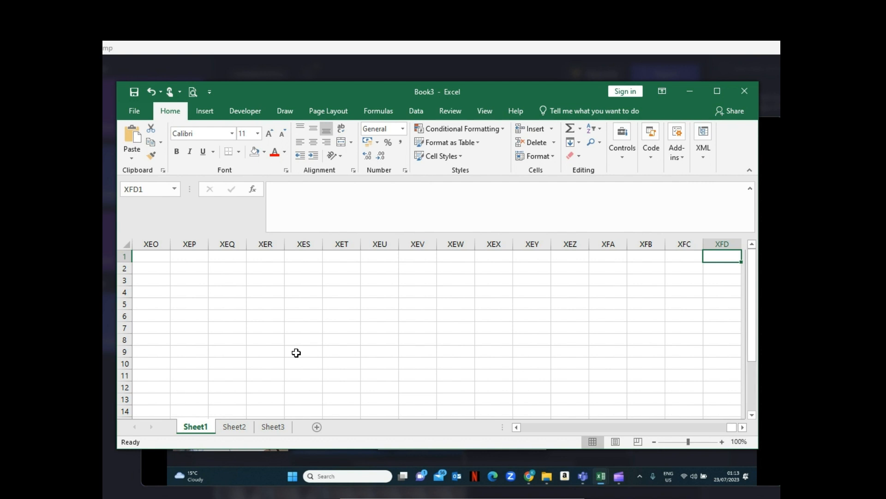
{"action": "key", "text": "ctrl+Down"}
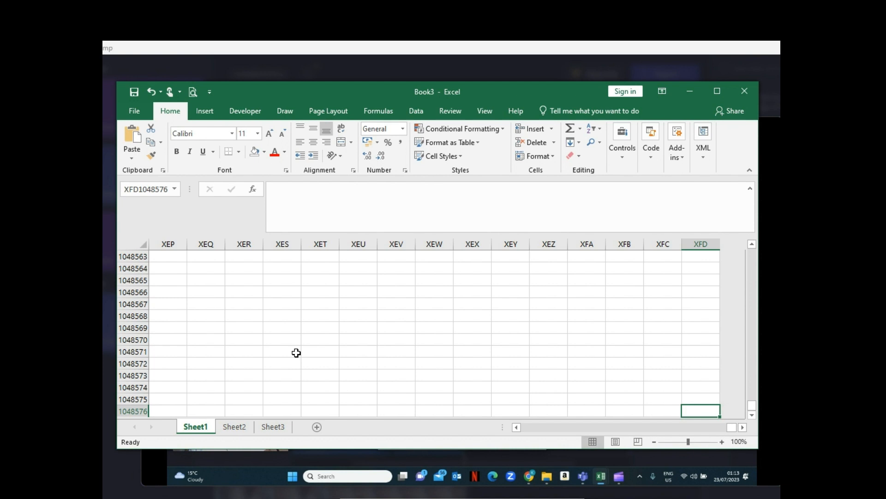
{"action": "key", "text": "ctrl+Left"}
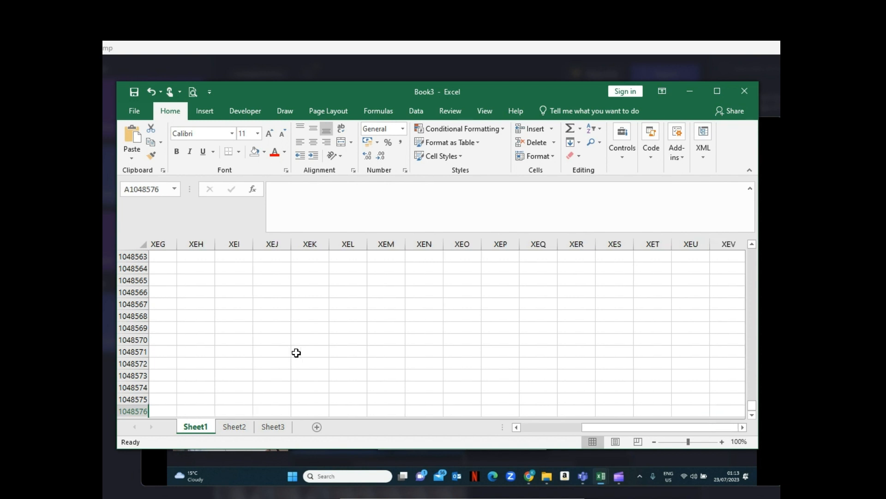
{"action": "key", "text": "ctrl+Up"}
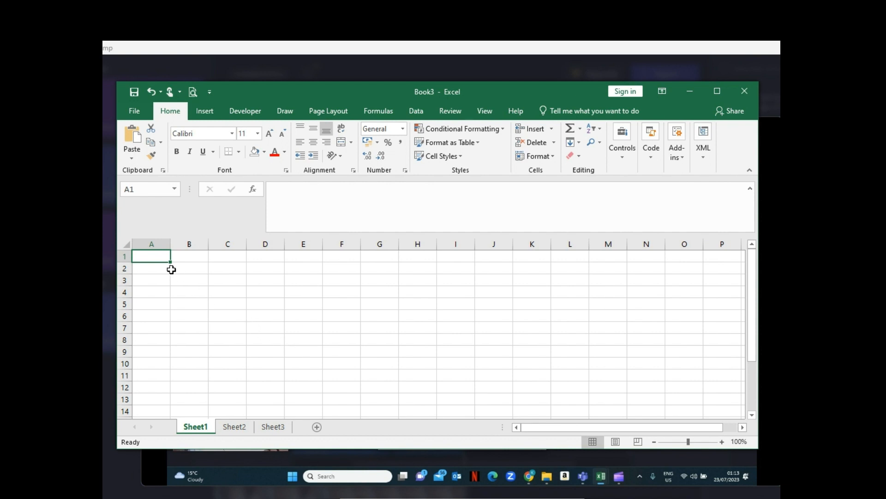
- Select columns A, B and C, rows 1 and 2, and cells D7 and C4 one after another
{"action": "left_click", "coordinate": [155, 244]}
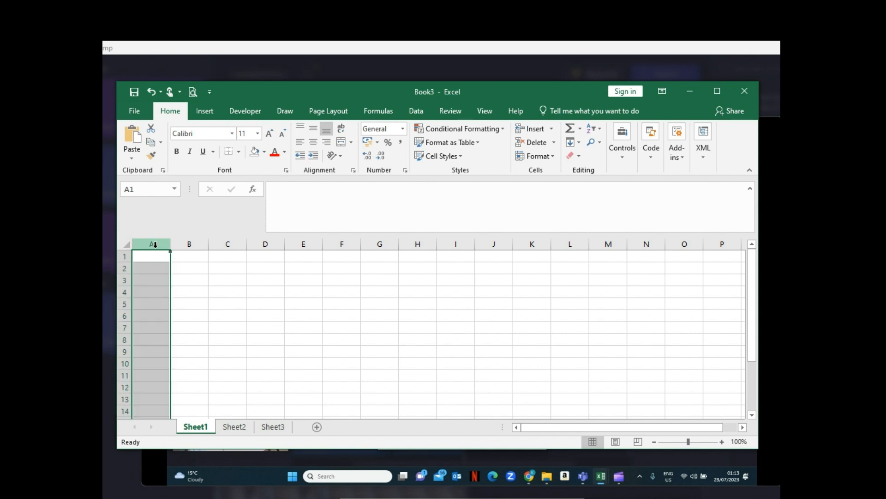
{"action": "left_click", "coordinate": [192, 245]}
{"action": "left_click", "coordinate": [225, 244]}
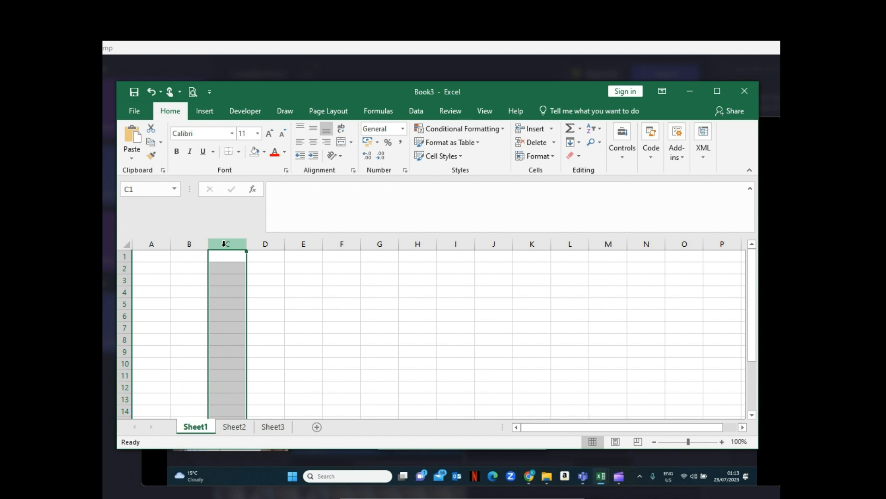
{"action": "left_click", "coordinate": [123, 256]}
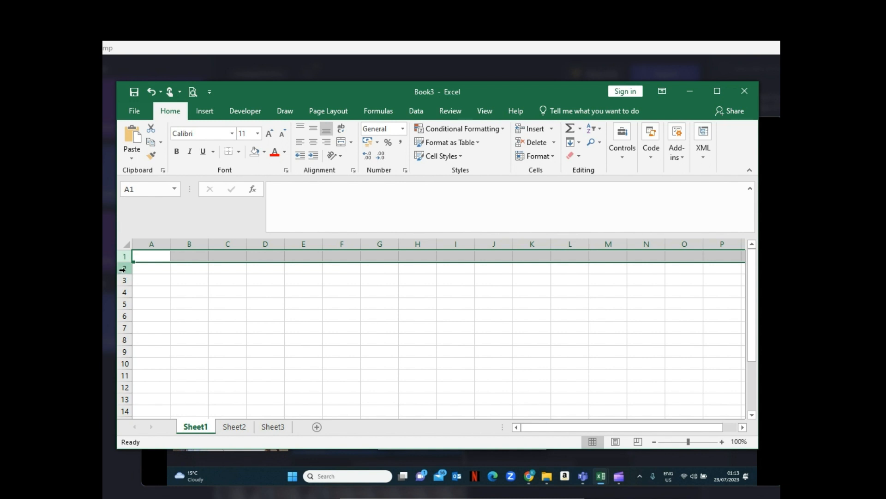
{"action": "left_click", "coordinate": [122, 268]}
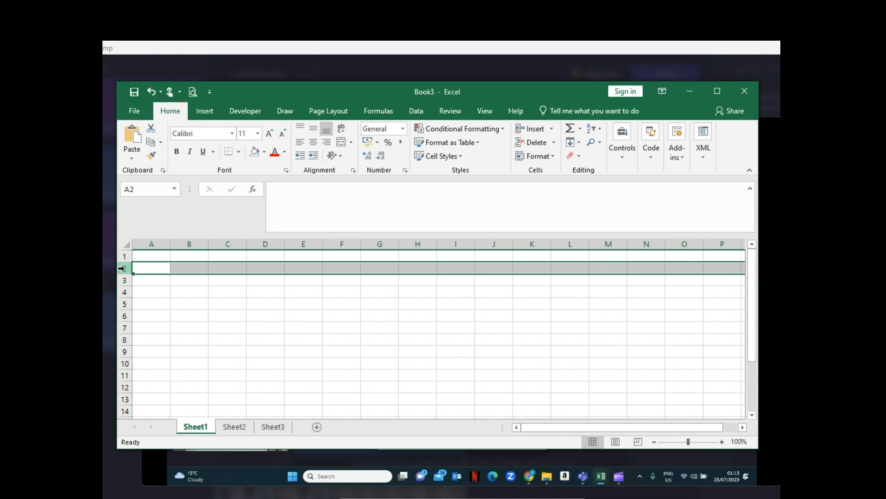
{"action": "left_click", "coordinate": [265, 325]}
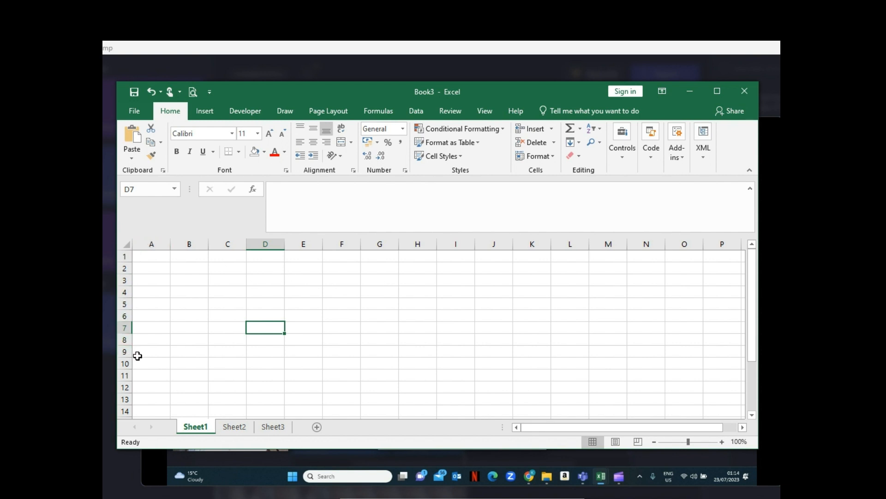
{"action": "left_click", "coordinate": [217, 296]}
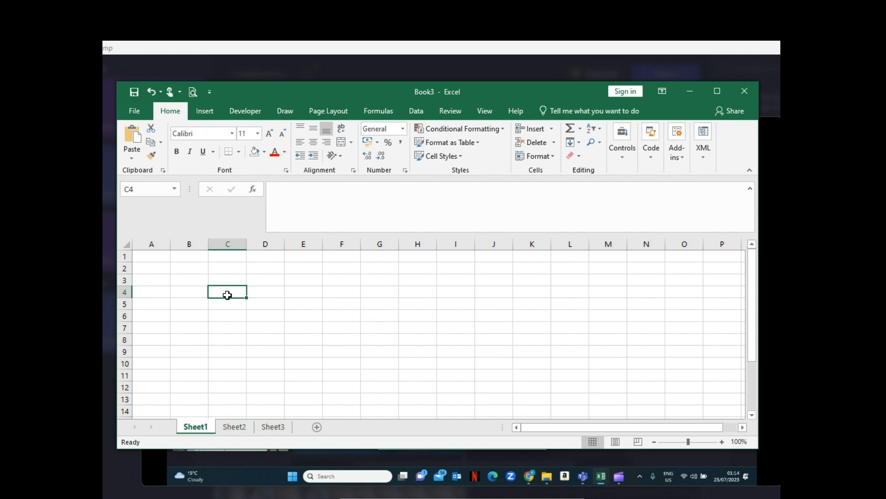
- Enlarge the view of Sheet1 to 160% zoom
{"action": "left_click", "coordinate": [722, 441]}
{"action": "left_click", "coordinate": [722, 442]}
{"action": "left_click", "coordinate": [722, 441]}
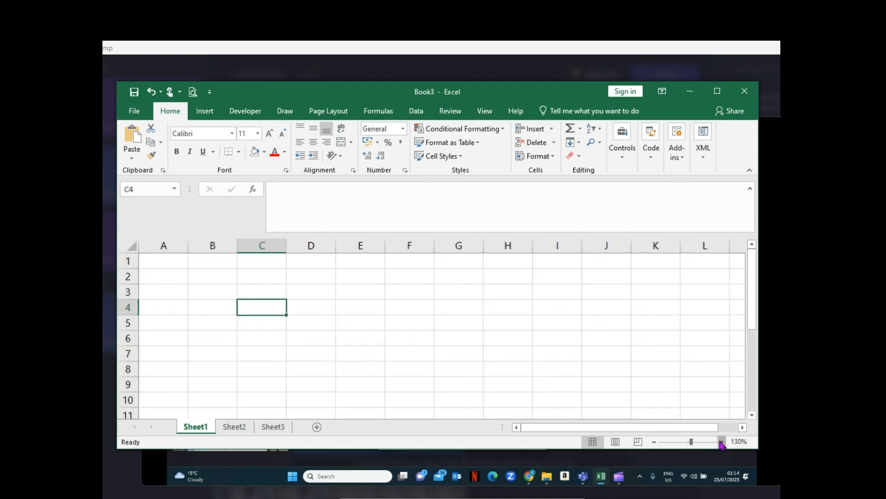
{"action": "left_click", "coordinate": [721, 442]}
{"action": "left_click", "coordinate": [721, 442]}
{"action": "left_click", "coordinate": [722, 442]}
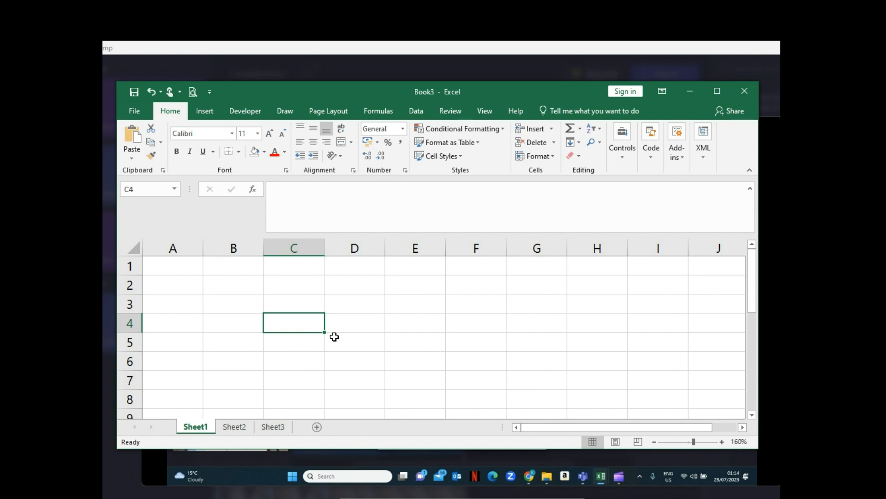
{"action": "left_click", "coordinate": [299, 305]}
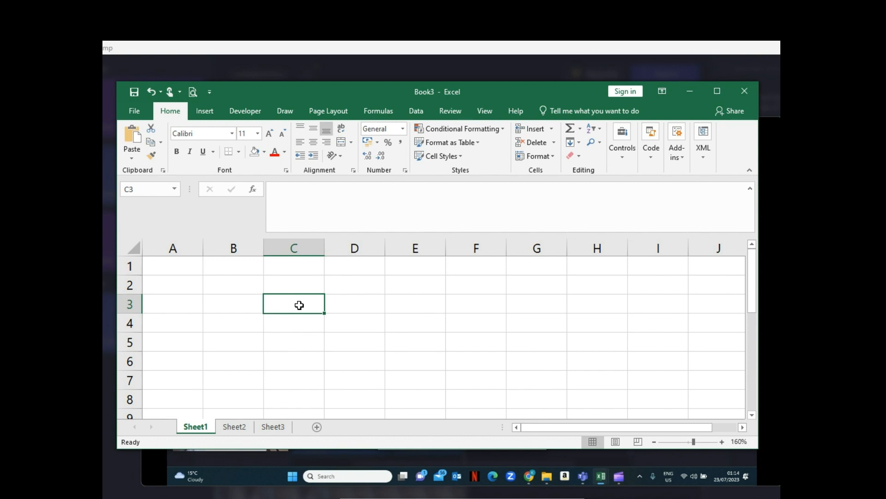
{"action": "type", "text": "122"}
{"action": "key", "text": "BackSpace"}
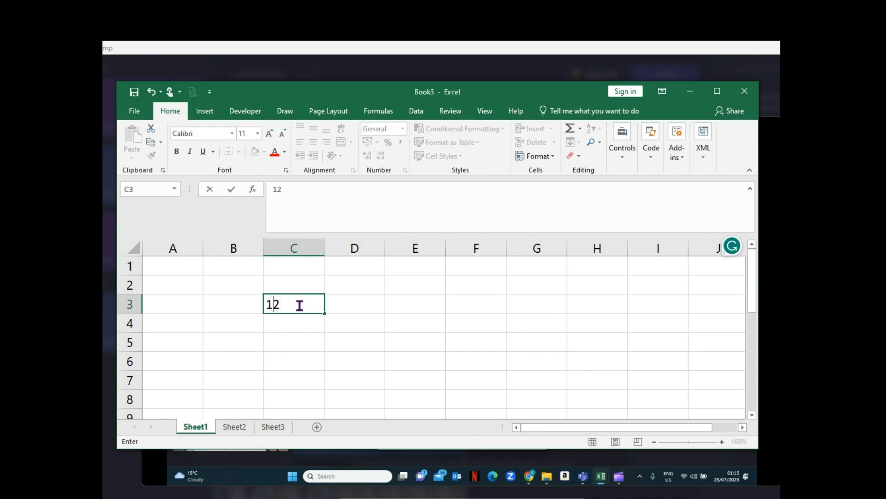
{"action": "key", "text": "BackSpace"}
{"action": "key", "text": "BackSpace"}
{"action": "type", "text": "ass"}
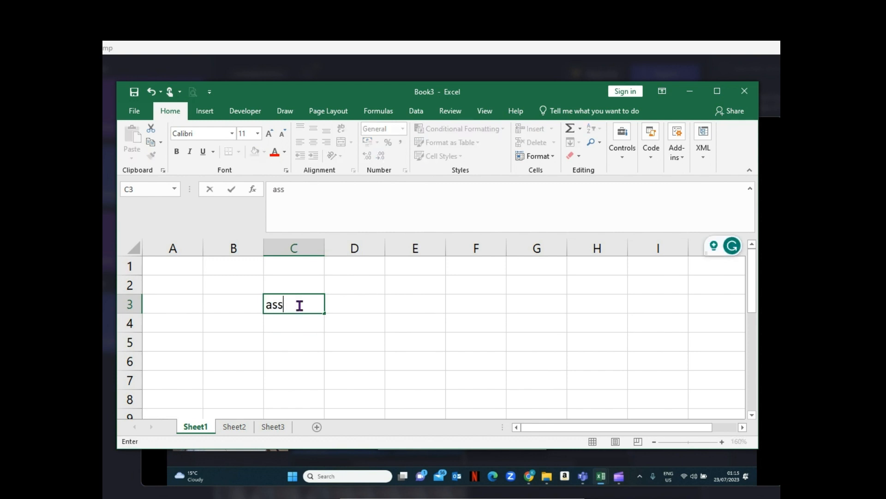
{"action": "key", "text": "BackSpace"}
{"action": "key", "text": "BackSpace"}
{"action": "key", "text": "BackSpace"}
{"action": "left_click", "coordinate": [373, 309]}
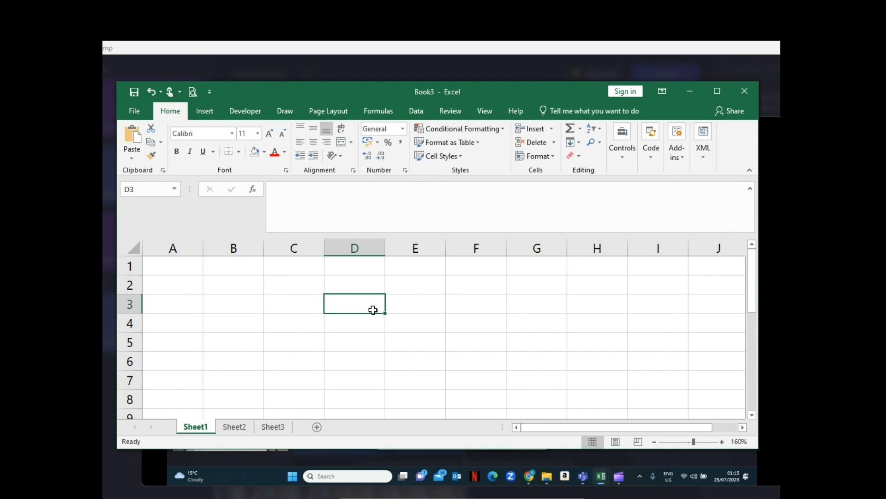
- Select cell E4 and return the worksheet zoom to 100%
{"action": "left_click_drag", "start_coordinate": [373, 309], "coordinate": [362, 345]}
{"action": "left_click", "coordinate": [398, 321]}
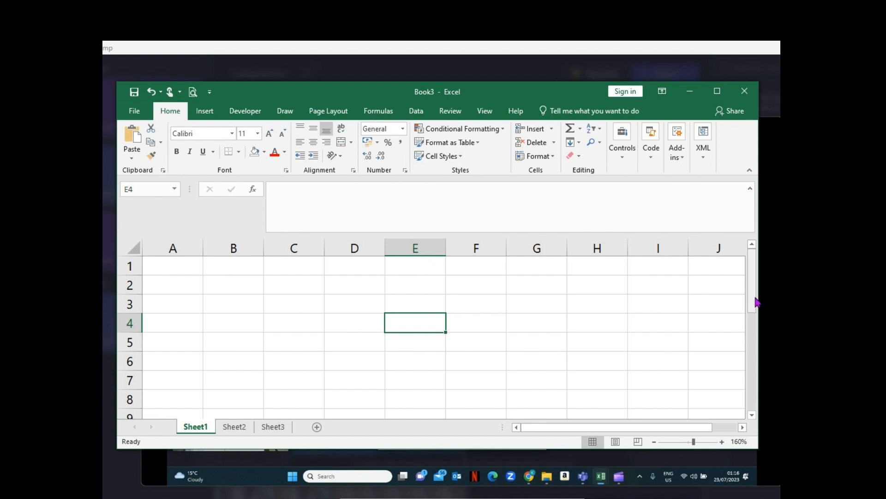
{"action": "mouse_move", "coordinate": [755, 297]}
{"action": "left_mouse_down"}
{"action": "mouse_move", "coordinate": [757, 408]}
{"action": "mouse_move", "coordinate": [755, 295]}
{"action": "left_mouse_up"}
{"action": "left_click_drag", "start_coordinate": [609, 426], "coordinate": [713, 431]}
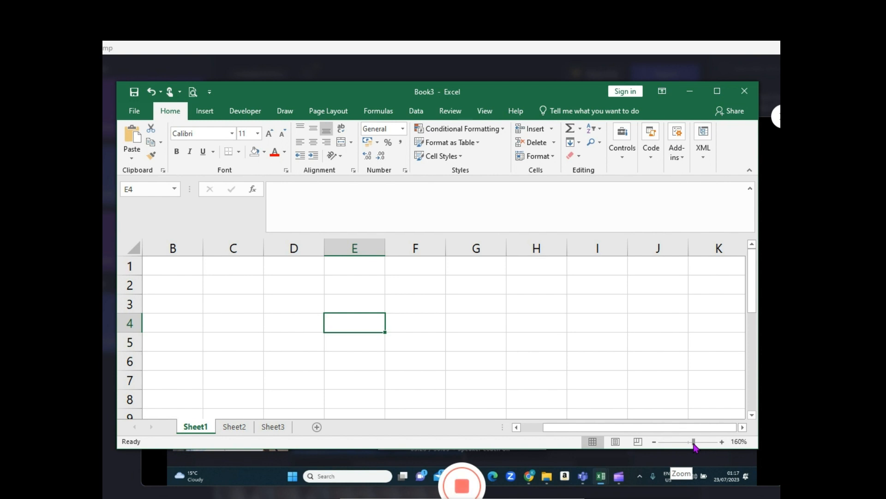
{"action": "mouse_move", "coordinate": [693, 442]}
{"action": "left_mouse_down"}
{"action": "mouse_move", "coordinate": [647, 443]}
{"action": "mouse_move", "coordinate": [688, 447]}
{"action": "left_mouse_up"}
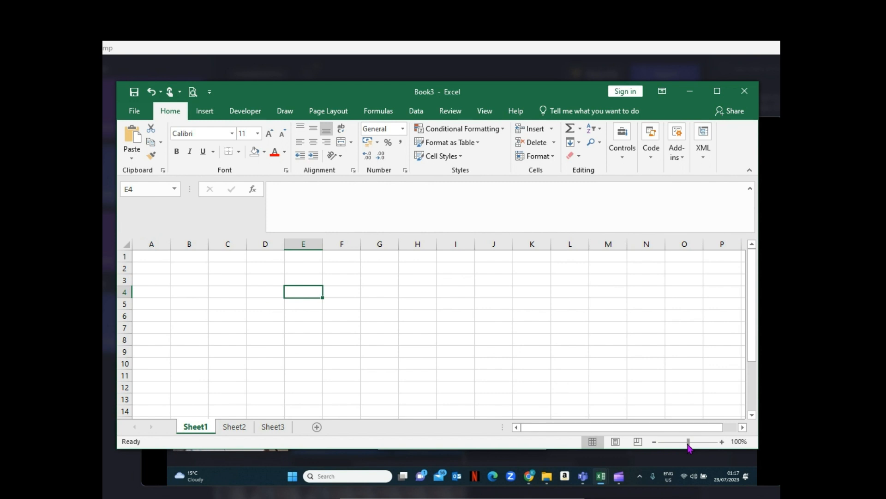
{"action": "left_click_drag", "start_coordinate": [688, 447], "coordinate": [688, 444]}
- Enter 1 in cell C2 and 2 in cell C3
{"action": "left_click", "coordinate": [224, 268]}
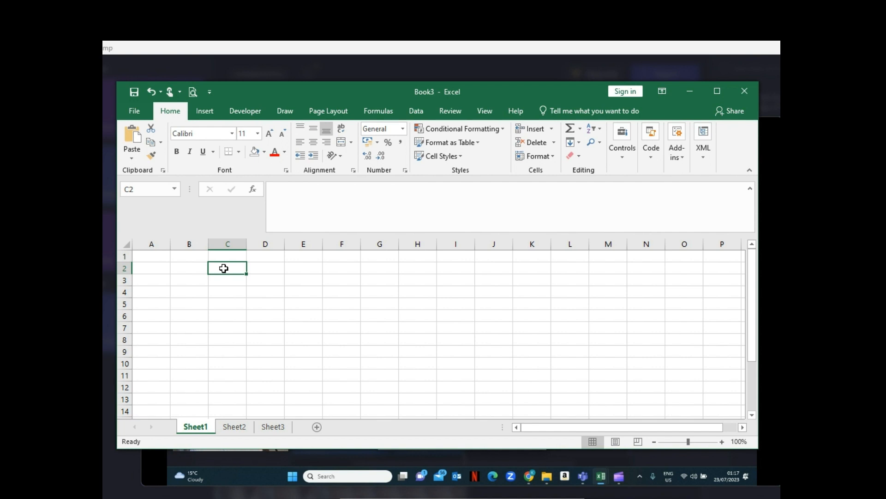
{"action": "type", "text": "Th"}
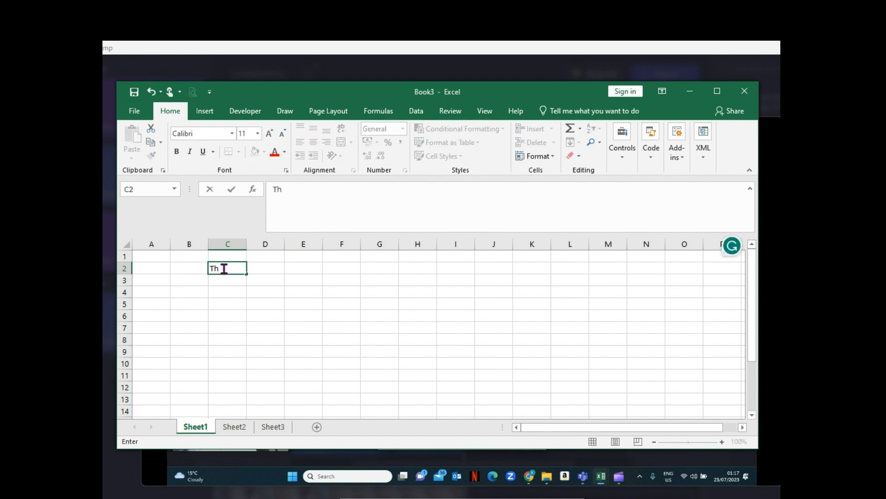
{"action": "type", "text": "e"}
{"action": "key", "text": "BackSpace"}
{"action": "key", "text": "BackSpace"}
{"action": "key", "text": "BackSpace"}
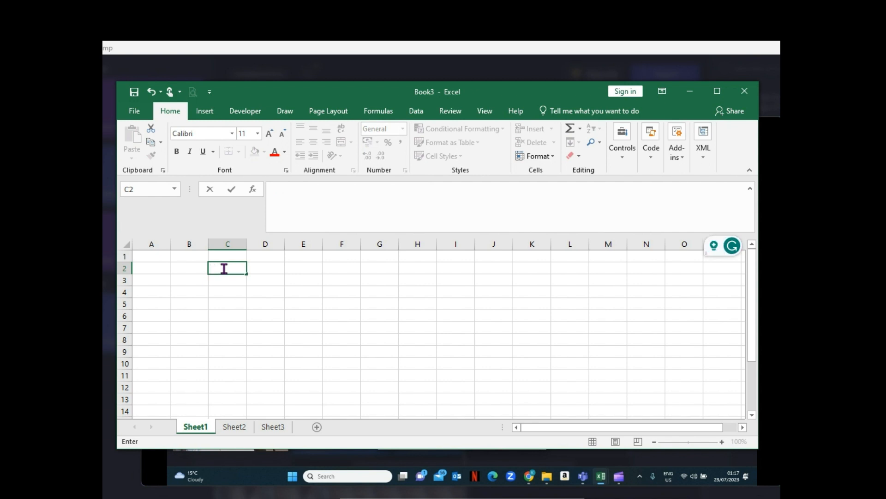
{"action": "type", "text": "1"}
{"action": "key", "text": "Return"}
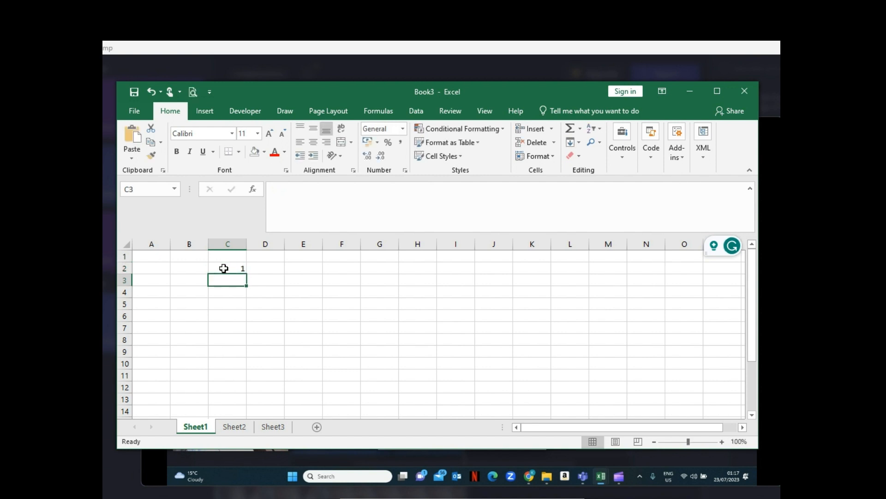
{"action": "type", "text": "2"}
{"action": "key", "text": "Return"}
- Enter 3, 4 and 5 in cells C4 to C6 and clear those three cells again
{"action": "type", "text": "3"}
{"action": "key", "text": "Return"}
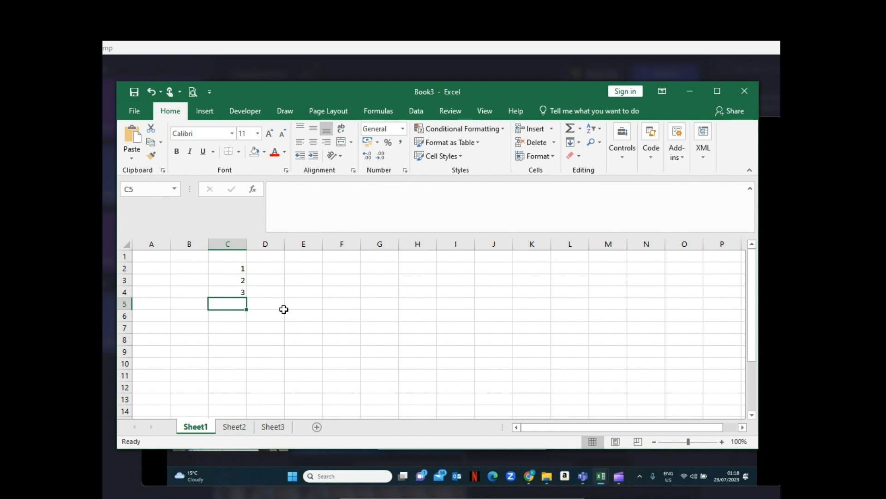
{"action": "type", "text": "4"}
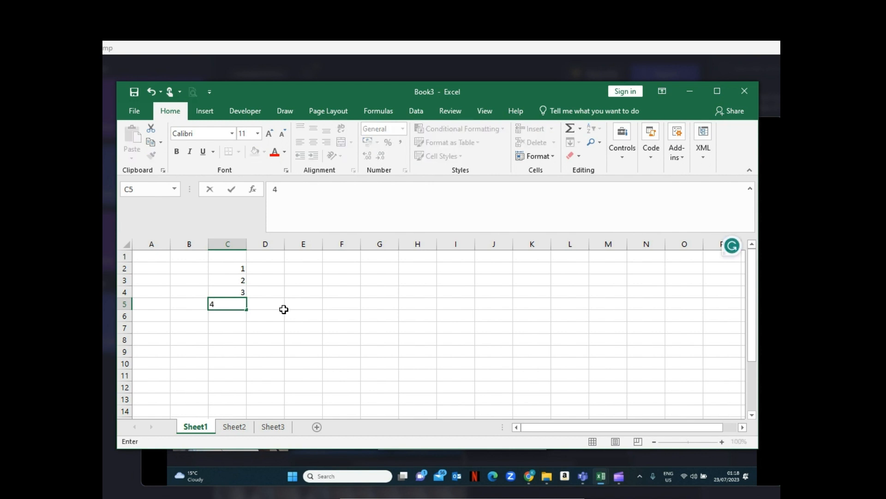
{"action": "key", "text": "Return"}
{"action": "type", "text": "5"}
{"action": "key", "text": "Return"}
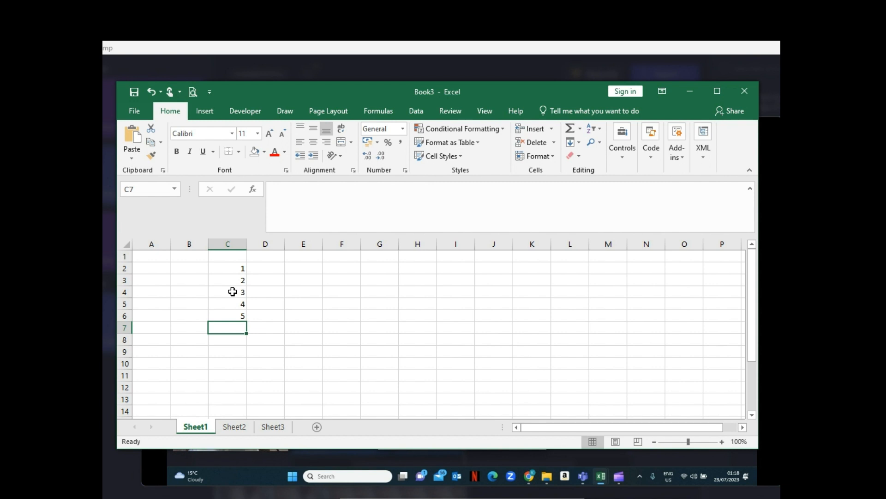
{"action": "left_click_drag", "start_coordinate": [232, 291], "coordinate": [236, 316]}
{"action": "key", "text": "Delete"}
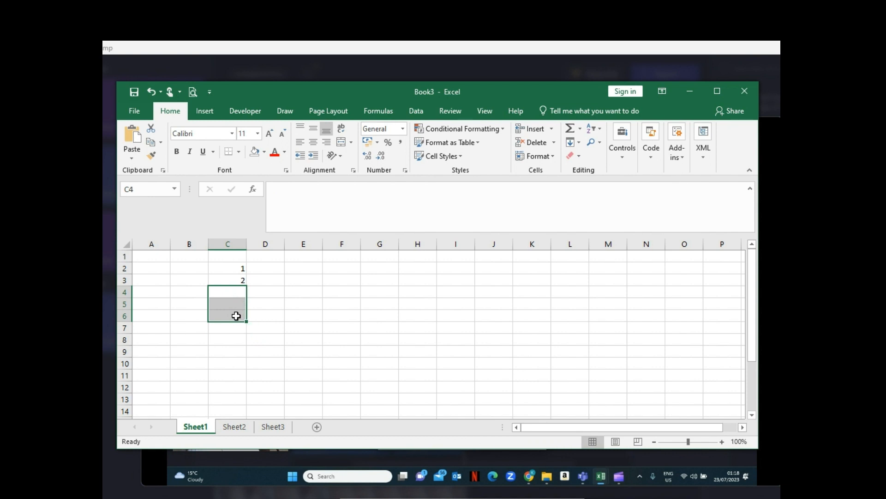
- Extend the number series in cells C2 and C3 down column C to 20 in cell C21
{"action": "left_click", "coordinate": [242, 267]}
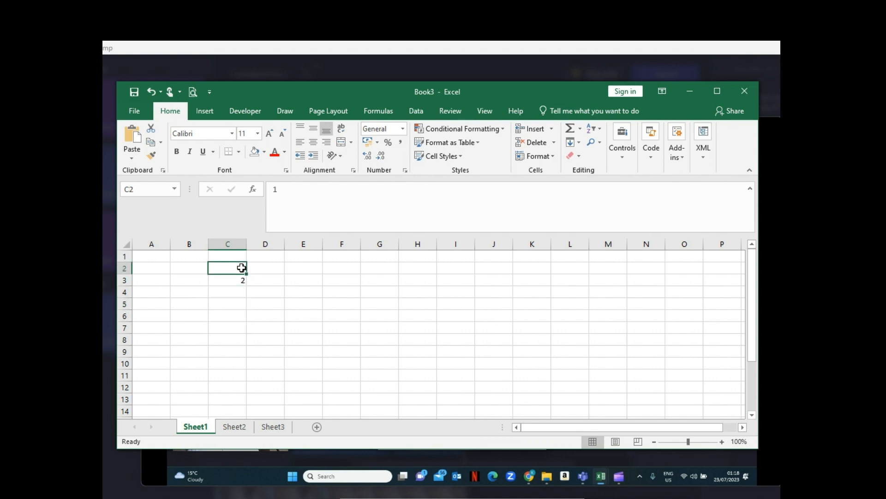
{"action": "type", "text": "1"}
{"action": "left_click_drag", "start_coordinate": [242, 268], "coordinate": [238, 280]}
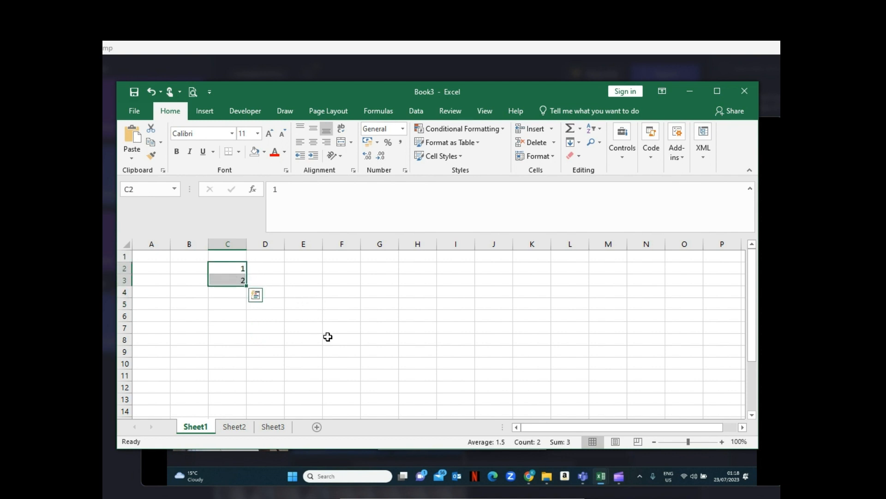
{"action": "left_click", "coordinate": [654, 442]}
{"action": "left_click", "coordinate": [654, 442]}
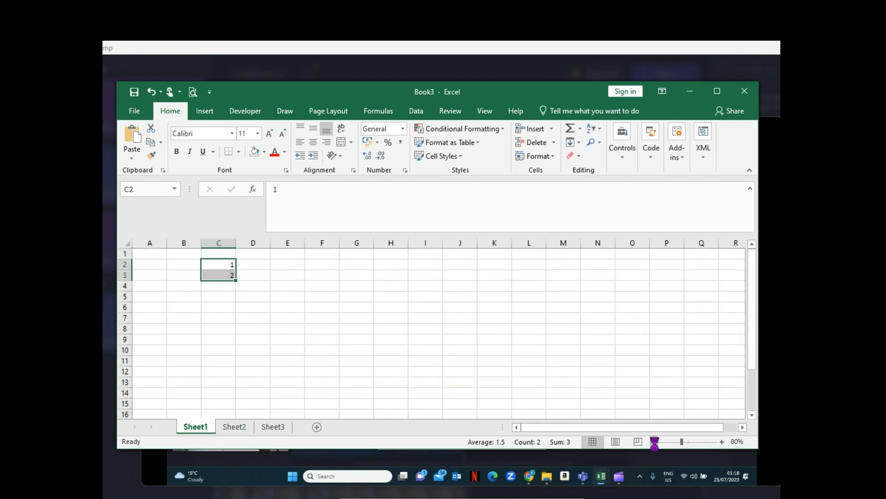
{"action": "left_click", "coordinate": [722, 444]}
{"action": "left_click", "coordinate": [721, 444]}
{"action": "left_click", "coordinate": [722, 444]}
{"action": "left_click", "coordinate": [722, 445]}
{"action": "left_click", "coordinate": [721, 444]}
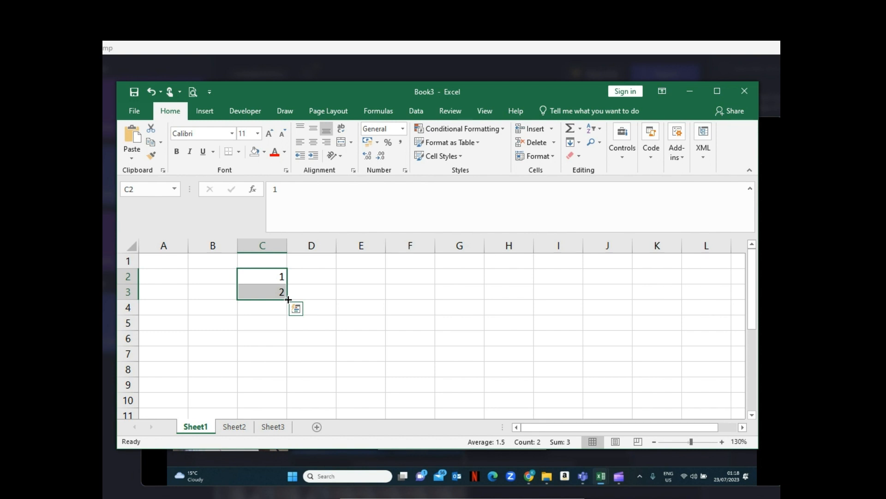
{"action": "left_click_drag", "start_coordinate": [288, 299], "coordinate": [278, 400]}
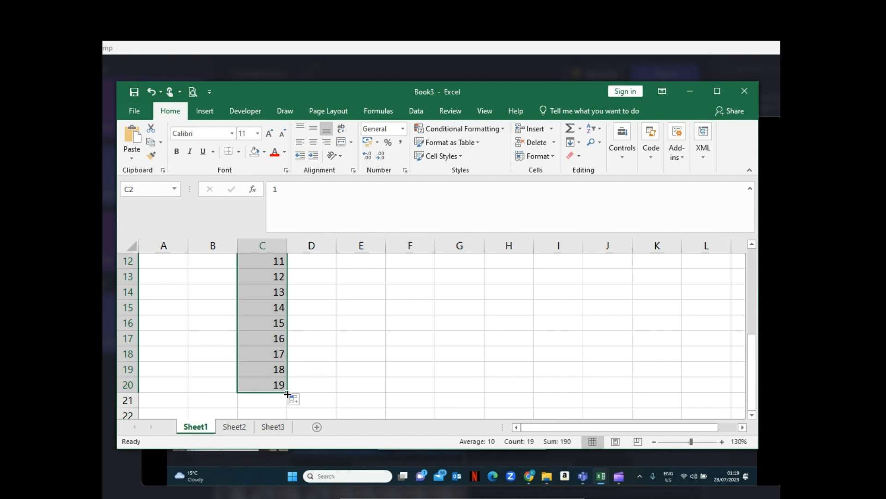
{"action": "left_click_drag", "start_coordinate": [287, 392], "coordinate": [286, 406]}
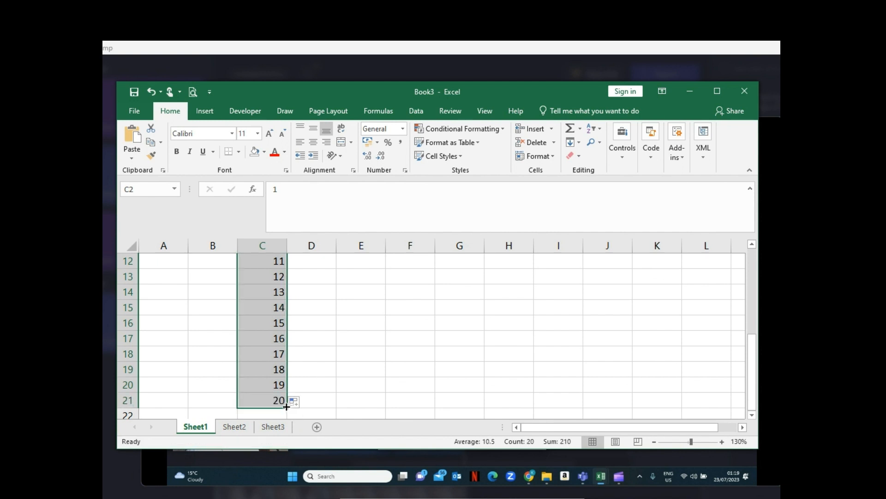
{"action": "left_click_drag", "start_coordinate": [753, 372], "coordinate": [751, 277]}
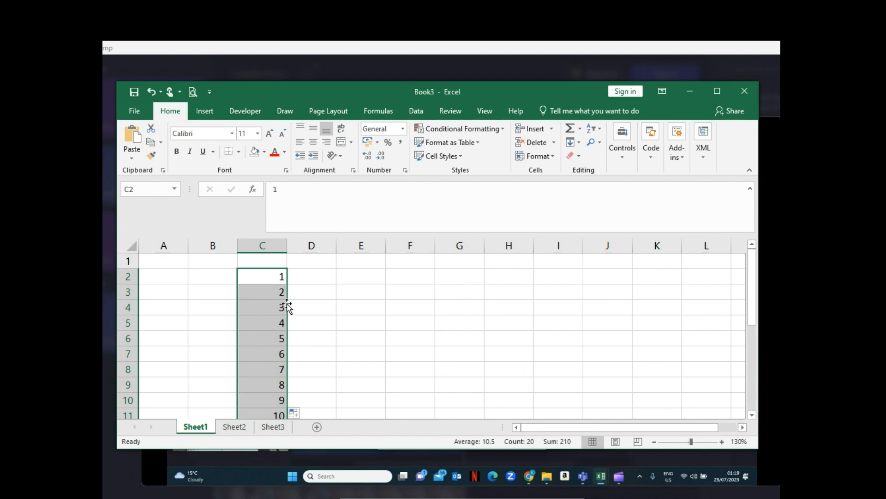
- Enter 1 in cell D2 and fill it down to cell D8
{"action": "left_click", "coordinate": [305, 278]}
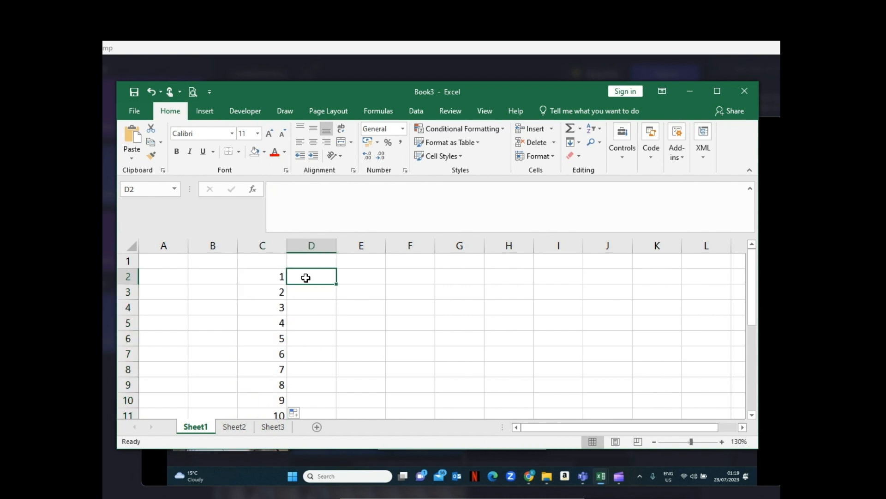
{"action": "type", "text": "1"}
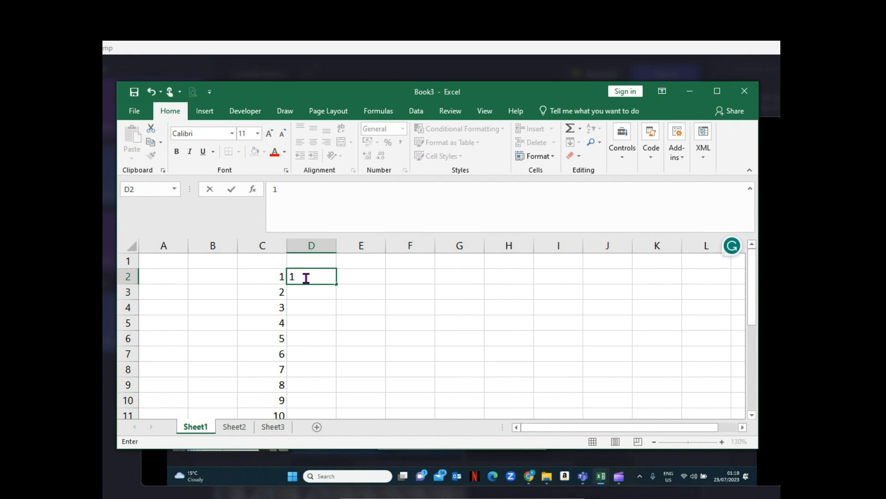
{"action": "key", "text": "Return"}
{"action": "left_click", "coordinate": [317, 276]}
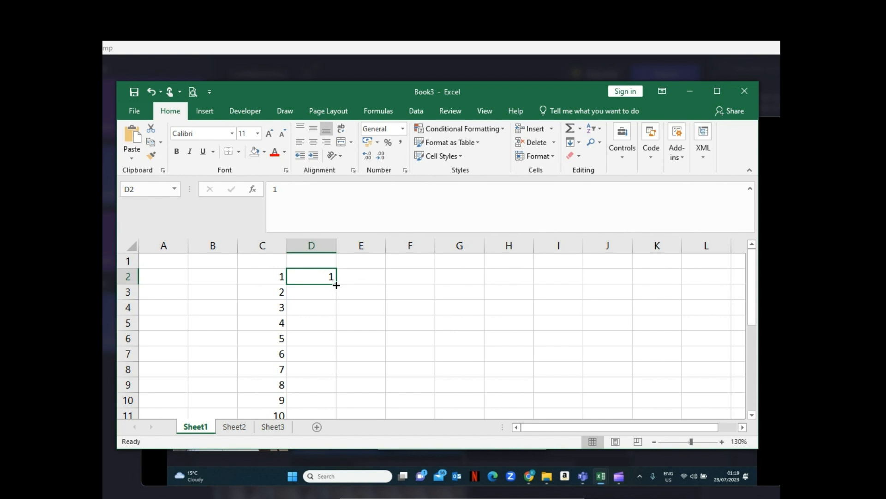
{"action": "left_click_drag", "start_coordinate": [336, 285], "coordinate": [331, 377]}
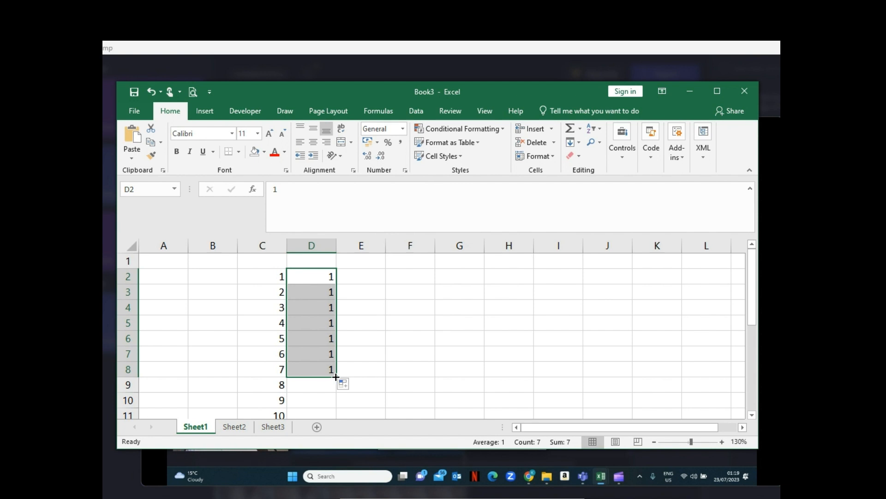
- Enter 1 in cell E2 and the formula =E2+1 in cell E3
{"action": "left_click", "coordinate": [370, 278]}
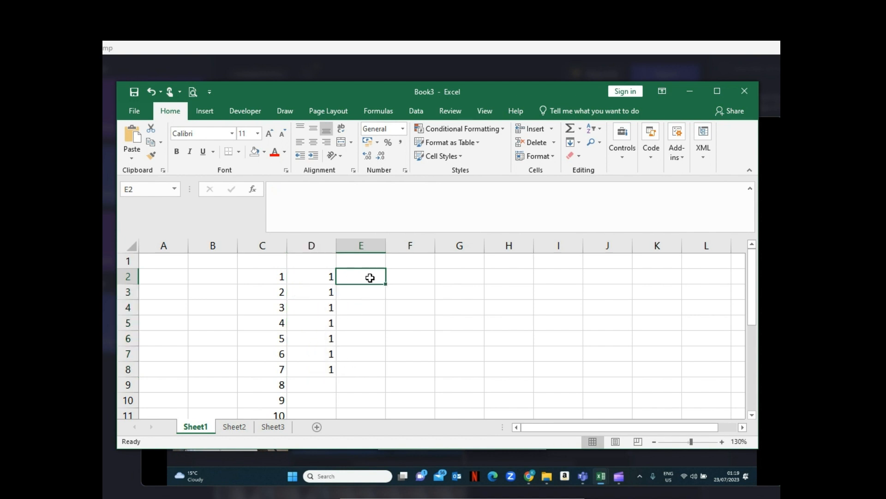
{"action": "type", "text": "="}
{"action": "key", "text": "BackSpace"}
{"action": "type", "text": "1"}
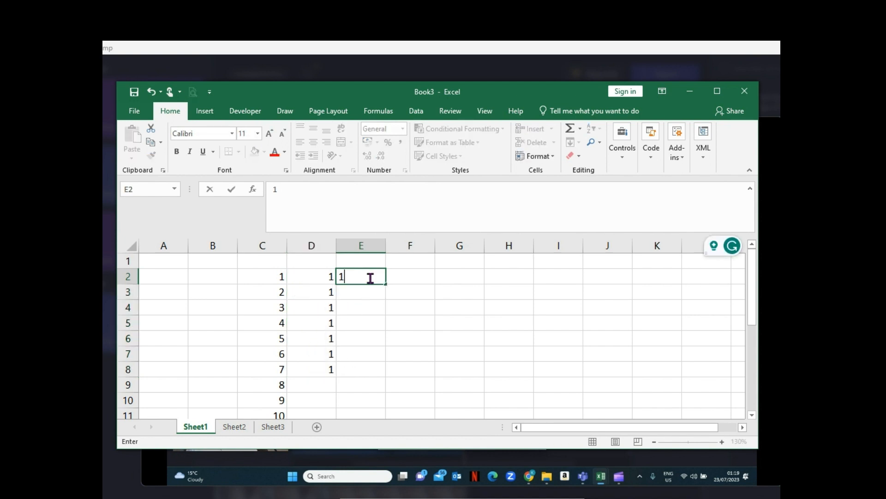
{"action": "key", "text": "Return"}
{"action": "type", "text": "="}
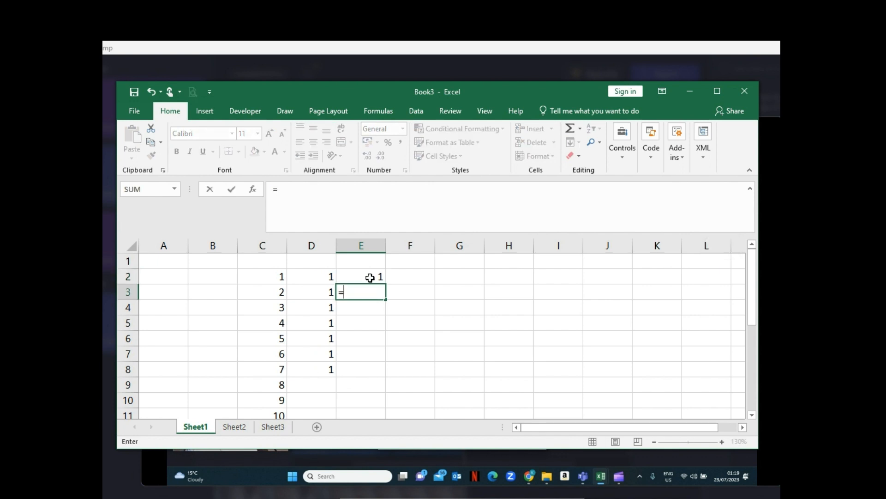
{"action": "left_click", "coordinate": [370, 276]}
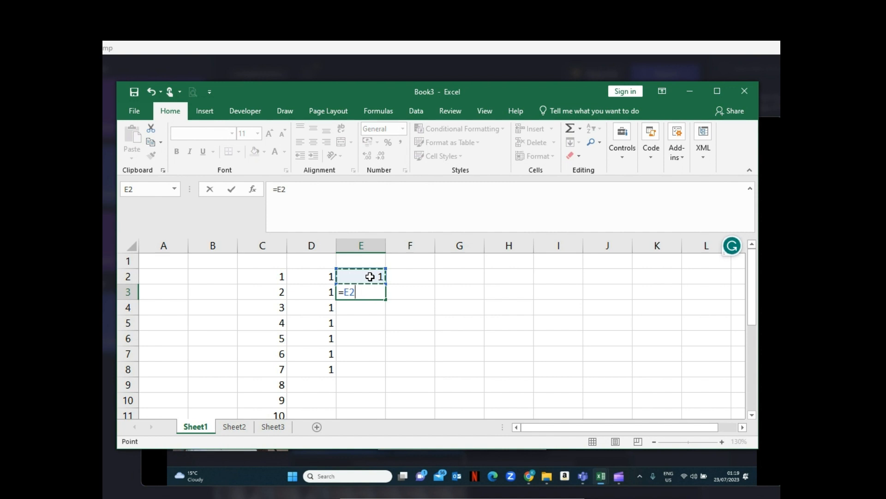
{"action": "type", "text": "="}
{"action": "key", "text": "BackSpace"}
{"action": "type", "text": "+1"}
{"action": "key", "text": "Return"}
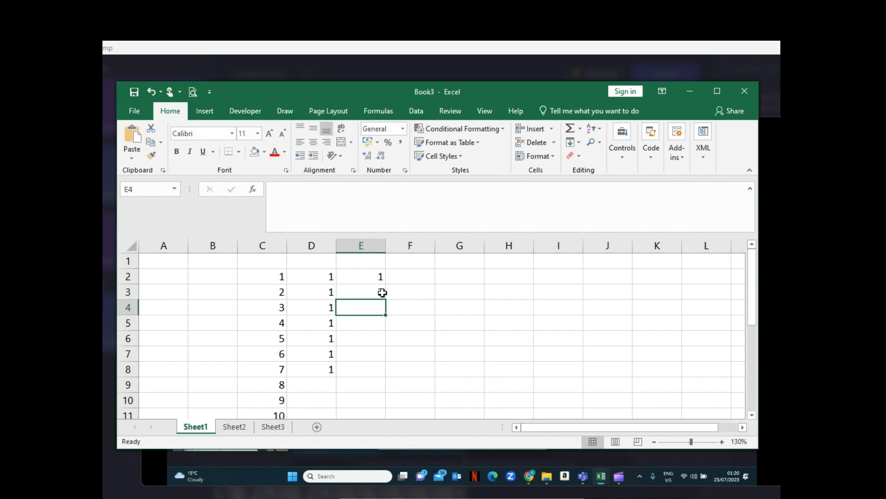
- Copy the formula in cell E3 down column E to cell E12
{"action": "left_click", "coordinate": [382, 293]}
{"action": "left_click_drag", "start_coordinate": [386, 298], "coordinate": [378, 417]}
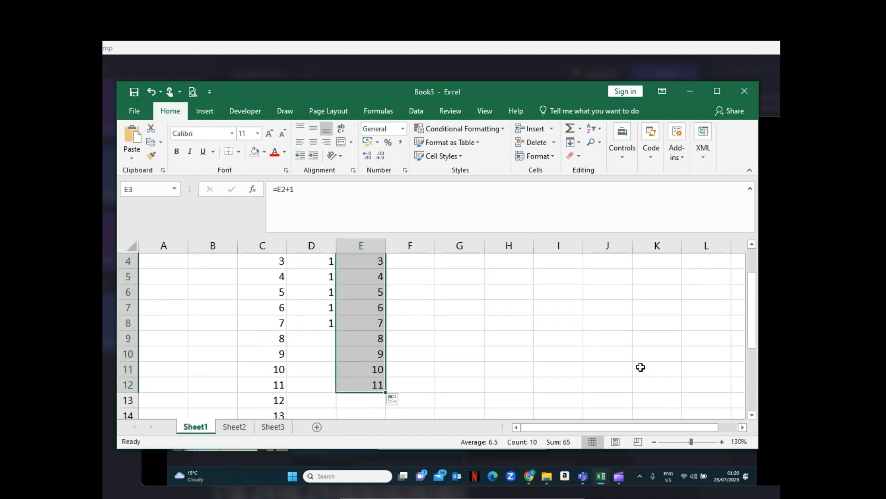
{"action": "left_click_drag", "start_coordinate": [755, 326], "coordinate": [748, 269]}
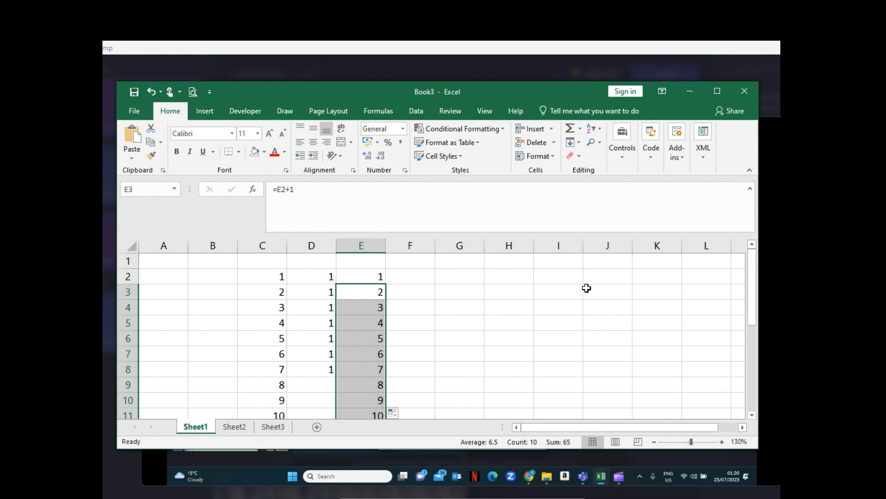
- Change the formula in cell E3 to =E2+3
{"action": "left_click", "coordinate": [371, 277]}
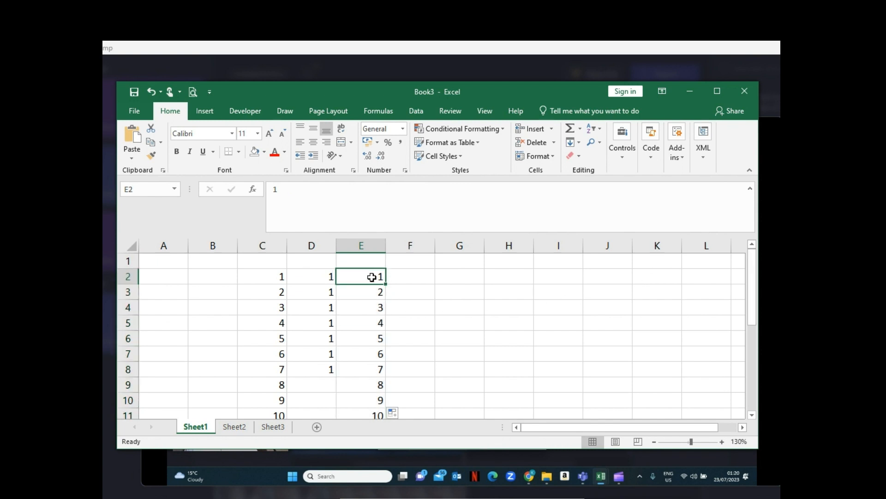
{"action": "left_click", "coordinate": [368, 293]}
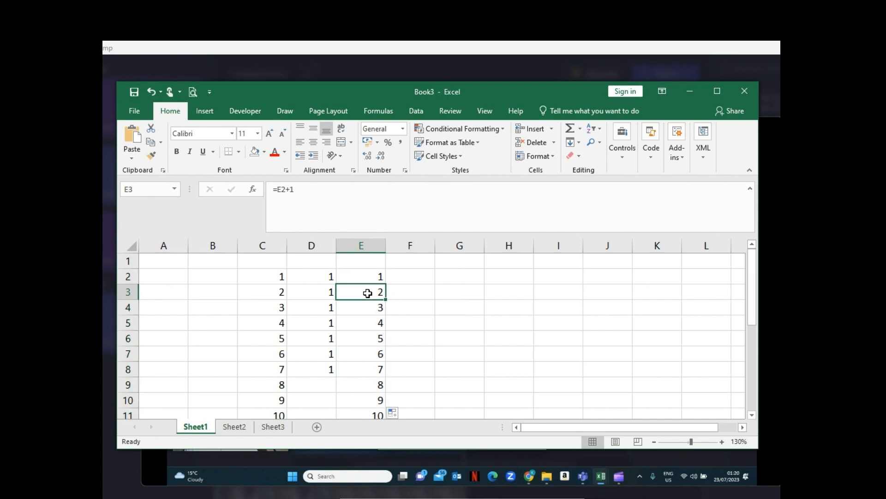
{"action": "left_click", "coordinate": [330, 188]}
{"action": "key", "text": "BackSpace"}
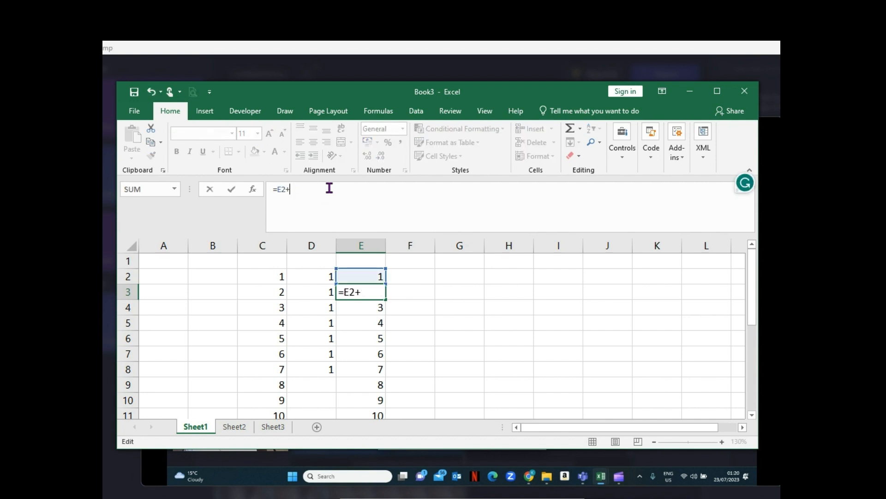
{"action": "key", "text": "ctrl+Return"}
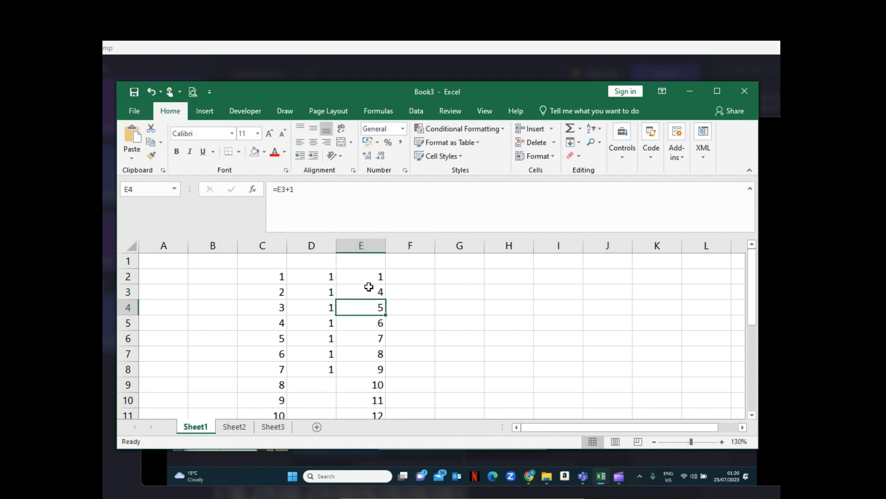
- Change the formula in cell E3 to =E2+2 and copy it down column E to cell E13
{"action": "left_click", "coordinate": [334, 193]}
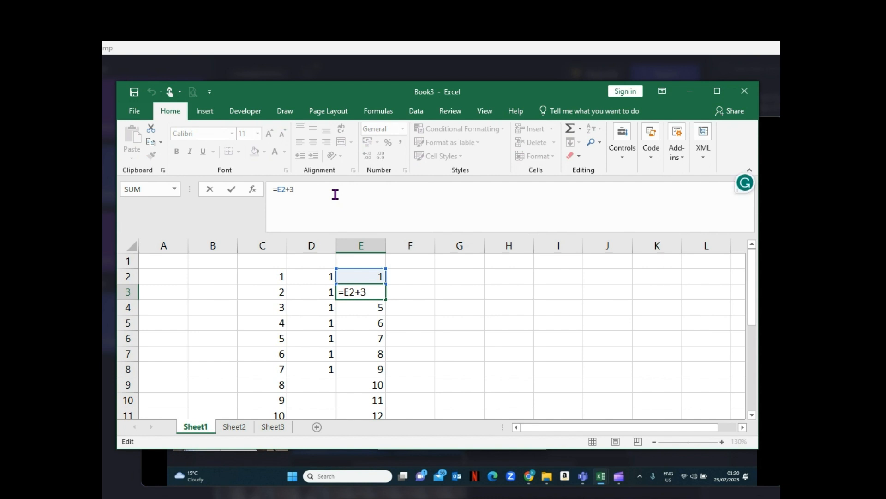
{"action": "key", "text": "Delete"}
{"action": "type", "text": "2"}
{"action": "key", "text": "Return"}
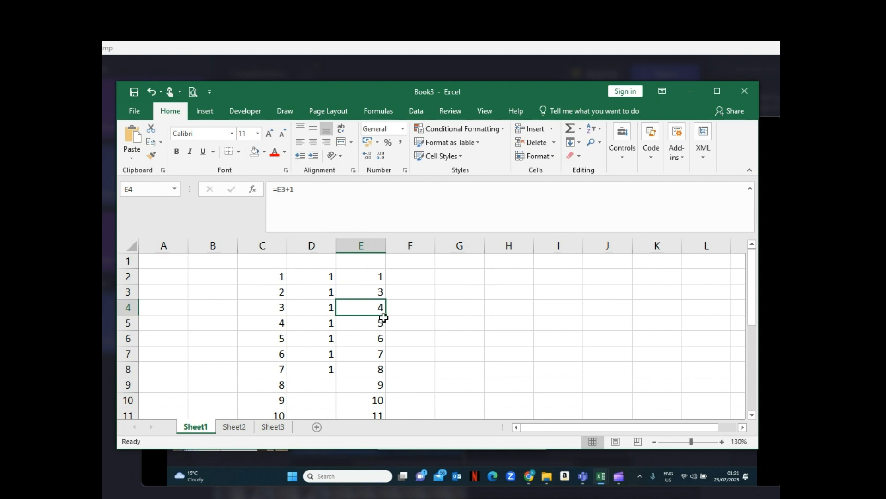
{"action": "left_click", "coordinate": [377, 289]}
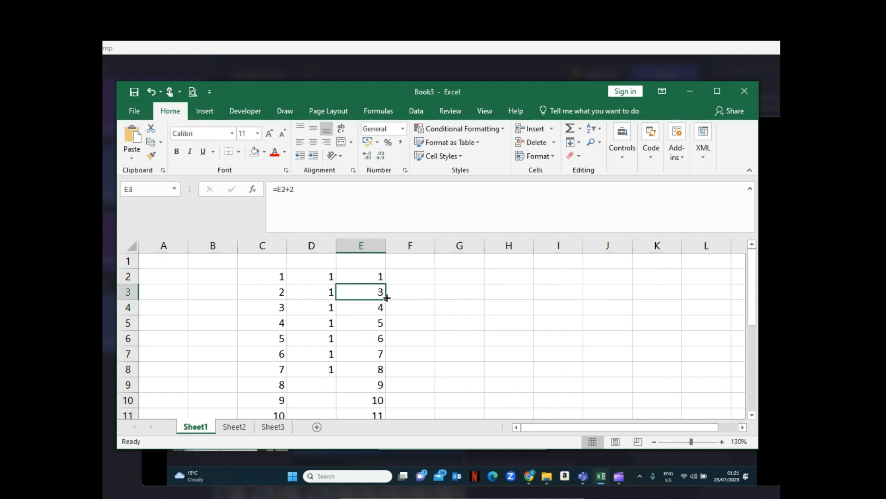
{"action": "left_click_drag", "start_coordinate": [386, 300], "coordinate": [379, 424]}
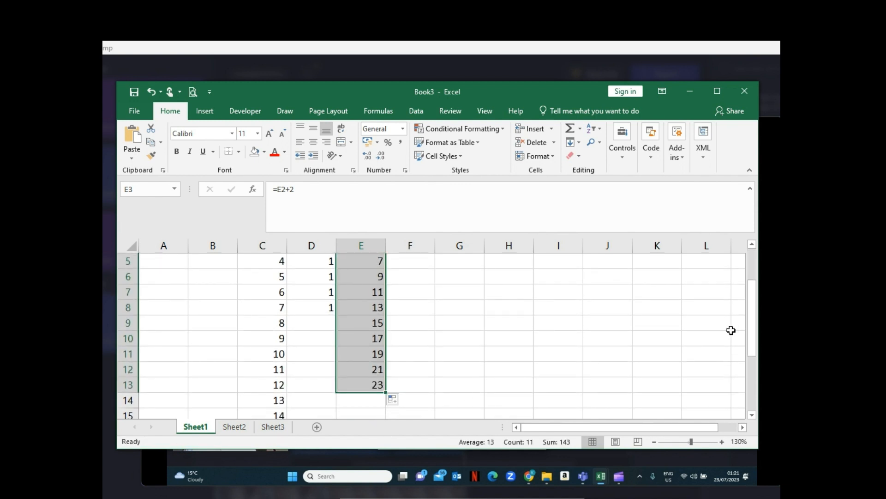
{"action": "left_click_drag", "start_coordinate": [753, 335], "coordinate": [754, 303]}
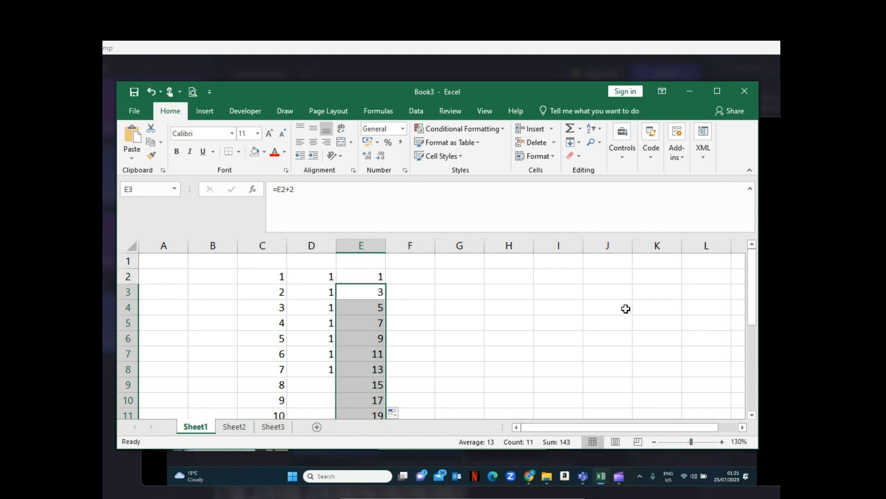
- Enter 1 in cell F2 and 3 in cell F3, and extend the series down to cell F12
{"action": "left_click", "coordinate": [415, 276]}
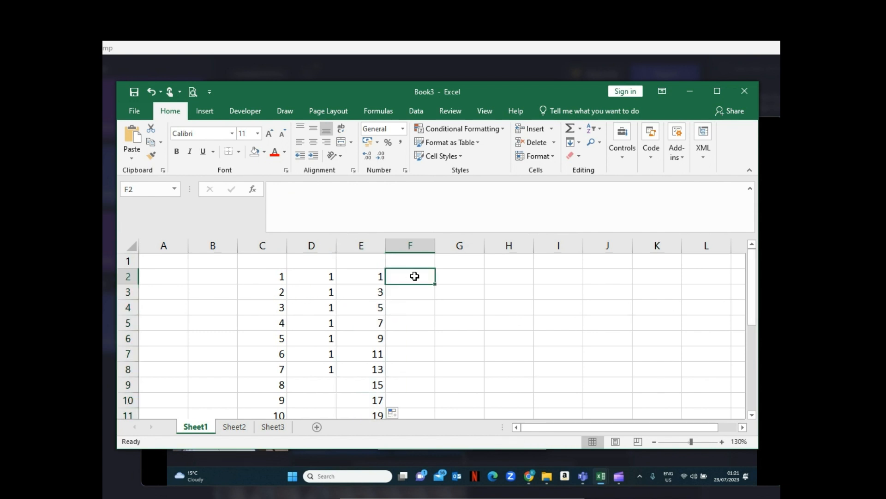
{"action": "type", "text": "1"}
{"action": "key", "text": "Return"}
{"action": "type", "text": "3"}
{"action": "key", "text": "Return"}
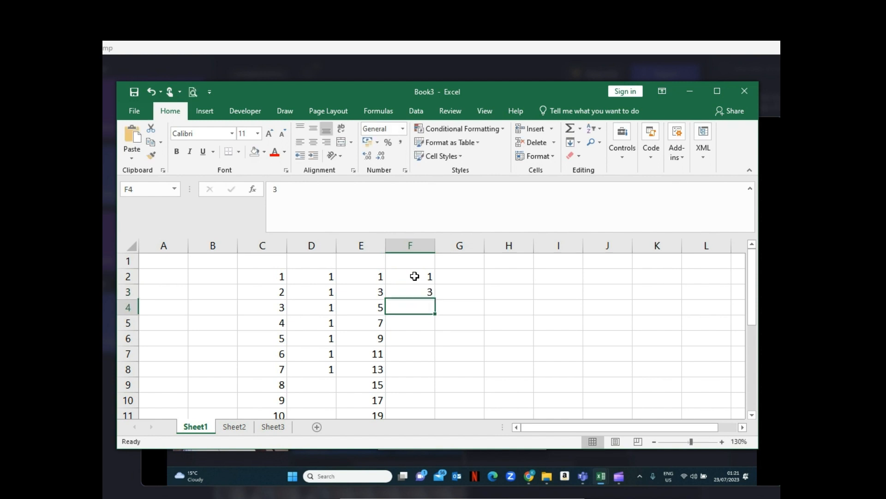
{"action": "left_click_drag", "start_coordinate": [414, 276], "coordinate": [430, 421]}
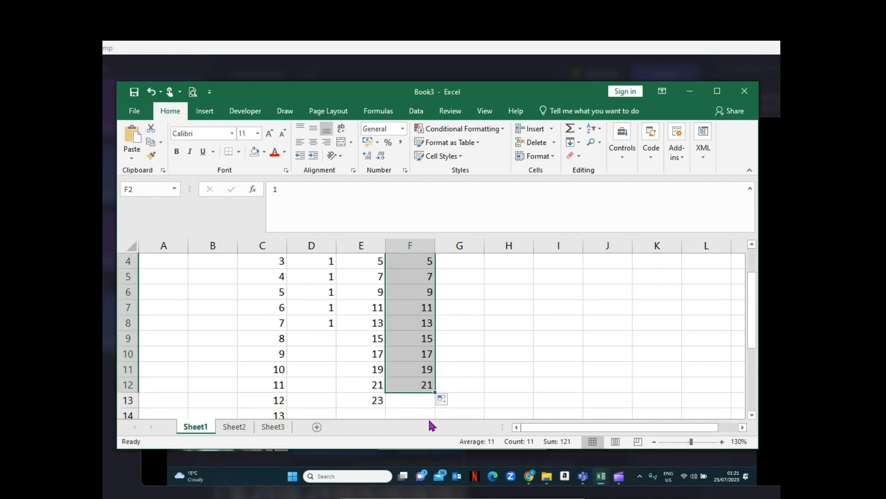
{"action": "left_click_drag", "start_coordinate": [753, 340], "coordinate": [752, 258]}
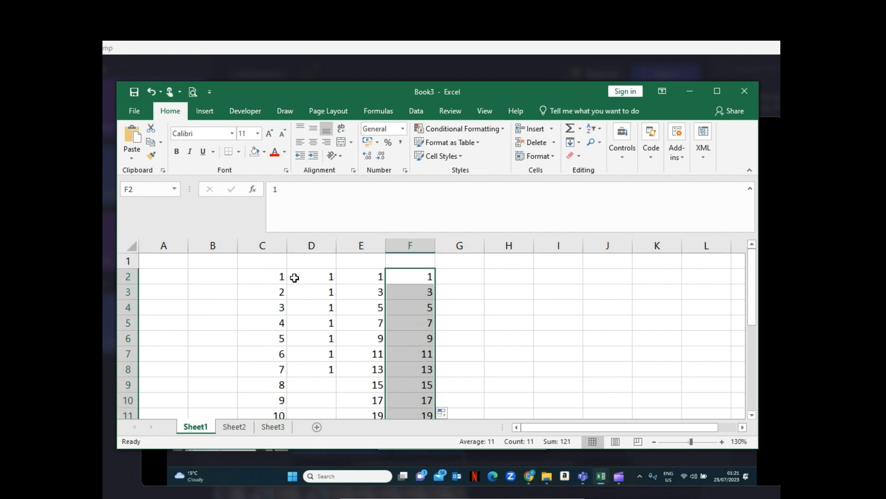
- Clear the contents of columns D to G from row 2 down, keeping the series in column C
{"action": "left_click_drag", "start_coordinate": [295, 278], "coordinate": [439, 355]}
{"action": "key", "text": "Delete"}
{"action": "scroll", "coordinate": [441, 342], "scroll_direction": "up", "scroll_amount": 3}
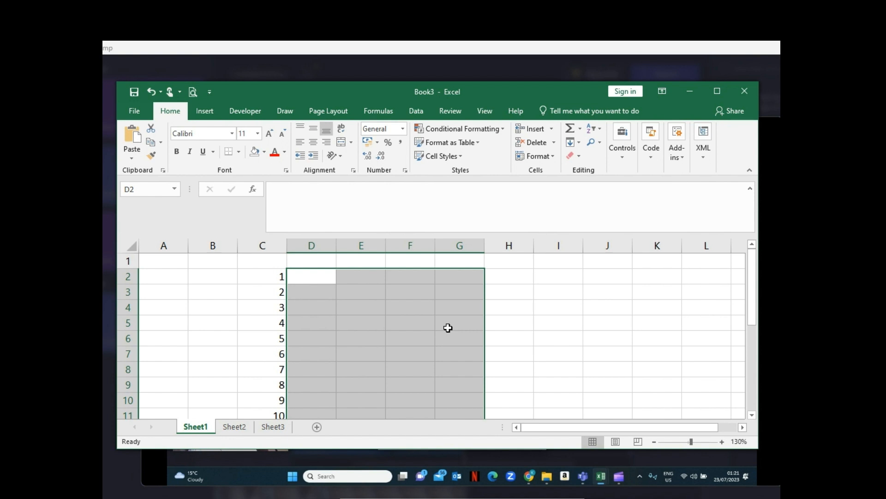
- Enter the heading S/N in cell C1 above the number series
{"action": "left_click", "coordinate": [519, 298]}
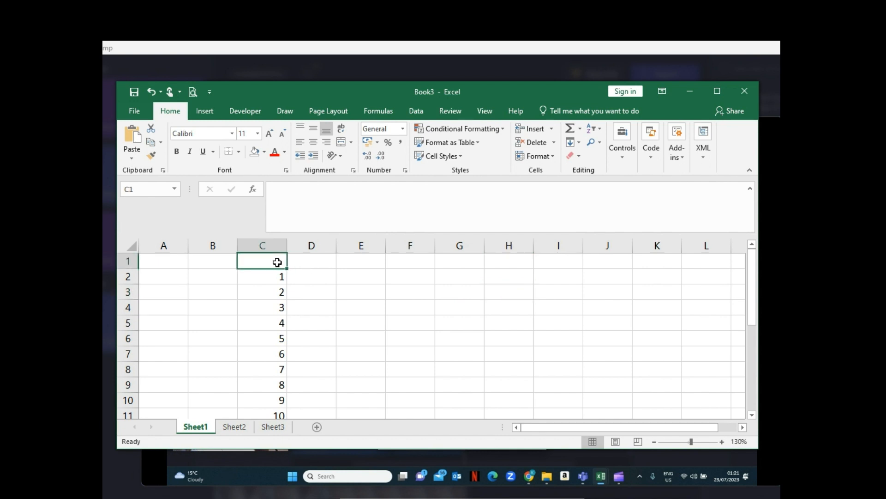
{"action": "type", "text": "S/N"}
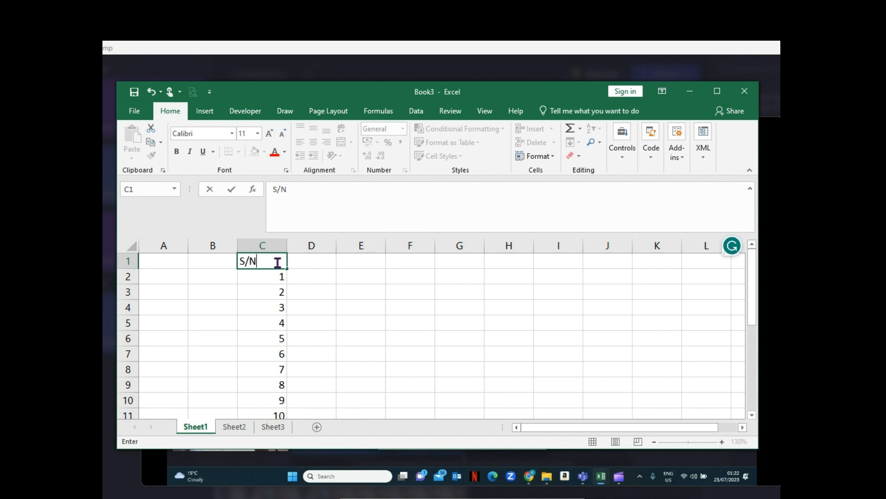
{"action": "key", "text": "Tab"}
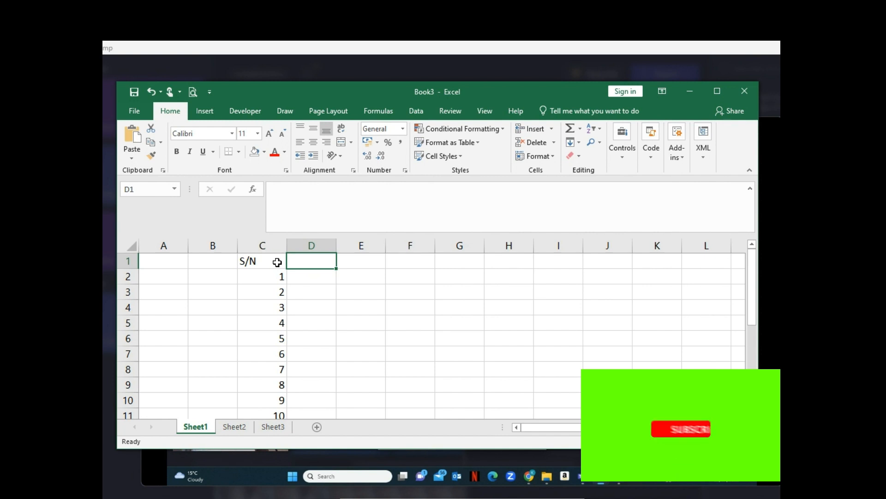
- Enter the heading Name in cell D1, next to the S/N heading
{"action": "type", "text": "NAME"}
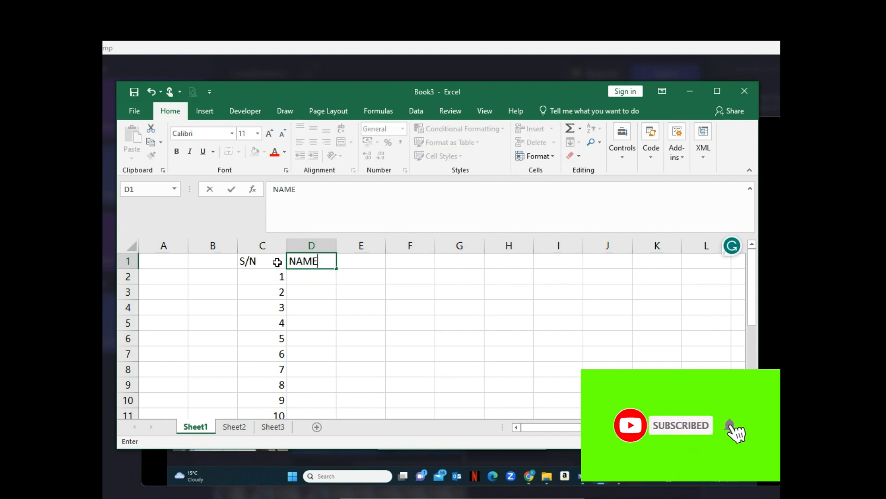
{"action": "key", "text": "BackSpace"}
{"action": "key", "text": "BackSpace"}
{"action": "key", "text": "BackSpace"}
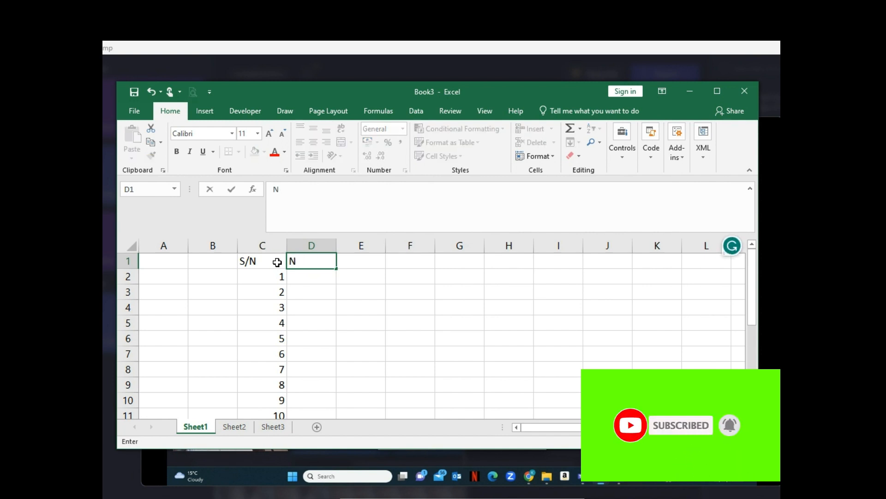
{"action": "type", "text": "ame"}
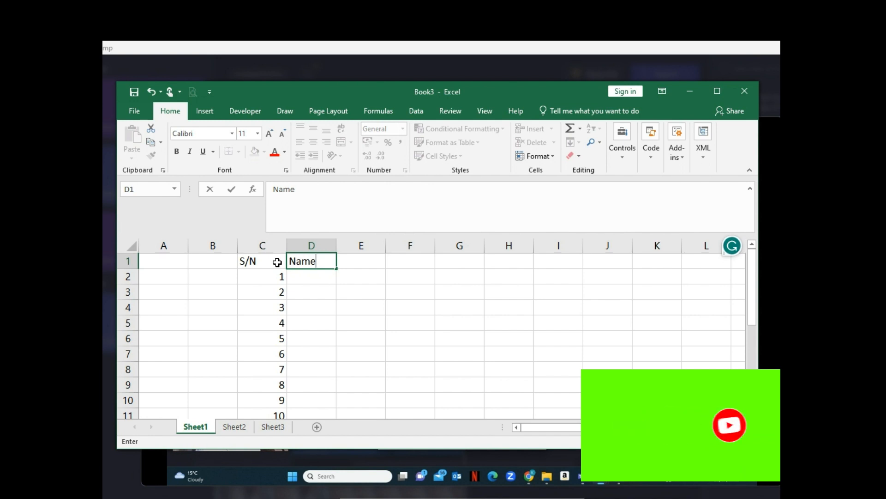
{"action": "key", "text": "Tab"}
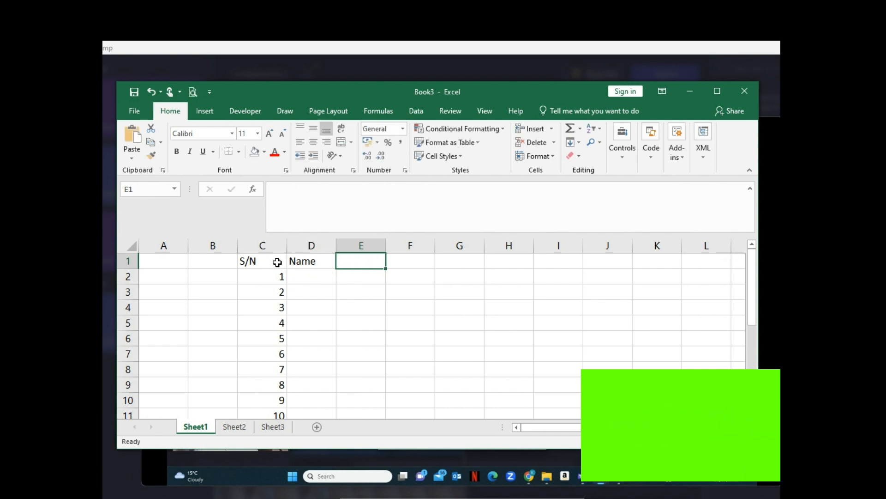
- Enter the headings Position in cell E1 and Salary in cell F1
{"action": "type", "text": "Position"}
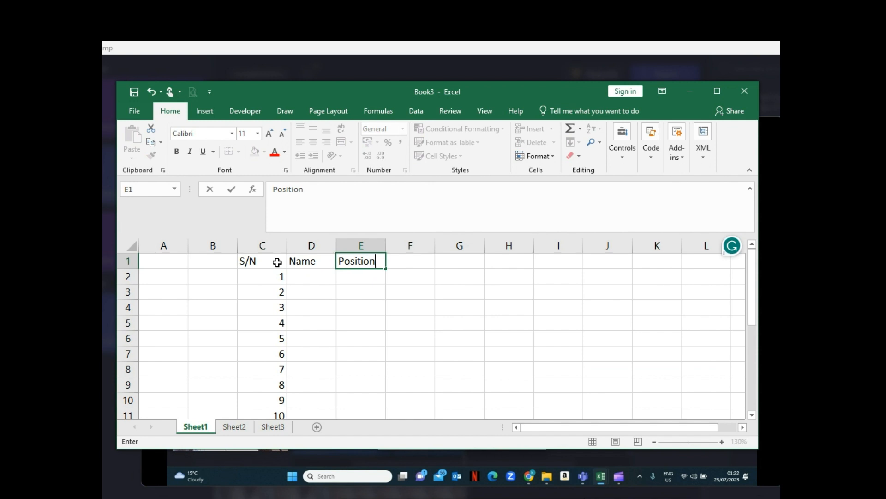
{"action": "key", "text": "Tab"}
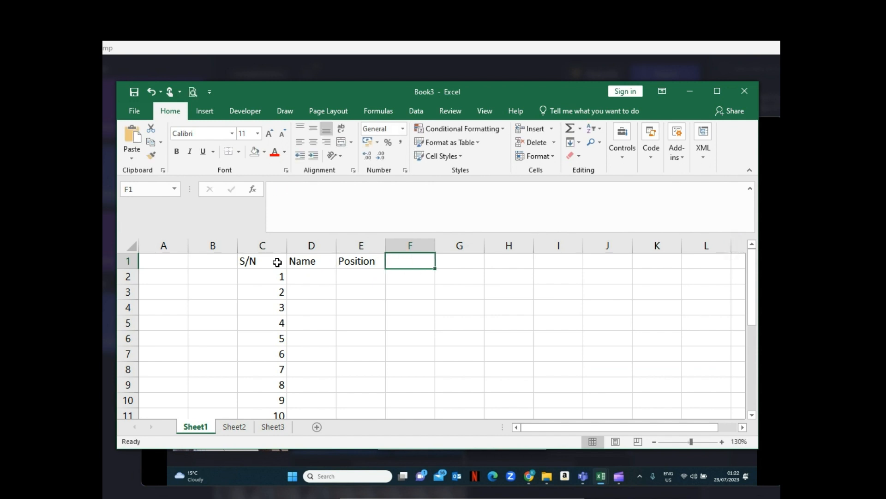
{"action": "type", "text": "Saa"}
{"action": "key", "text": "BackSpace"}
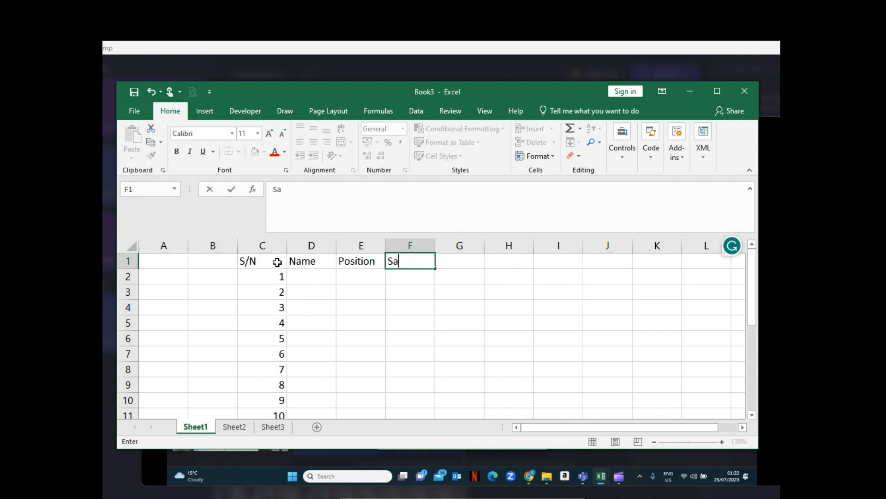
{"action": "type", "text": "lary"}
{"action": "left_click", "coordinate": [399, 308]}
- Enter a different first name in each of cells D2 and D3 under the Name heading
{"action": "left_click", "coordinate": [308, 277]}
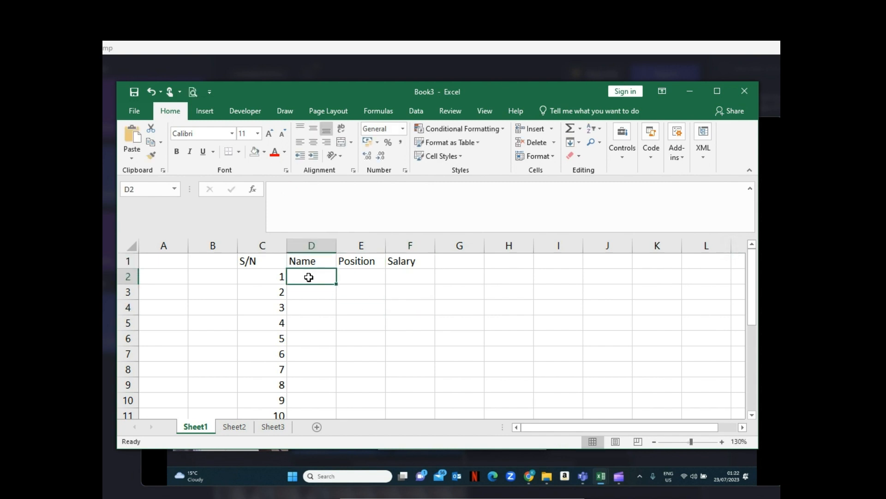
{"action": "type", "text": "Jac"}
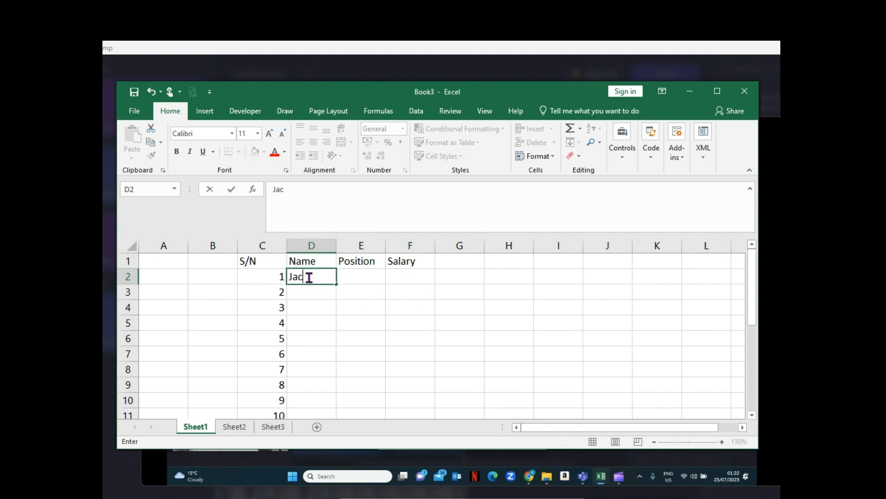
{"action": "type", "text": "ob"}
{"action": "key", "text": "Return"}
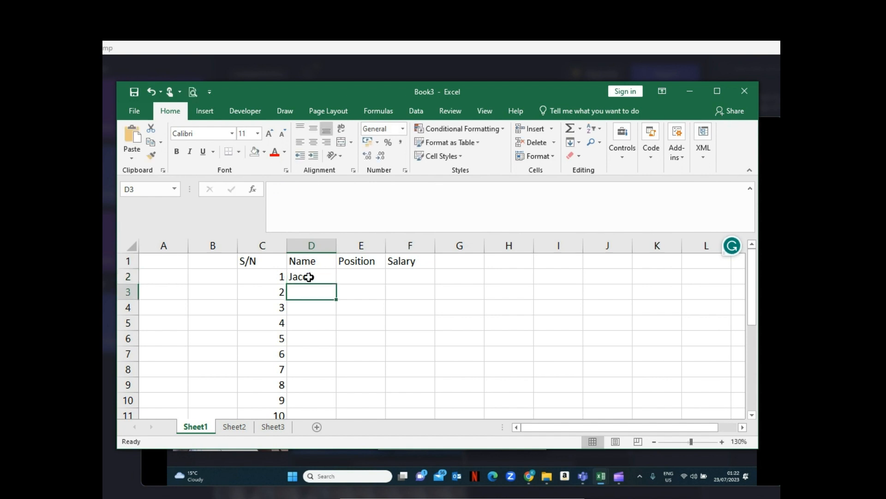
{"action": "type", "text": "Jos"}
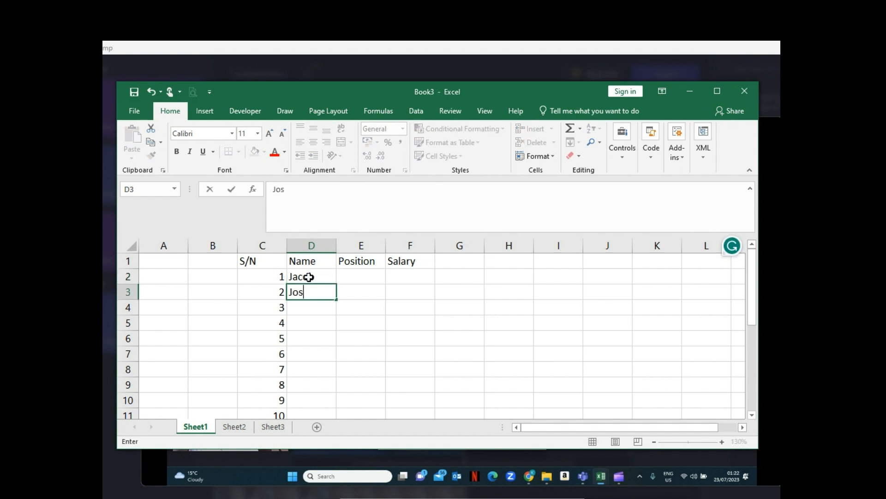
{"action": "type", "text": "eph"}
{"action": "left_click", "coordinate": [372, 306]}
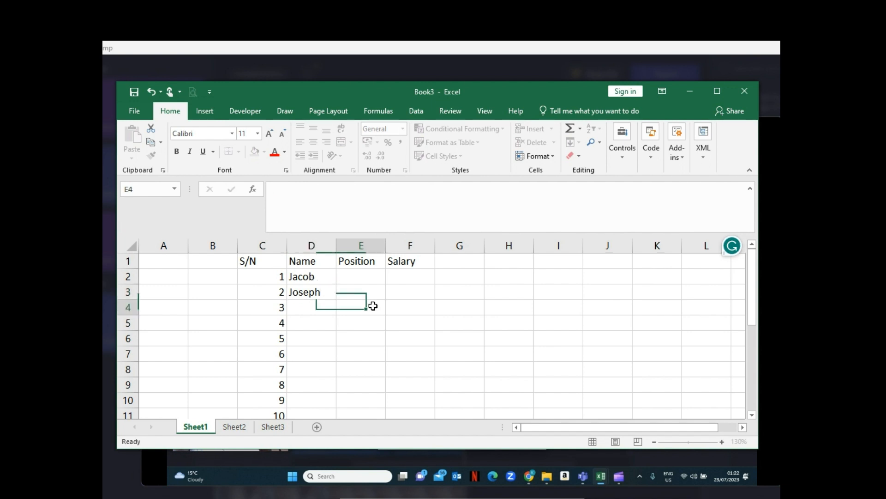
- Copy the two names in D2:D3 and paste them repeatedly into cells D4 to D11
{"action": "left_click", "coordinate": [328, 281]}
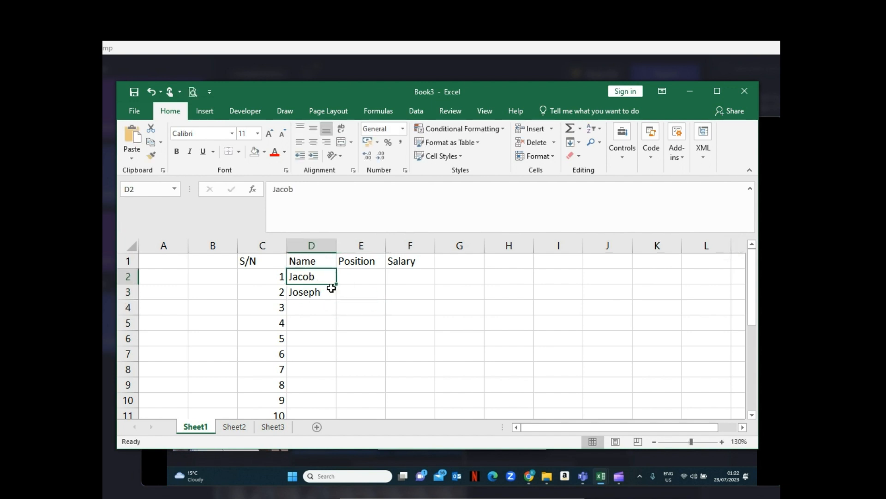
{"action": "left_click_drag", "start_coordinate": [324, 280], "coordinate": [293, 413]}
{"action": "key", "text": "ctrl+c"}
{"action": "left_click", "coordinate": [313, 309]}
{"action": "key", "text": "ctrl+v"}
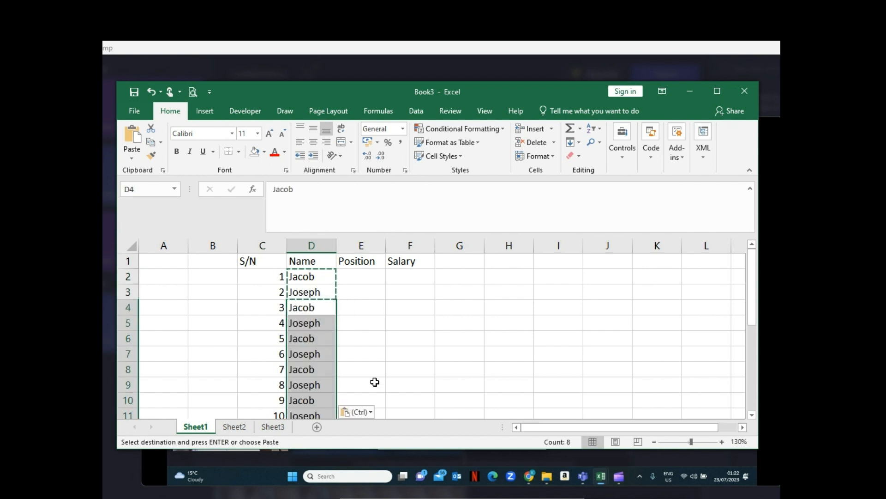
{"action": "left_click", "coordinate": [376, 357]}
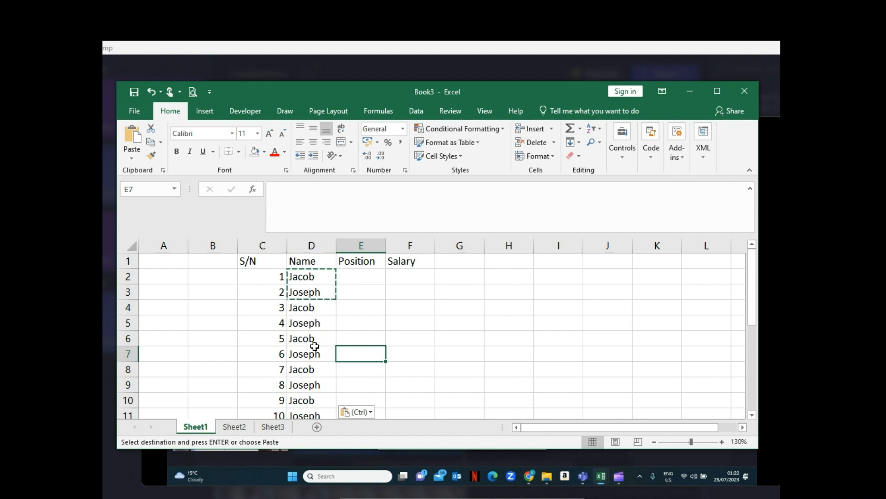
- Enter Executive Director in cell E2 under the Position heading
{"action": "left_click", "coordinate": [348, 272]}
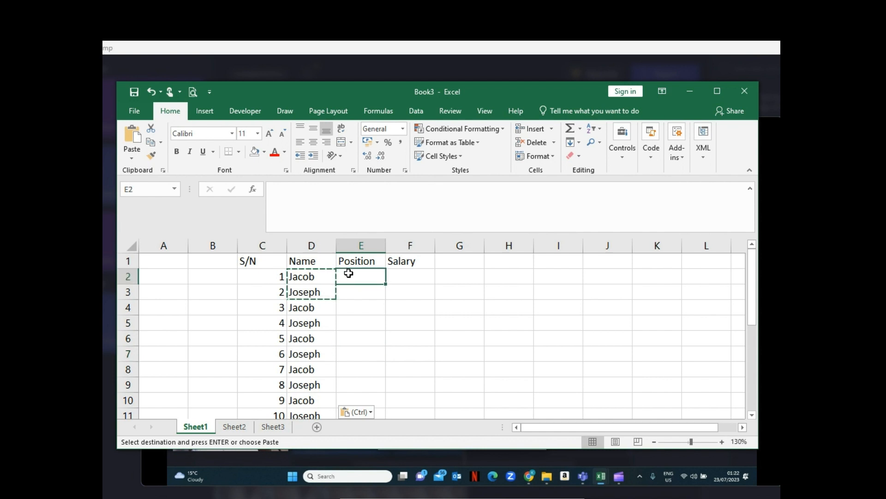
{"action": "type", "text": "Execu"}
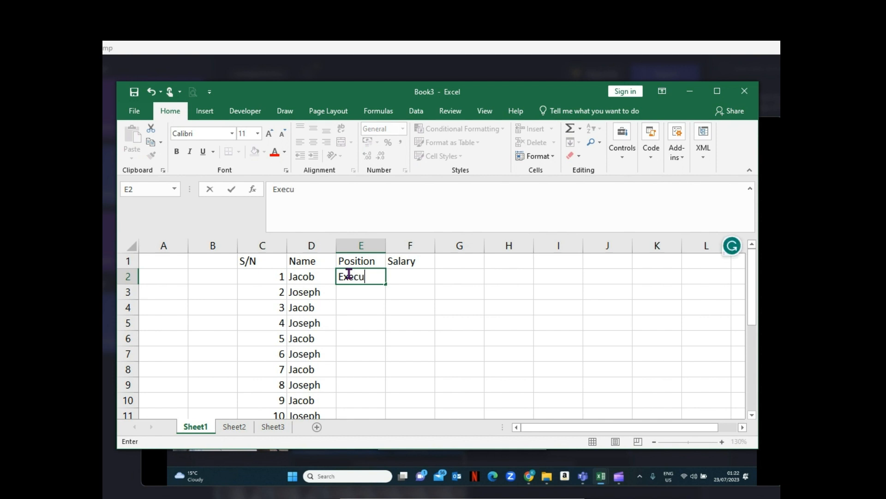
{"action": "type", "text": "tive Dire"}
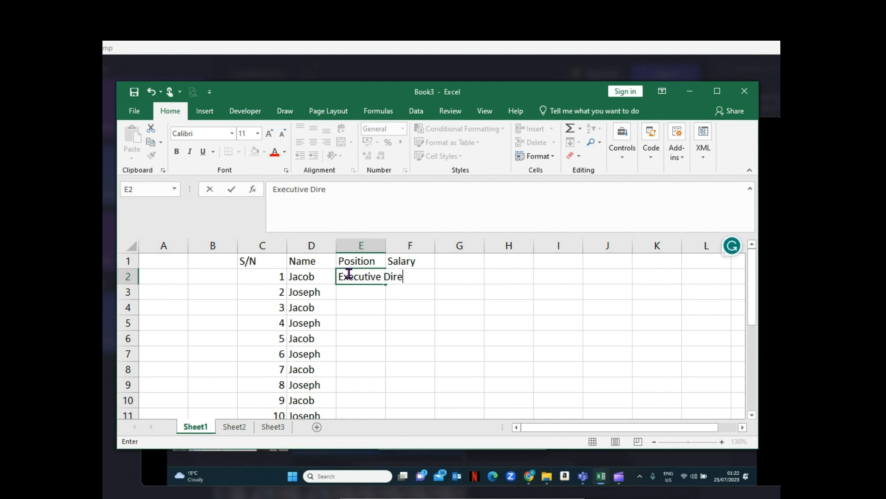
{"action": "type", "text": "ctor"}
{"action": "key", "text": "Return"}
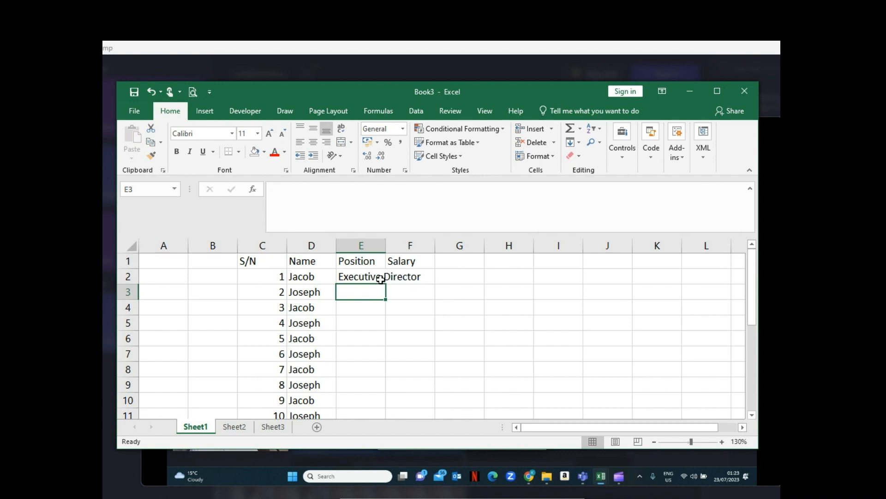
- Apply Wrap Text to cell E2 so the job title fits within column E
{"action": "left_click", "coordinate": [368, 276]}
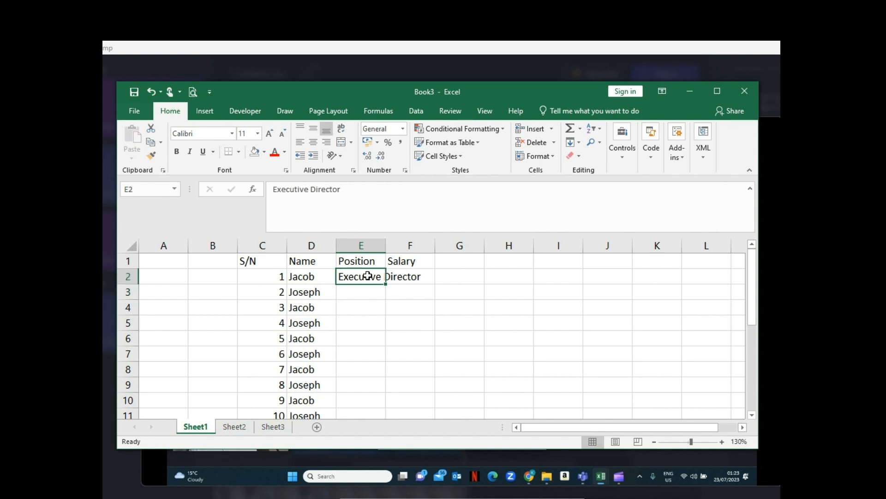
{"action": "left_click", "coordinate": [405, 273]}
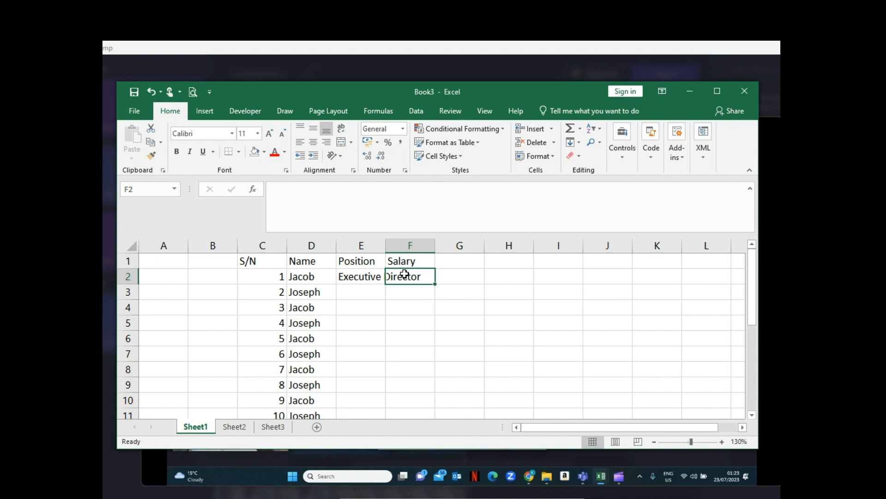
{"action": "left_click", "coordinate": [371, 277]}
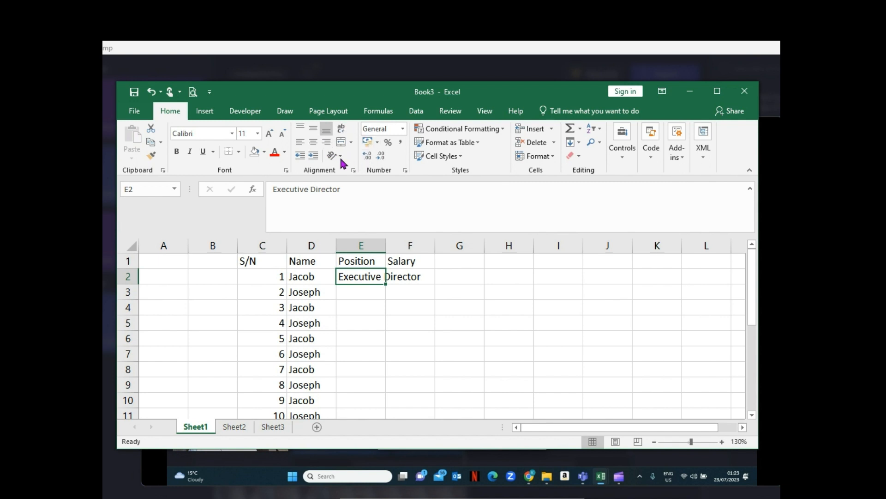
{"action": "left_click", "coordinate": [343, 133]}
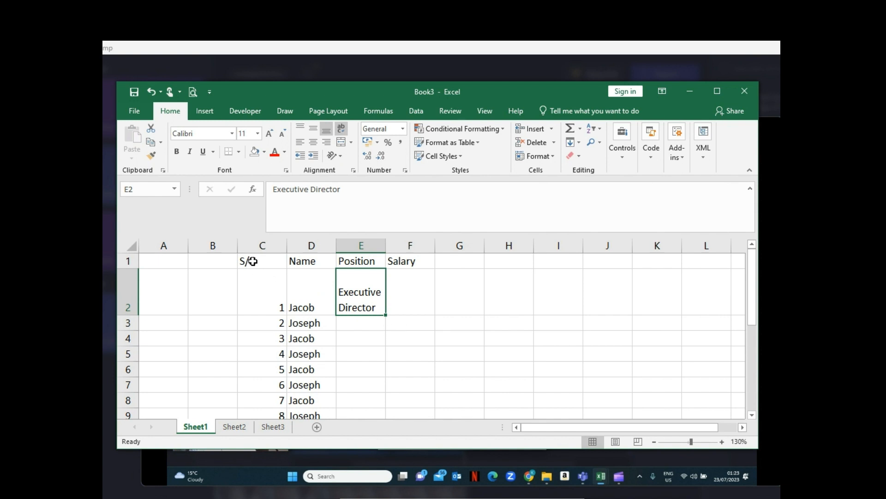
- Format the header cells C1:F1 with blue font color and a light orange fill
{"action": "left_click_drag", "start_coordinate": [253, 261], "coordinate": [409, 258]}
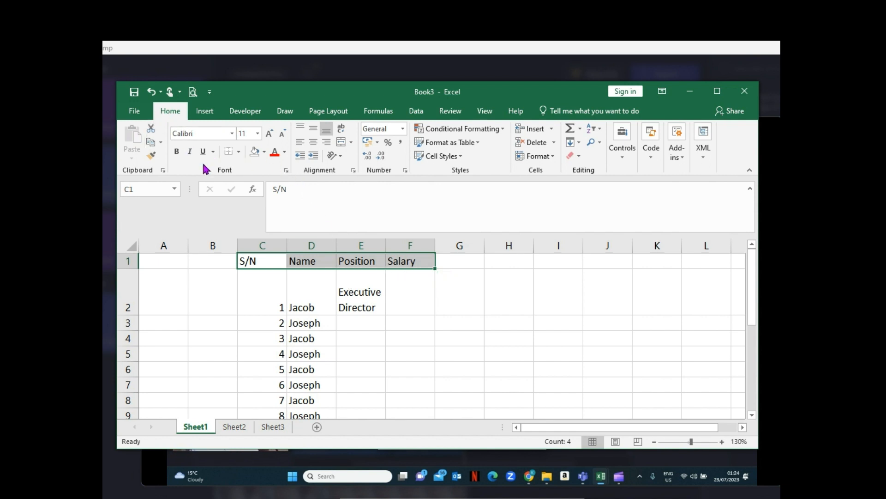
{"action": "left_click", "coordinate": [285, 154]}
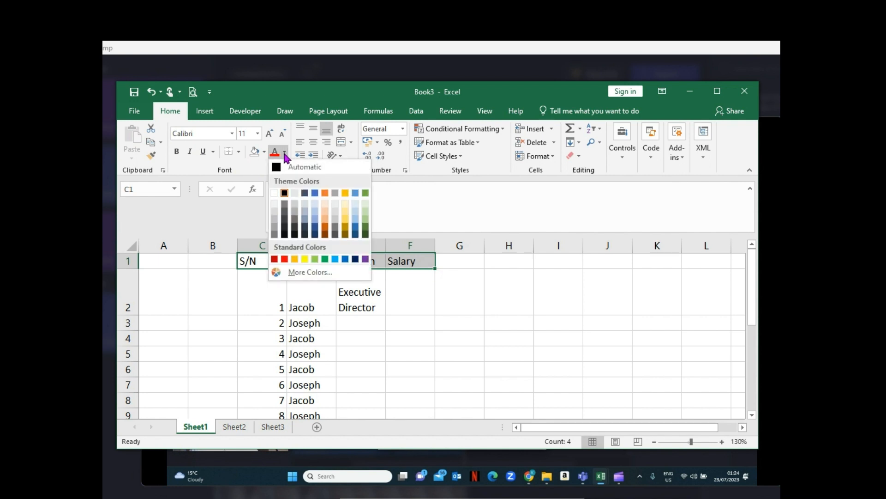
{"action": "left_click", "coordinate": [315, 193]}
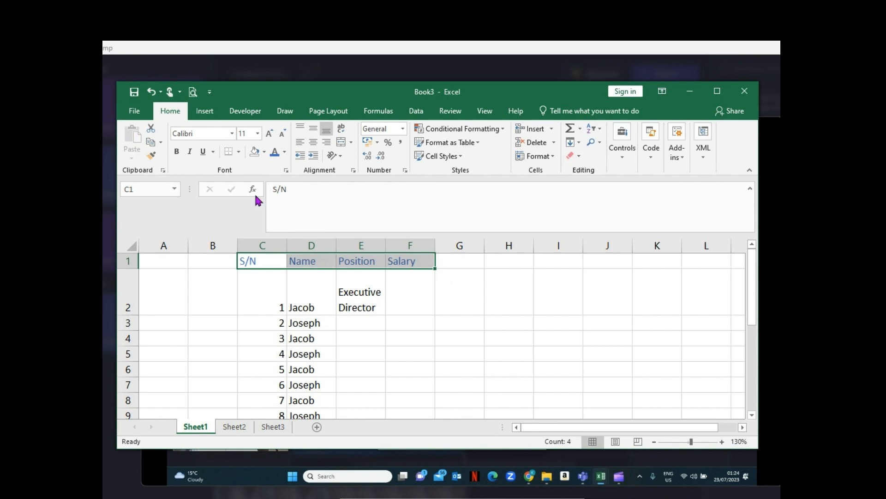
{"action": "left_click", "coordinate": [265, 152]}
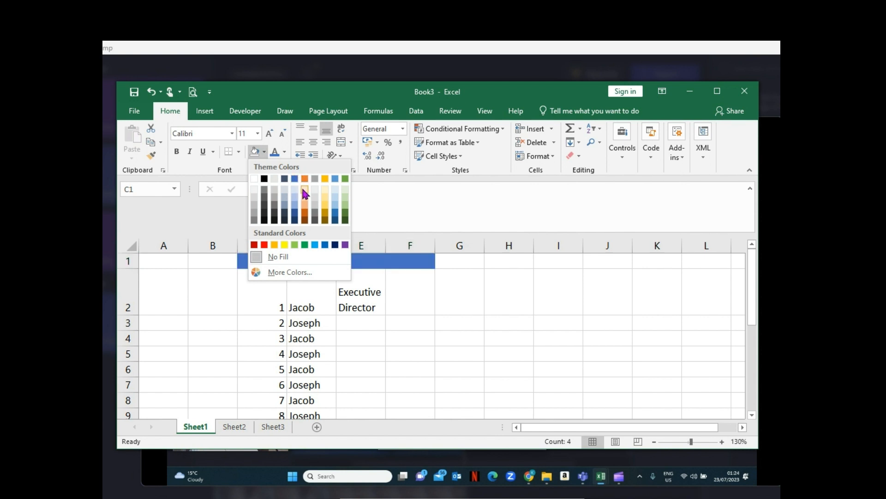
{"action": "left_click", "coordinate": [306, 207]}
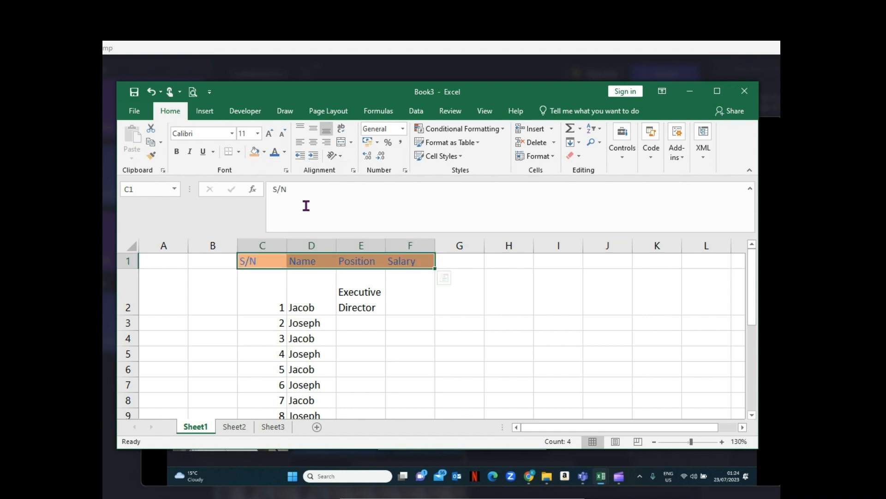
{"action": "left_click", "coordinate": [473, 360]}
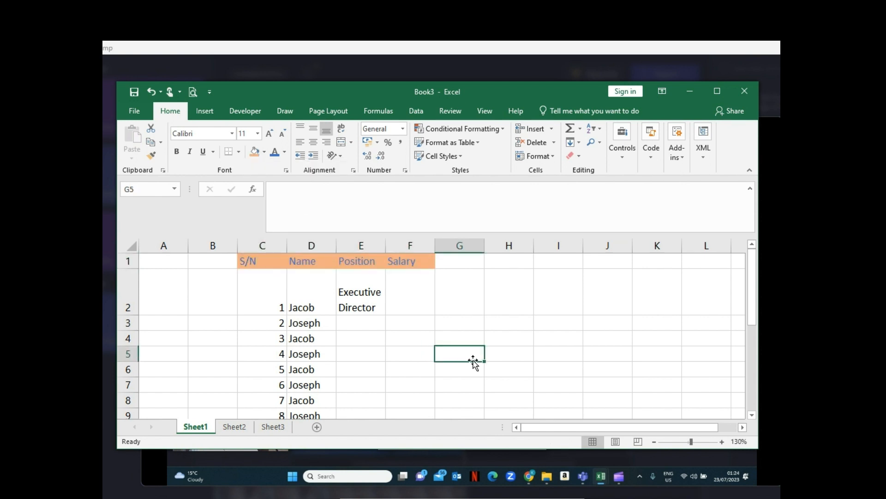
- Increase the font size of the job title in cell E2 to 14
{"action": "left_click", "coordinate": [361, 295]}
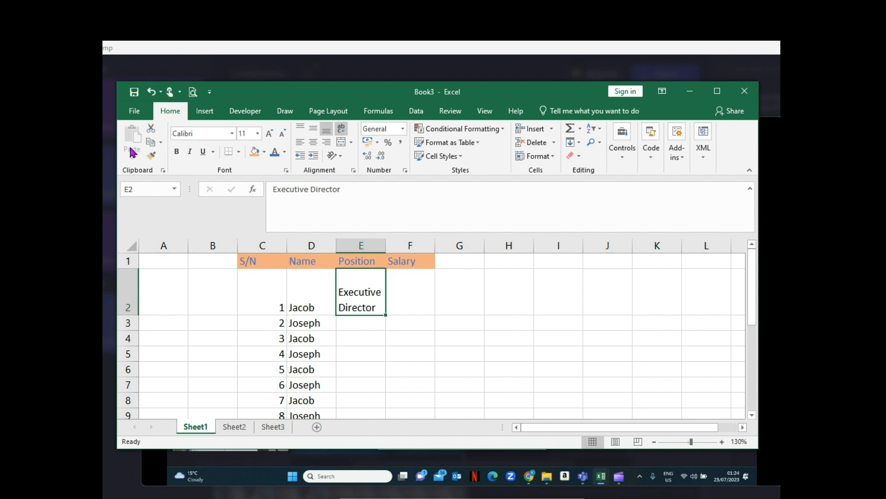
{"action": "left_click", "coordinate": [269, 134]}
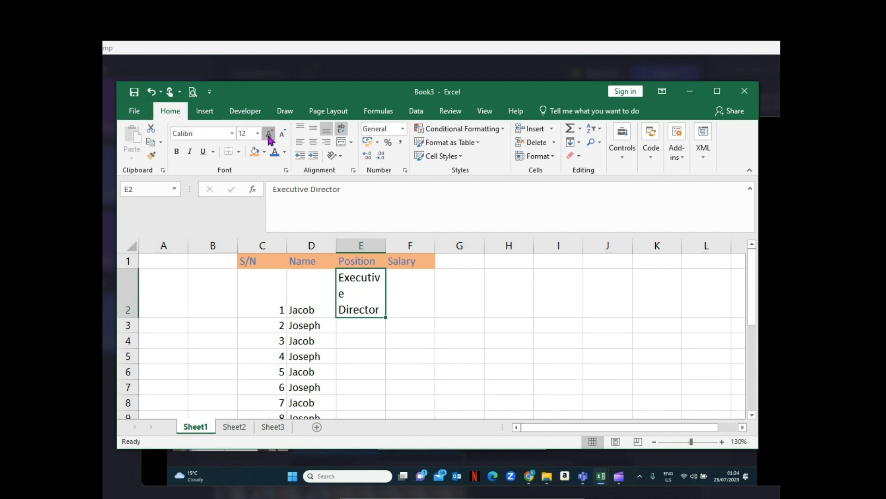
{"action": "left_click", "coordinate": [270, 134]}
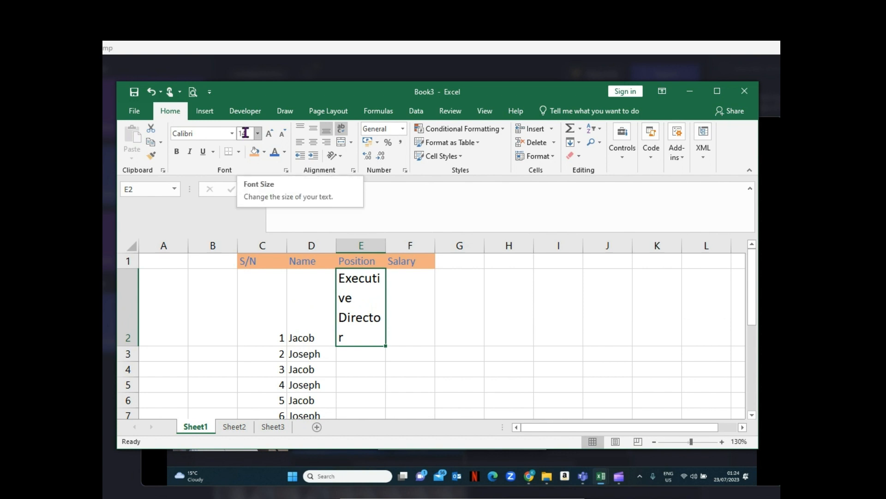
{"action": "left_click", "coordinate": [282, 135]}
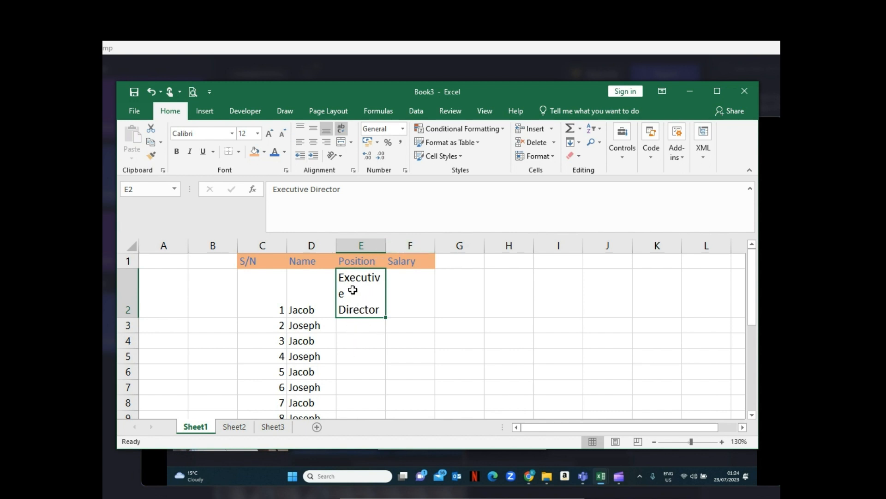
{"action": "left_click", "coordinate": [270, 134]}
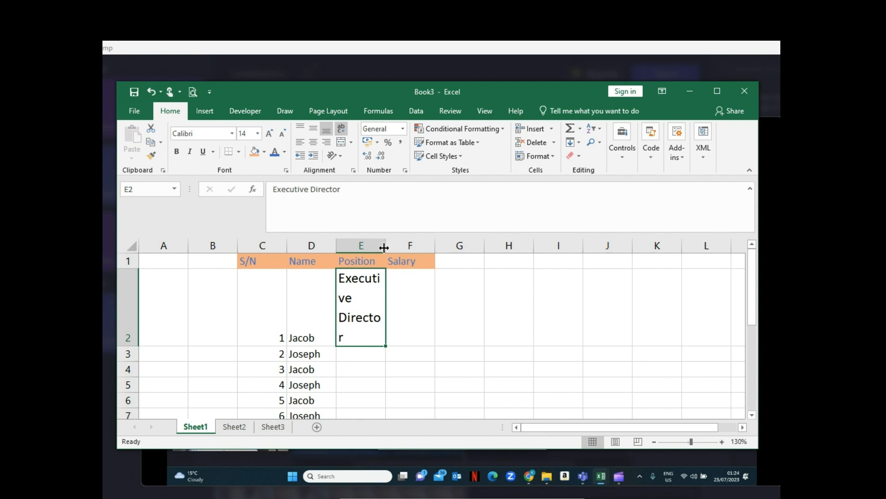
- Widen column E so Executive Director wraps onto two lines between whole words, and auto-fit the height of row 2
{"action": "left_click_drag", "start_coordinate": [386, 247], "coordinate": [390, 247]}
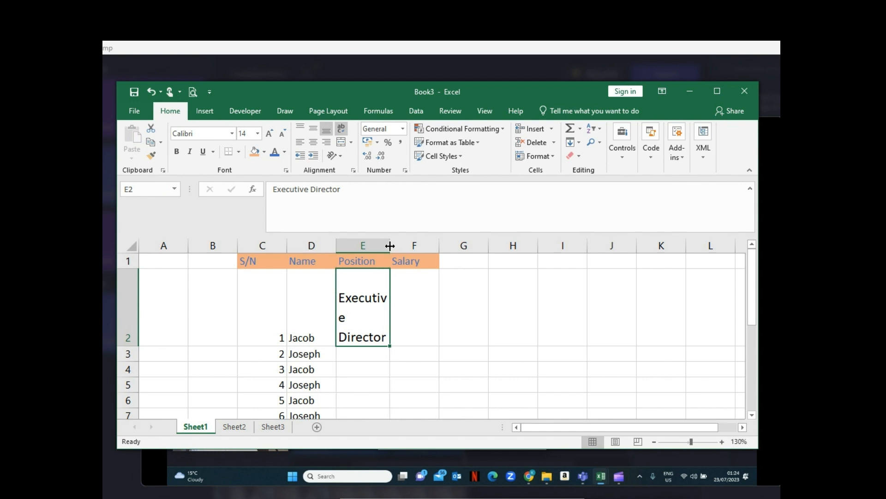
{"action": "left_click_drag", "start_coordinate": [390, 246], "coordinate": [409, 248]}
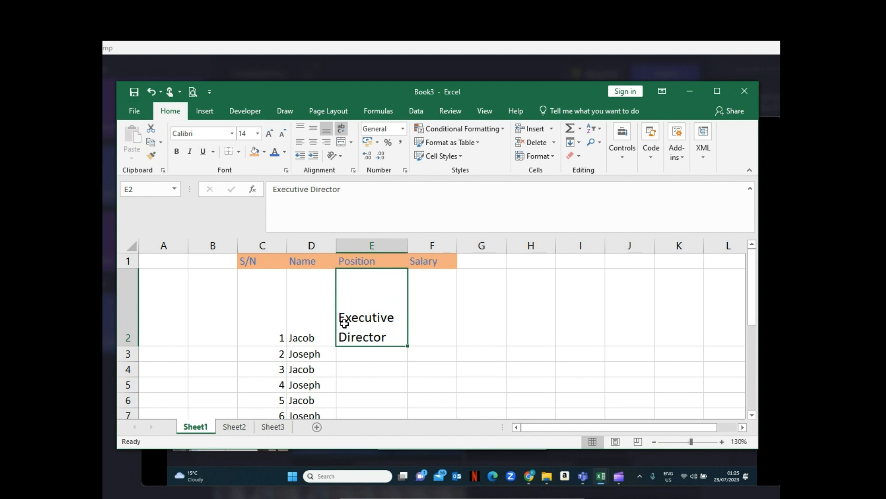
{"action": "double_click", "coordinate": [123, 345]}
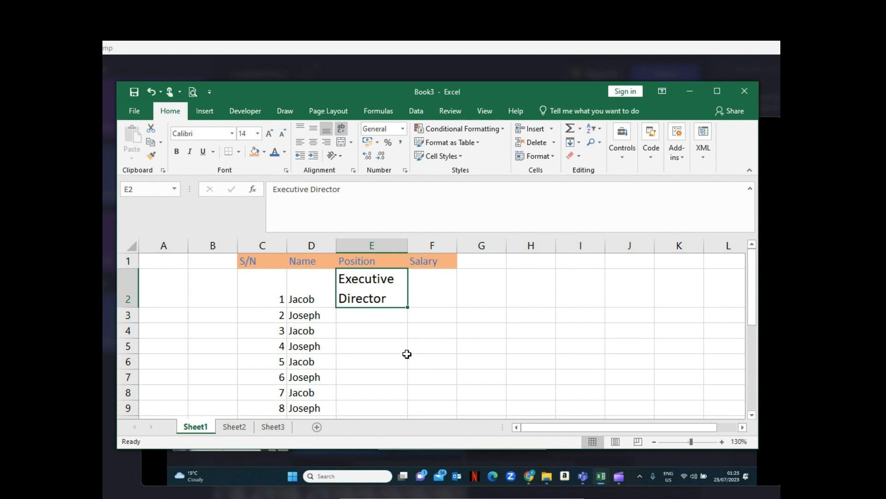
- Enter 150 in cell F2 under the Salary heading
{"action": "left_click", "coordinate": [721, 442]}
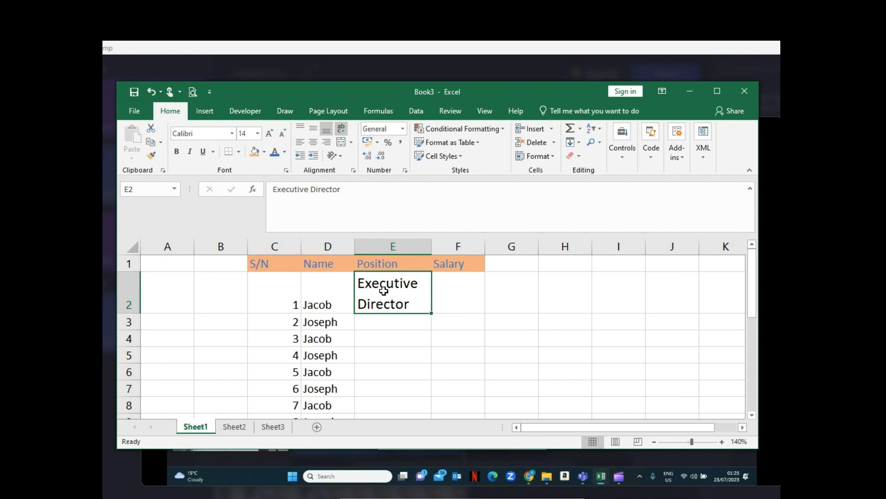
{"action": "left_click", "coordinate": [450, 292]}
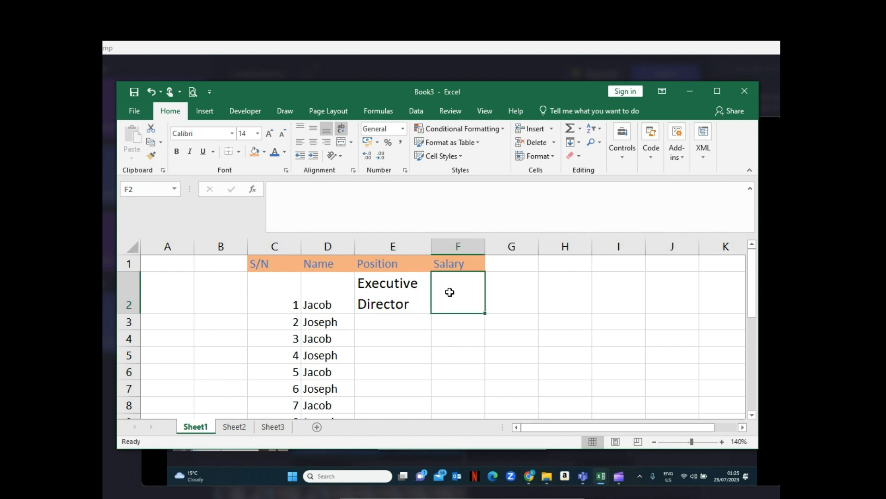
{"action": "type", "text": "150"}
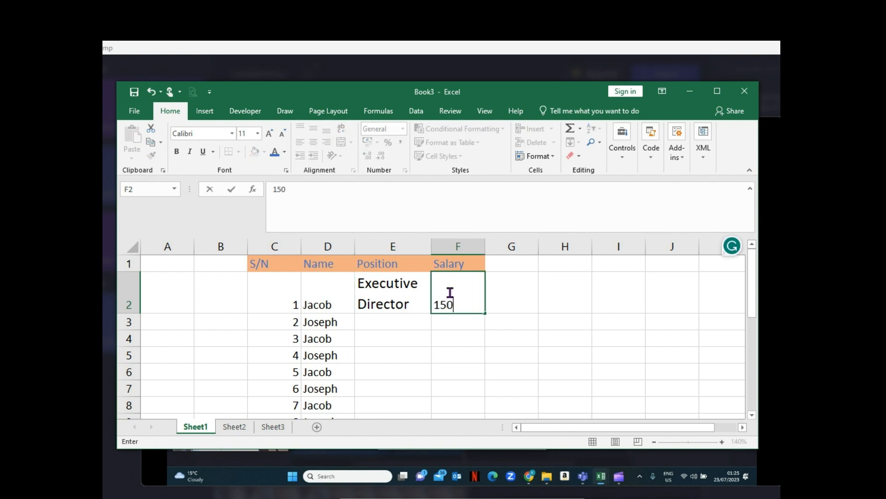
{"action": "key", "text": "Return"}
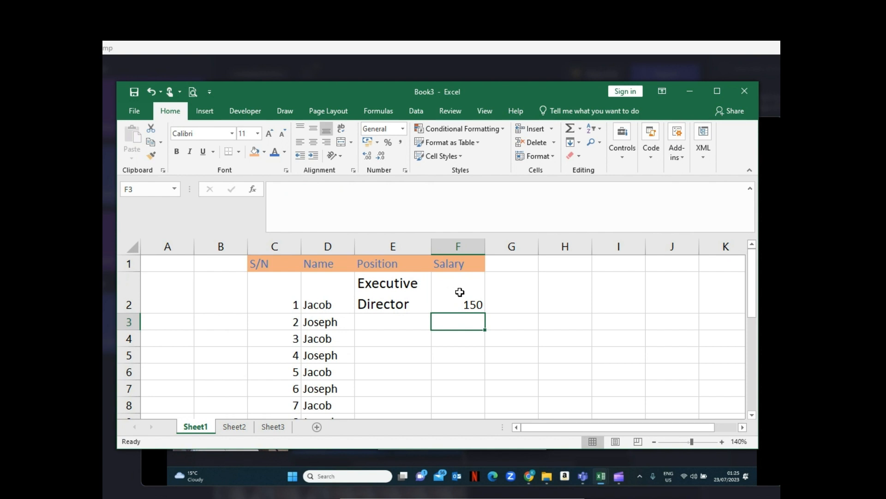
- Change the font of the job title in cell E2 to Arial Nova Light
{"action": "left_click", "coordinate": [454, 292]}
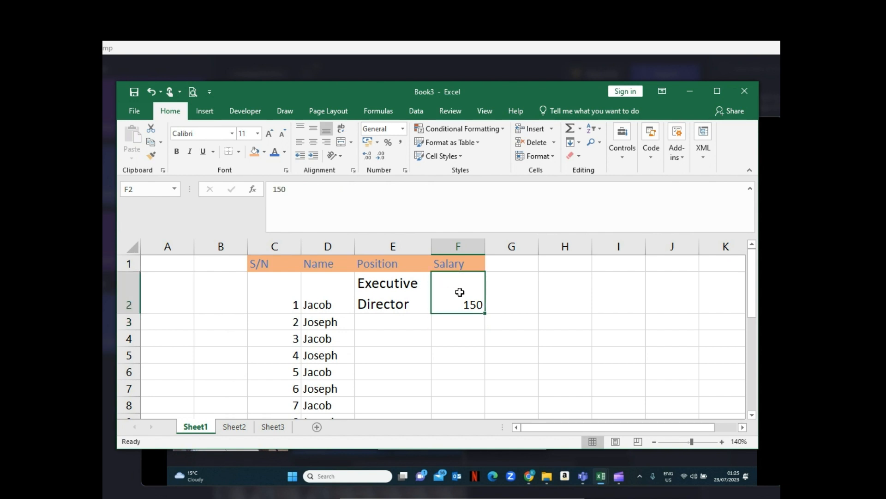
{"action": "left_click", "coordinate": [407, 289]}
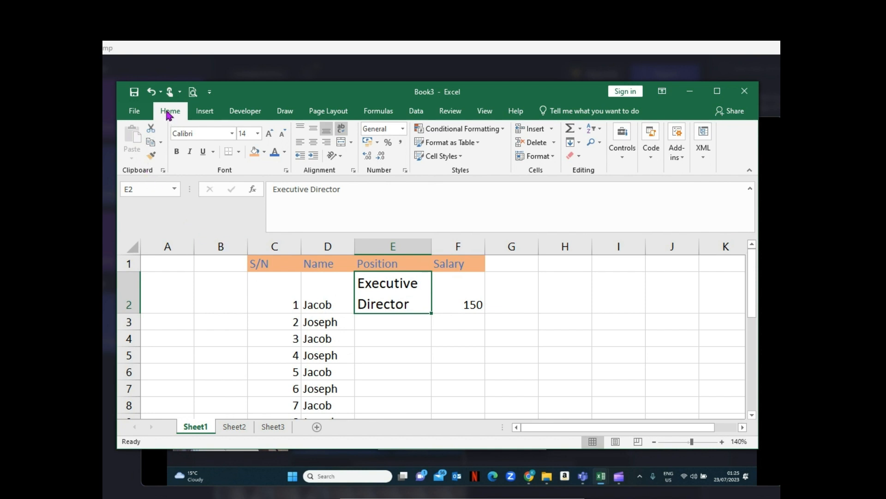
{"action": "left_click", "coordinate": [233, 135]}
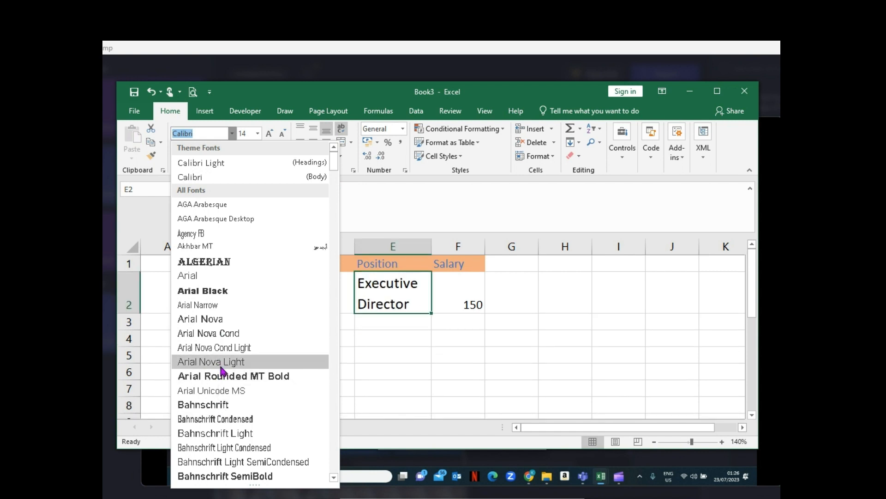
{"action": "left_click", "coordinate": [220, 364]}
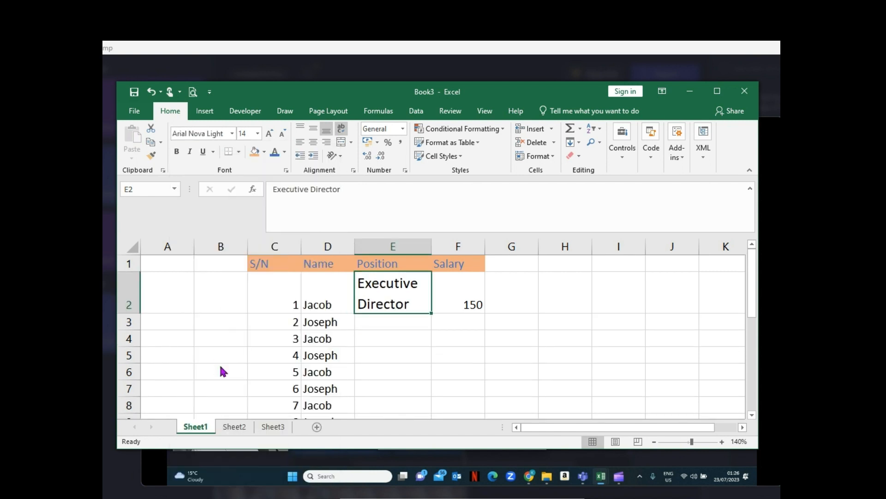
{"action": "left_click", "coordinate": [387, 342]}
{"action": "left_click", "coordinate": [392, 283]}
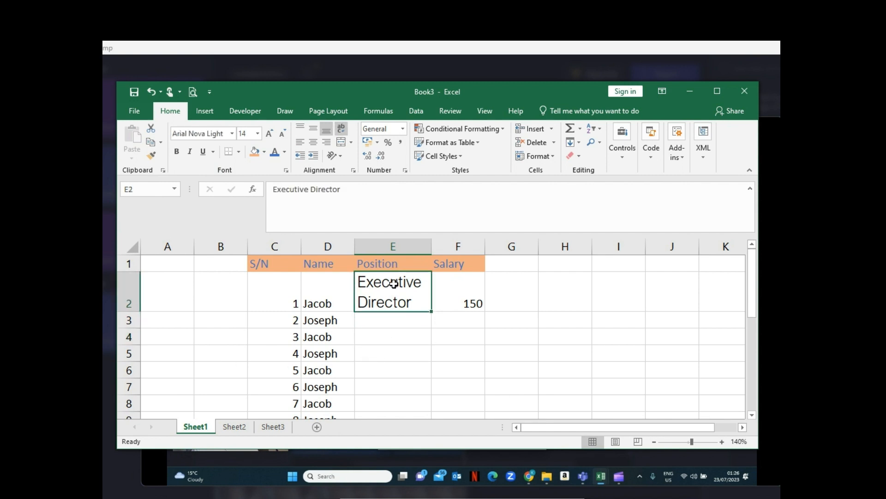
{"action": "left_click", "coordinate": [471, 300]}
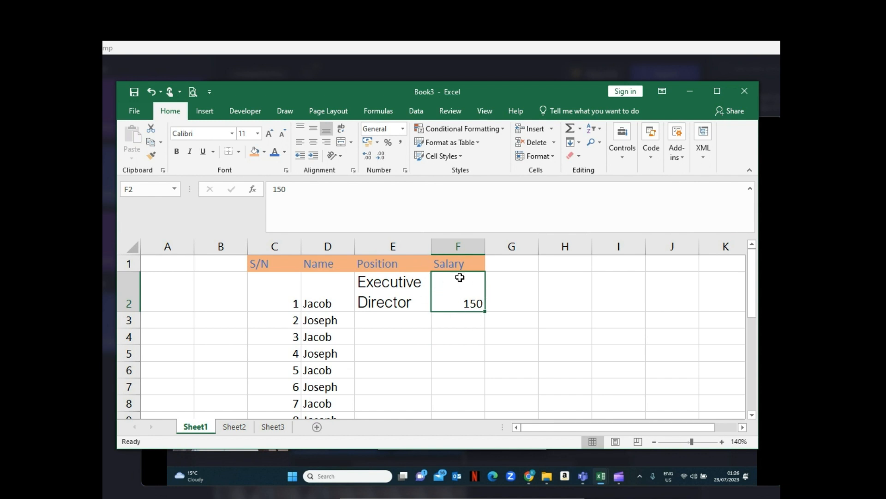
{"action": "left_click", "coordinate": [369, 288]}
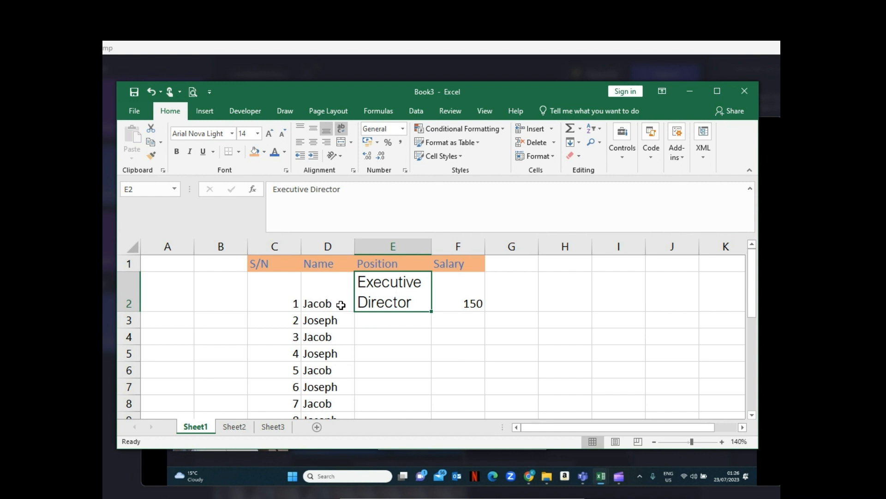
- Try Merge & Center on cells D2:E2, accepting the loss of the job title, and undo the merge
{"action": "left_click", "coordinate": [325, 296]}
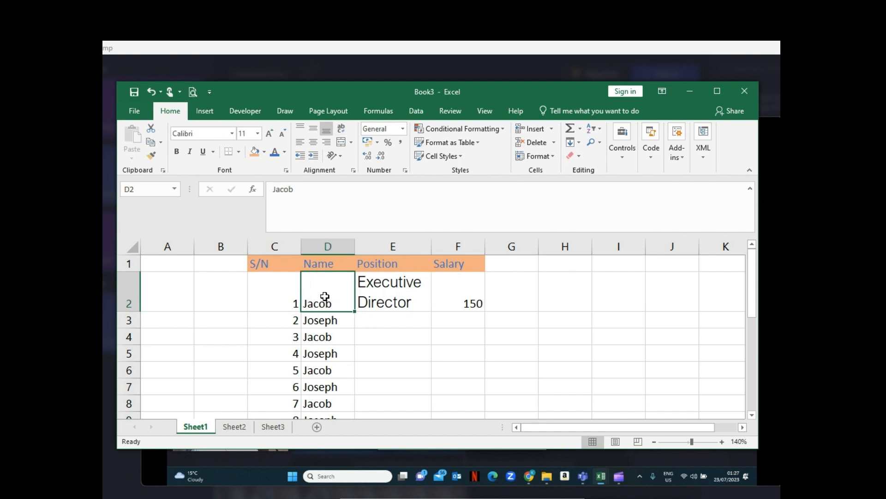
{"action": "left_click_drag", "start_coordinate": [325, 296], "coordinate": [392, 298]}
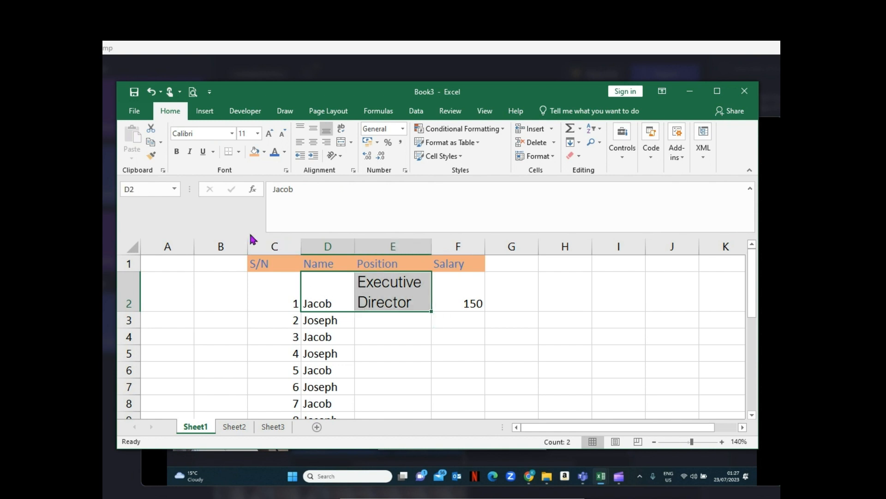
{"action": "left_click", "coordinate": [341, 141]}
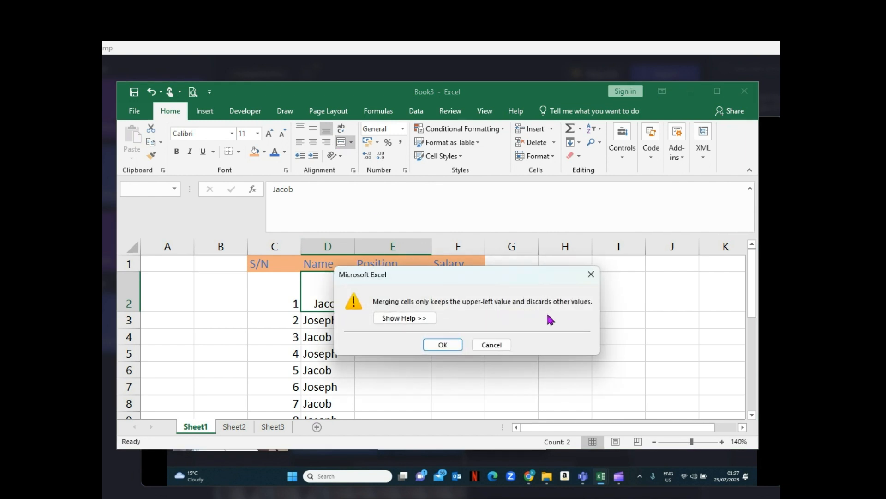
{"action": "left_click", "coordinate": [442, 344]}
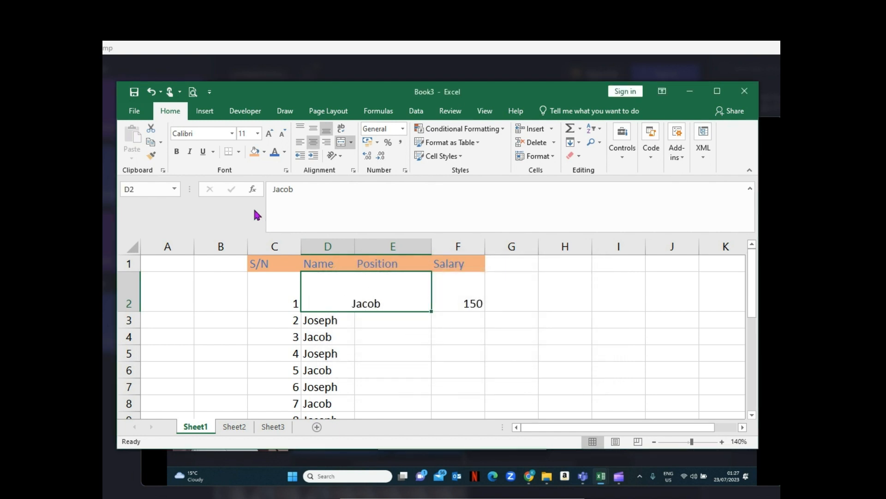
{"action": "left_click", "coordinate": [151, 93]}
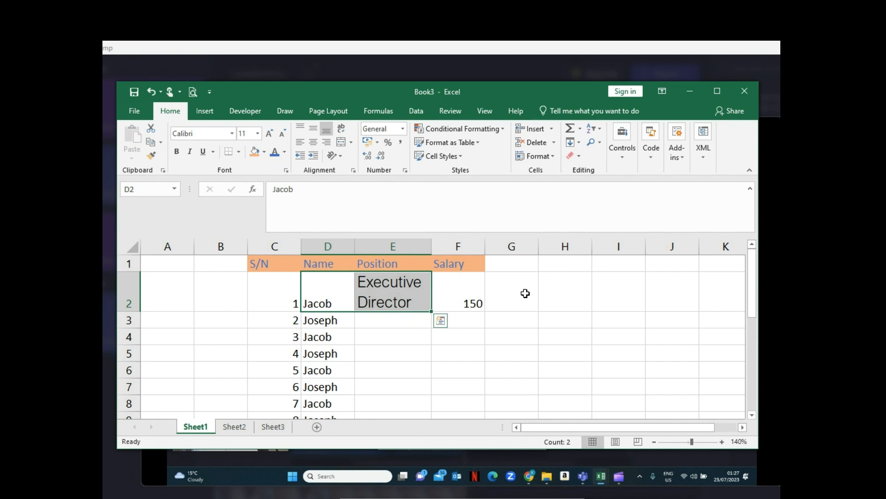
- Merge and center the empty cells G2:H2 beside the salary value
{"action": "left_click_drag", "start_coordinate": [525, 293], "coordinate": [558, 291]}
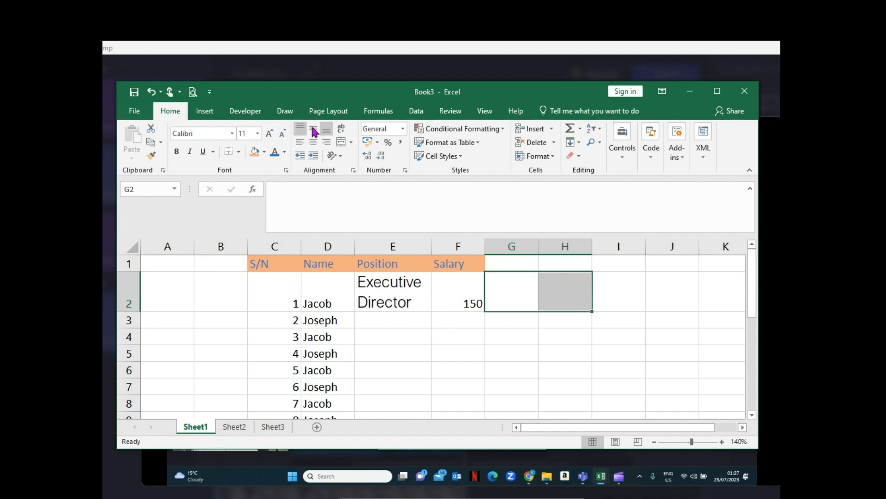
{"action": "left_click", "coordinate": [343, 143]}
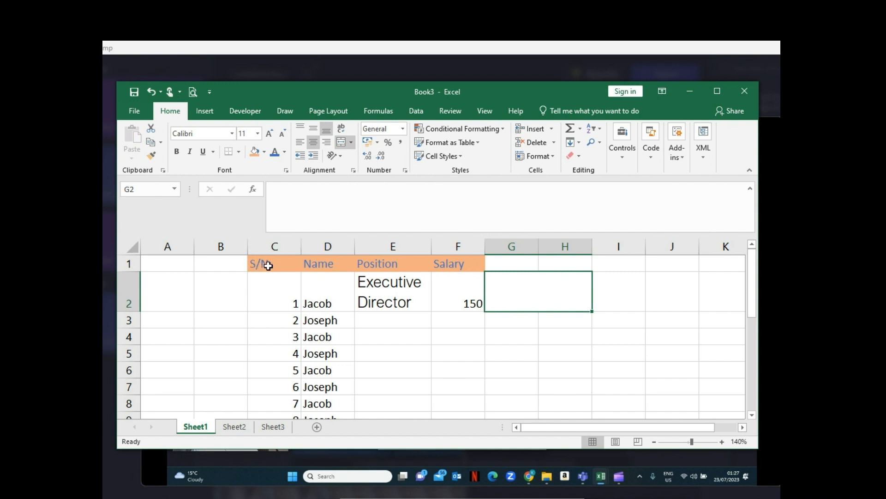
- Insert a blank row above the header row of the staff table
{"action": "left_click", "coordinate": [129, 262]}
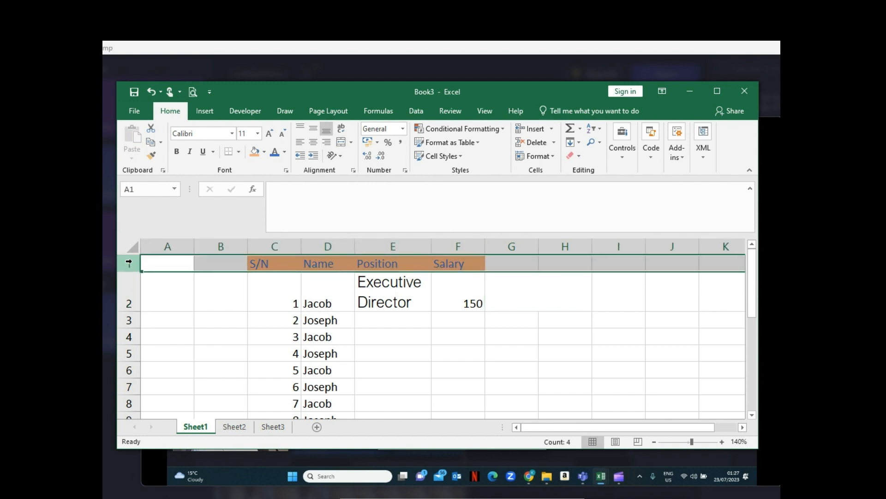
{"action": "right_click", "coordinate": [129, 263]}
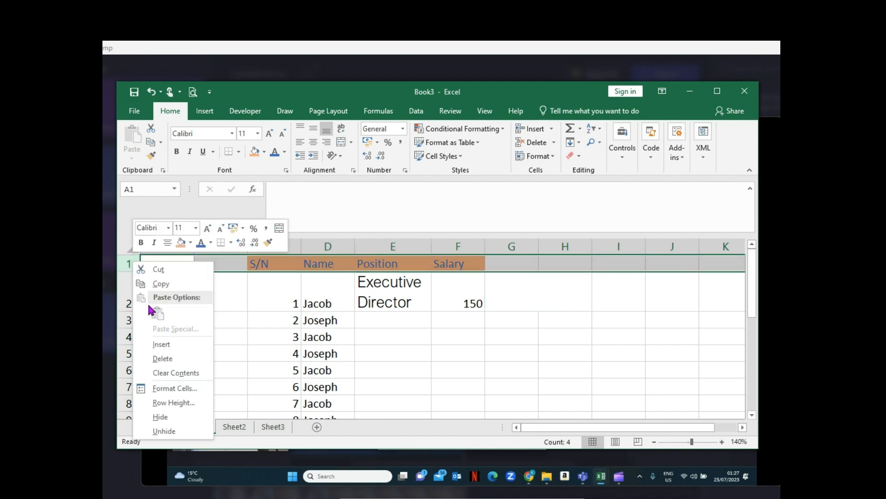
{"action": "left_click", "coordinate": [162, 344]}
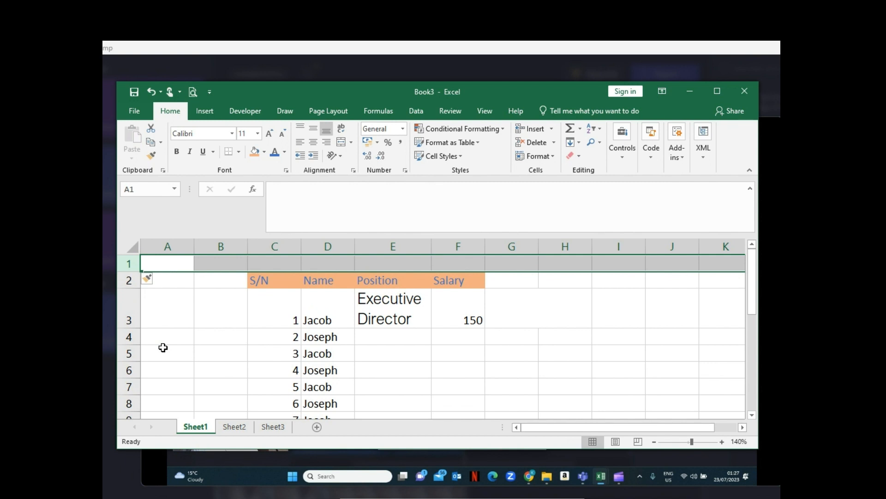
{"action": "left_click", "coordinate": [427, 349]}
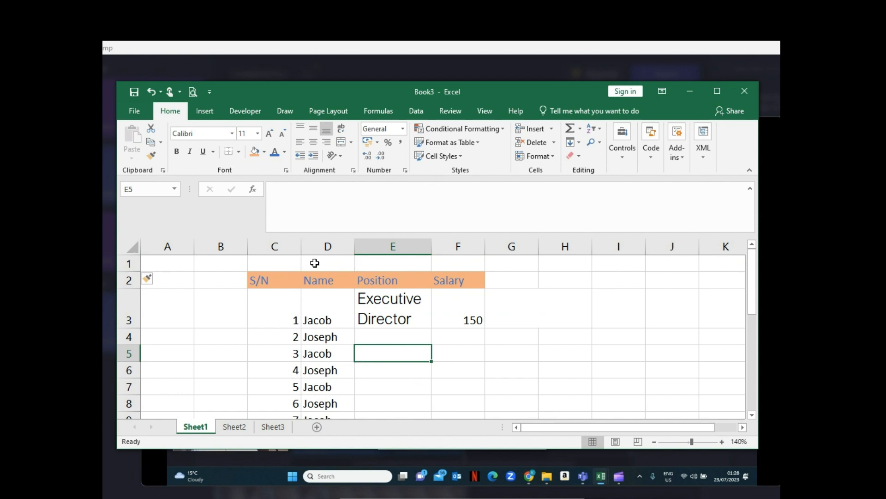
- Enter the title Staff list for 2050 in cell C1 above the table headings
{"action": "left_click", "coordinate": [285, 262]}
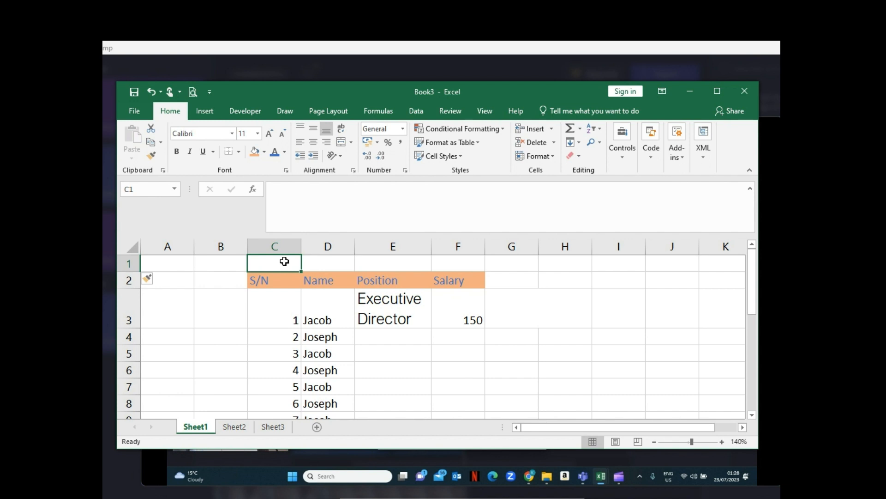
{"action": "type", "text": "Staff "}
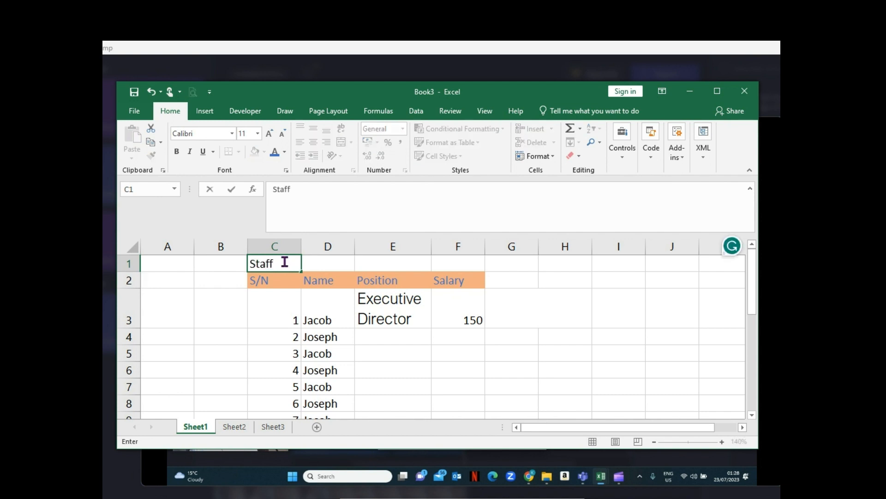
{"action": "type", "text": "list for 20"}
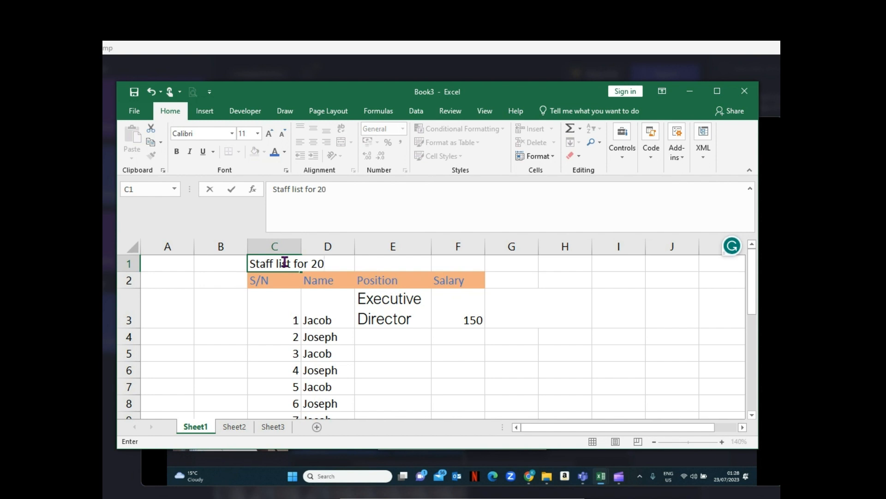
{"action": "type", "text": "50"}
{"action": "key", "text": "Return"}
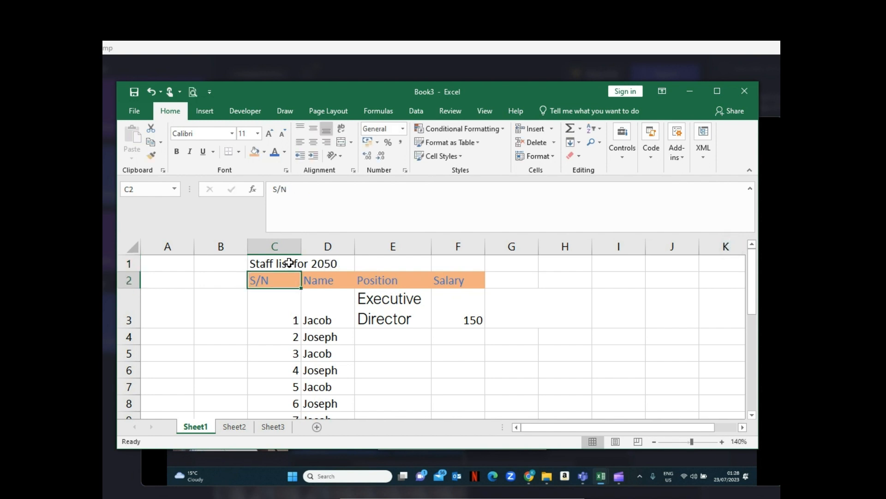
- Merge and center the title across cells C1:F1 over the table's four columns
{"action": "left_click", "coordinate": [288, 262]}
{"action": "left_click_drag", "start_coordinate": [289, 262], "coordinate": [441, 263]}
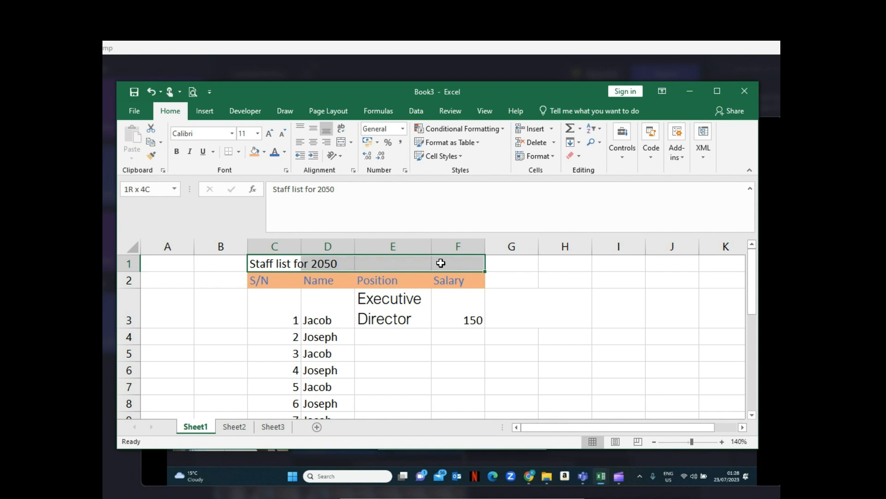
{"action": "left_click_drag", "start_coordinate": [441, 263], "coordinate": [441, 262]}
{"action": "left_click", "coordinate": [341, 141]}
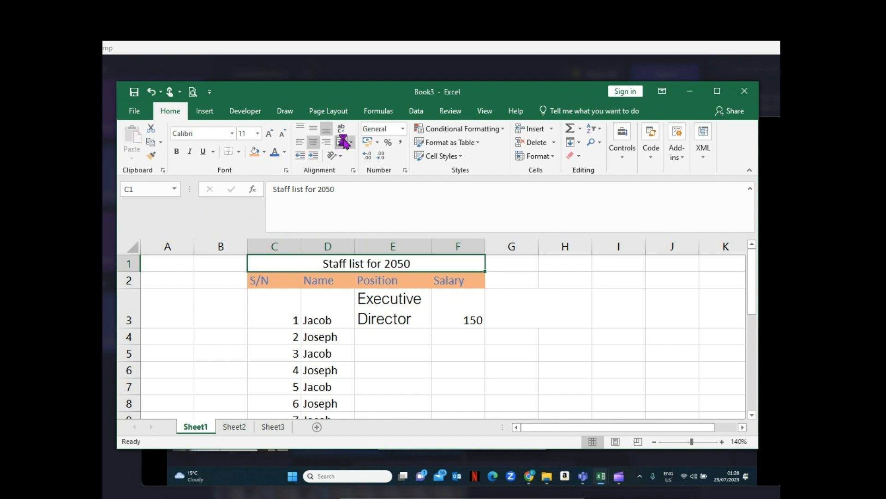
{"action": "left_click", "coordinate": [552, 297]}
- Try left and right alignment on the merged title in C1:F1, and restore its center alignment
{"action": "left_click", "coordinate": [365, 262]}
{"action": "left_click", "coordinate": [300, 144]}
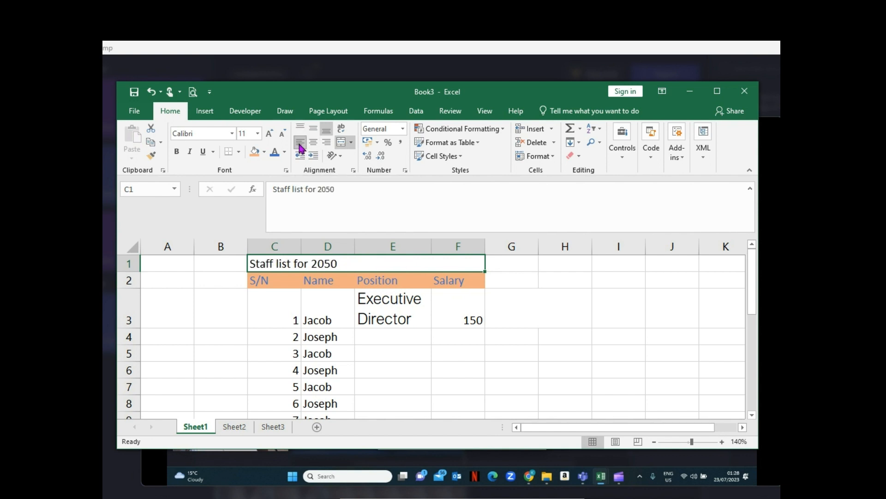
{"action": "left_click", "coordinate": [326, 143]}
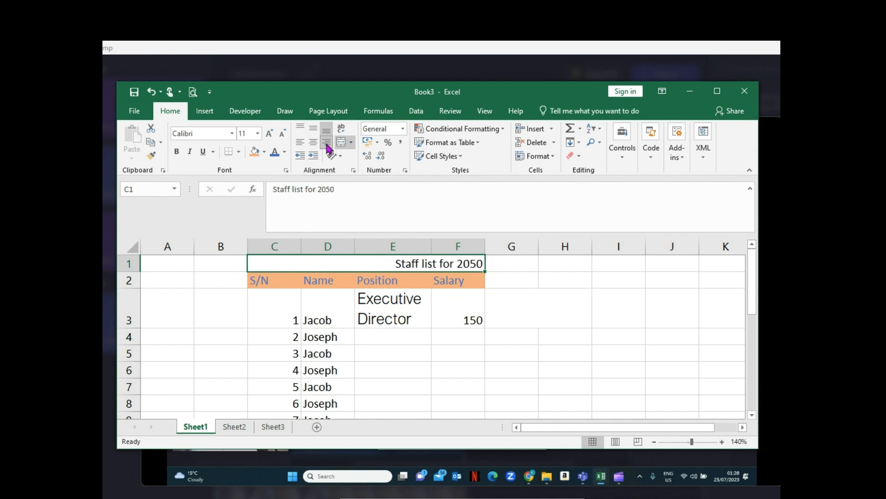
{"action": "left_click", "coordinate": [313, 142]}
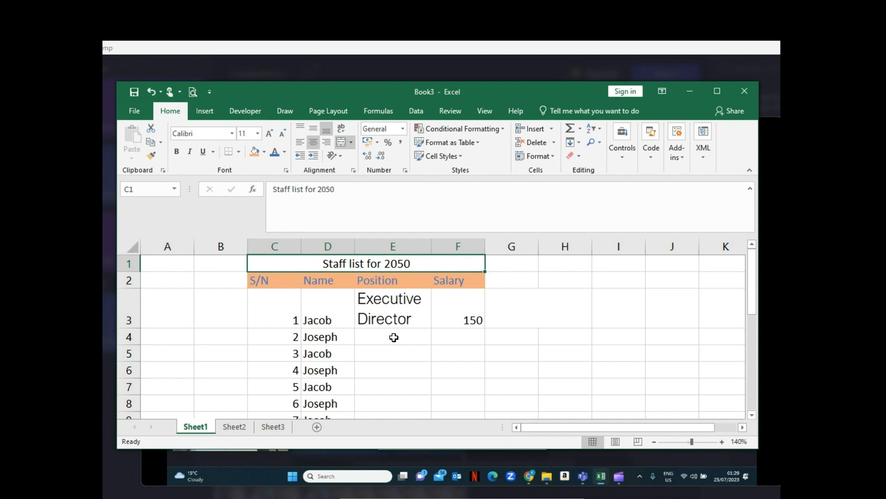
{"action": "left_click", "coordinate": [387, 310]}
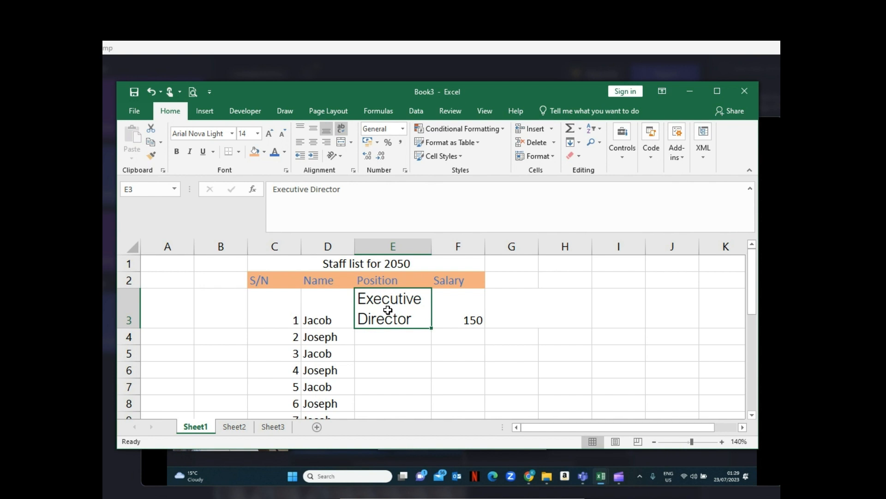
- Copy the Executive Director cell E3 into I3 and widen column I enough to fit the wrapped text
{"action": "key", "text": "ctrl+c"}
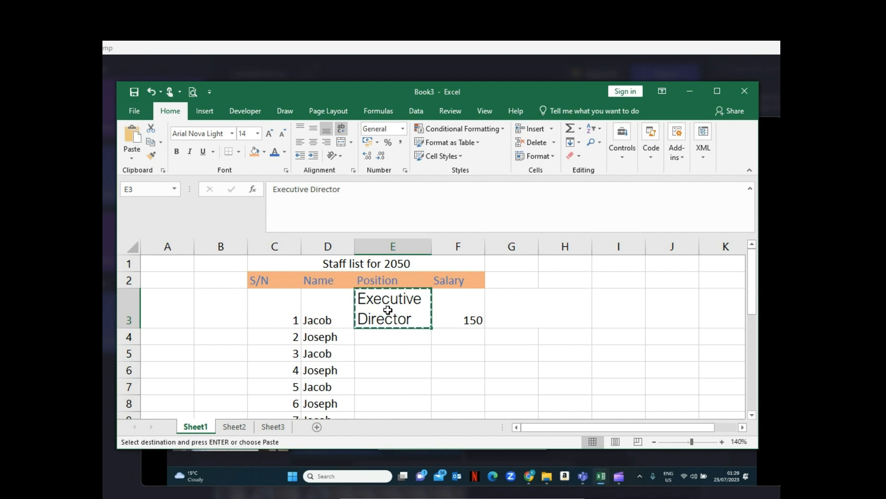
{"action": "left_click", "coordinate": [515, 337]}
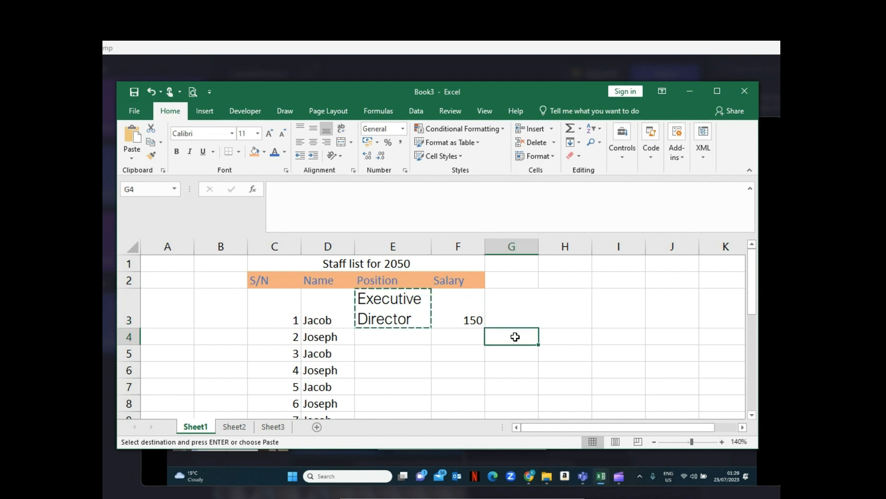
{"action": "left_click", "coordinate": [618, 315]}
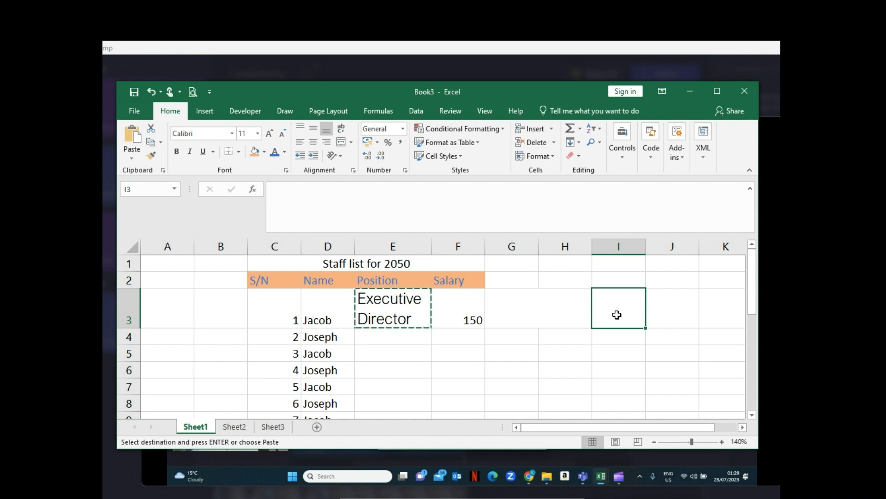
{"action": "key", "text": "ctrl+v"}
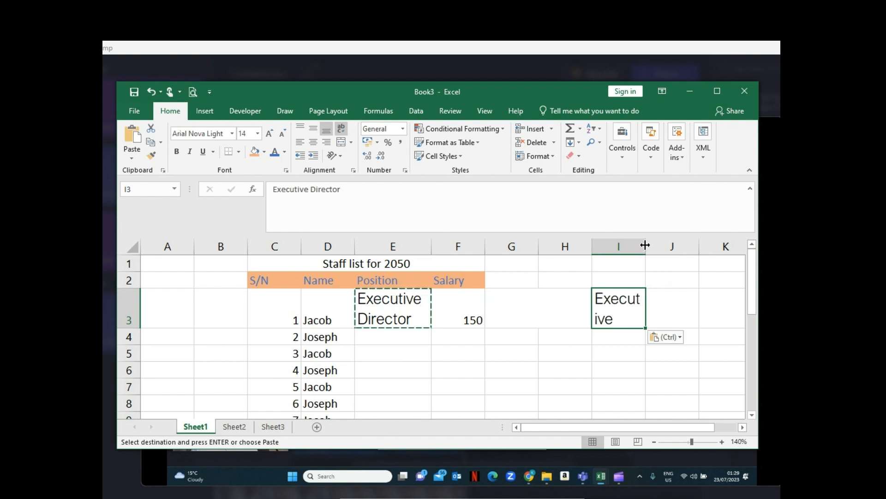
{"action": "left_click_drag", "start_coordinate": [646, 244], "coordinate": [646, 244]}
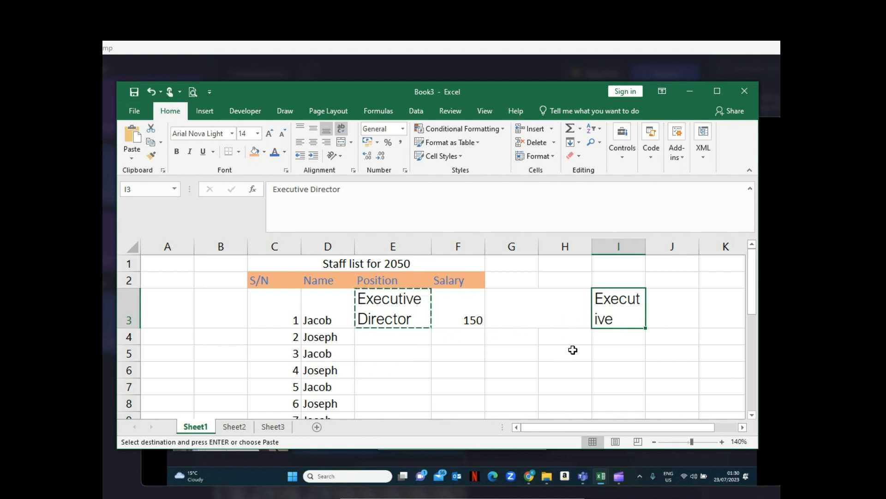
{"action": "left_click_drag", "start_coordinate": [646, 247], "coordinate": [667, 245]}
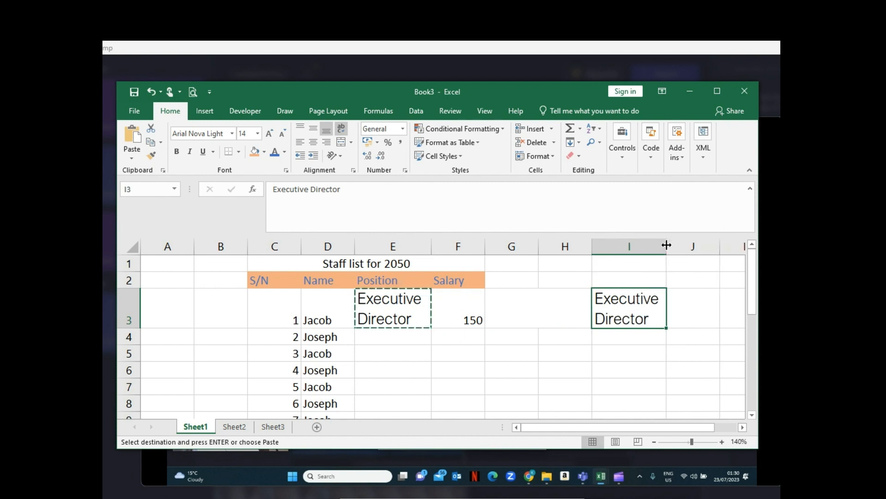
- Copy the position in E3 again and paste it into J3
{"action": "right_click", "coordinate": [388, 307]}
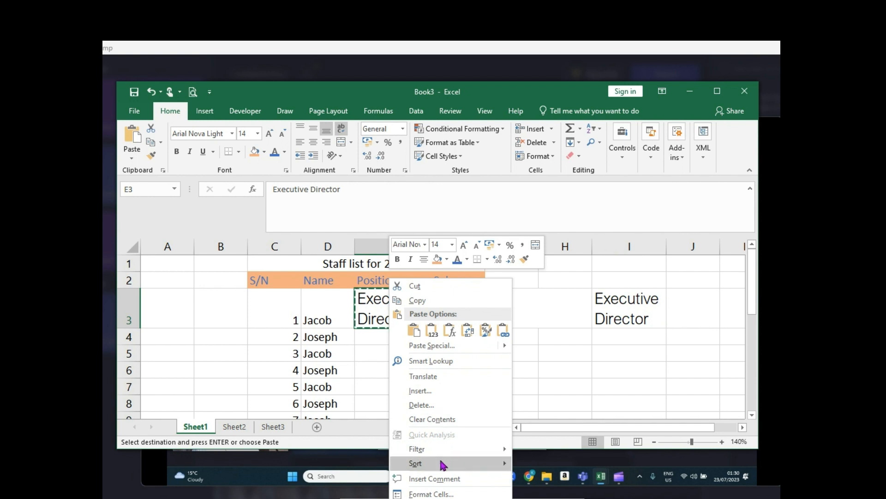
{"action": "left_click", "coordinate": [423, 301]}
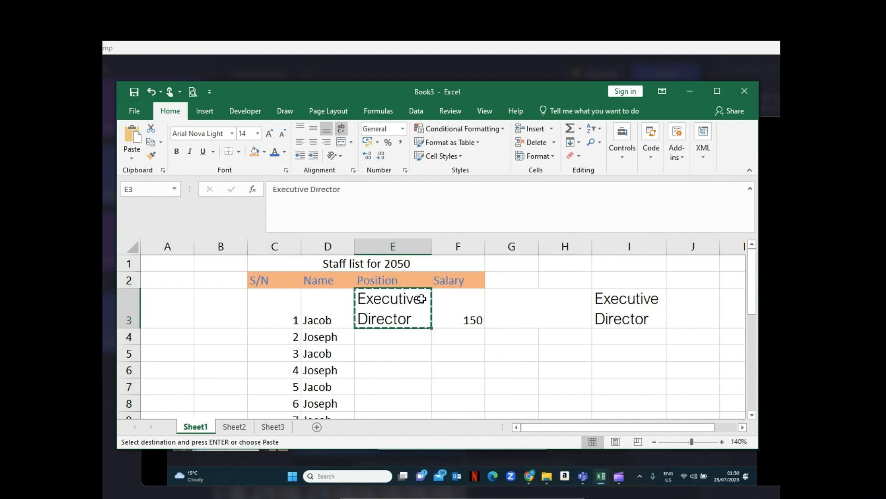
{"action": "left_click", "coordinate": [691, 307]}
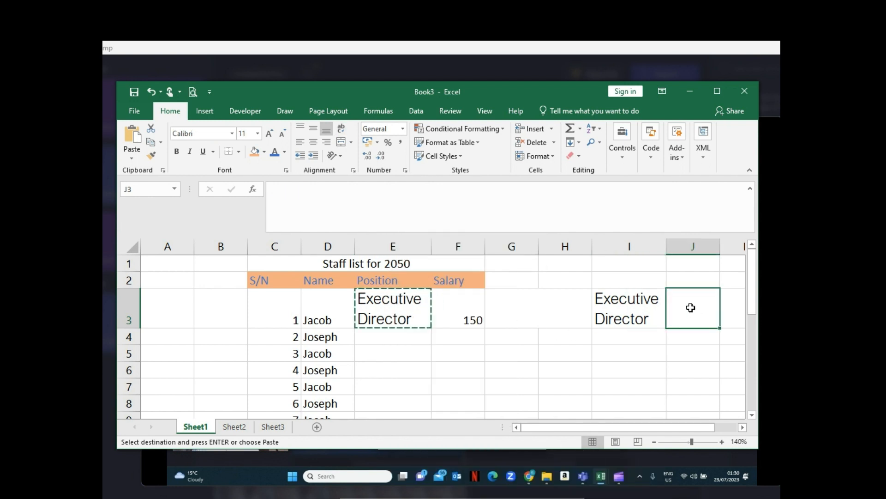
{"action": "key", "text": "ctrl+v"}
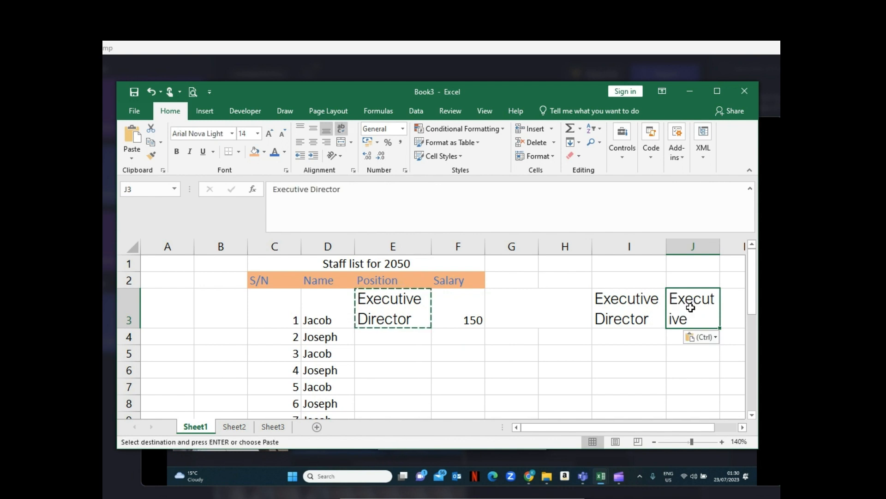
{"action": "right_click", "coordinate": [691, 307]}
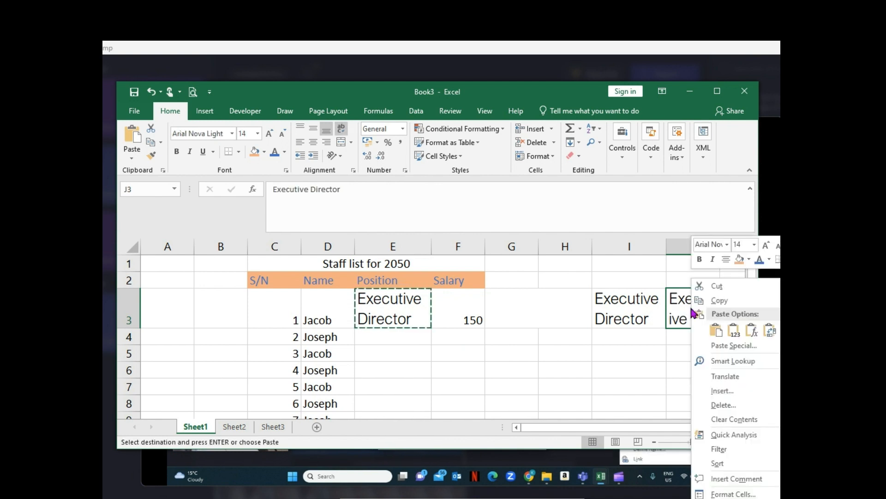
{"action": "left_click", "coordinate": [719, 327]}
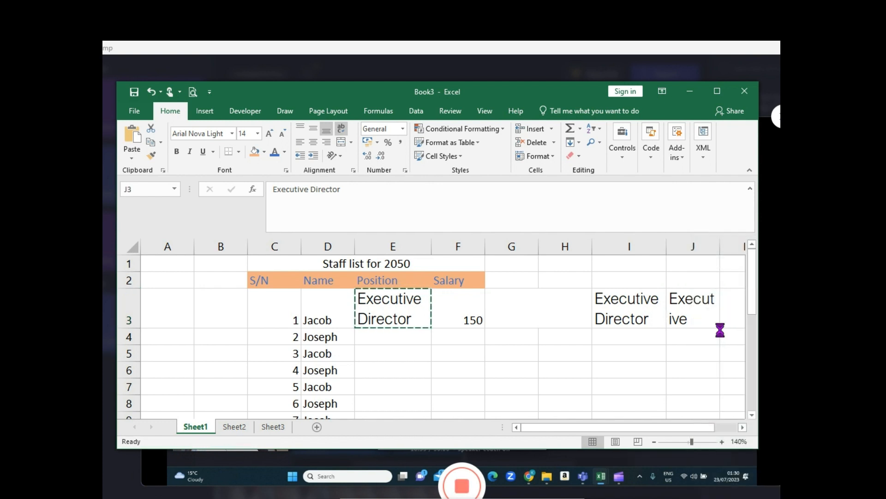
{"action": "left_click", "coordinate": [589, 347]}
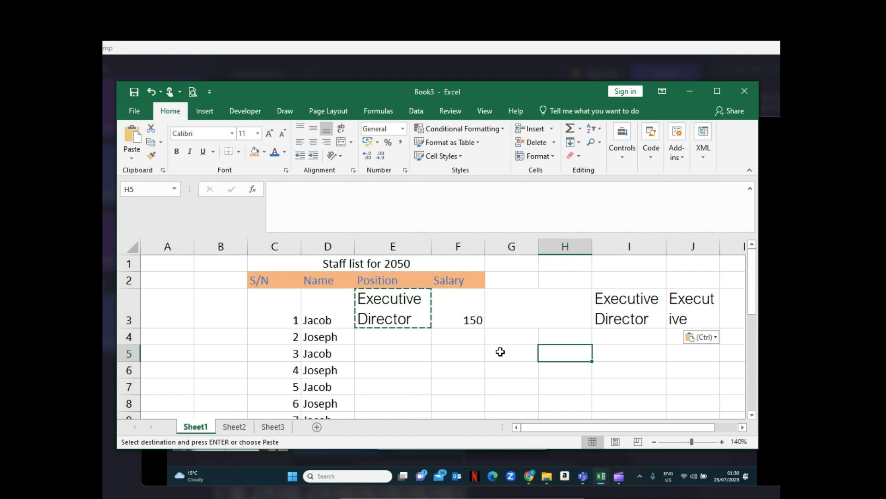
- Enter the formula =F3*3 in F4 to triple the first salary
{"action": "left_click", "coordinate": [472, 322]}
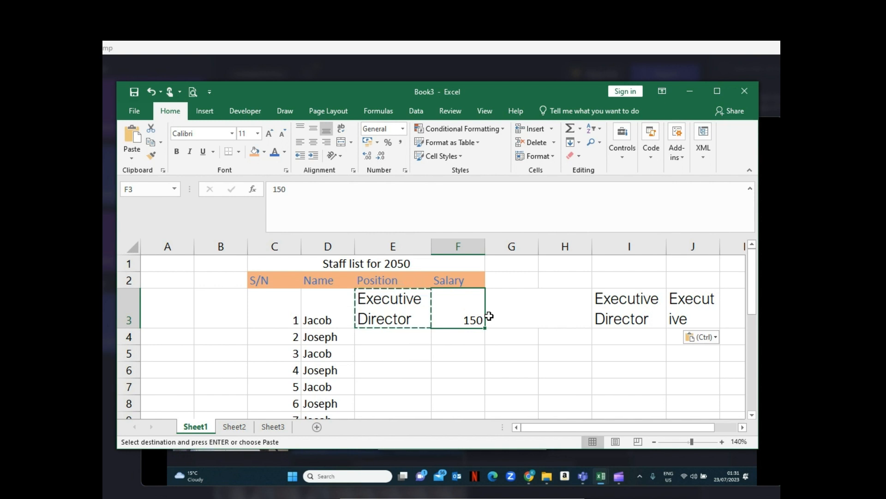
{"action": "left_click", "coordinate": [505, 317]}
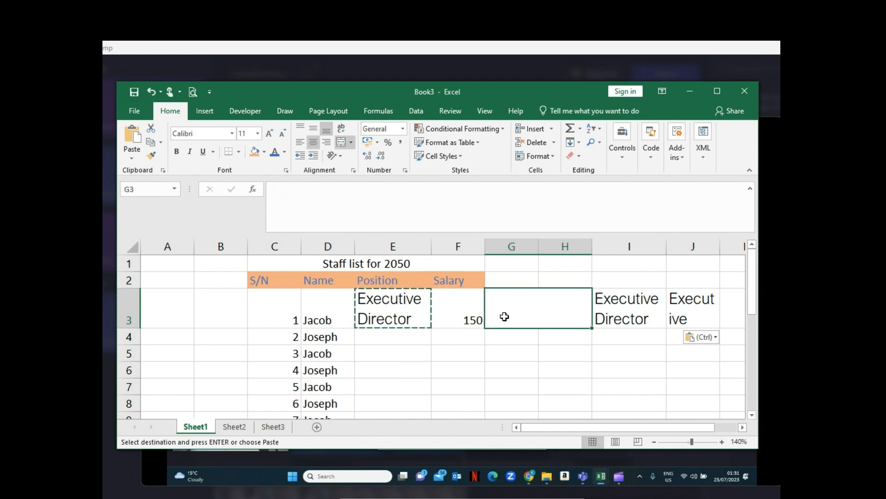
{"action": "left_click", "coordinate": [462, 336]}
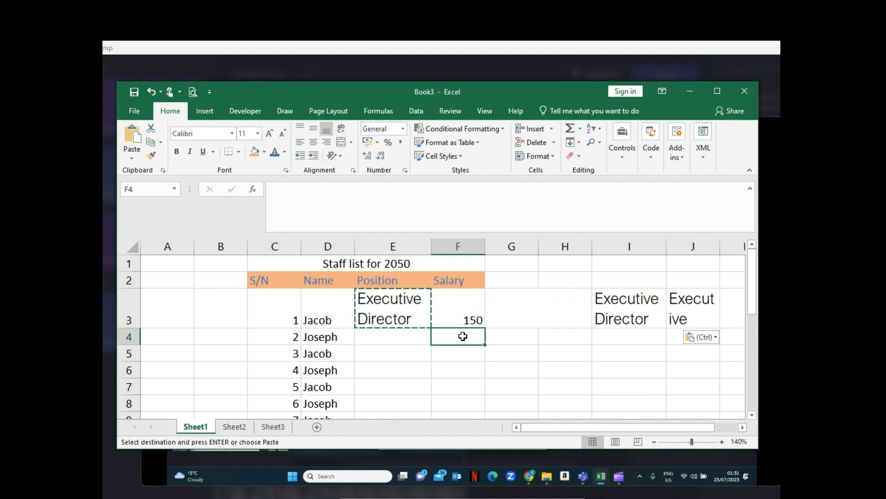
{"action": "type", "text": "="}
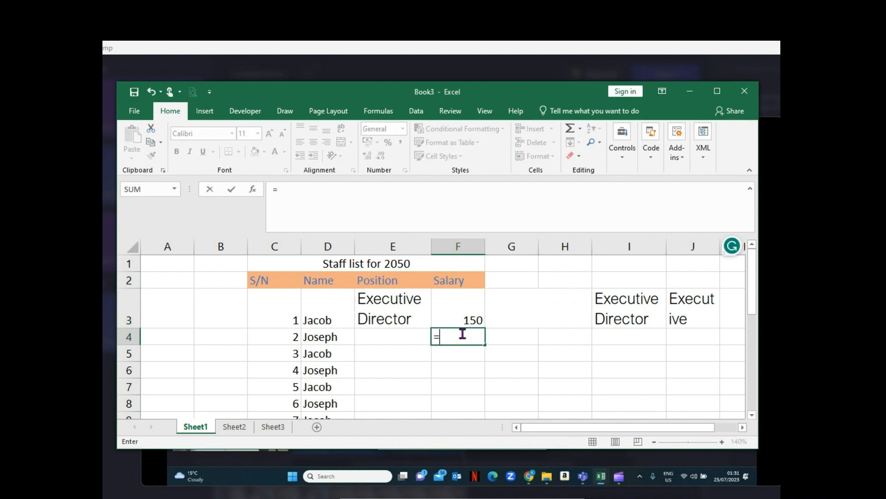
{"action": "left_click", "coordinate": [460, 314]}
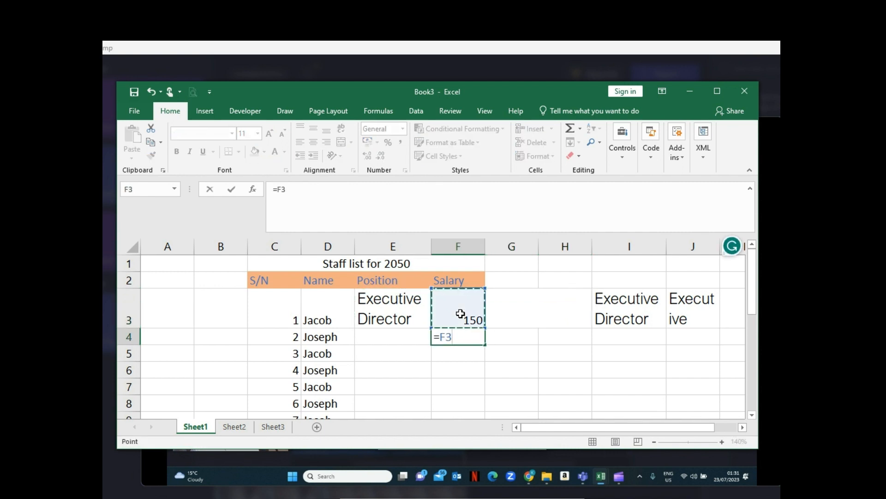
{"action": "type", "text": "*"}
{"action": "type", "text": "3"}
{"action": "key", "text": "Return"}
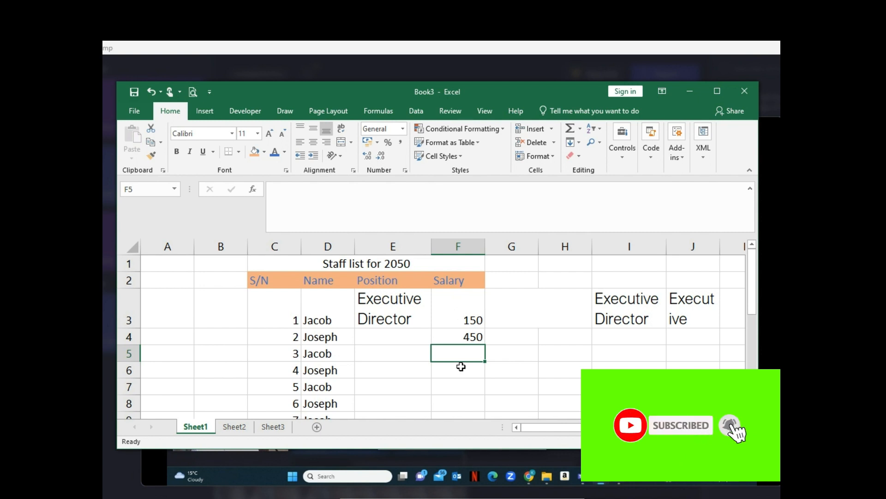
- Apply the Currency number format to the calculated salary in F4
{"action": "left_click", "coordinate": [469, 336]}
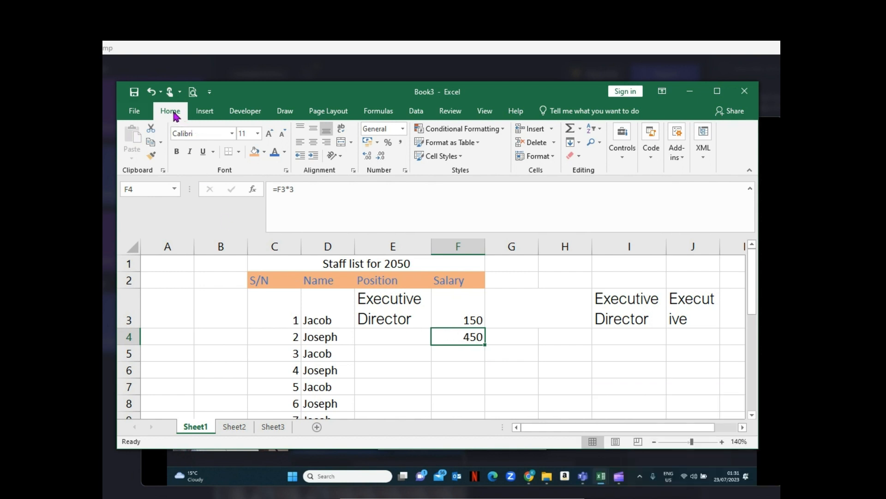
{"action": "left_click", "coordinate": [404, 131]}
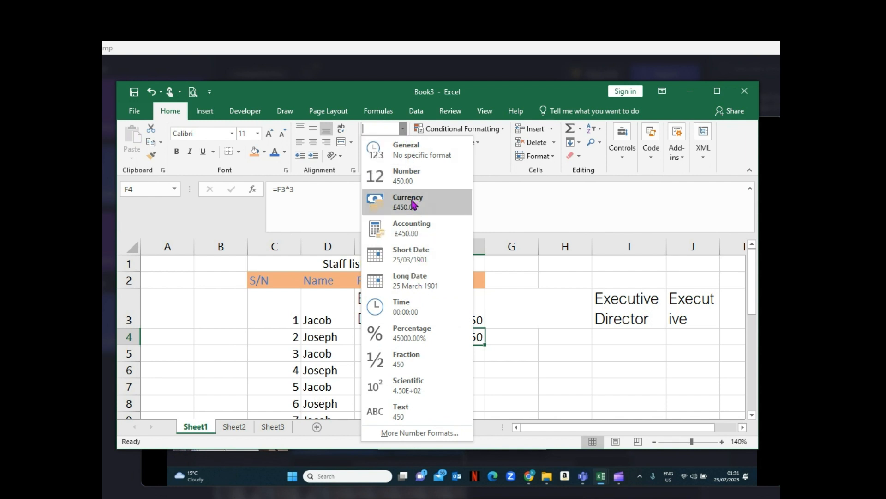
{"action": "key", "text": "Escape"}
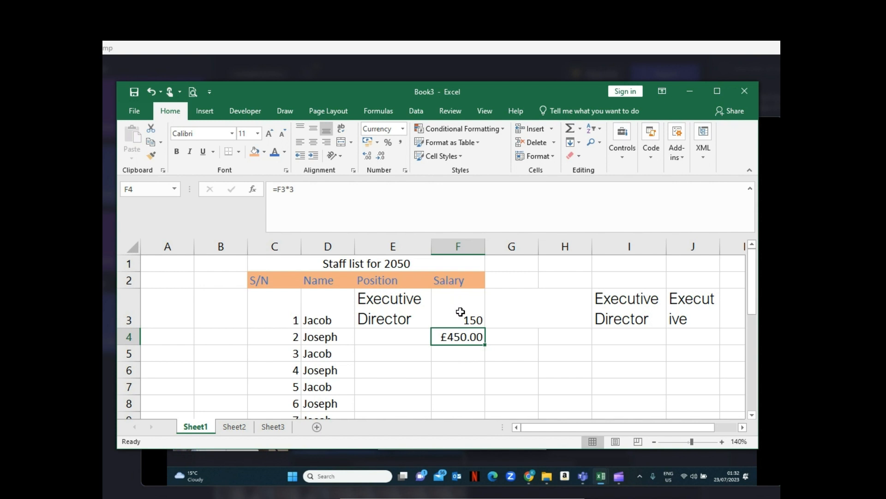
- Examine the currency symbols available in the Accounting format for the salary in F3, leaving the cell's format as is
{"action": "left_click", "coordinate": [461, 312]}
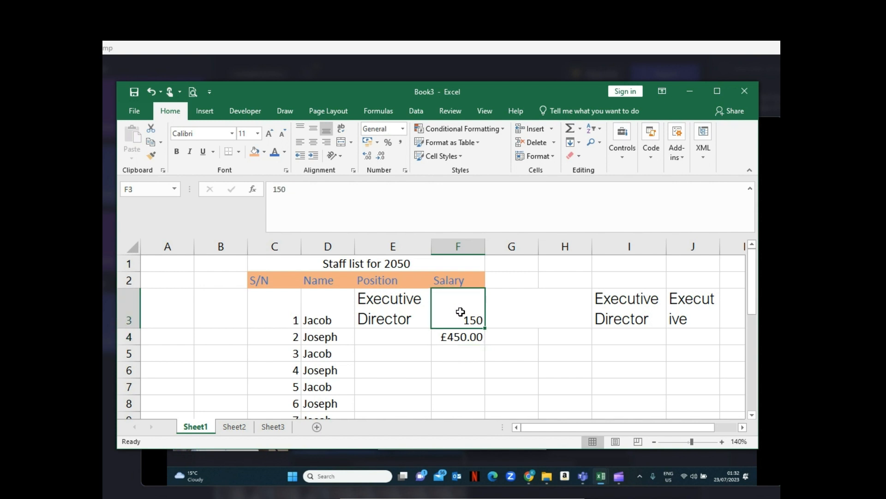
{"action": "left_click", "coordinate": [378, 143]}
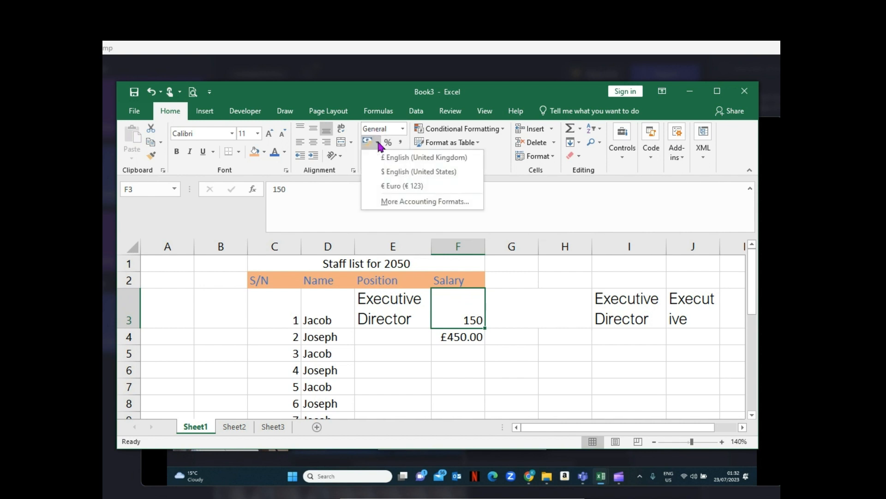
{"action": "left_click", "coordinate": [417, 202]}
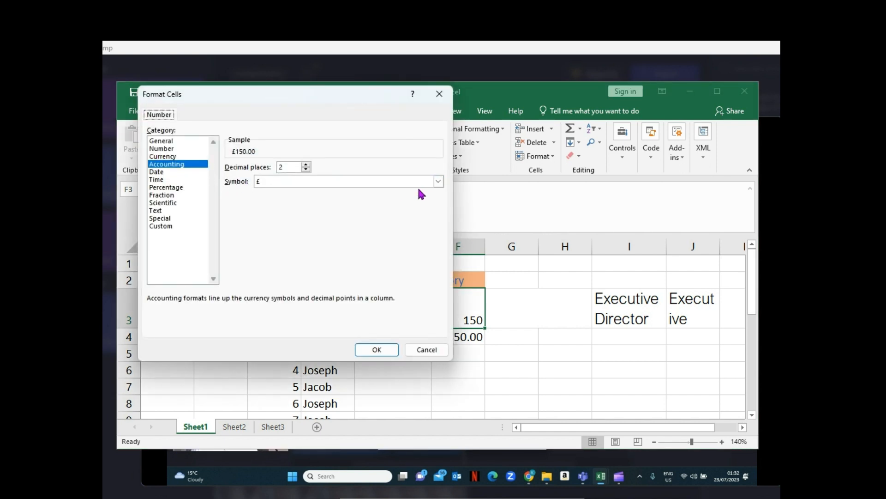
{"action": "left_click", "coordinate": [439, 182]}
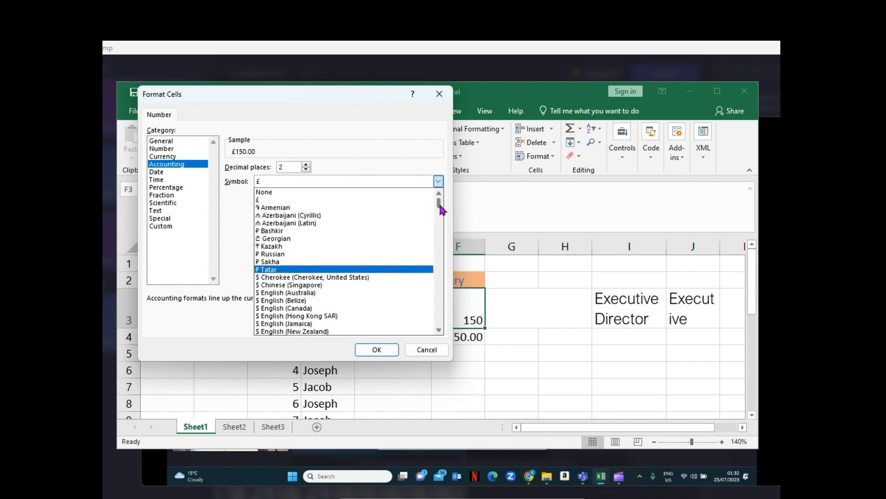
{"action": "mouse_move", "coordinate": [439, 205]}
{"action": "left_mouse_down"}
{"action": "mouse_move", "coordinate": [438, 266]}
{"action": "mouse_move", "coordinate": [431, 199]}
{"action": "left_mouse_up"}
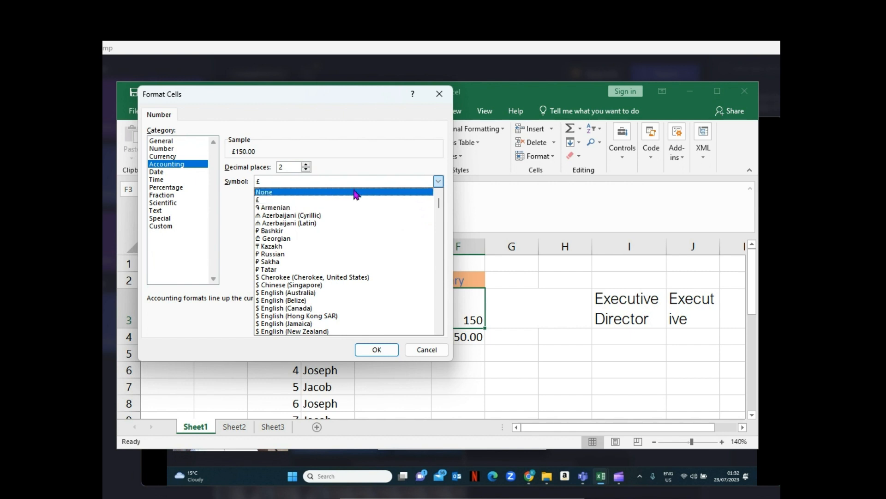
{"action": "left_click", "coordinate": [426, 349]}
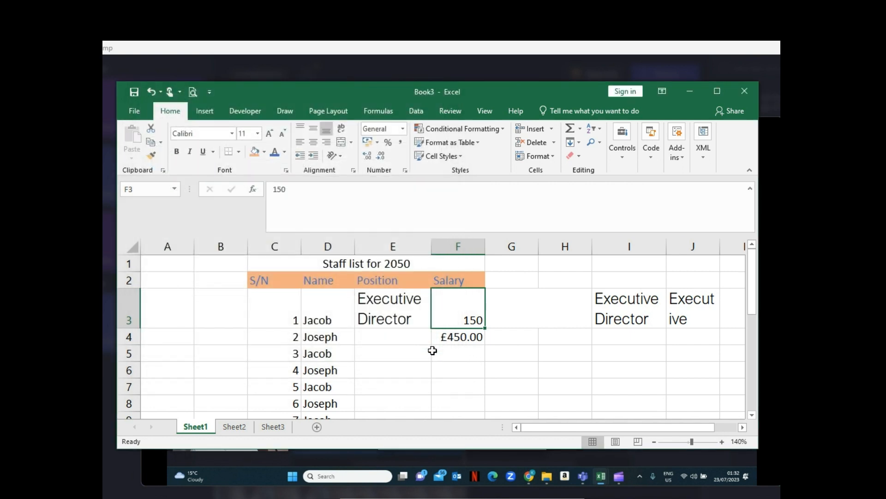
{"action": "left_click", "coordinate": [508, 338]}
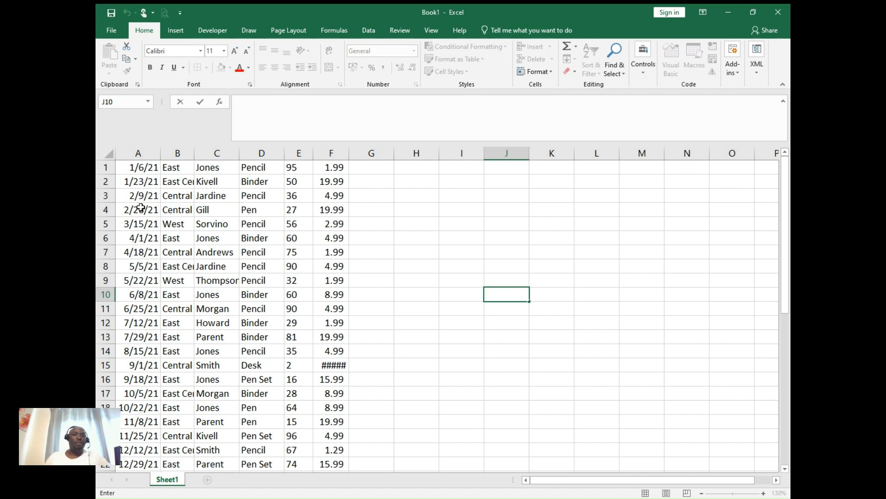
- Format the dates in column A of Book1 with the 14-Mar-12 date type
{"action": "left_click", "coordinate": [139, 153]}
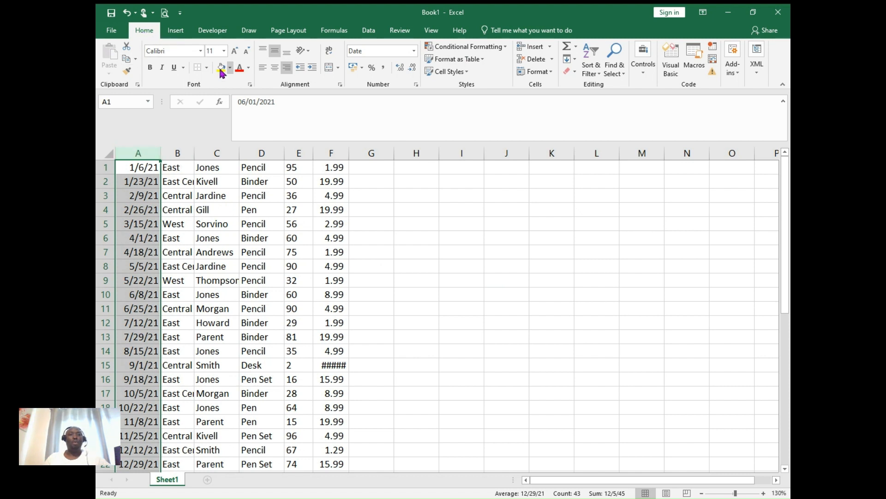
{"action": "left_click", "coordinate": [417, 84]}
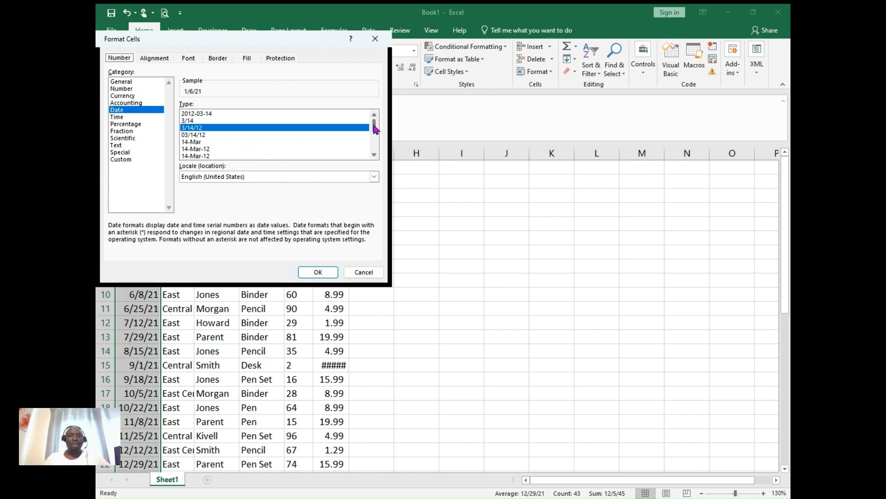
{"action": "scroll", "coordinate": [376, 138], "scroll_direction": "down", "scroll_amount": 3}
{"action": "left_click_drag", "start_coordinate": [375, 151], "coordinate": [373, 132]}
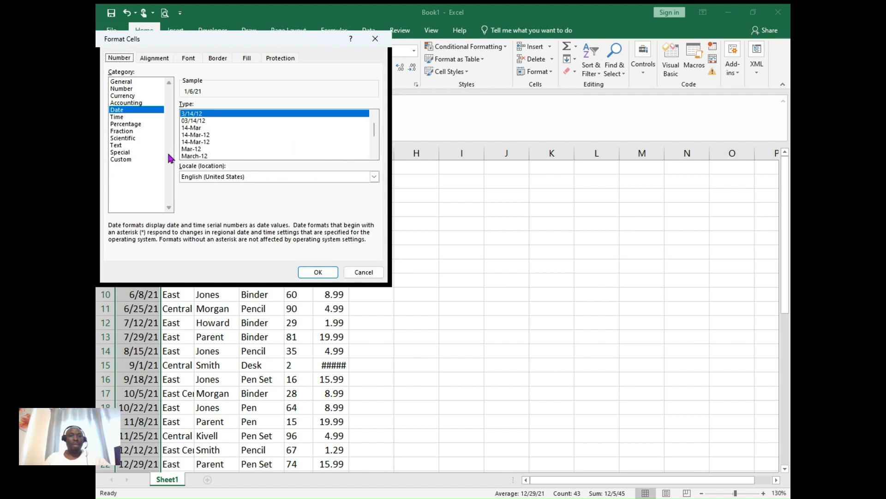
{"action": "left_click", "coordinate": [201, 136]}
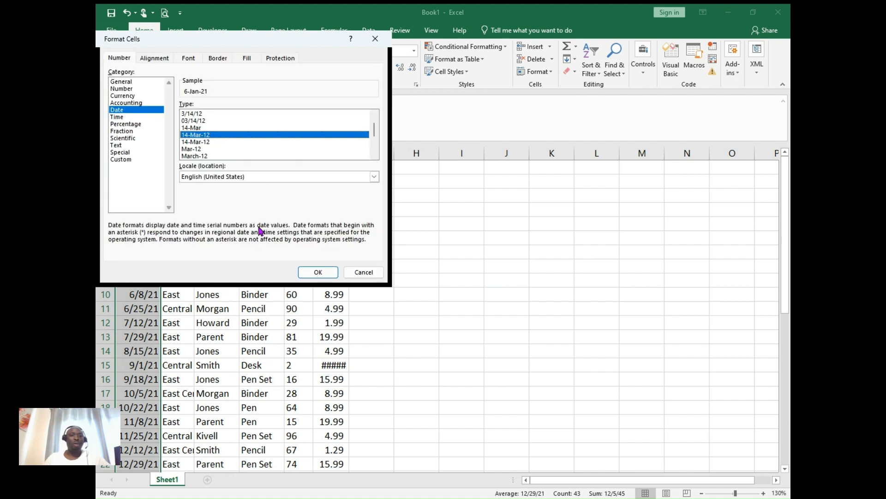
{"action": "left_click", "coordinate": [318, 272]}
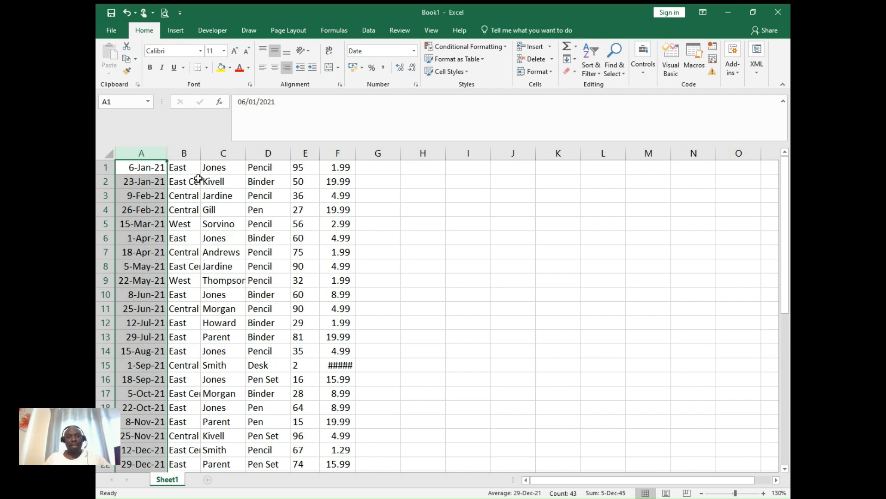
- AutoFit the widths of column B and column F to their contents
{"action": "double_click", "coordinate": [200, 153]}
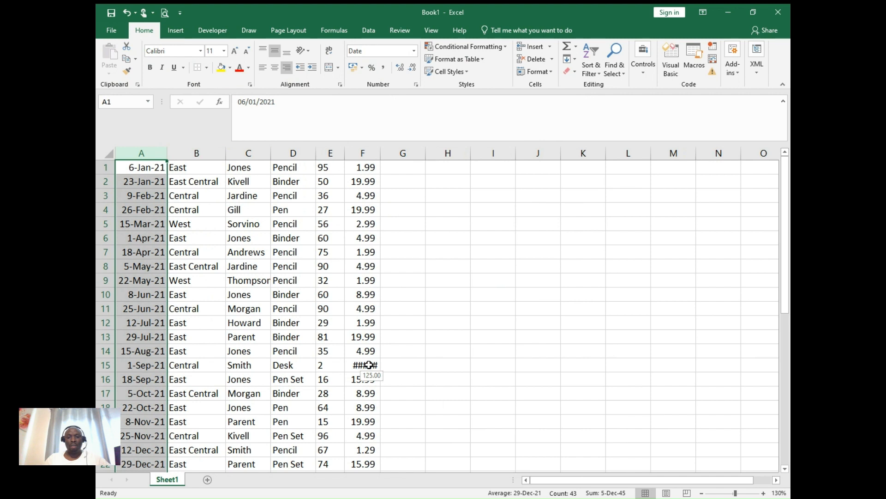
{"action": "double_click", "coordinate": [381, 153]}
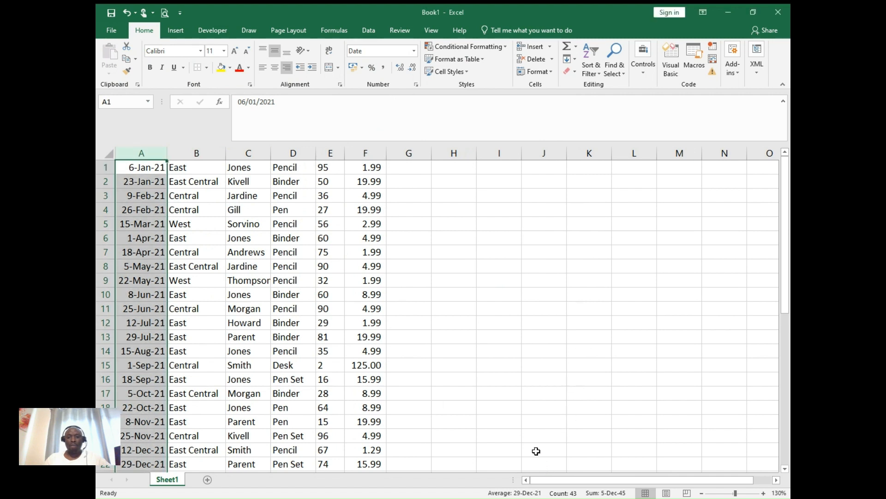
{"action": "left_click", "coordinate": [461, 292]}
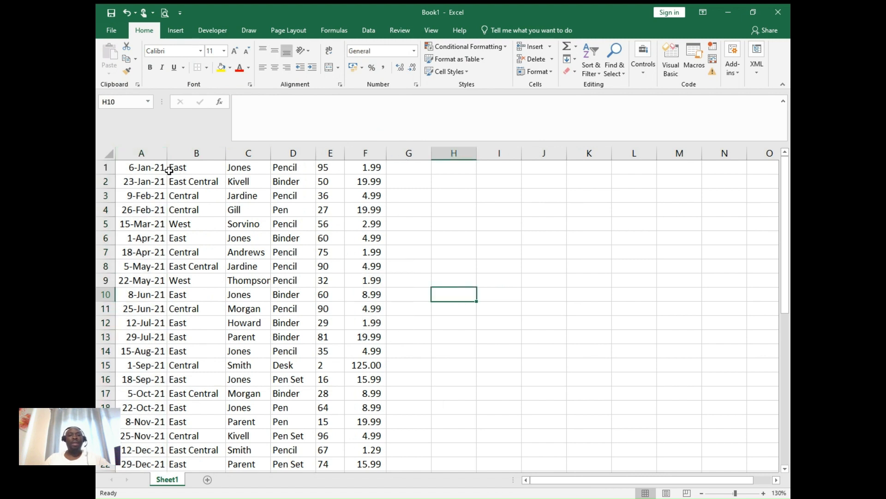
- Insert a blank row above the first data row of the order list
{"action": "left_click", "coordinate": [106, 168]}
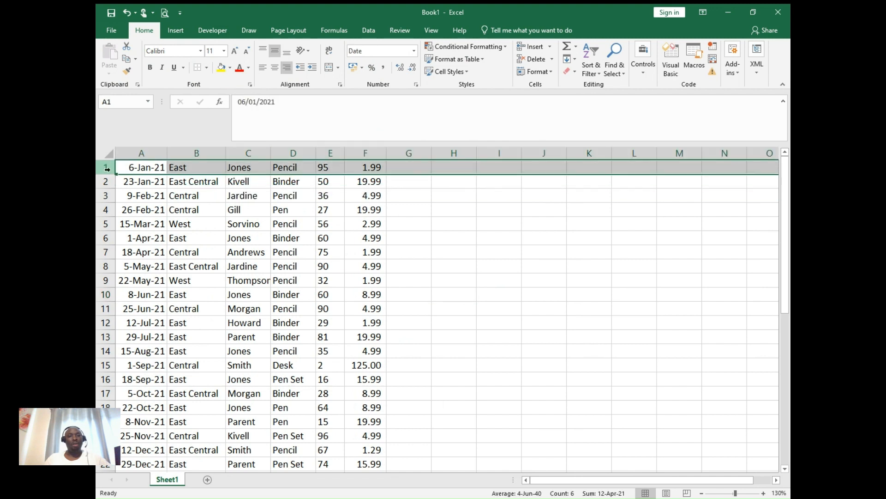
{"action": "right_click", "coordinate": [107, 169]}
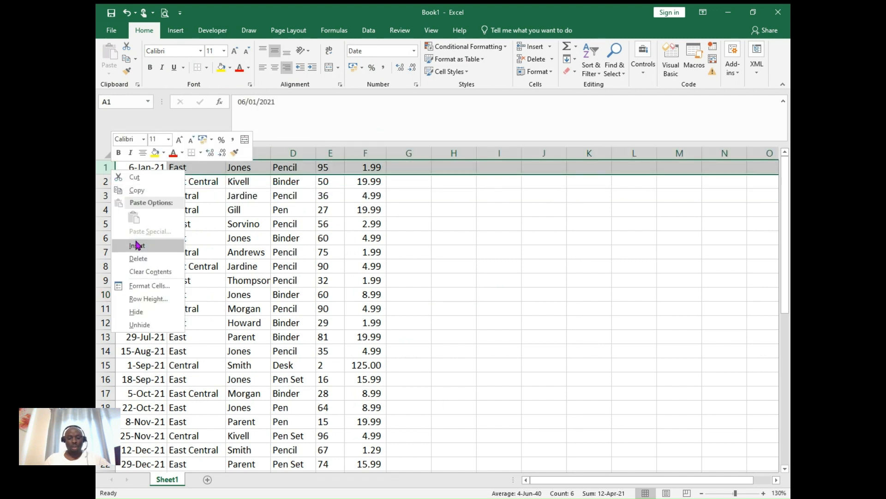
{"action": "left_click", "coordinate": [103, 167]}
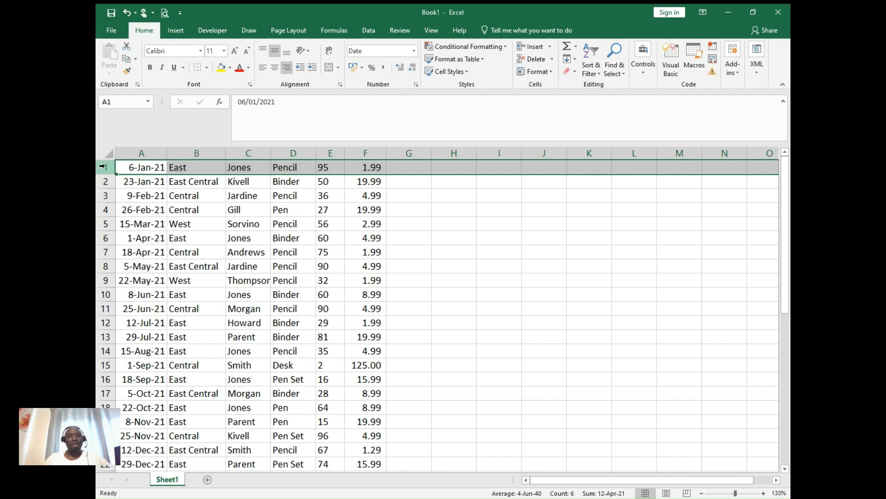
{"action": "right_click", "coordinate": [103, 168]}
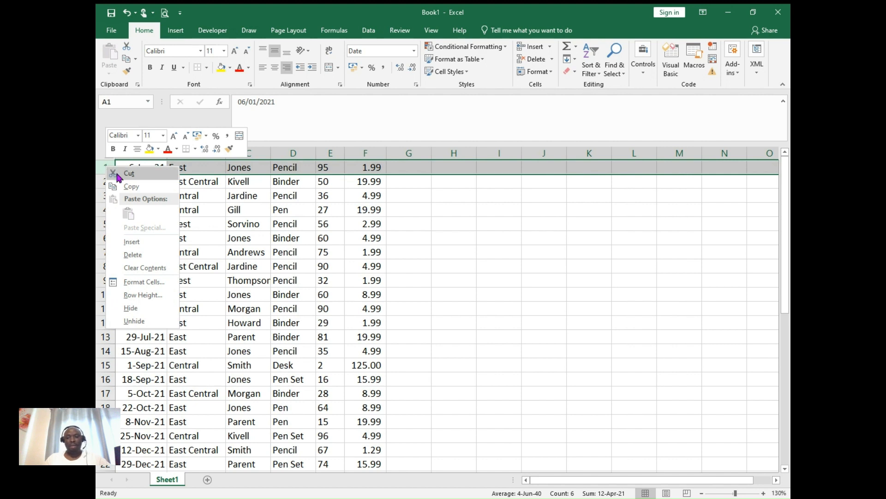
{"action": "left_click", "coordinate": [132, 242]}
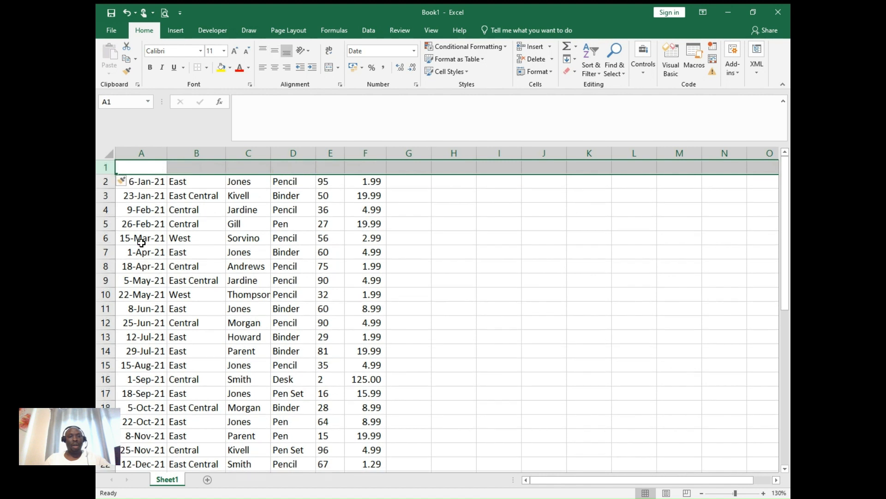
{"action": "left_click", "coordinate": [424, 214]}
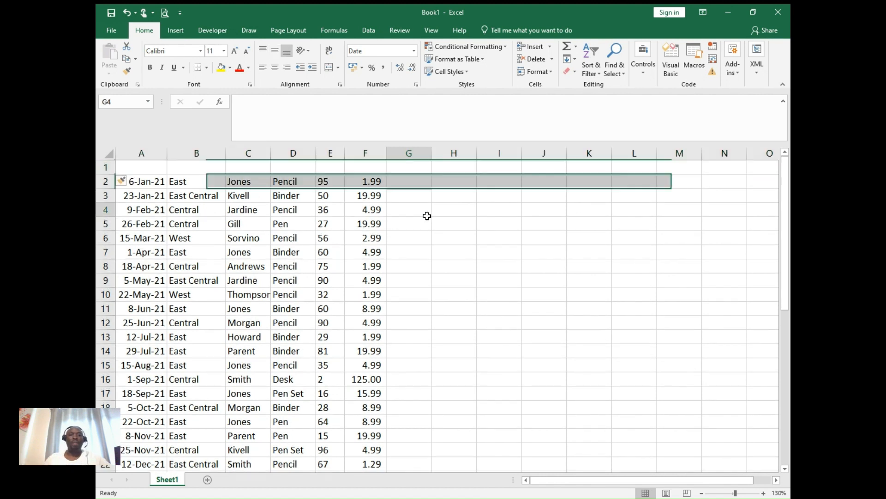
- Enter the headers OrderDate, Region and Manager in cells A1 to C1
{"action": "left_click", "coordinate": [155, 167]}
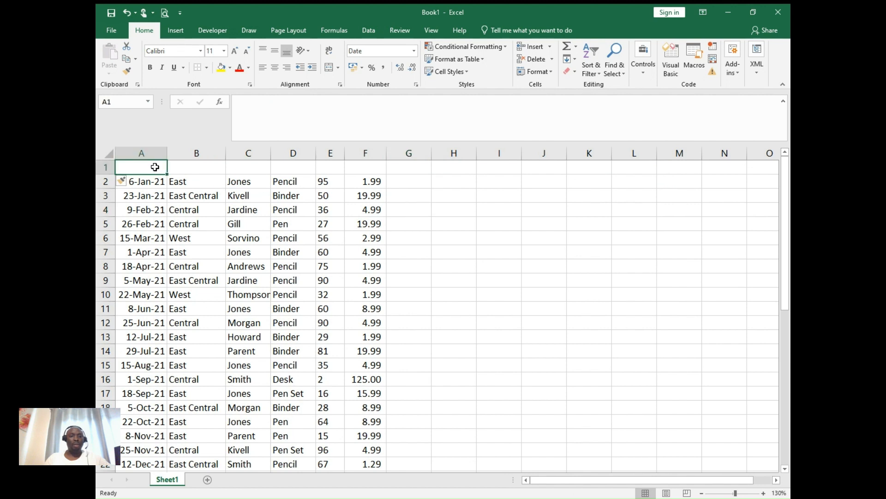
{"action": "type", "text": "Da"}
{"action": "key", "text": "BackSpace"}
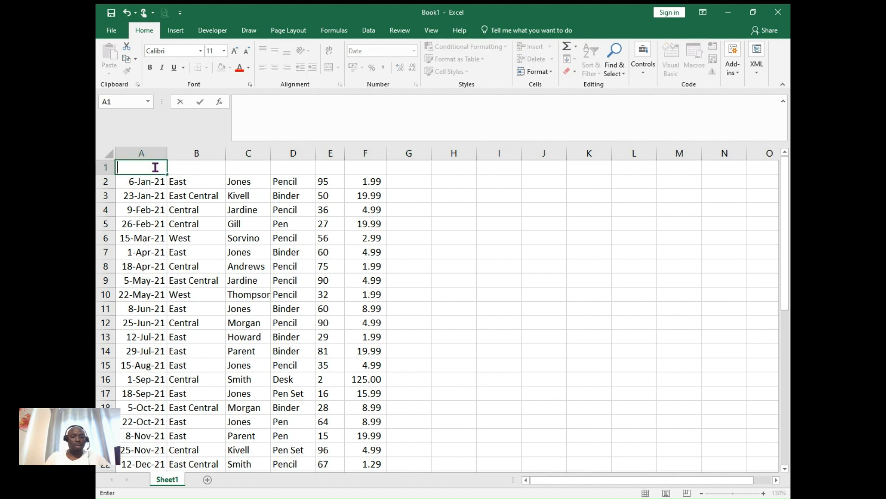
{"action": "type", "text": "OrderDate"}
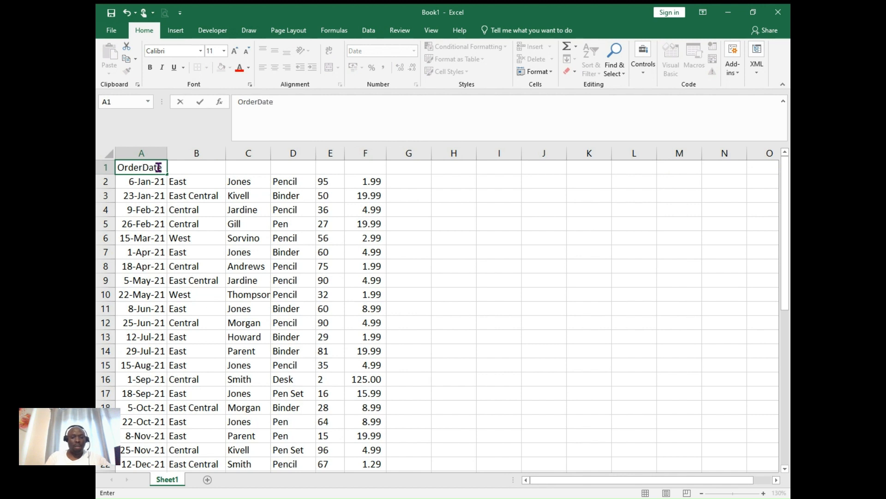
{"action": "left_click", "coordinate": [185, 169]}
{"action": "type", "text": "Region"}
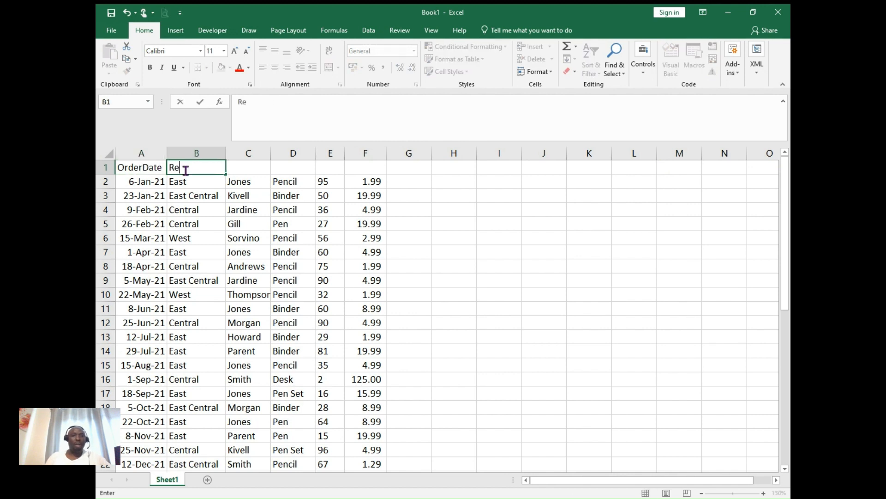
{"action": "left_click", "coordinate": [249, 165]}
{"action": "type", "text": "Manager"}
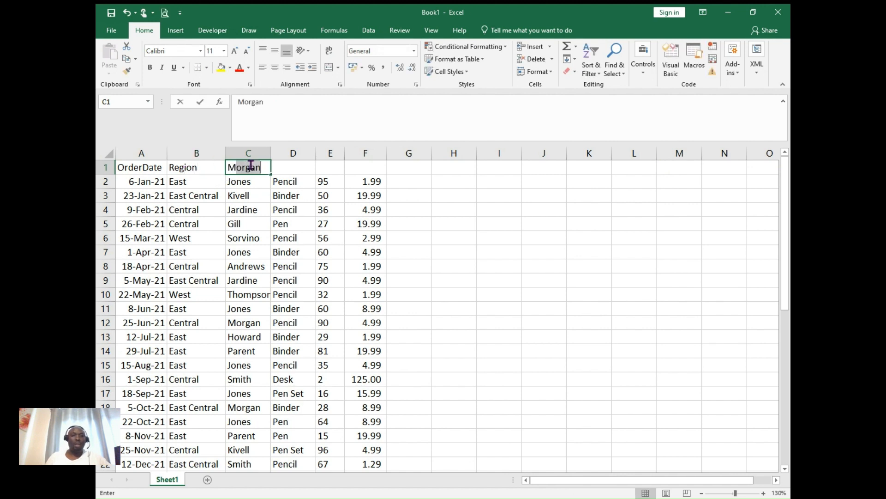
- Enter the headers Order, Qty and Unit Cost in cells D1 to F1
{"action": "left_click", "coordinate": [295, 170]}
{"action": "type", "text": "Order"}
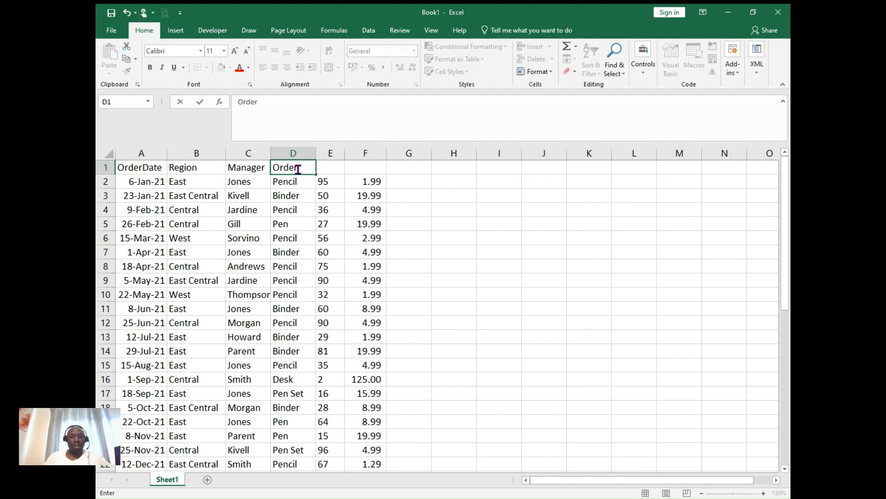
{"action": "left_click", "coordinate": [328, 169]}
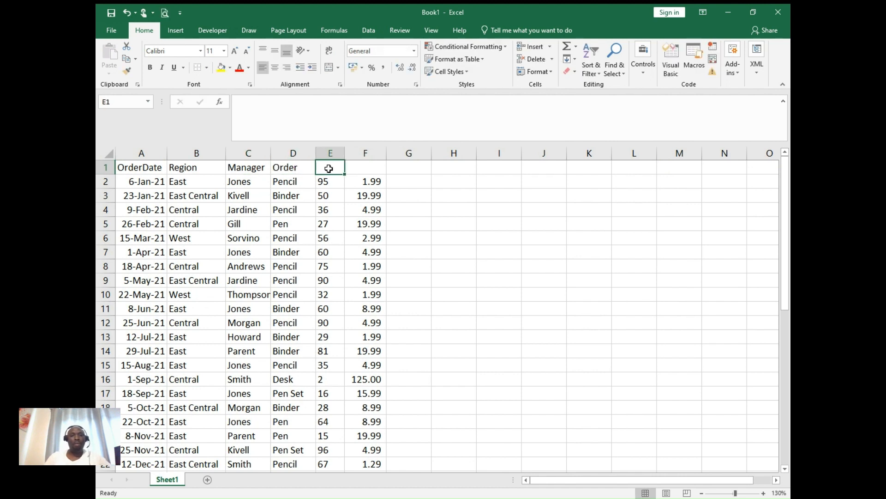
{"action": "type", "text": "Qty"}
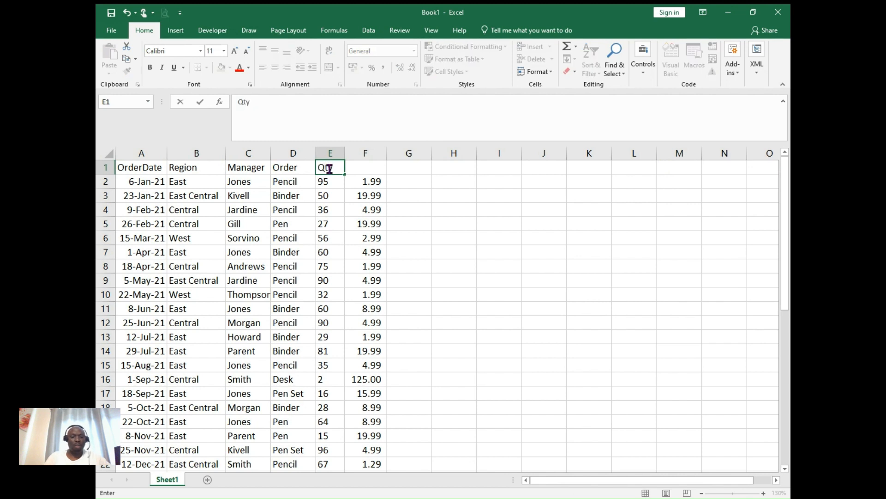
{"action": "left_click", "coordinate": [370, 172]}
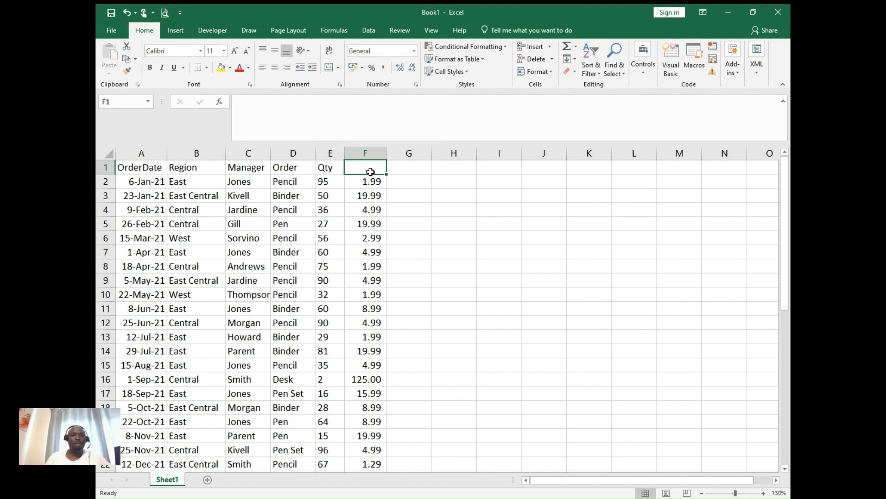
{"action": "type", "text": "Unit Cost"}
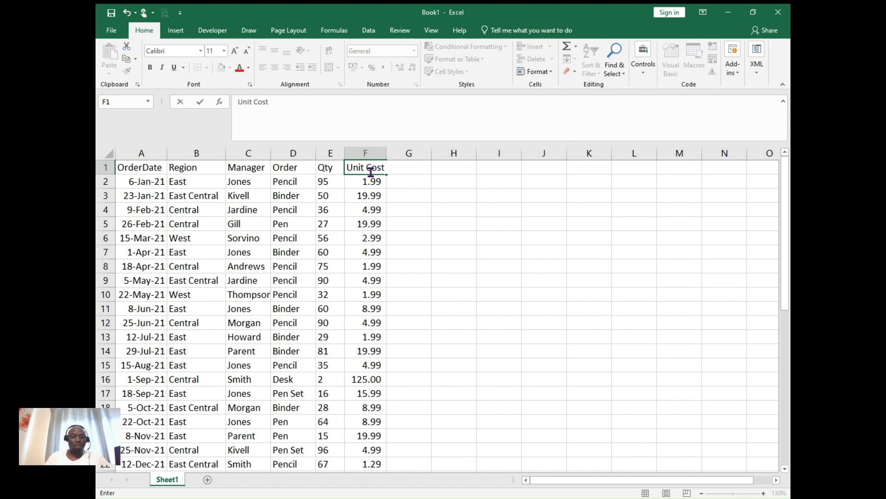
{"action": "key", "text": "Return"}
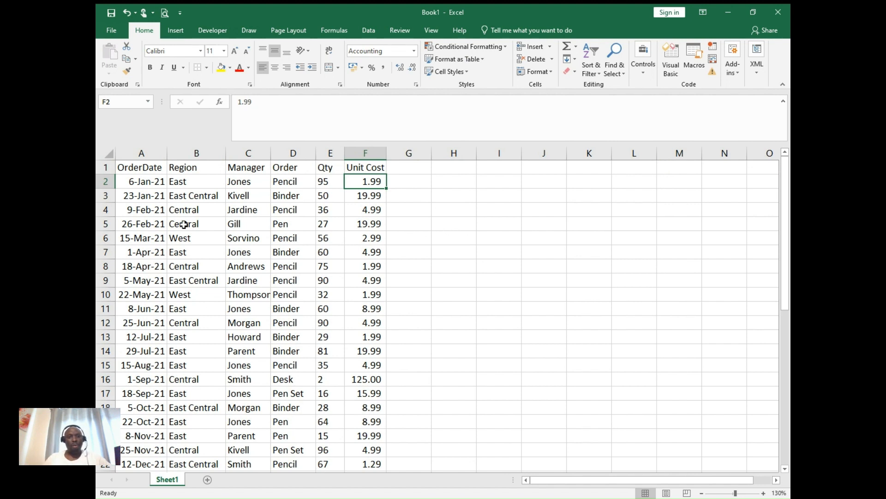
- Apply All Borders to the whole order table, from the header row down to the last record
{"action": "left_click", "coordinate": [144, 167]}
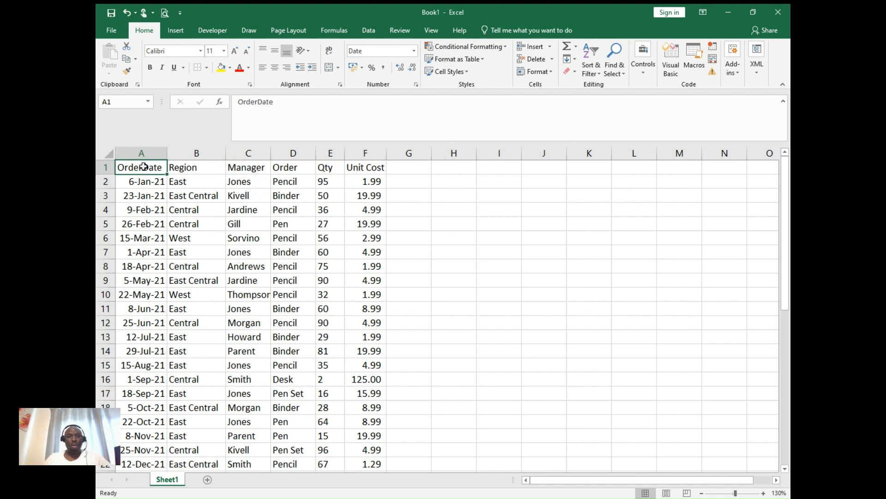
{"action": "key", "text": "ctrl+shift+Right"}
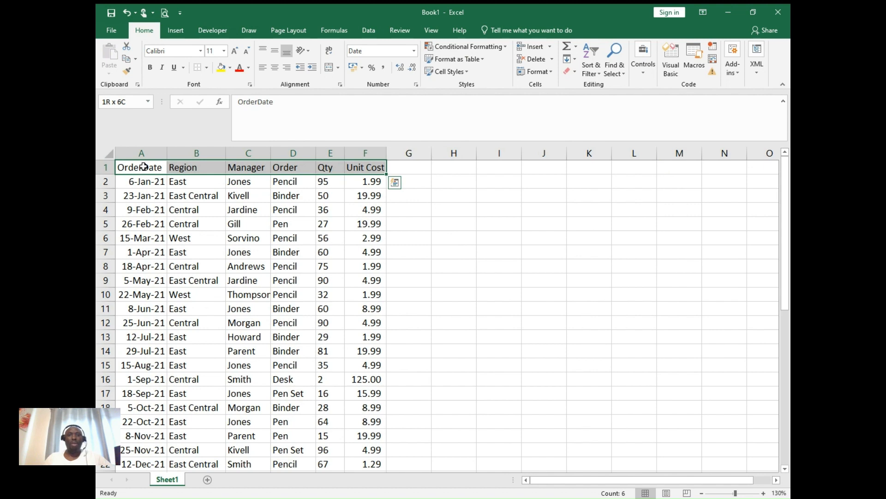
{"action": "key", "text": "ctrl+shift+Down"}
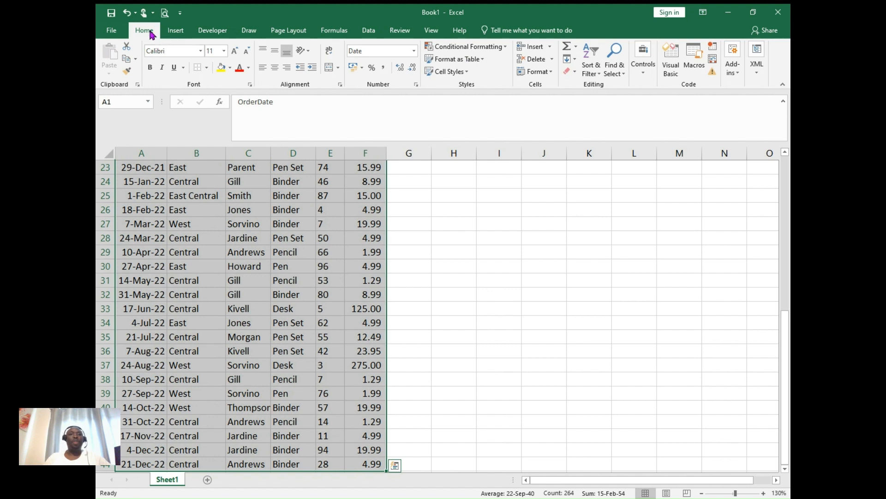
{"action": "left_click", "coordinate": [208, 69]}
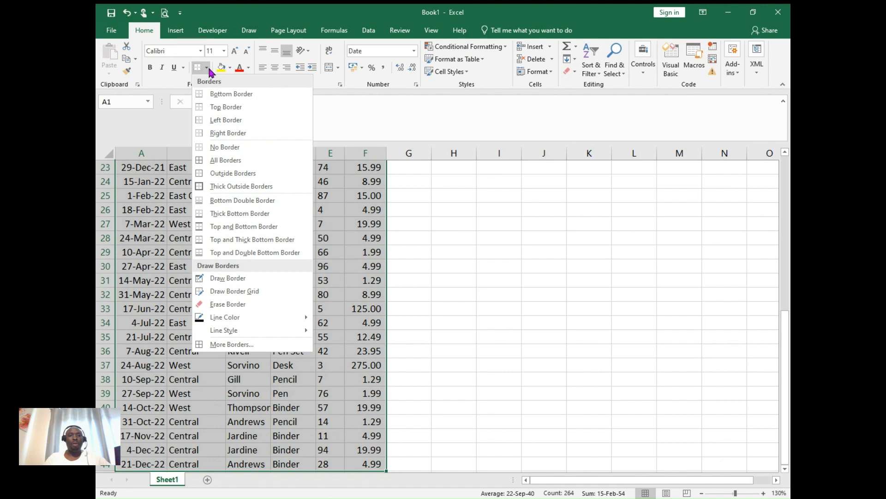
{"action": "left_click", "coordinate": [226, 160]}
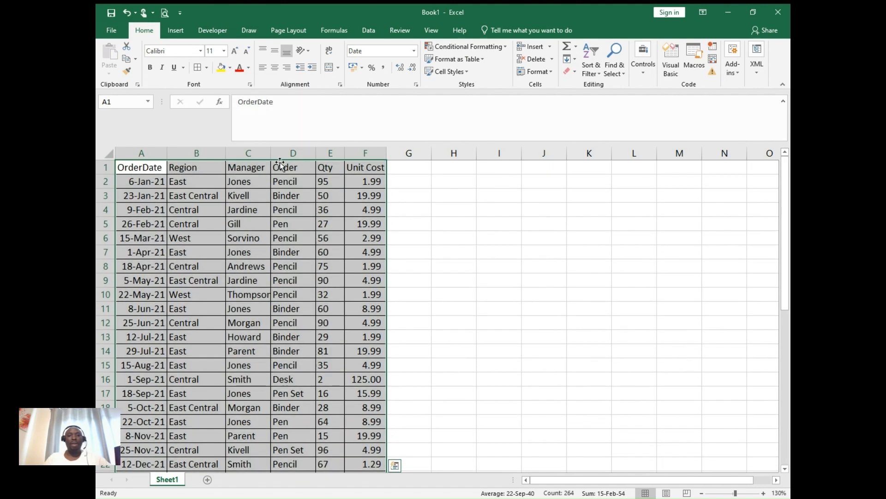
{"action": "left_click", "coordinate": [411, 171]}
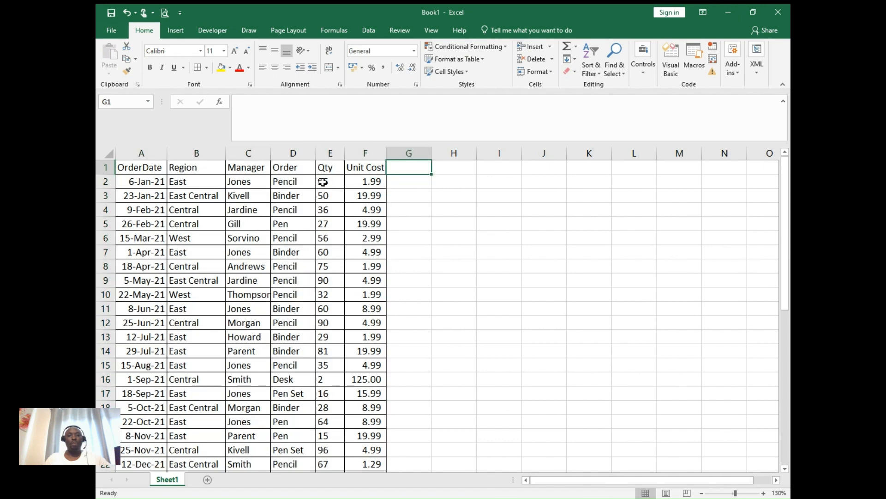
- Make the headers in A1:F1 bold and give the header row Thick Outside Borders
{"action": "left_click_drag", "start_coordinate": [127, 168], "coordinate": [378, 169]}
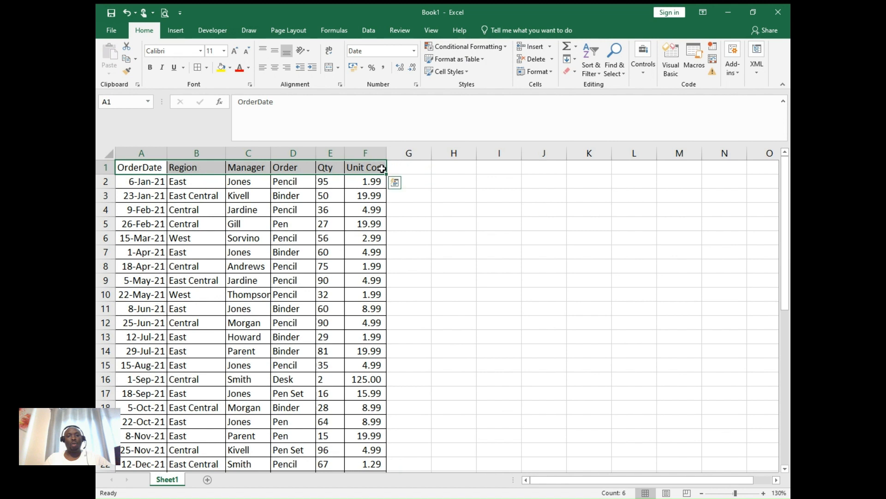
{"action": "left_click", "coordinate": [151, 68]}
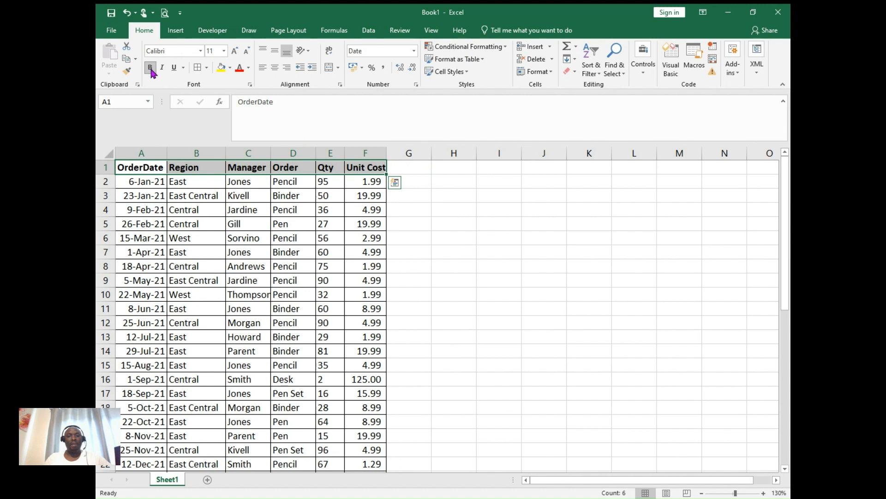
{"action": "left_click", "coordinate": [207, 68]}
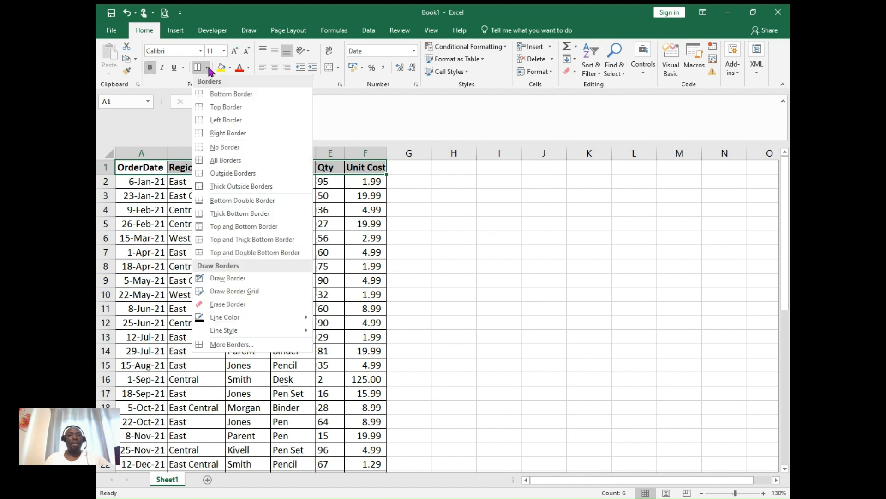
{"action": "left_click", "coordinate": [217, 186]}
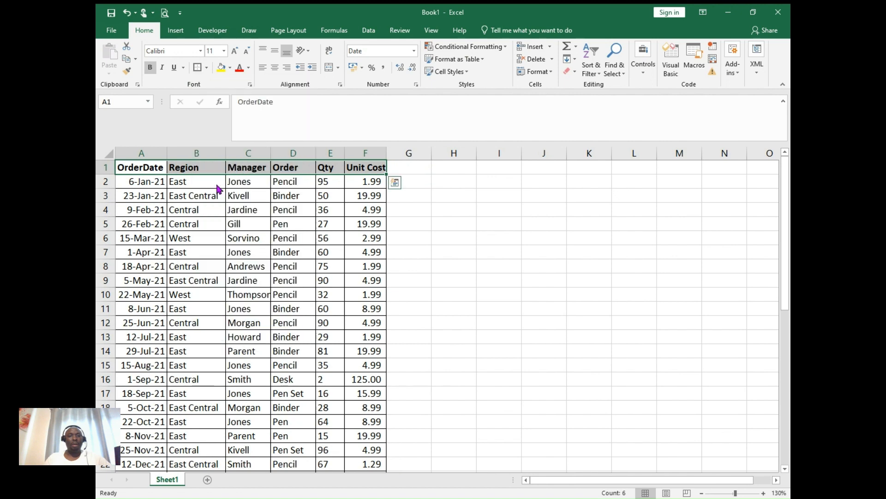
- Apply Thick Outside Borders around the whole order table, including its header row
{"action": "left_click", "coordinate": [121, 170]}
{"action": "key", "text": "ctrl+shift+Right"}
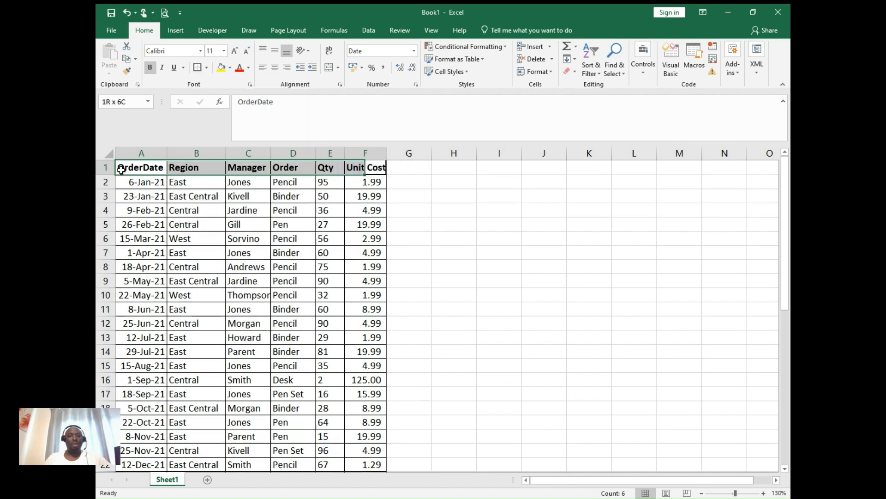
{"action": "key", "text": "ctrl+shift+Down"}
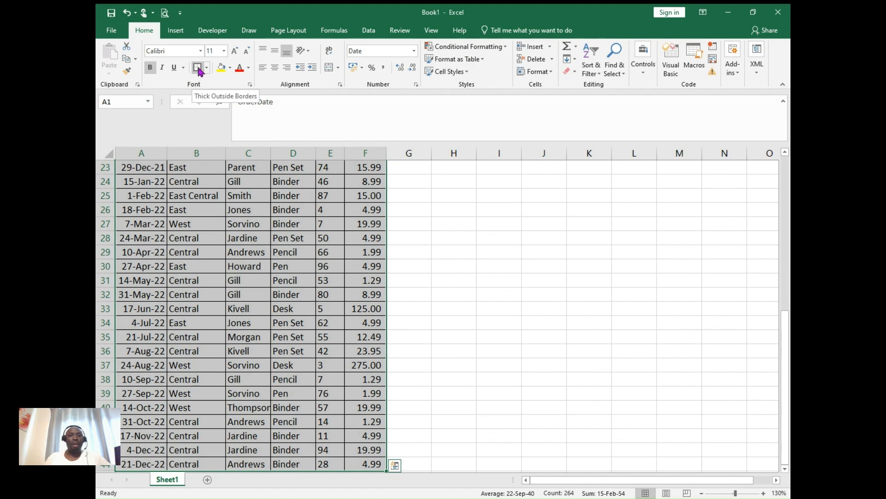
{"action": "left_click", "coordinate": [197, 67]}
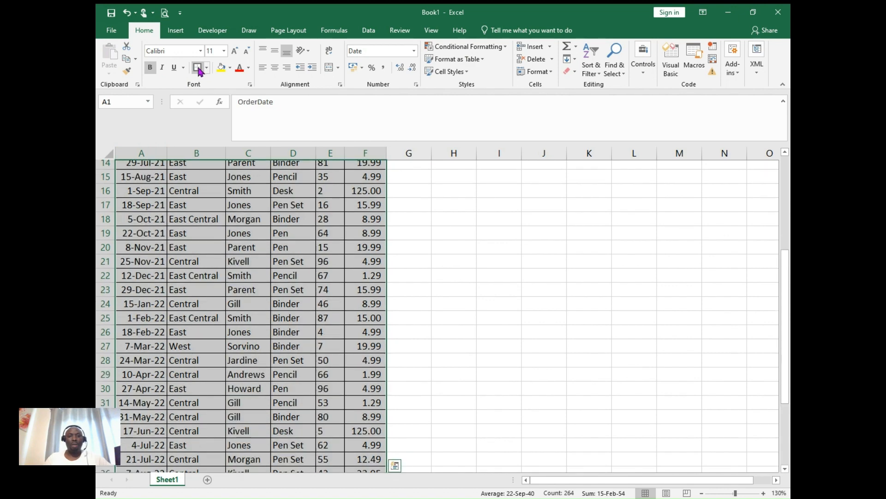
{"action": "left_click", "coordinate": [465, 210]}
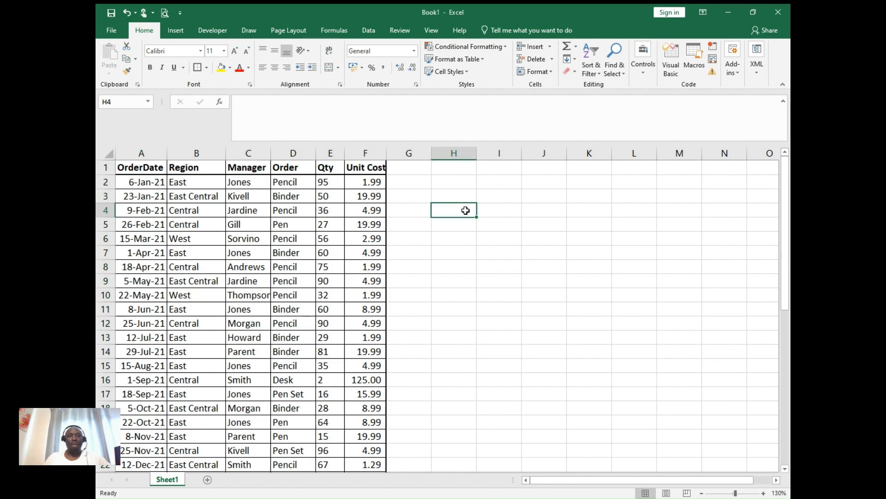
- Insert a blank row above the header row of the order table
{"action": "left_click", "coordinate": [106, 167]}
{"action": "right_click", "coordinate": [106, 168]}
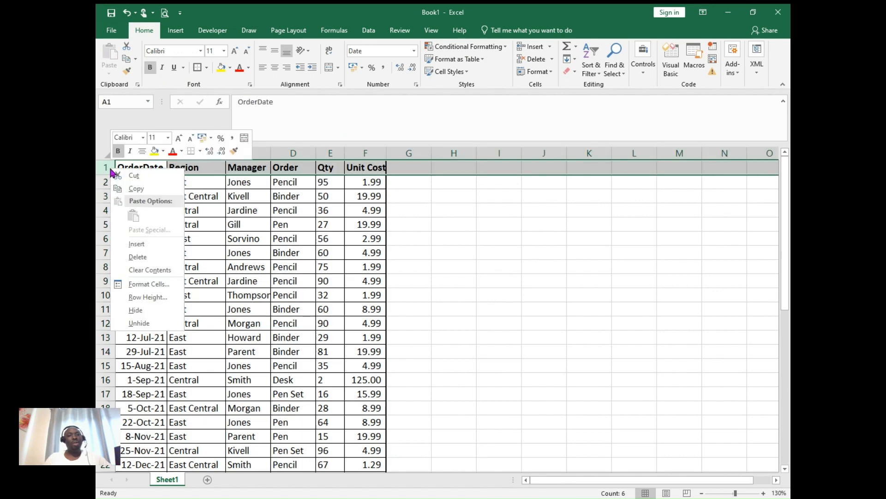
{"action": "left_click", "coordinate": [136, 245]}
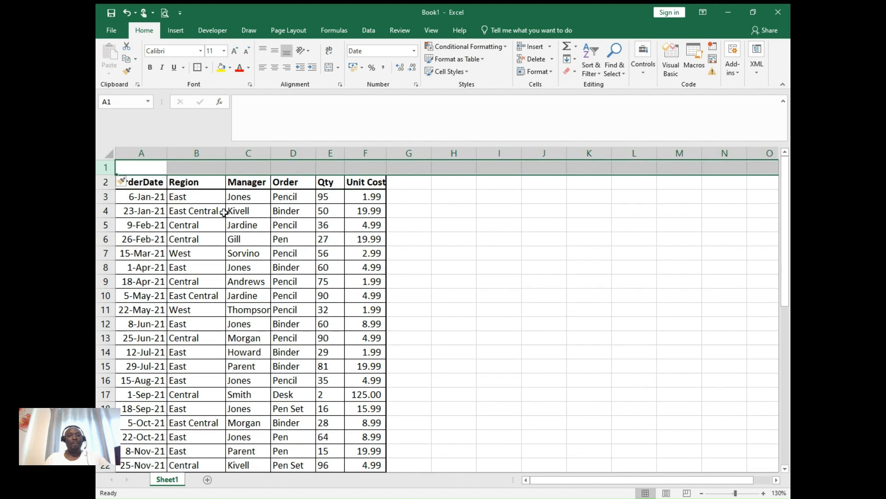
- Enter the title "Sales order report 2050" in cell B1 and make it bold
{"action": "left_click", "coordinate": [208, 165]}
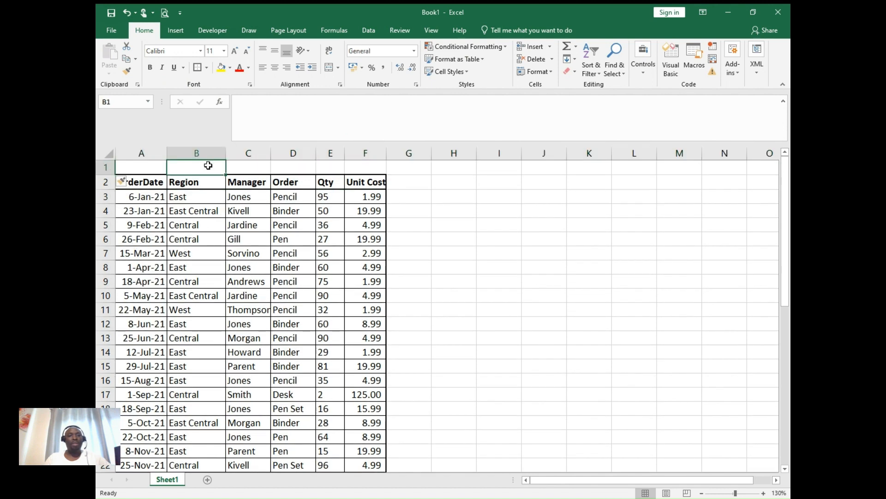
{"action": "type", "text": "Sales rep"}
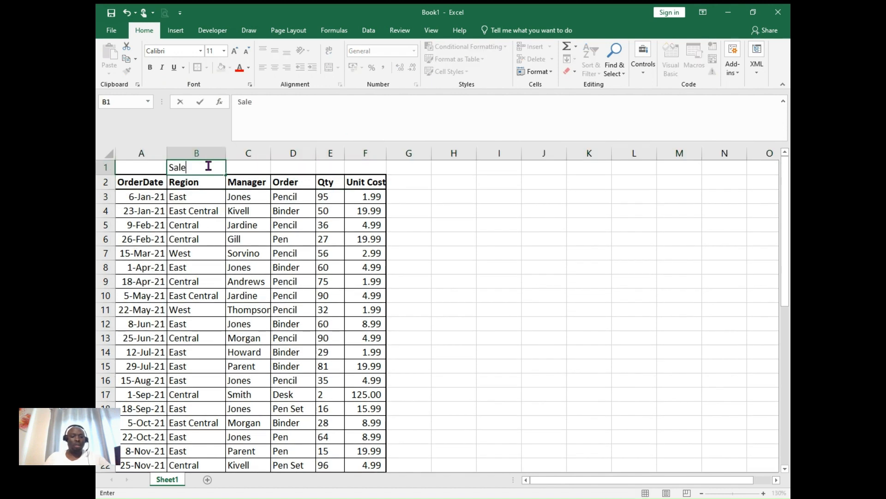
{"action": "key", "text": "BackSpace"}
{"action": "key", "text": "BackSpace"}
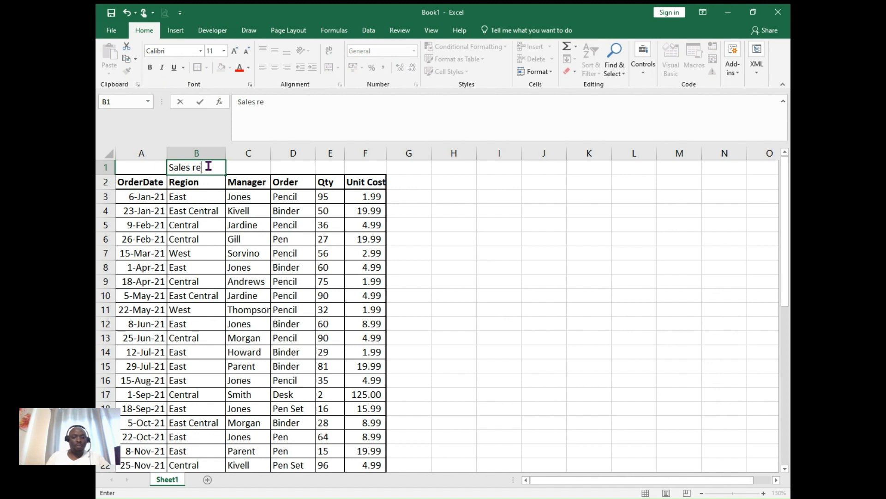
{"action": "type", "text": "or"}
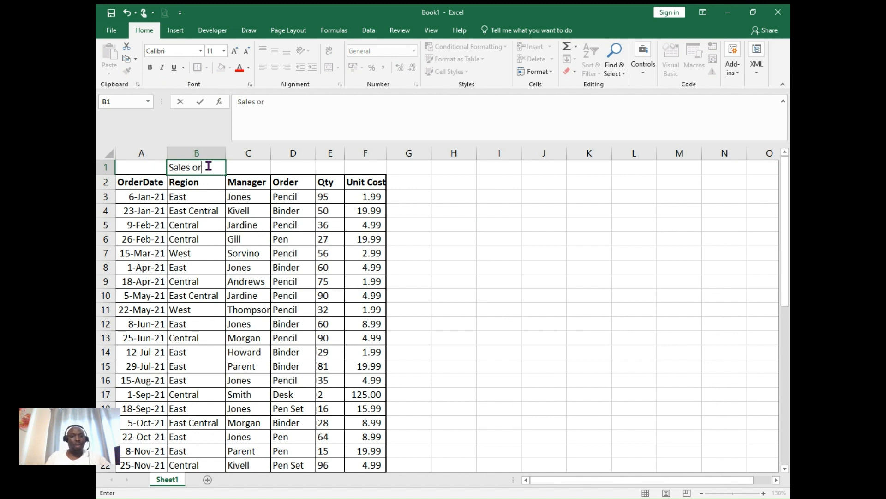
{"action": "type", "text": "der report"}
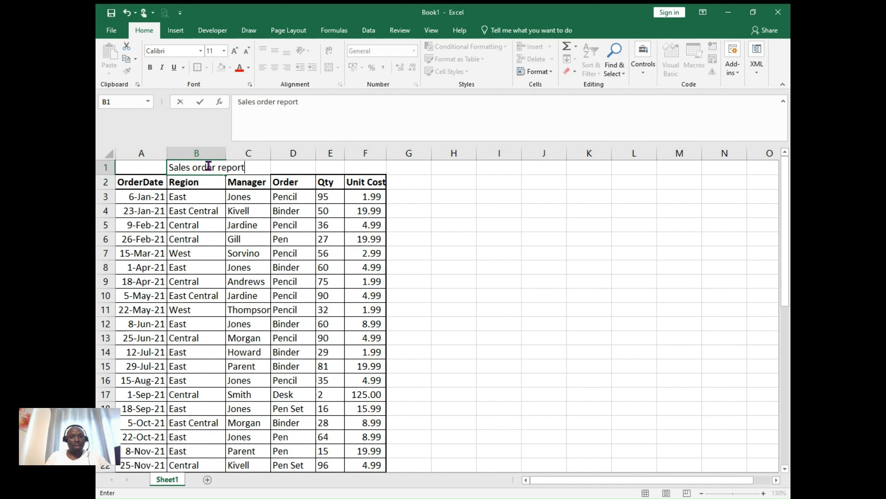
{"action": "type", "text": " 204"}
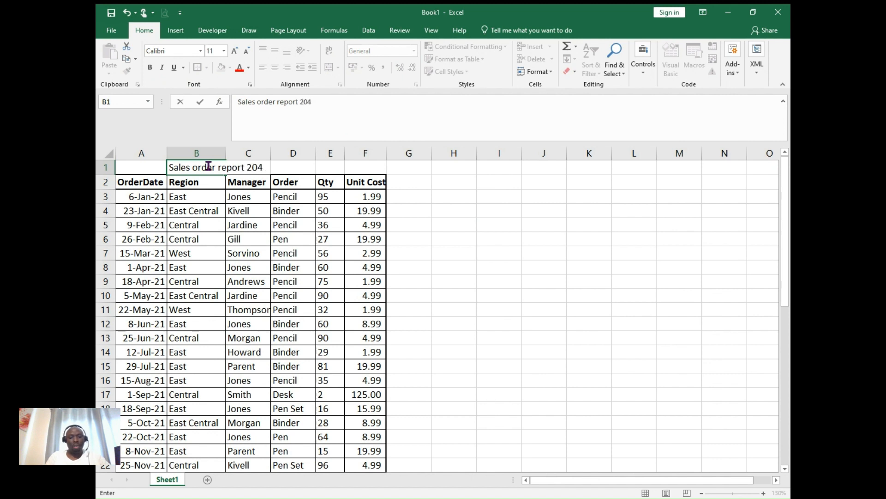
{"action": "key", "text": "BackSpace"}
{"action": "type", "text": "50"}
{"action": "key", "text": "Return"}
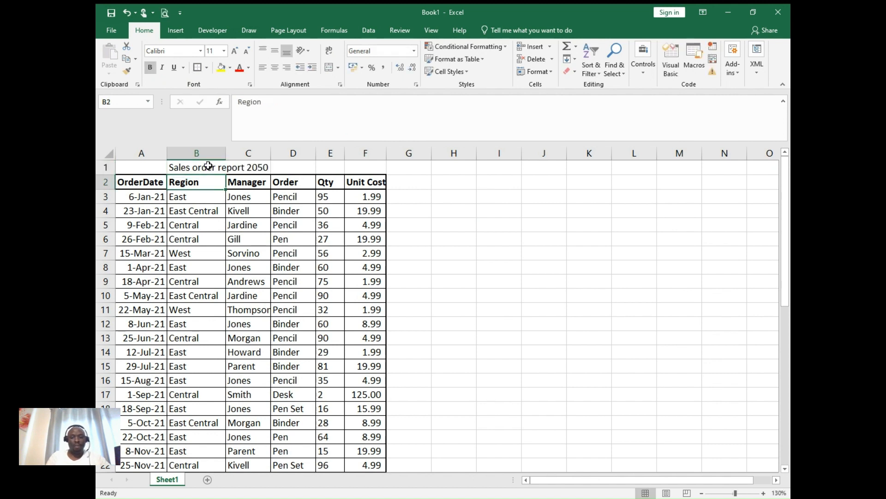
{"action": "left_click", "coordinate": [210, 167]}
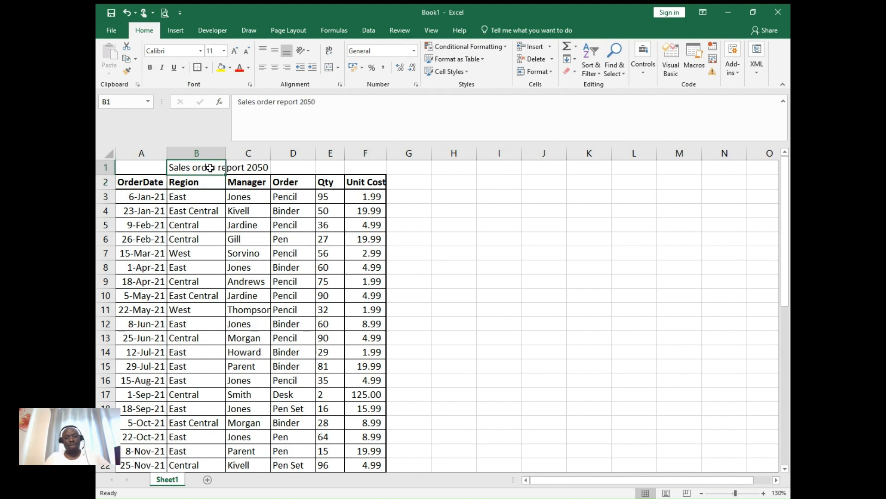
{"action": "key", "text": "ctrl+b"}
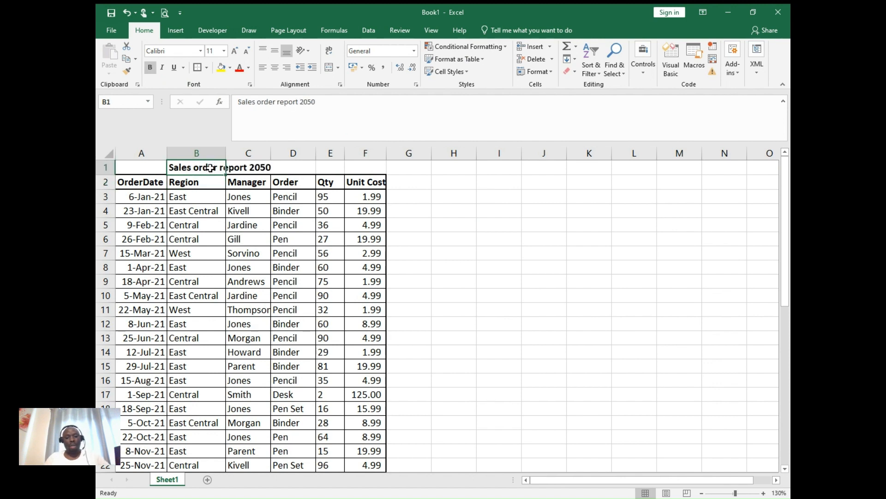
- Fill the header cells A2:F2 with the standard light blue color
{"action": "left_click", "coordinate": [154, 182]}
{"action": "left_click_drag", "start_coordinate": [154, 182], "coordinate": [369, 180]}
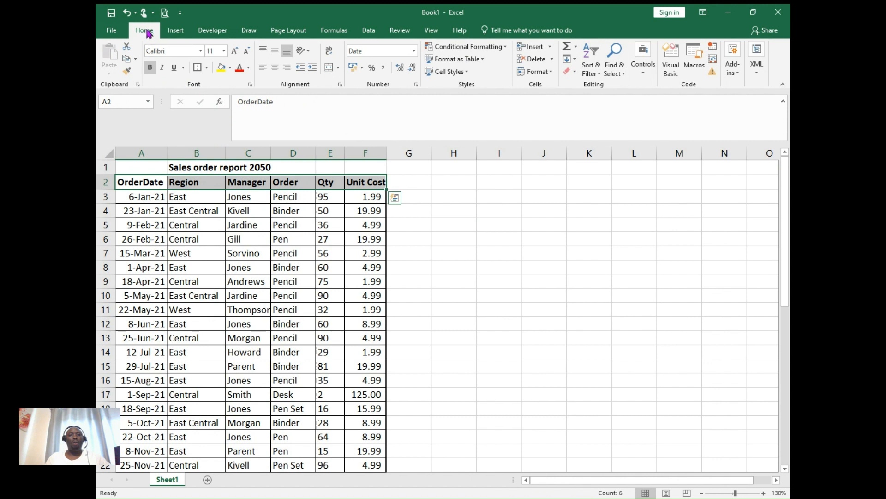
{"action": "left_click", "coordinate": [231, 68]}
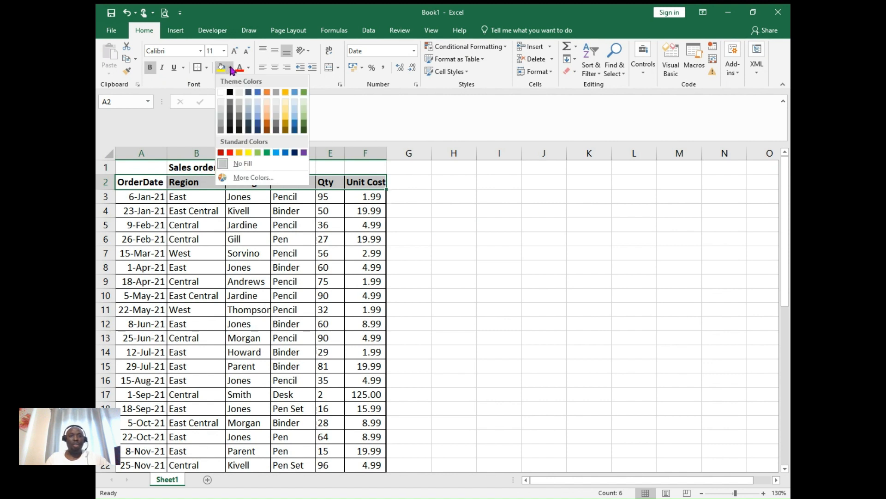
{"action": "left_click", "coordinate": [276, 153]}
{"action": "left_click", "coordinate": [484, 252]}
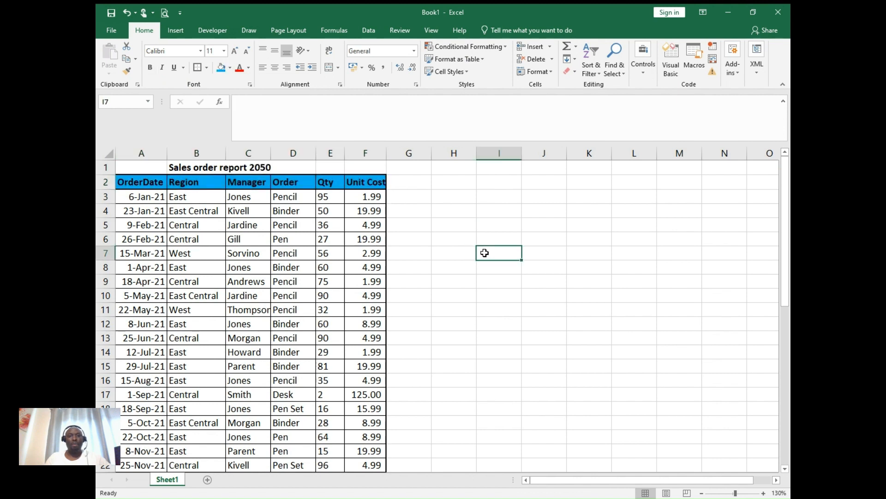
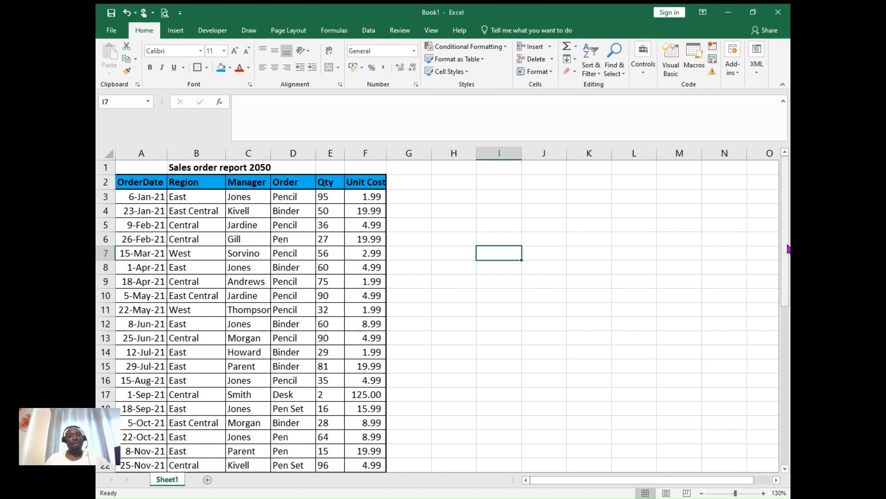
- Format all the Unit Cost values from F3 down as Currency with the £ symbol
{"action": "left_click_drag", "start_coordinate": [785, 249], "coordinate": [758, 161]}
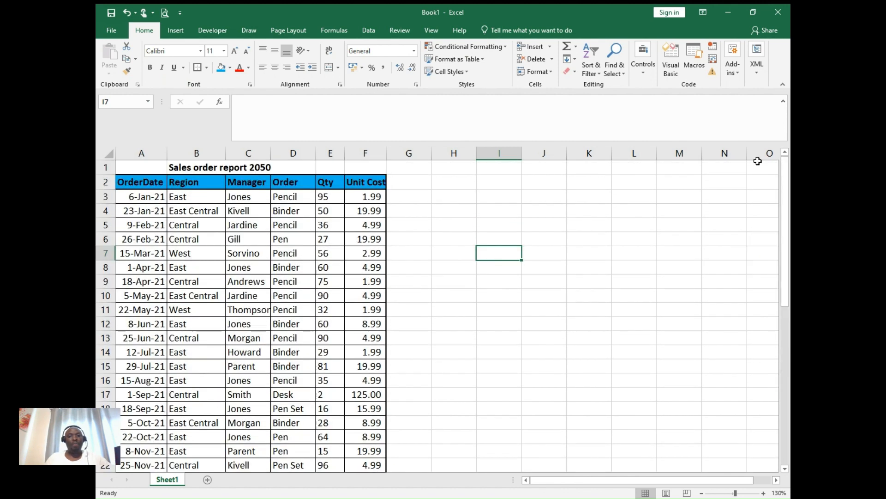
{"action": "left_click", "coordinate": [360, 197]}
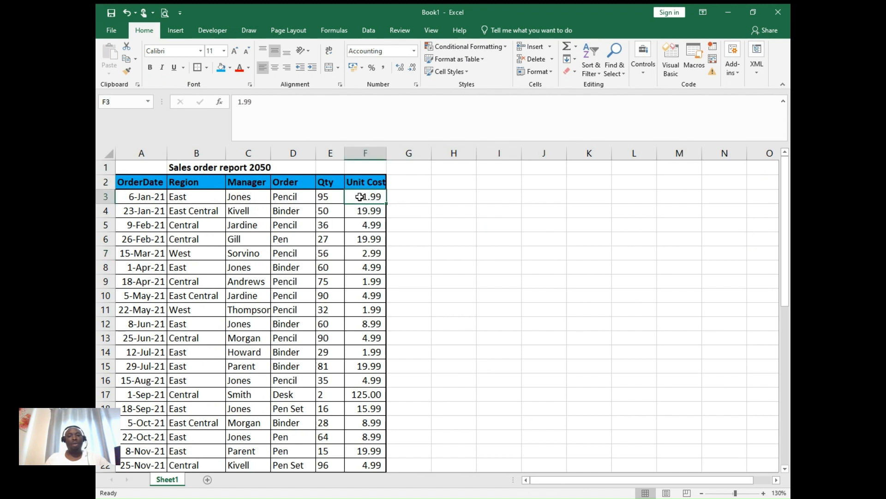
{"action": "key", "text": "ctrl+shift+Down"}
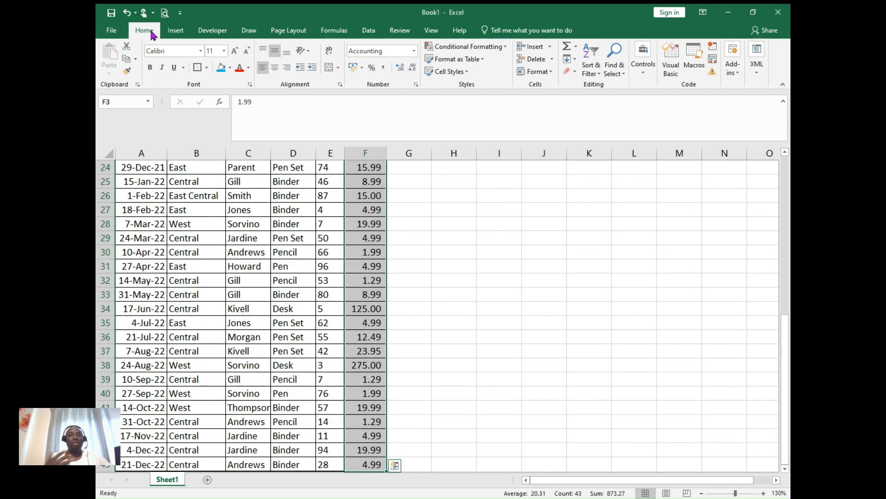
{"action": "left_click", "coordinate": [363, 68]}
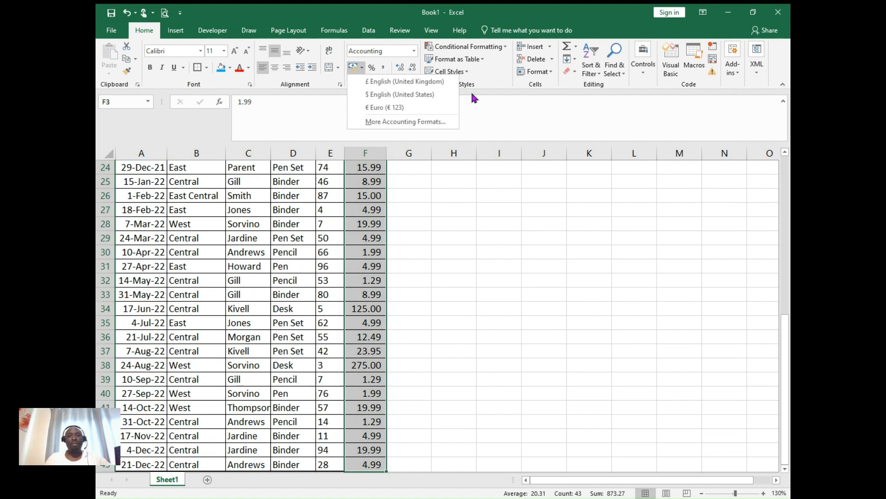
{"action": "left_click", "coordinate": [485, 93]}
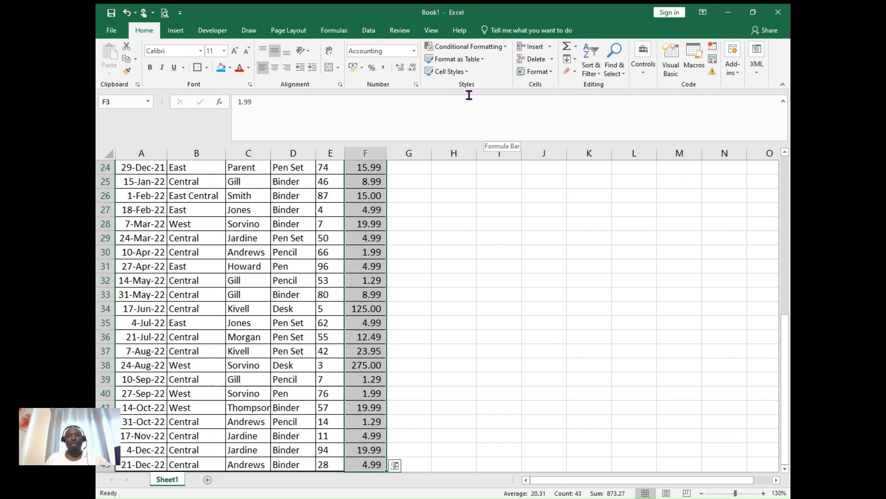
{"action": "left_click", "coordinate": [415, 84]}
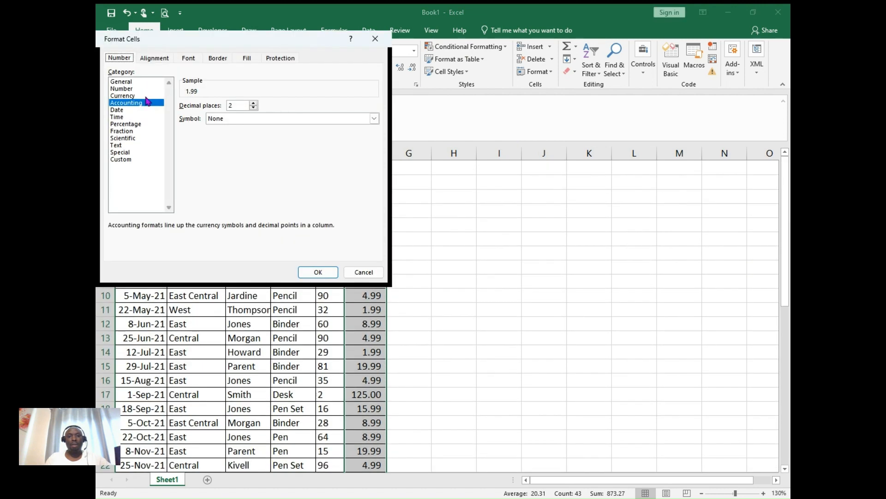
{"action": "left_click", "coordinate": [131, 96]}
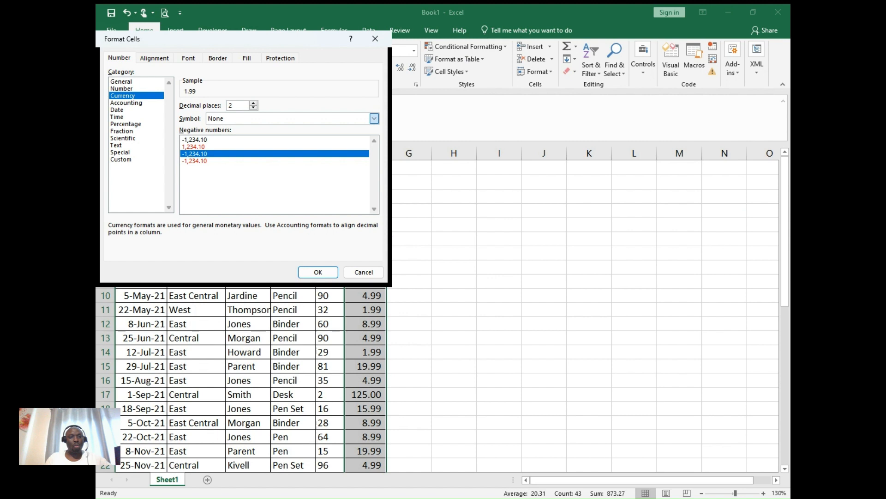
{"action": "left_click", "coordinate": [247, 134]}
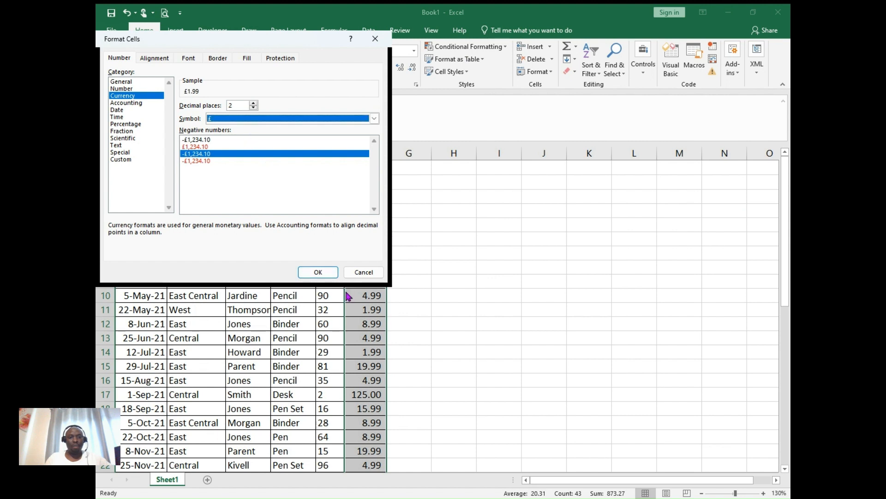
{"action": "left_click", "coordinate": [327, 275]}
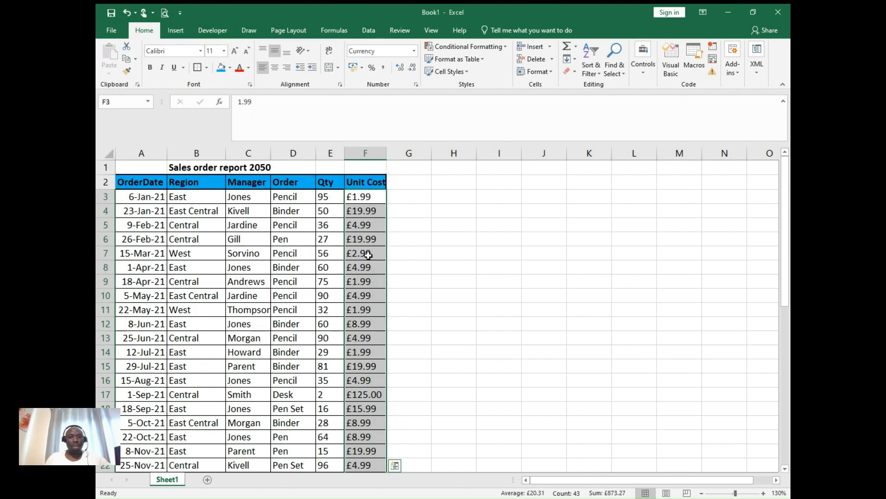
{"action": "left_click_drag", "start_coordinate": [787, 237], "coordinate": [772, 151]}
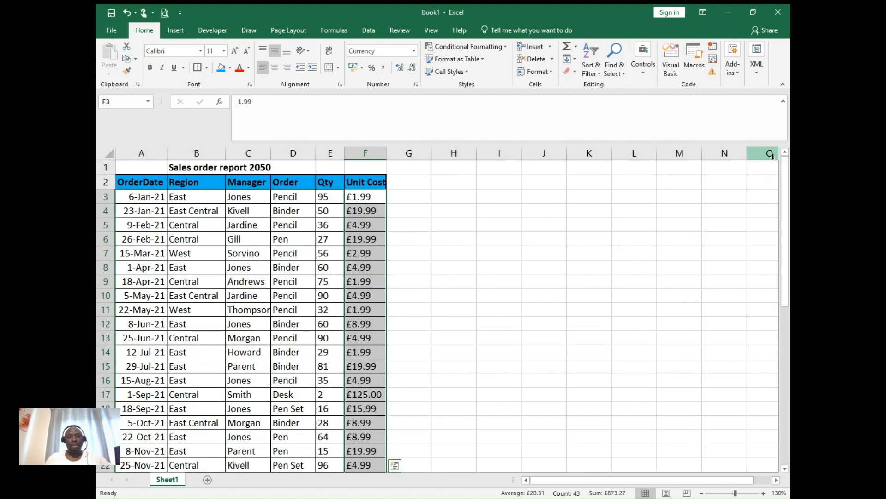
{"action": "left_click", "coordinate": [458, 219]}
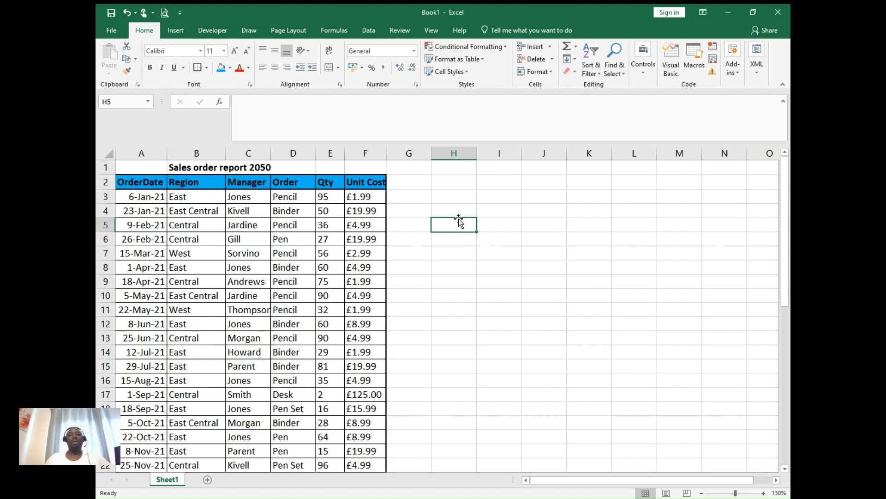
- Add the column header "Total Cost" in cell G2, beside Unit Cost
{"action": "left_click", "coordinate": [405, 180]}
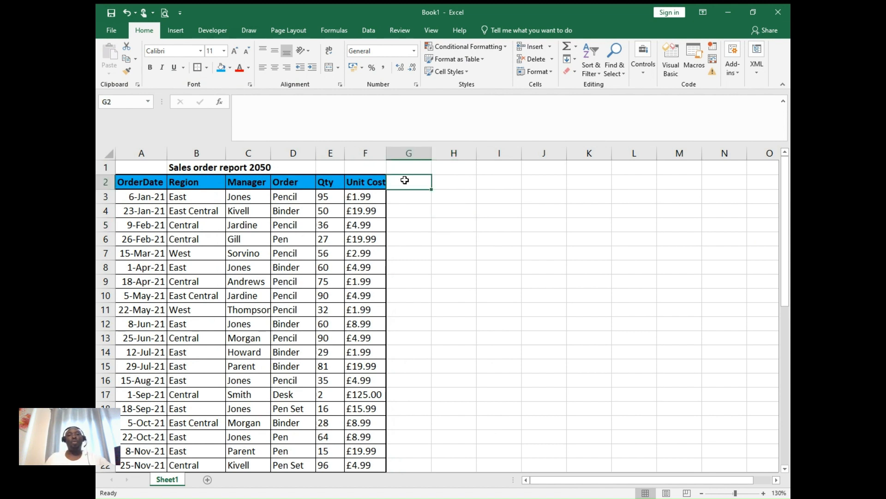
{"action": "type", "text": "Total"}
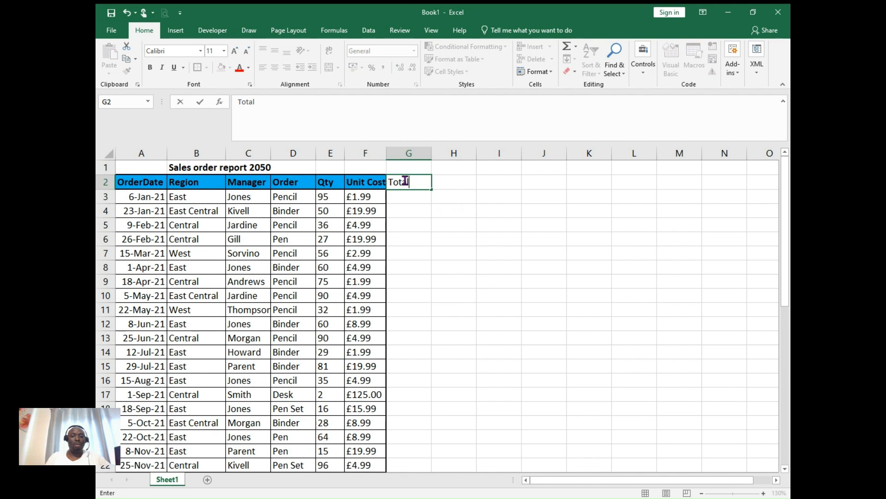
{"action": "key", "text": "Return"}
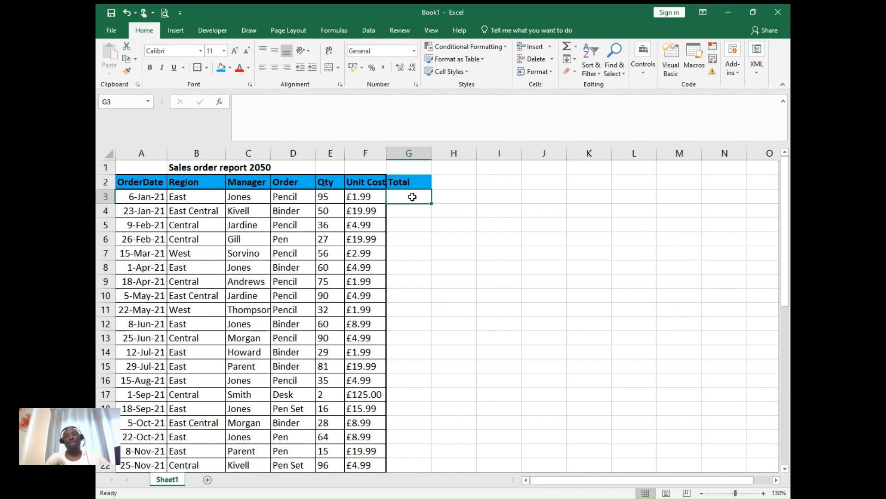
{"action": "double_click", "coordinate": [416, 183]}
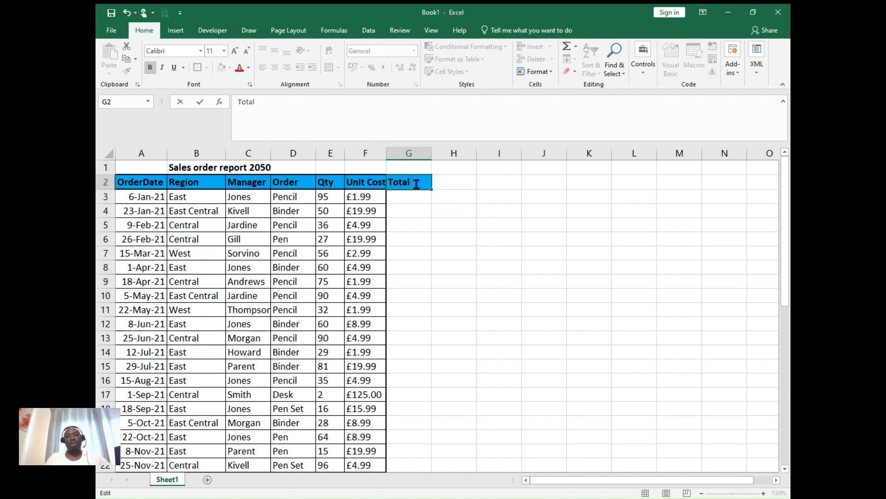
{"action": "type", "text": "Cost"}
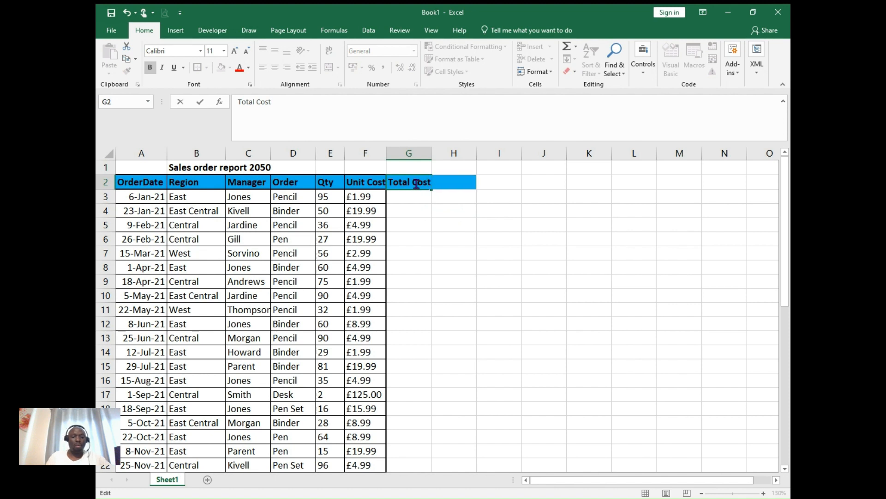
{"action": "key", "text": "Return"}
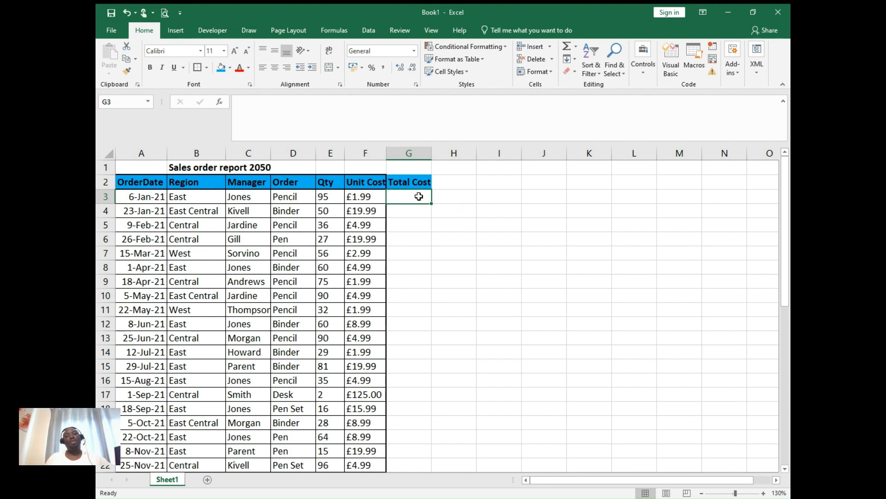
- Calculate the first order's total cost in cell G3 with the formula =E3*F3
{"action": "type", "text": "="}
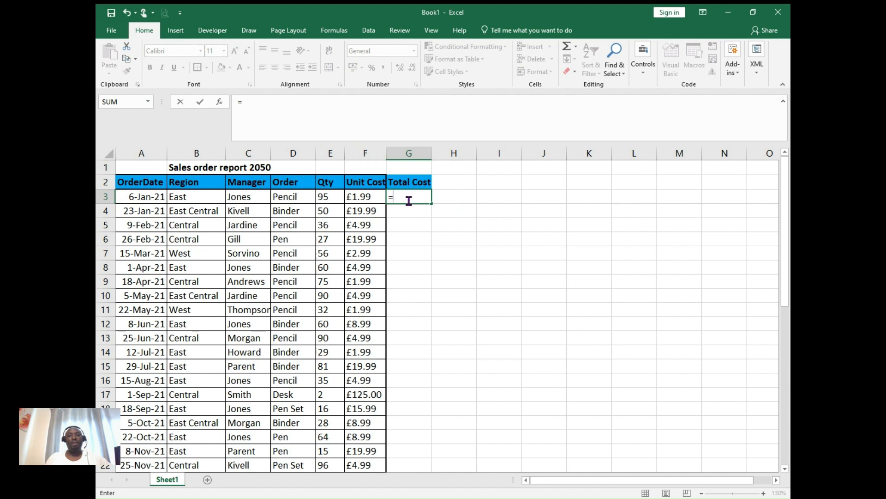
{"action": "type", "text": "e3"}
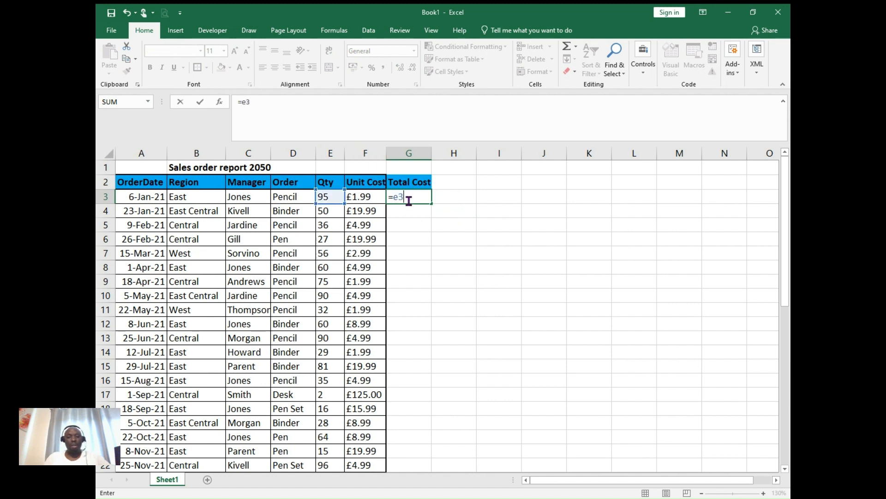
{"action": "key", "text": "BackSpace"}
{"action": "key", "text": "BackSpace"}
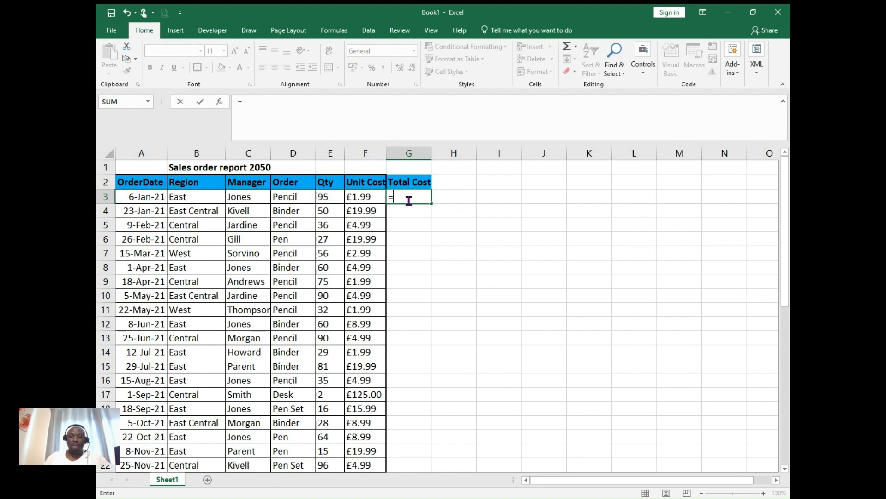
{"action": "type", "text": "E3"}
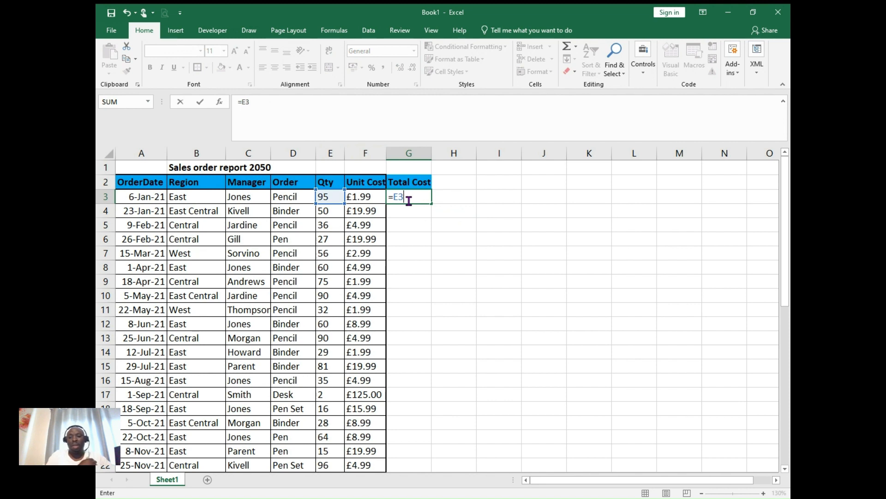
{"action": "type", "text": "*"}
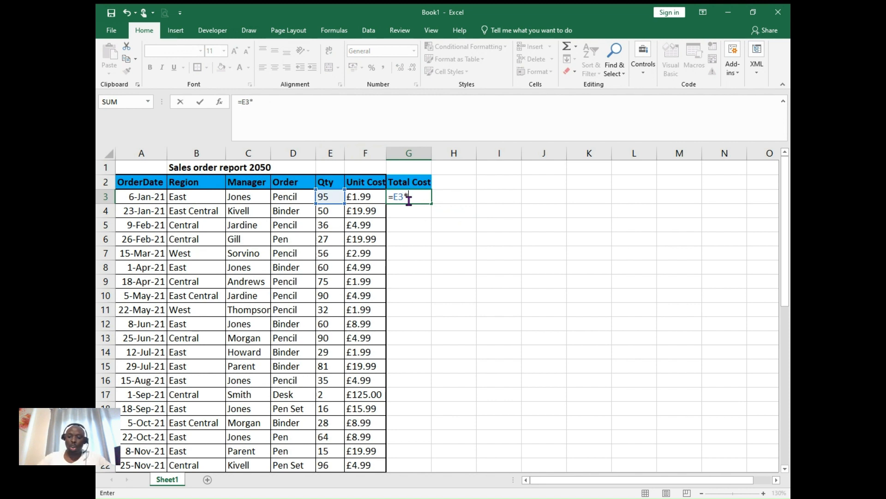
{"action": "left_click", "coordinate": [368, 196]}
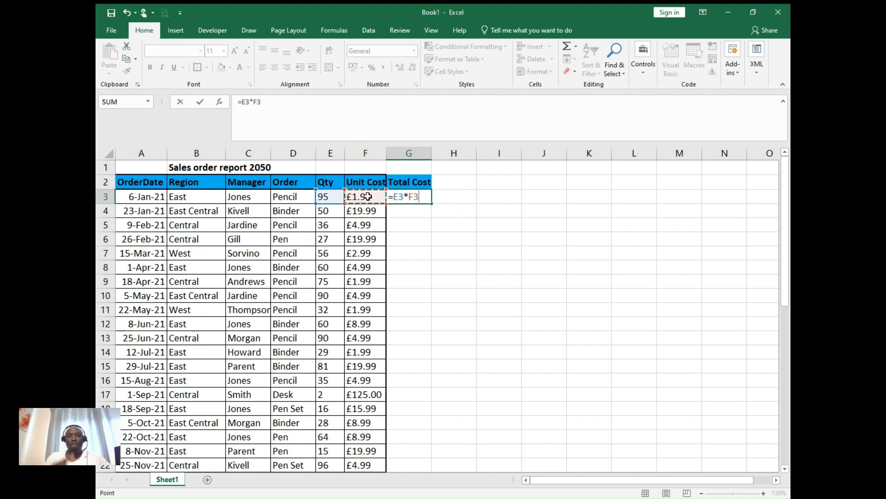
{"action": "key", "text": "BackSpace"}
{"action": "key", "text": "BackSpace"}
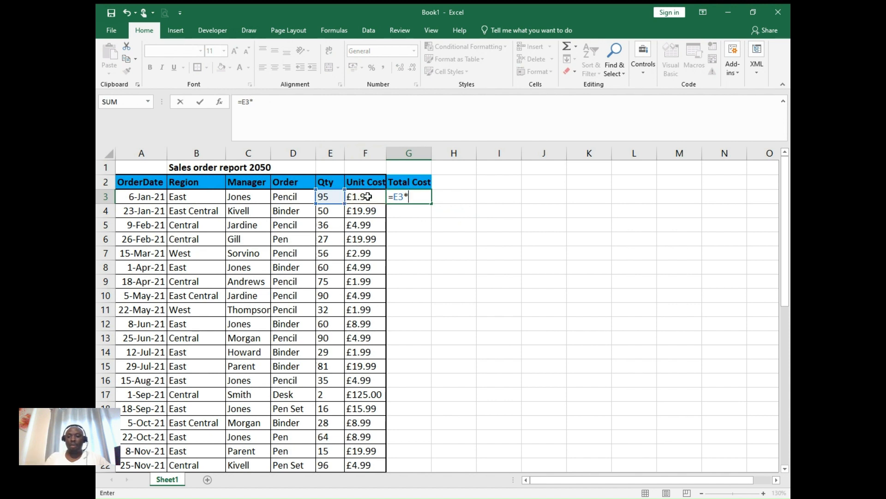
{"action": "type", "text": "F3"}
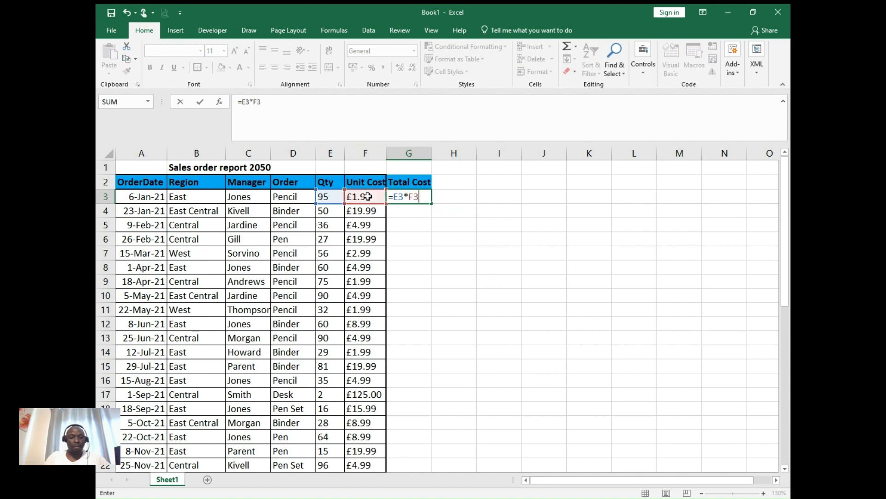
{"action": "key", "text": "Return"}
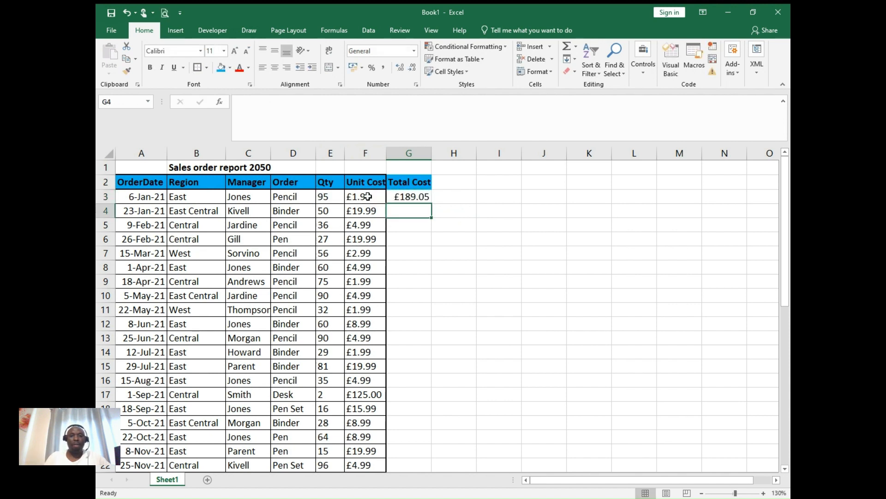
{"action": "left_click", "coordinate": [422, 198]}
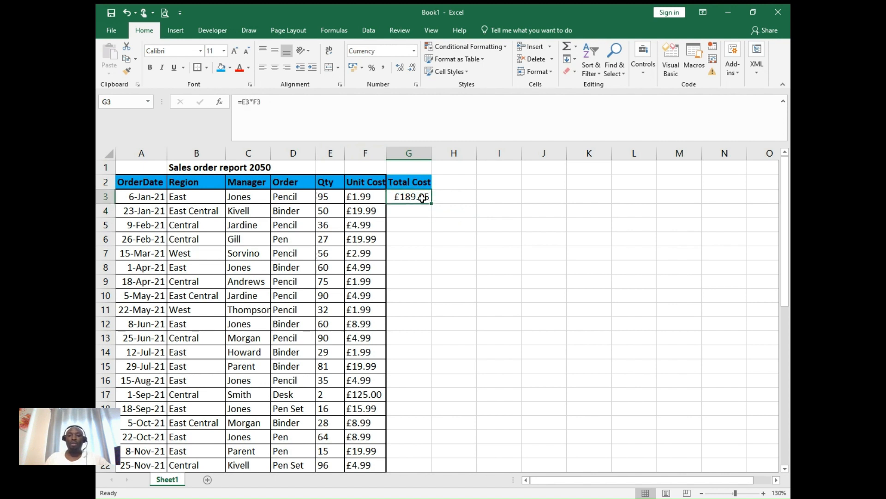
- Calculate the second order's total cost in cell G4 with =E4*F4 and compare its formula with the one in G3
{"action": "left_click", "coordinate": [418, 209]}
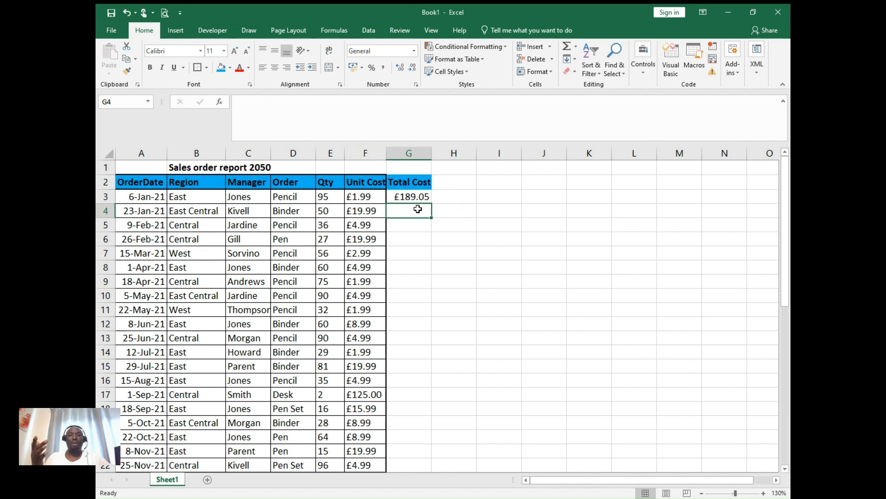
{"action": "type", "text": "="}
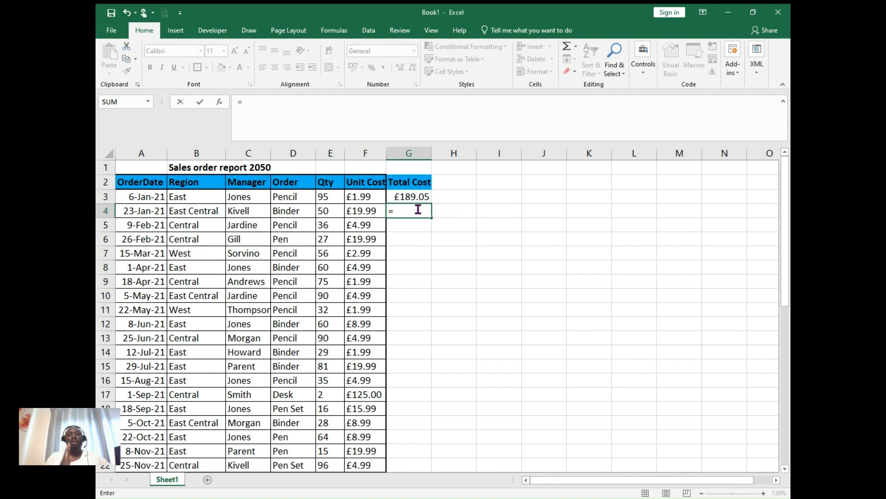
{"action": "left_click", "coordinate": [328, 210]}
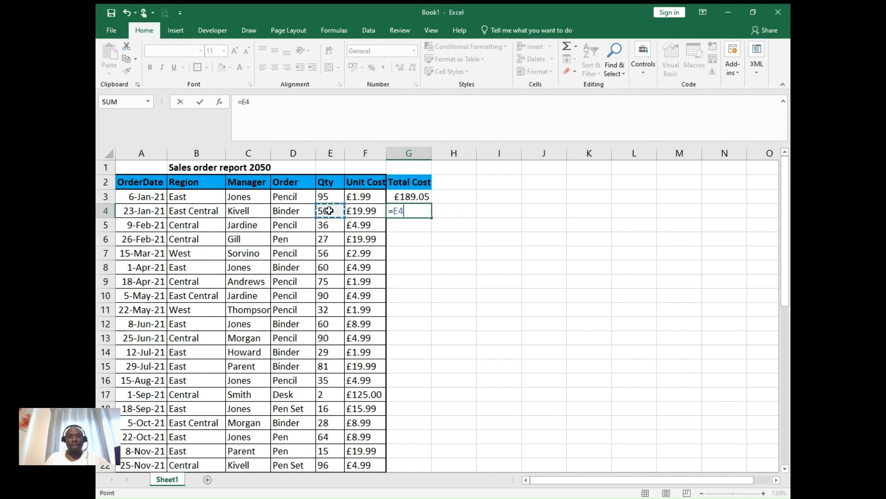
{"action": "type", "text": "*"}
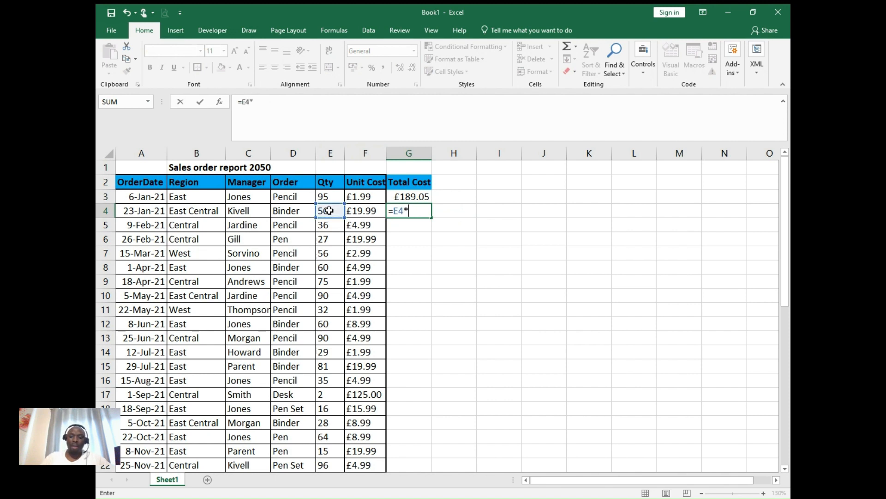
{"action": "left_click", "coordinate": [368, 211]}
{"action": "key", "text": "Return"}
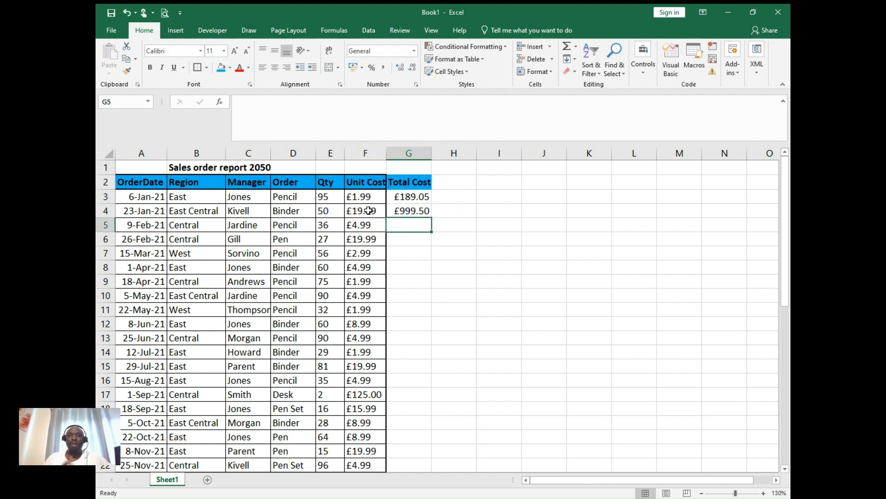
{"action": "left_click", "coordinate": [406, 211]}
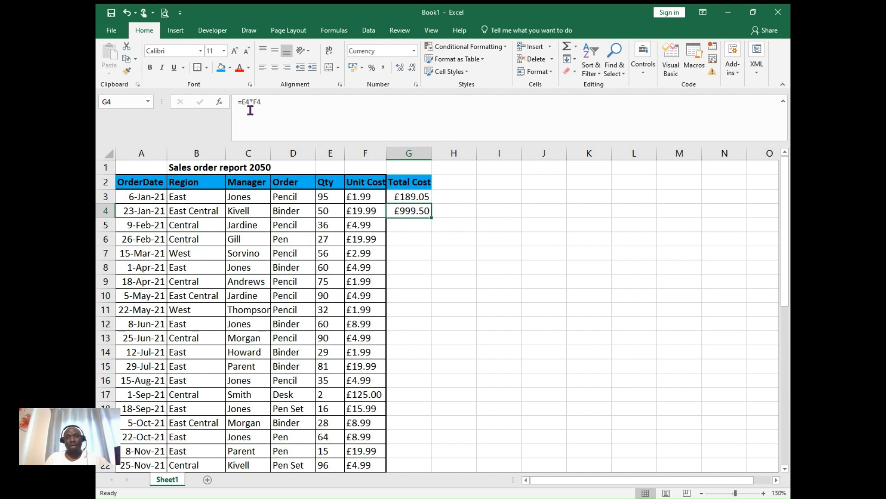
{"action": "left_click", "coordinate": [413, 197]}
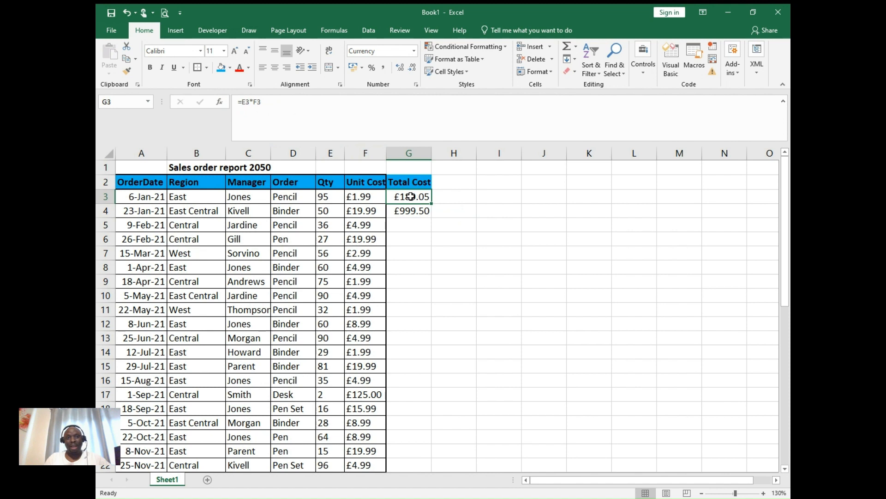
{"action": "left_click", "coordinate": [413, 211]}
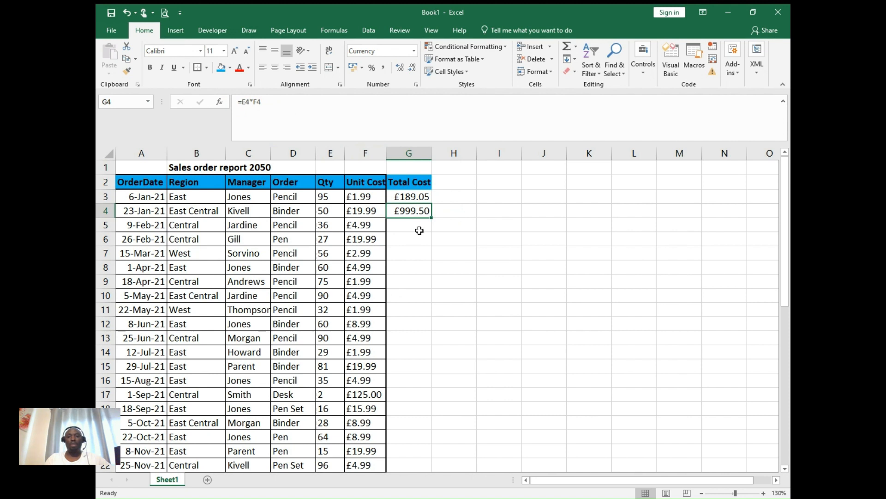
- Fill the multiplication formula in G4 down to the last order and fit column G's width to its values
{"action": "double_click", "coordinate": [432, 218]}
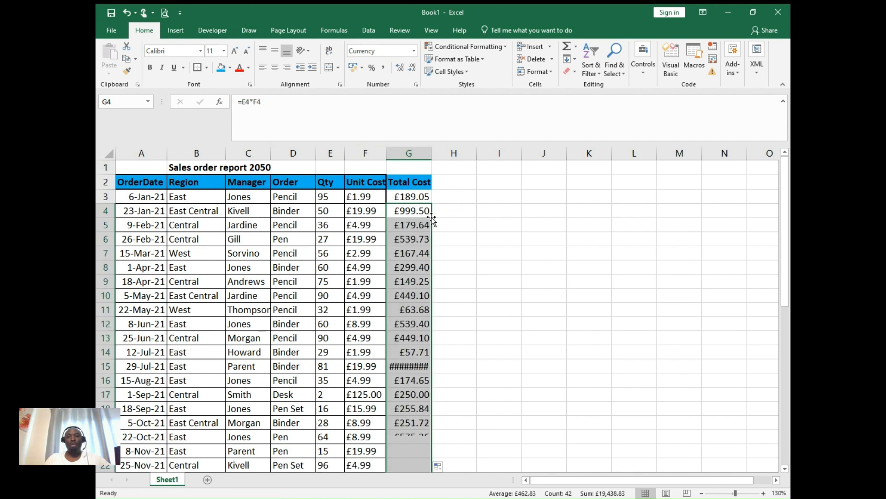
{"action": "double_click", "coordinate": [433, 155]}
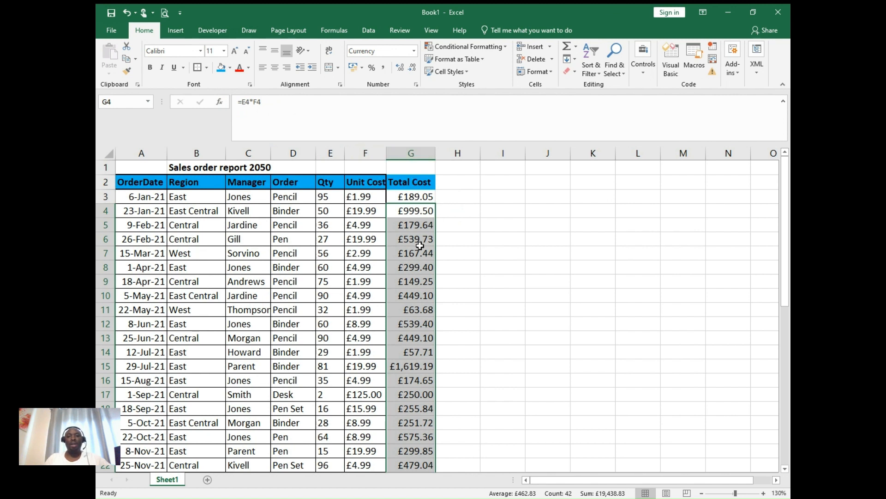
{"action": "left_click", "coordinate": [459, 226]}
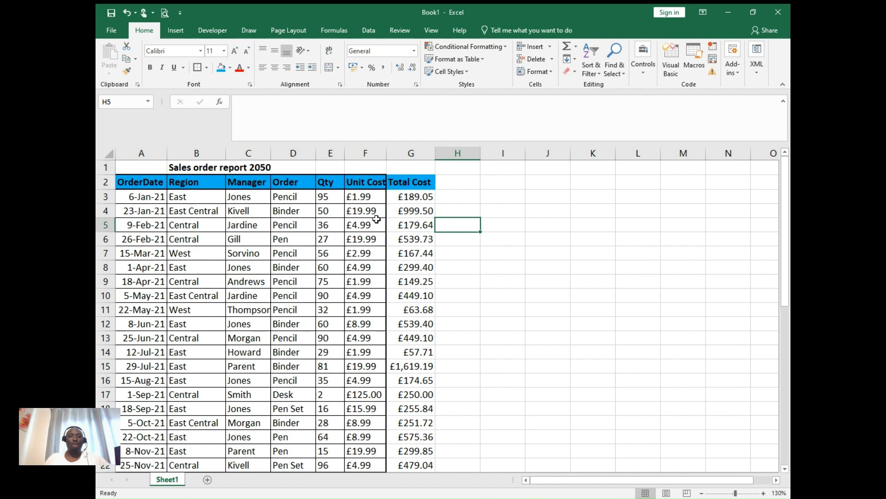
- Copy column F's formatting onto the Total Cost column with Format Painter and widen column G to show all its values
{"action": "left_click", "coordinate": [365, 155]}
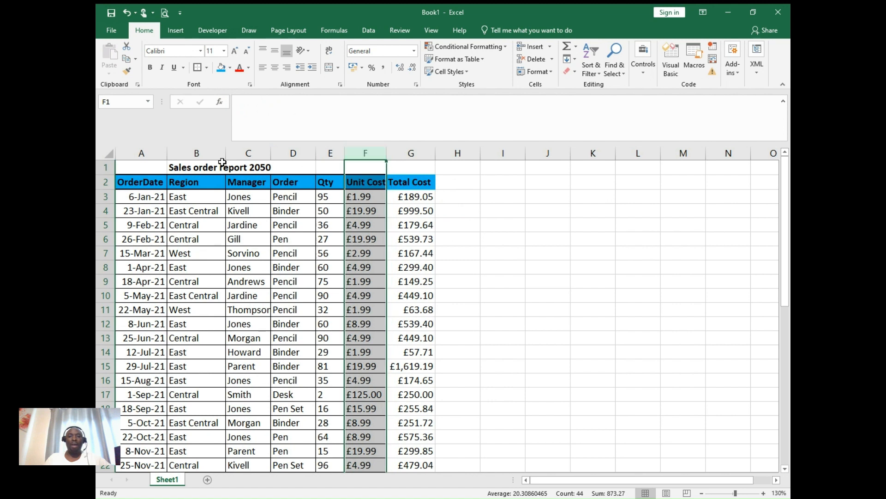
{"action": "left_click", "coordinate": [127, 73]}
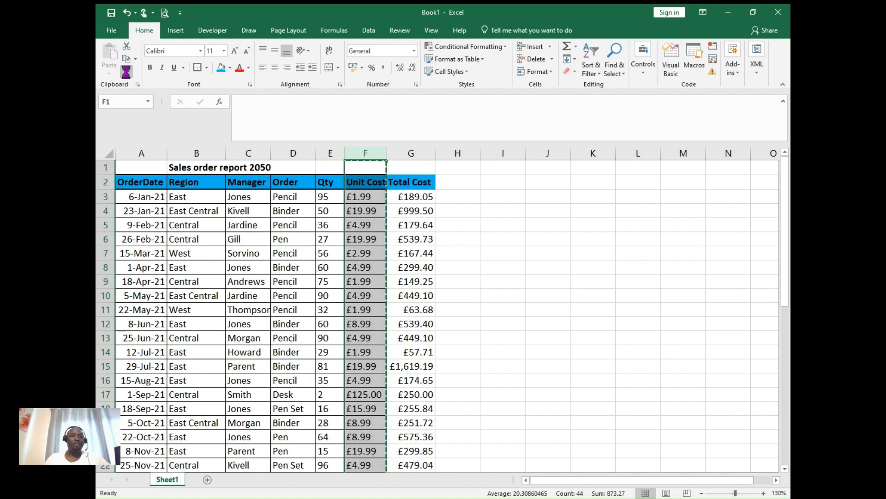
{"action": "left_click", "coordinate": [404, 151]}
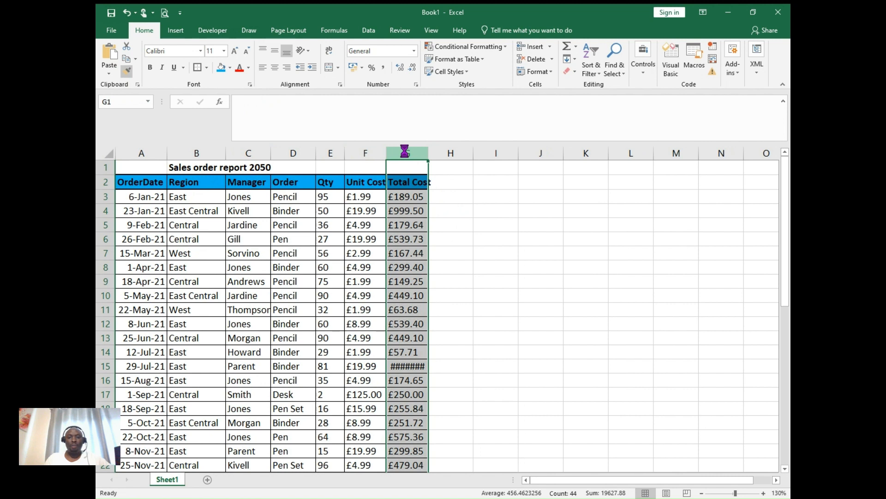
{"action": "left_click_drag", "start_coordinate": [430, 153], "coordinate": [435, 153]}
{"action": "left_click", "coordinate": [501, 237]}
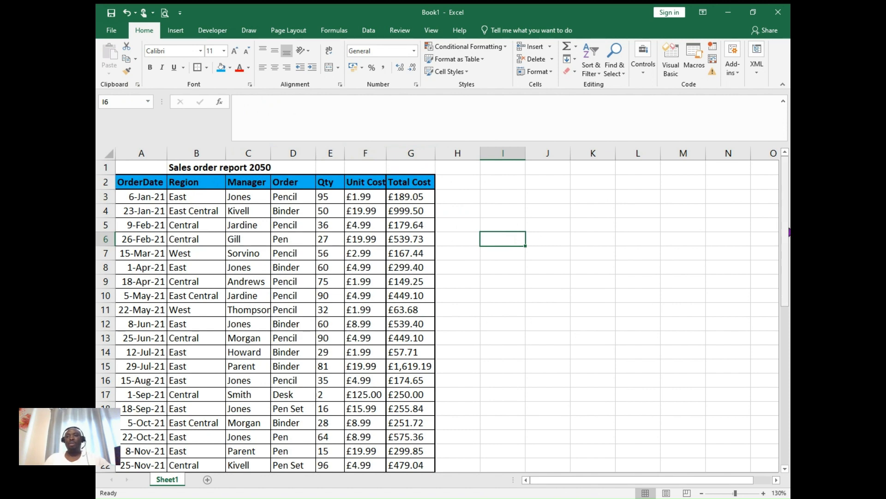
- Add the row label "Total" in cell D46, below the last order
{"action": "left_click_drag", "start_coordinate": [787, 232], "coordinate": [788, 391]}
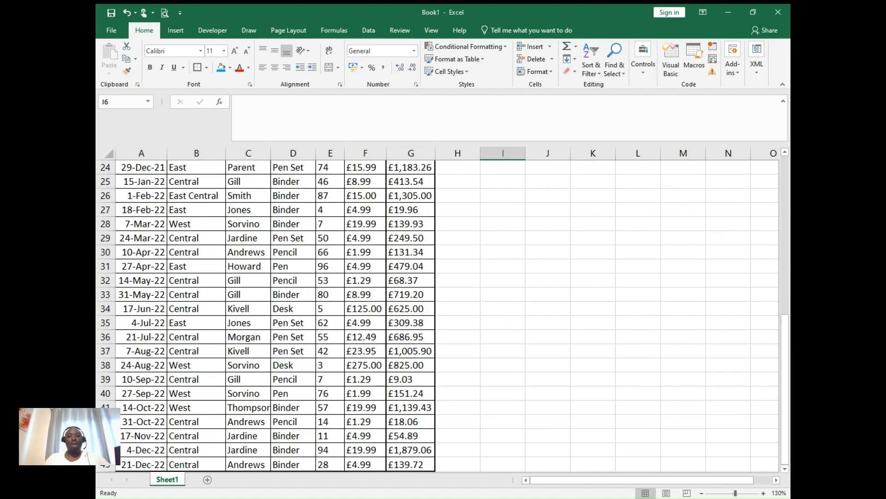
{"action": "left_click_drag", "start_coordinate": [786, 468], "coordinate": [786, 468]}
{"action": "left_click", "coordinate": [785, 468]}
{"action": "left_click", "coordinate": [785, 468]}
{"action": "left_click", "coordinate": [785, 468]}
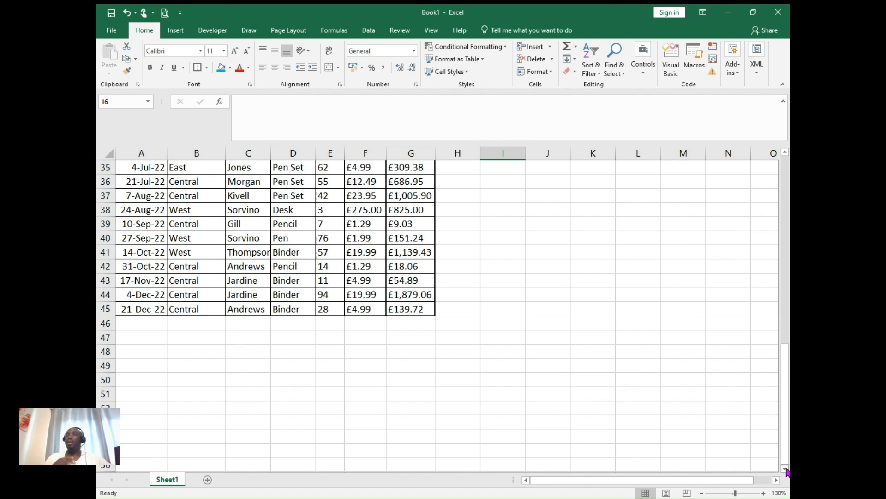
{"action": "left_click", "coordinate": [294, 324]}
{"action": "type", "text": "tO"}
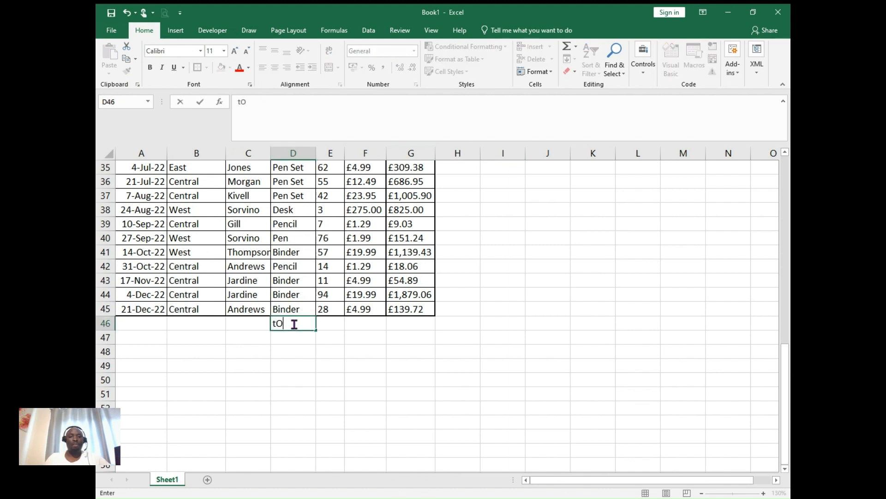
{"action": "type", "text": "TAL"}
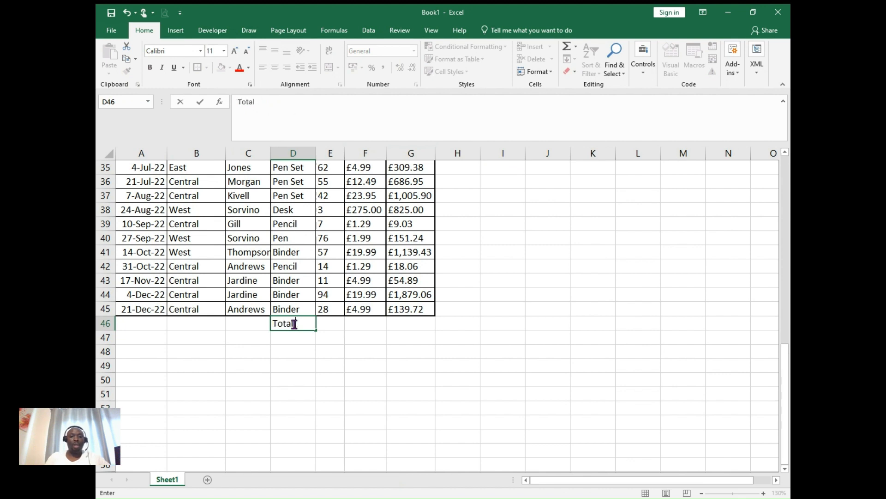
- Total the Qty column in cell E46 with the formula =SUM(E3:E45)
{"action": "left_click", "coordinate": [335, 323]}
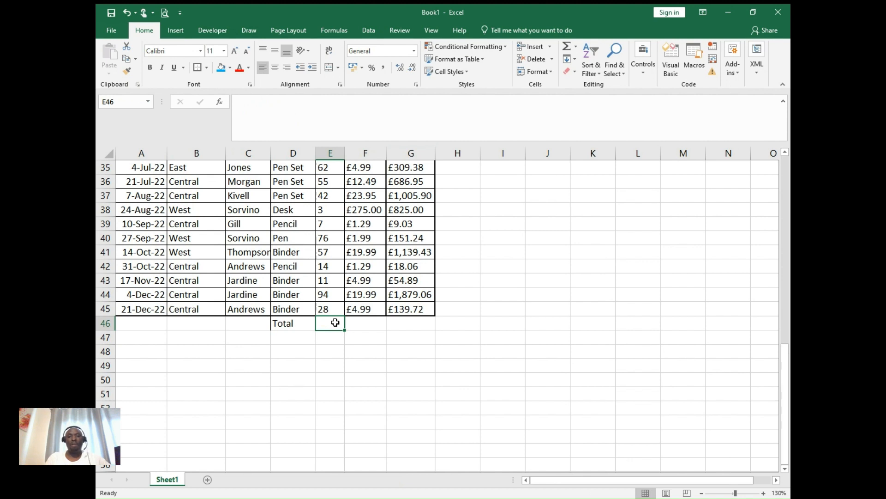
{"action": "type", "text": "=sum"}
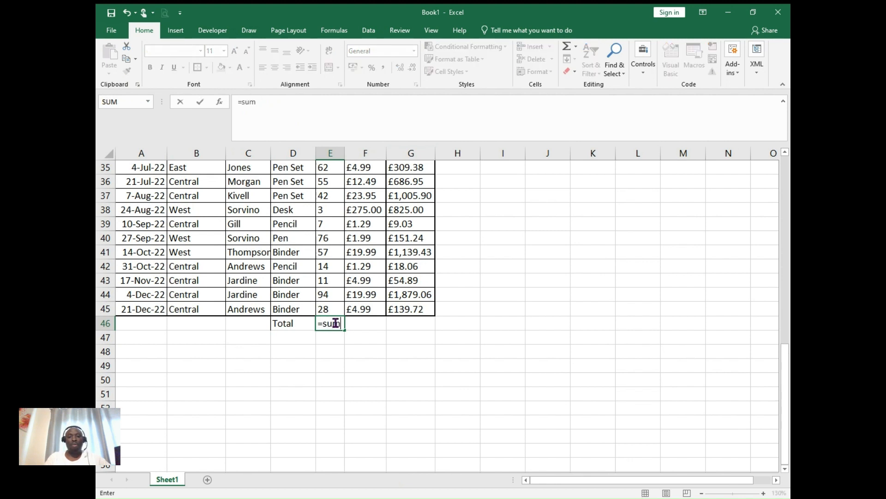
{"action": "type", "text": "("}
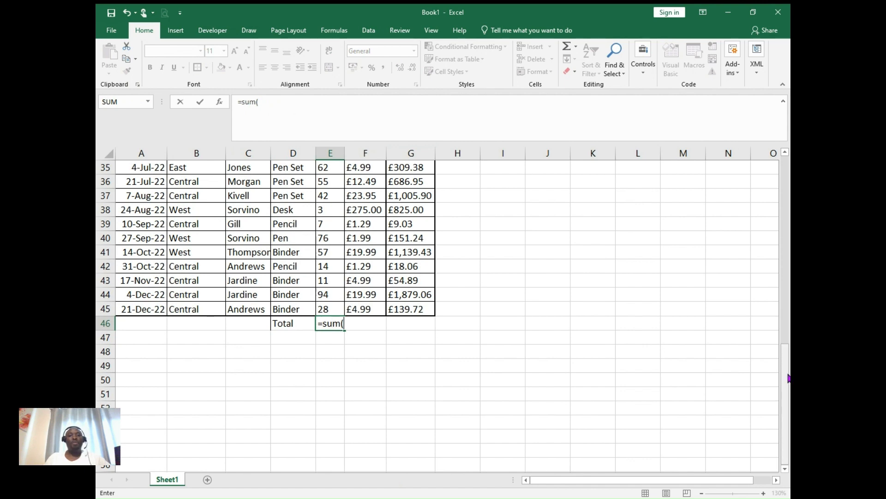
{"action": "left_click_drag", "start_coordinate": [788, 378], "coordinate": [777, 185]}
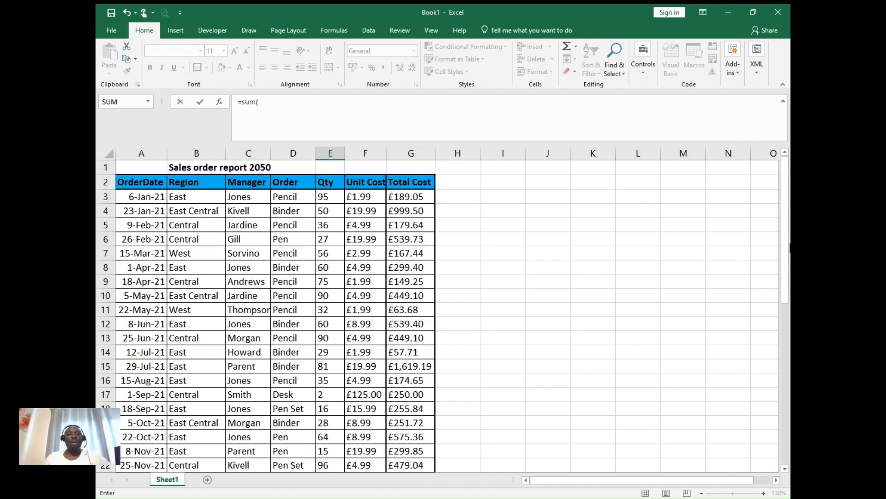
{"action": "left_click_drag", "start_coordinate": [785, 249], "coordinate": [785, 358]}
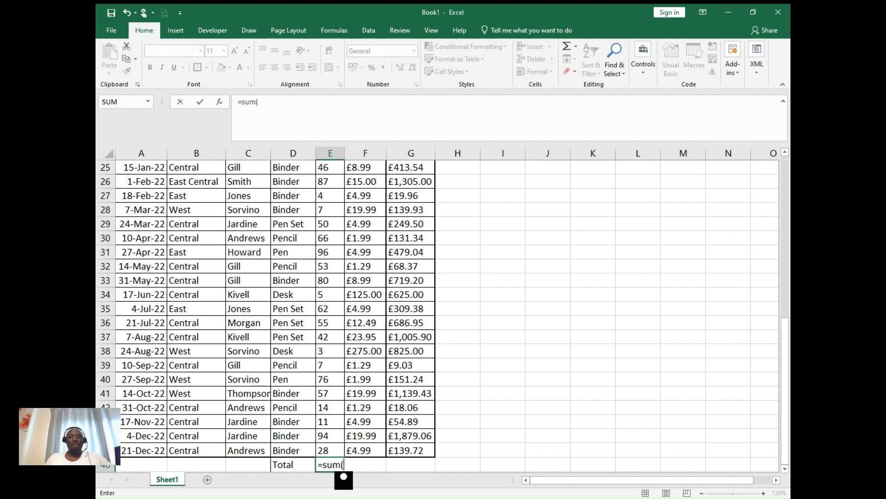
{"action": "type", "text": "e3"}
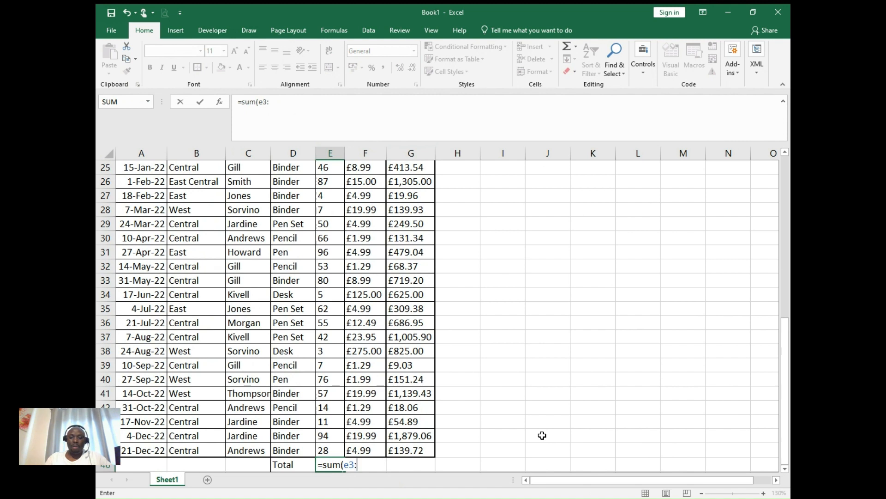
{"action": "type", "text": ":e45"}
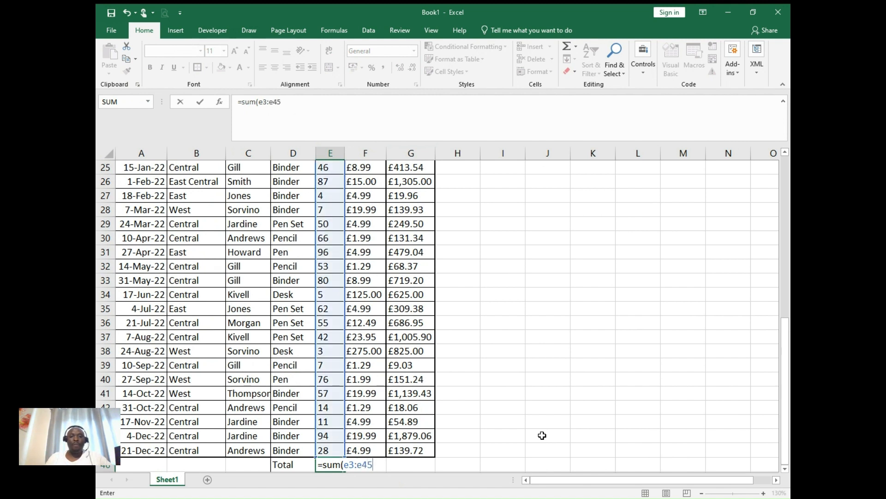
{"action": "key", "text": "Return"}
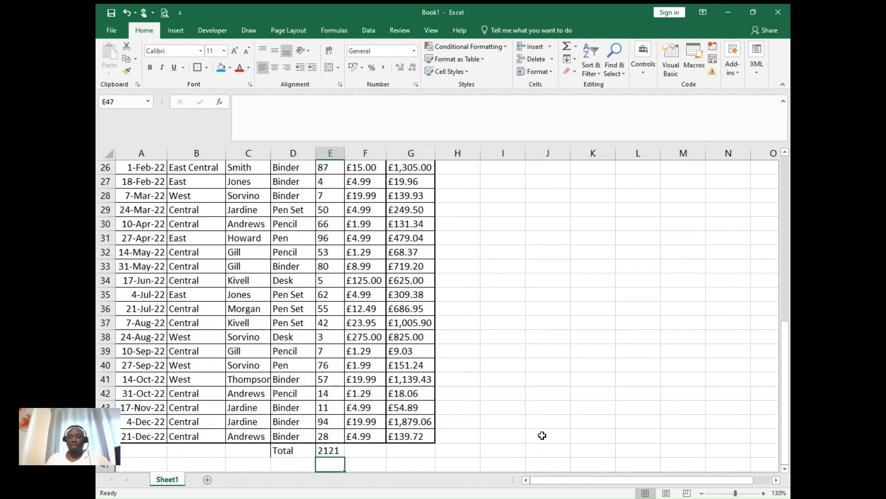
- Total the Unit Cost column in cell F46 using AutoSum over F3:F45
{"action": "left_click", "coordinate": [785, 468]}
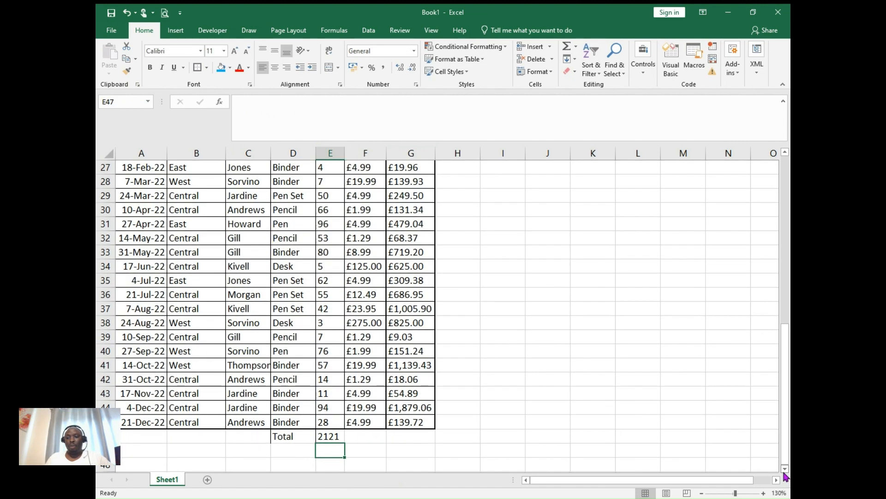
{"action": "left_click", "coordinate": [366, 437]}
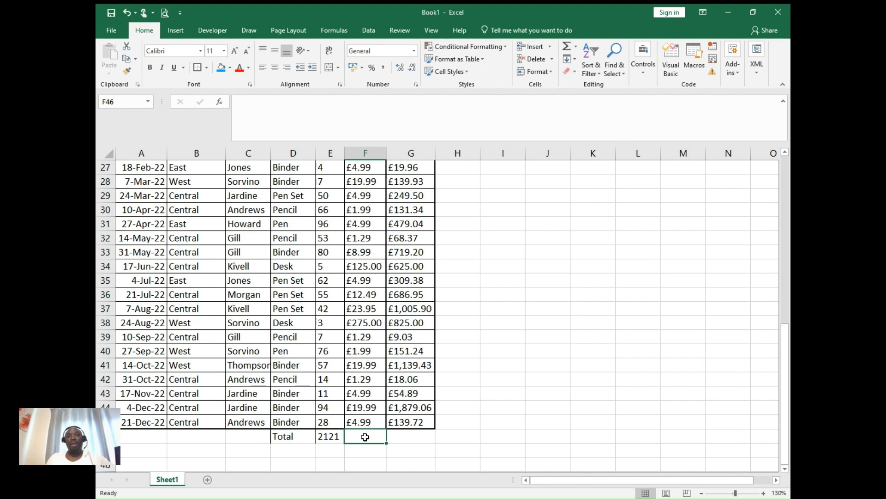
{"action": "left_click", "coordinate": [567, 48]}
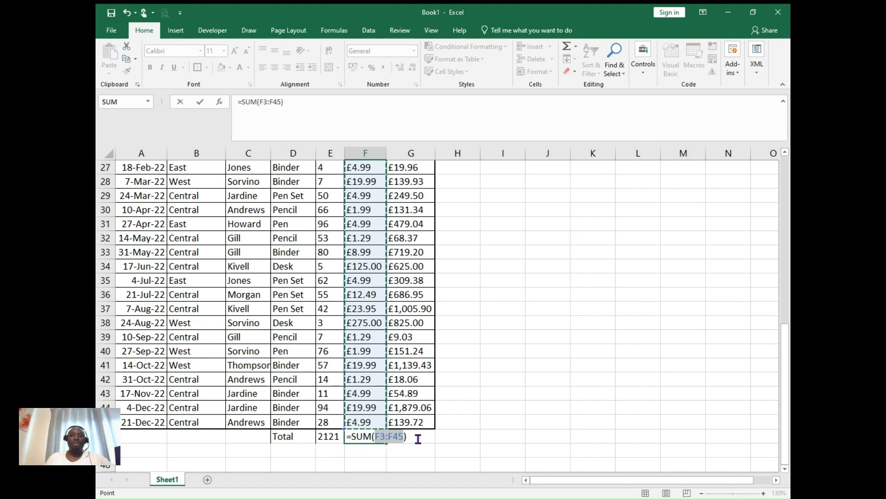
{"action": "key", "text": "Return"}
- Extend the F46 sum formula to G46 for Total Cost and fit column G's width to the result
{"action": "left_click", "coordinate": [381, 438]}
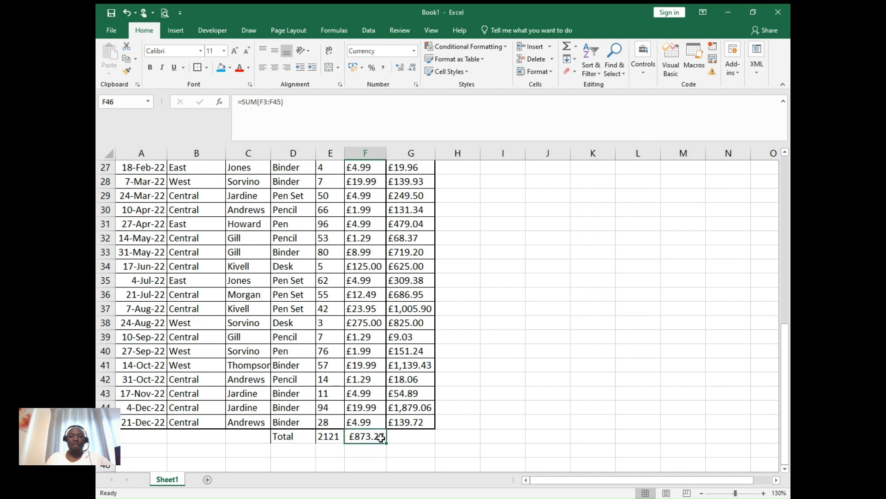
{"action": "left_click_drag", "start_coordinate": [387, 443], "coordinate": [418, 441]}
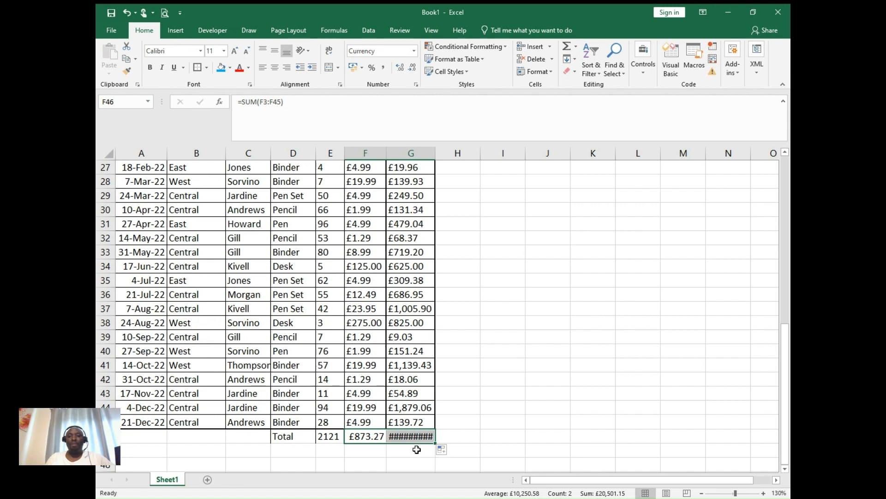
{"action": "double_click", "coordinate": [435, 153]}
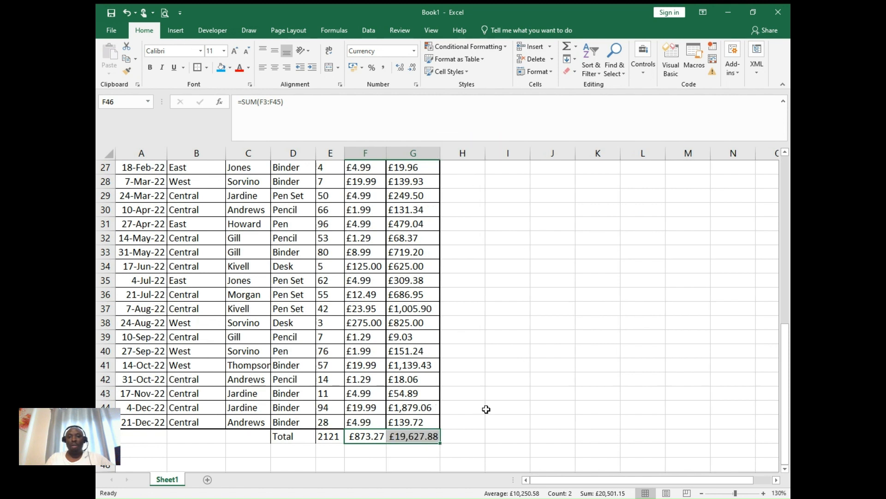
{"action": "left_click", "coordinate": [478, 422]}
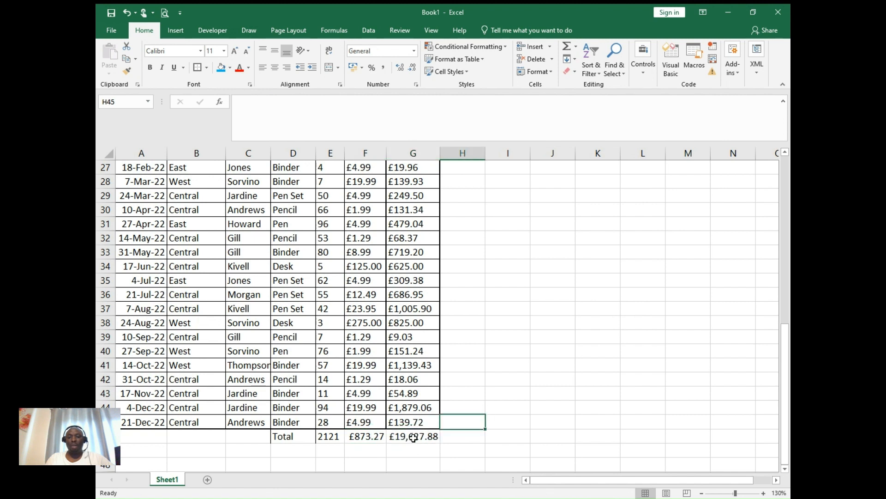
- Try filling the G46 sum across to N46, undo back past the column widening, and refit column G's width
{"action": "left_click", "coordinate": [413, 437]}
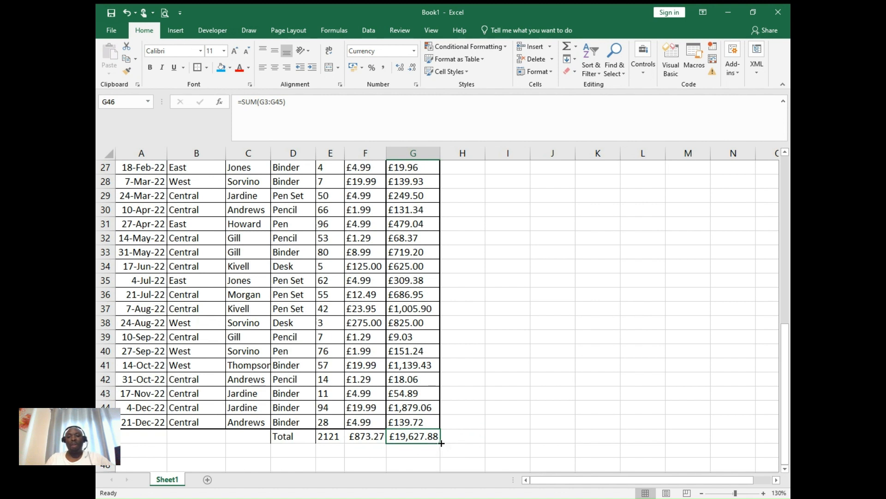
{"action": "left_click_drag", "start_coordinate": [440, 443], "coordinate": [743, 440]}
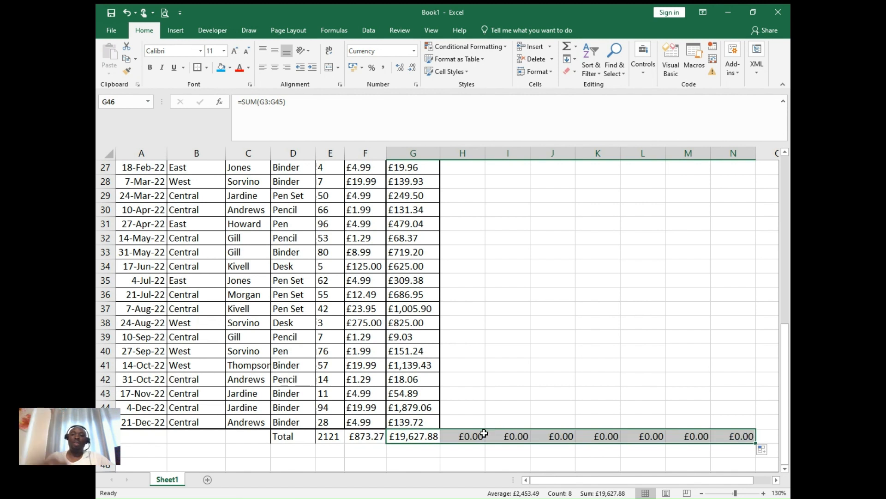
{"action": "left_click", "coordinate": [125, 13]}
{"action": "left_click", "coordinate": [125, 14]}
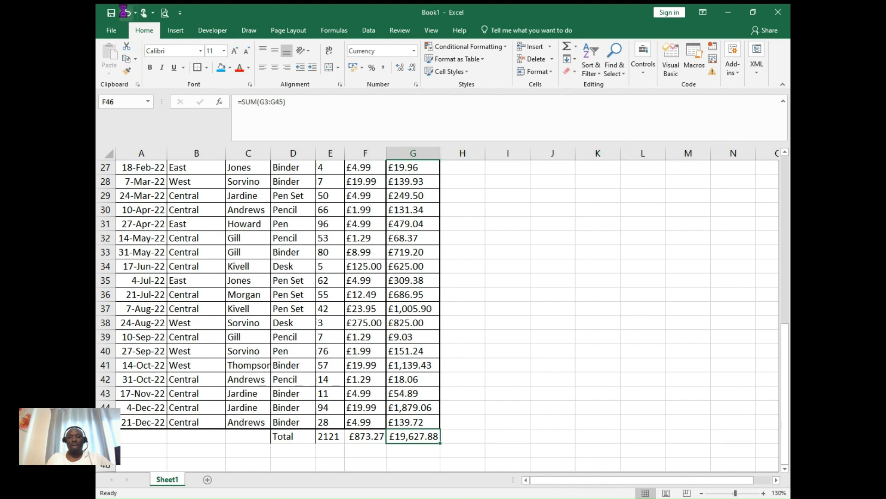
{"action": "left_click", "coordinate": [438, 155]}
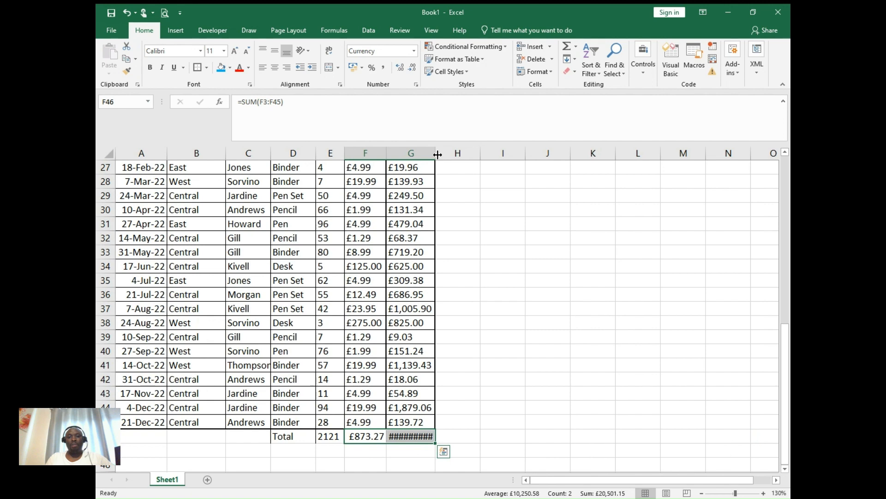
{"action": "double_click", "coordinate": [438, 155]}
- Add the row label "Max" in cell D47, below Total
{"action": "scroll", "coordinate": [789, 474], "scroll_direction": "down", "scroll_amount": 1}
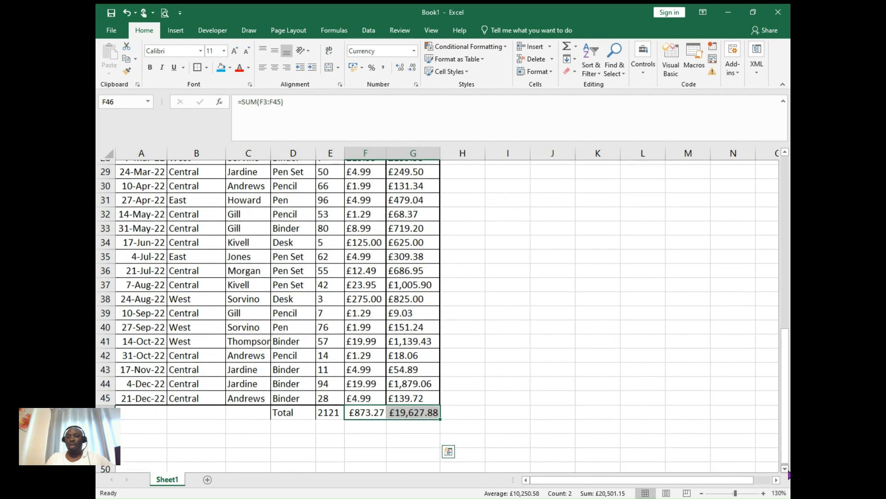
{"action": "left_click", "coordinate": [282, 417]}
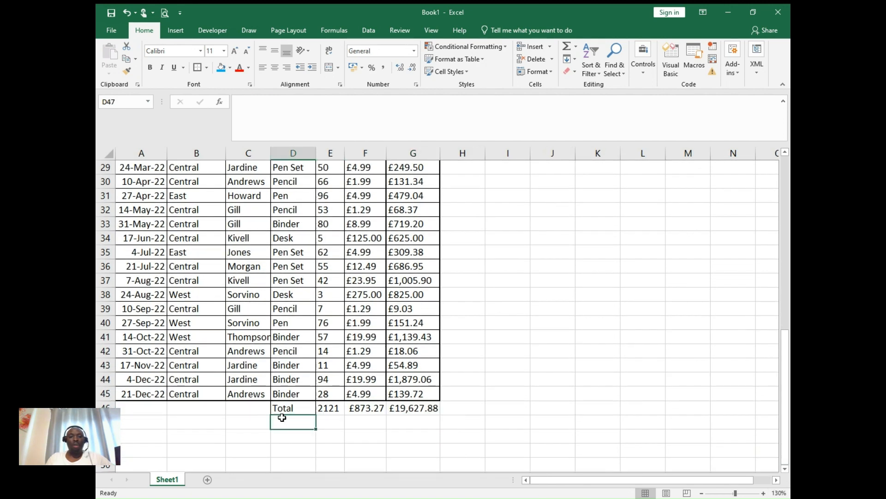
{"action": "type", "text": "Max"}
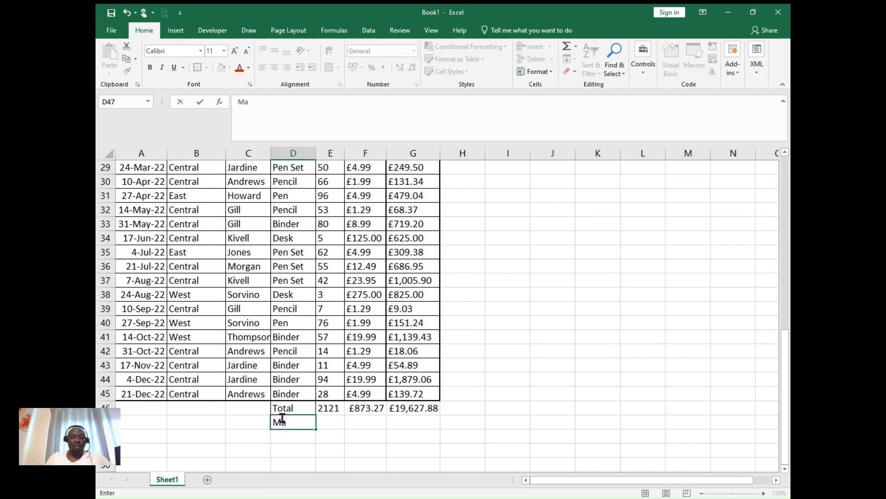
- Calculate the maximum of E3:E45 in cell E47 with the MAX function and fill the formula across to G47
{"action": "left_click", "coordinate": [333, 424]}
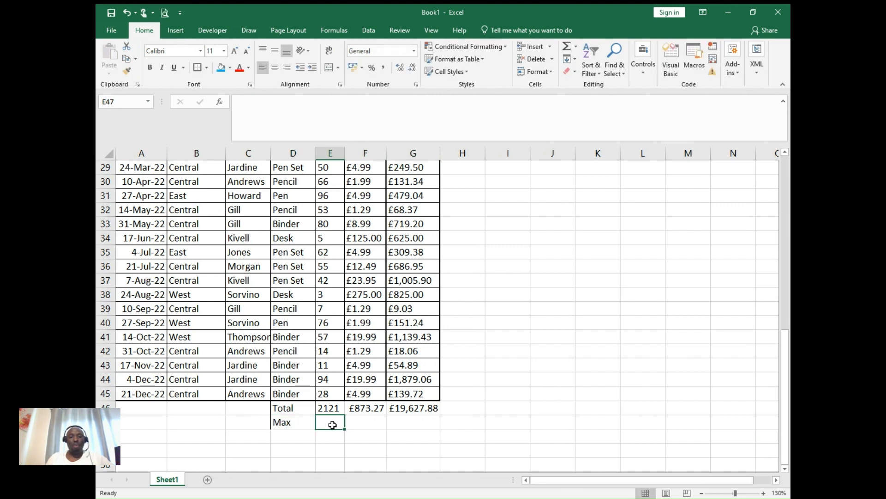
{"action": "type", "text": "max"}
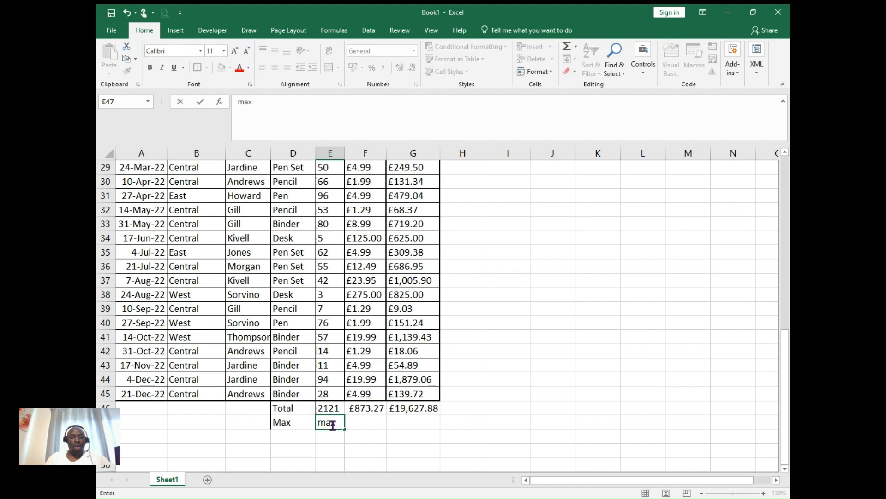
{"action": "key", "text": "BackSpace"}
{"action": "key", "text": "BackSpace"}
{"action": "key", "text": "BackSpace"}
{"action": "type", "text": "="}
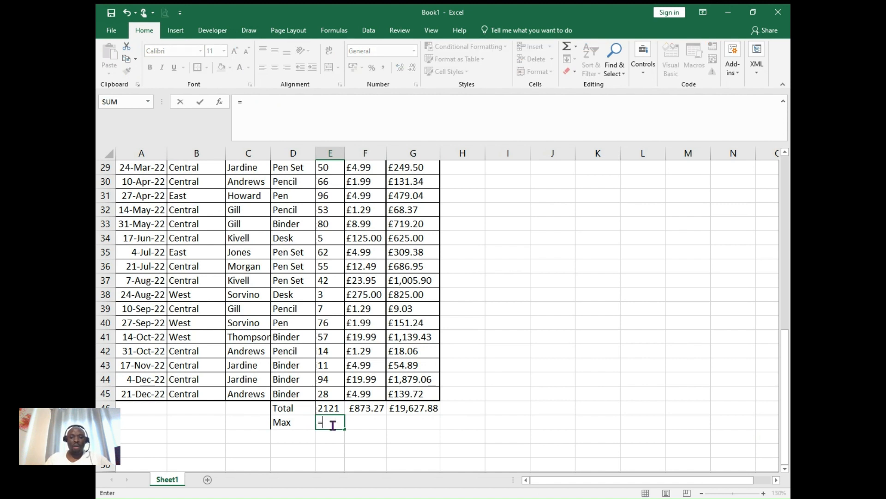
{"action": "type", "text": "Max"}
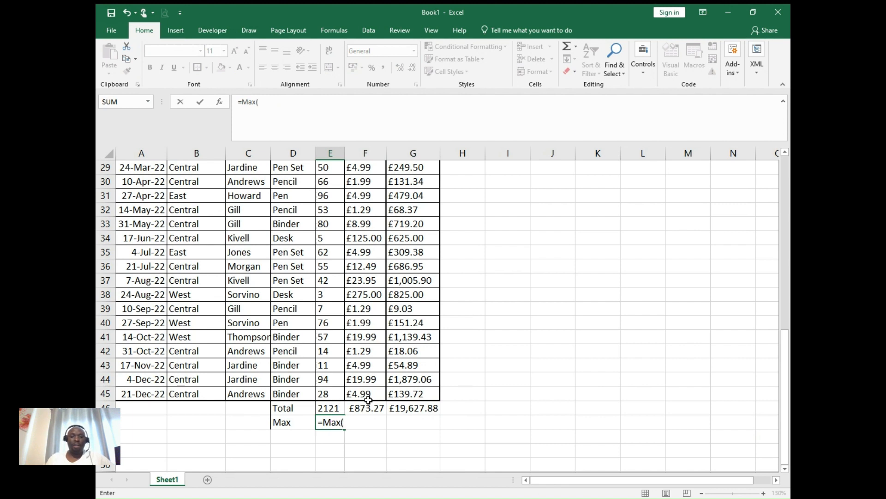
{"action": "type", "text": "(E3"}
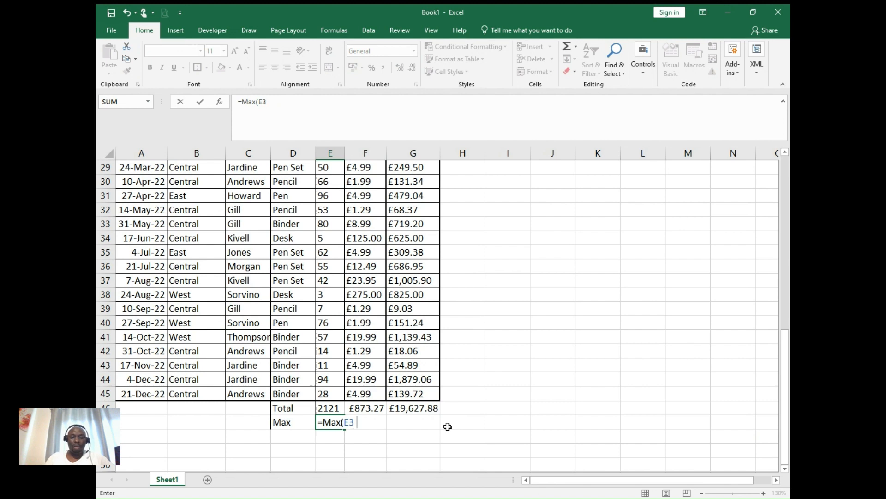
{"action": "type", "text": " E45"}
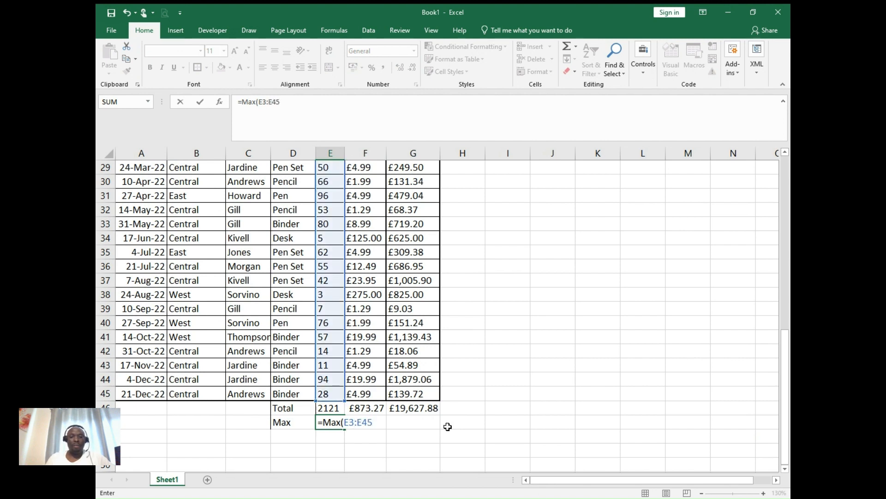
{"action": "key", "text": "Return"}
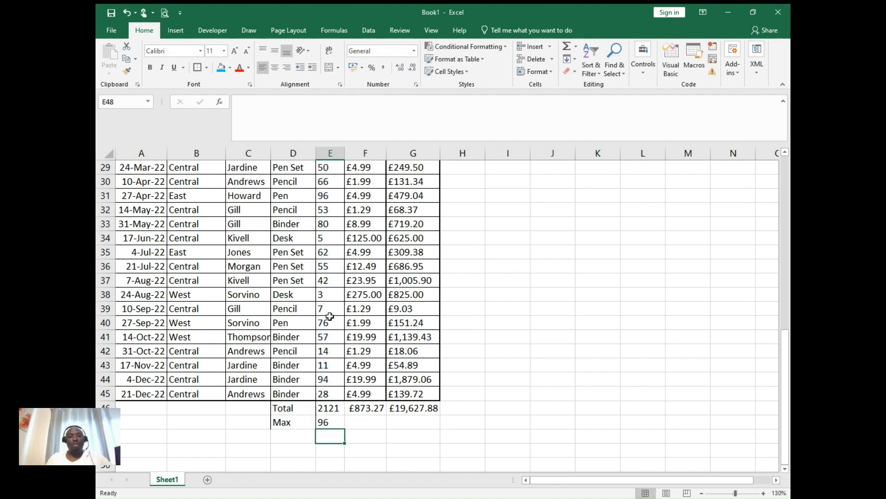
{"action": "left_click", "coordinate": [328, 424]}
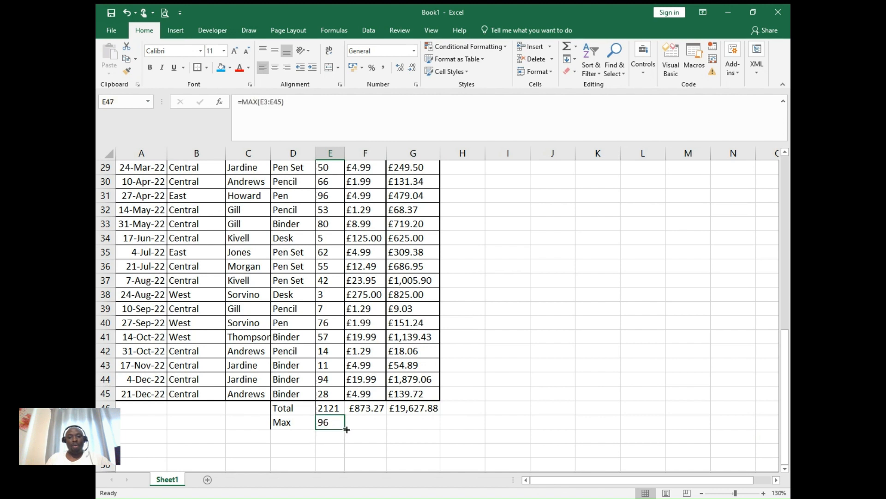
{"action": "left_click_drag", "start_coordinate": [347, 429], "coordinate": [420, 427]}
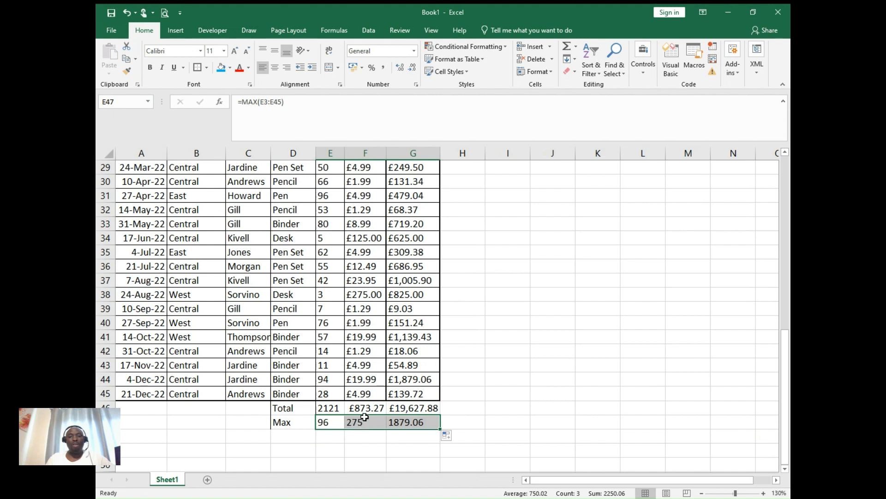
- Add the row label "Min" in cell D48, below Max
{"action": "left_click", "coordinate": [289, 436]}
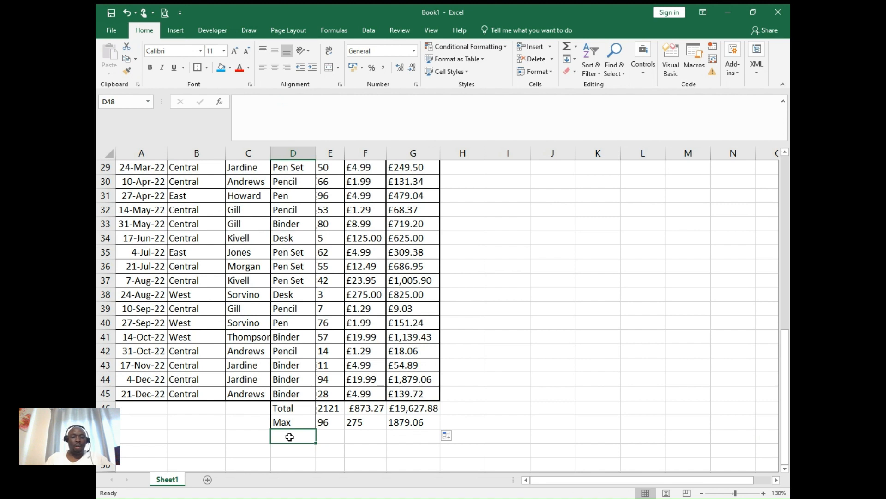
{"action": "type", "text": "min"}
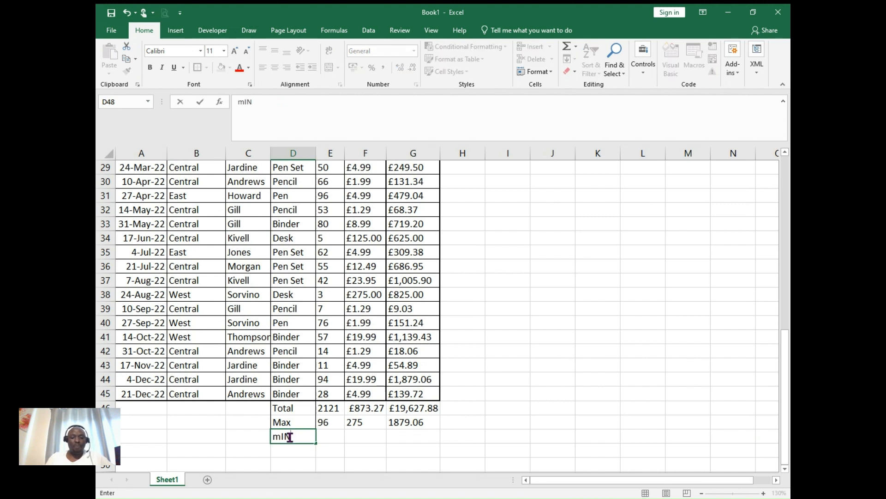
{"action": "key", "text": "BackSpace"}
{"action": "key", "text": "BackSpace"}
{"action": "key", "text": "BackSpace"}
{"action": "type", "text": "Min"}
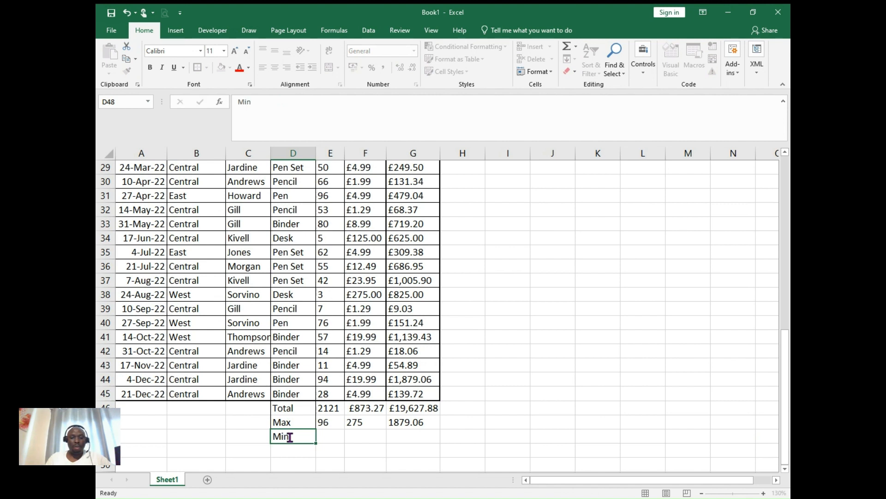
{"action": "key", "text": "Tab"}
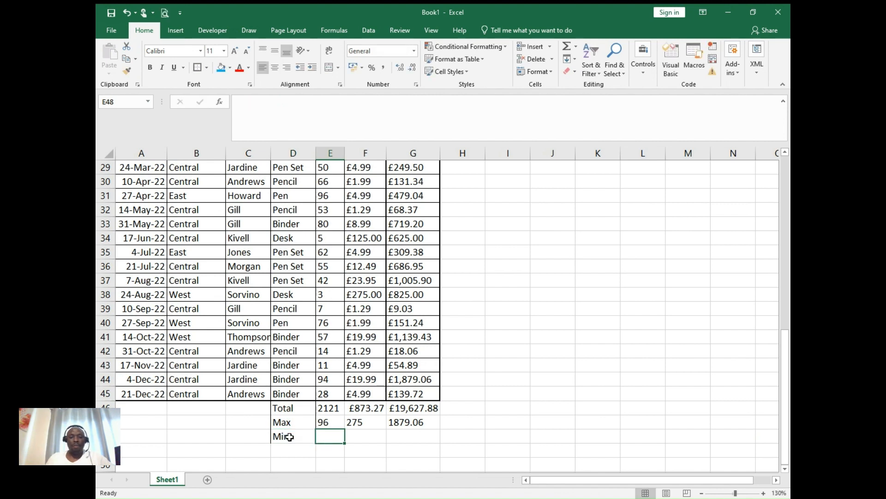
- Calculate the minimum of E3:E45 in cell E48 with the MIN function and fill the formula across to G48
{"action": "type", "text": "=Mi"}
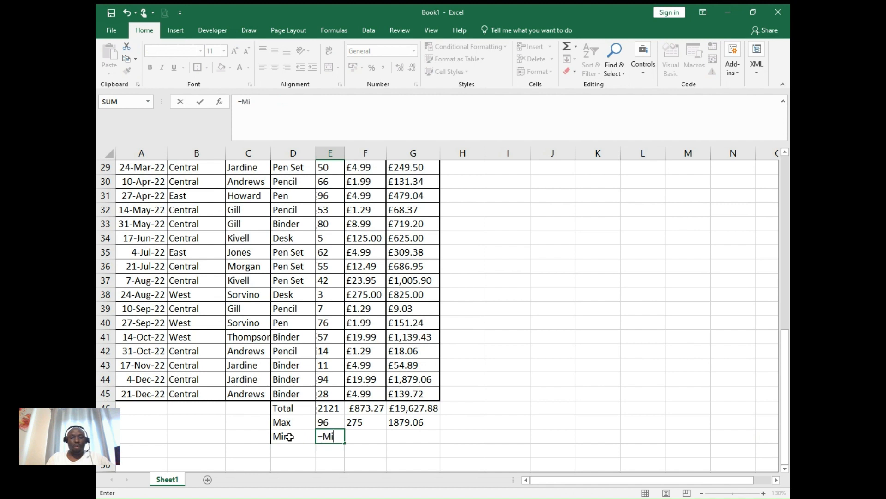
{"action": "type", "text": "n("}
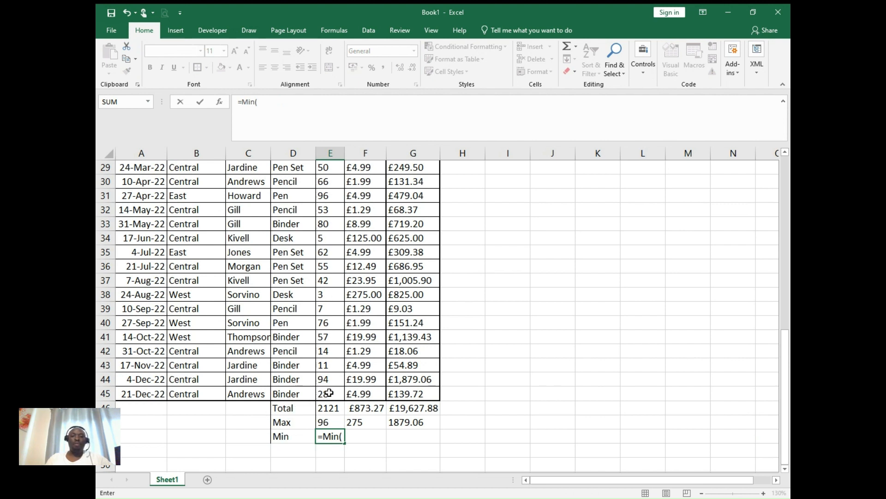
{"action": "left_click_drag", "start_coordinate": [329, 393], "coordinate": [330, 198]}
{"action": "key", "text": "Return"}
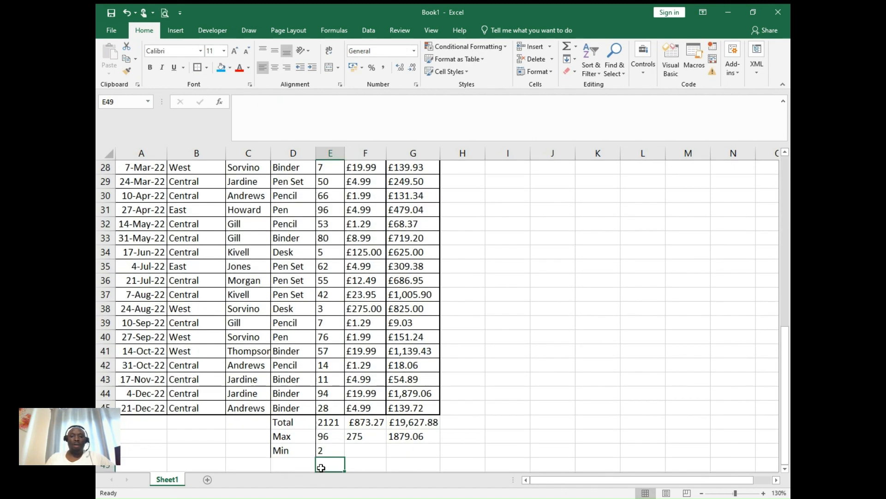
{"action": "left_click", "coordinate": [322, 451]}
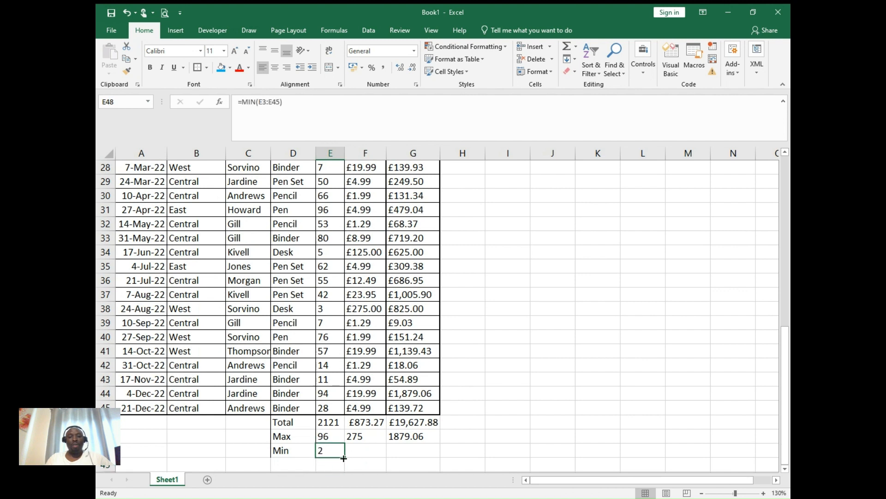
{"action": "left_click_drag", "start_coordinate": [344, 456], "coordinate": [428, 453]}
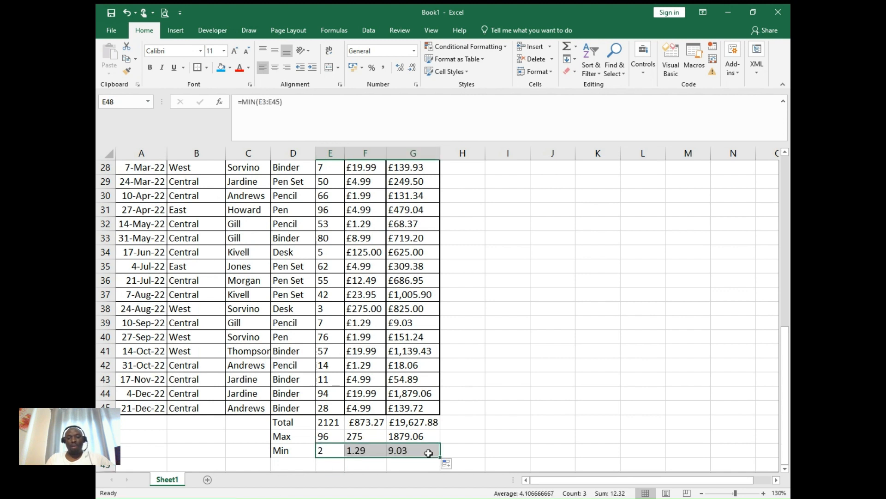
- Add the row label "Average" in cell D49, below Min
{"action": "left_click", "coordinate": [784, 470]}
{"action": "left_click", "coordinate": [784, 470]}
{"action": "left_click", "coordinate": [785, 470]}
{"action": "left_click", "coordinate": [784, 471]}
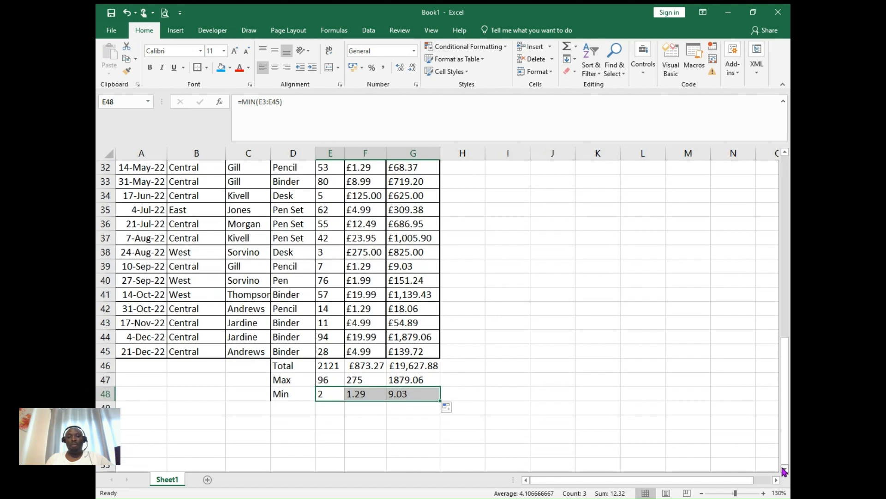
{"action": "left_click", "coordinate": [784, 470]}
{"action": "left_click", "coordinate": [785, 471]}
{"action": "left_click", "coordinate": [784, 470]}
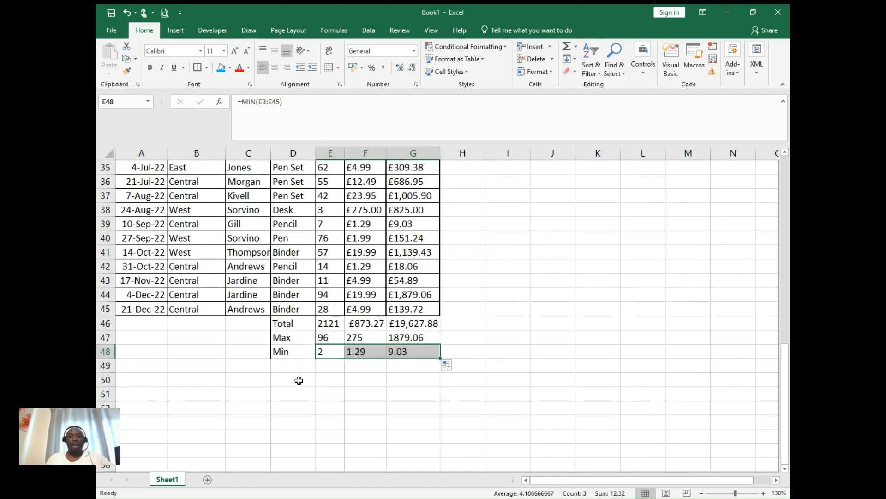
{"action": "left_click", "coordinate": [291, 362]}
{"action": "type", "text": "A"}
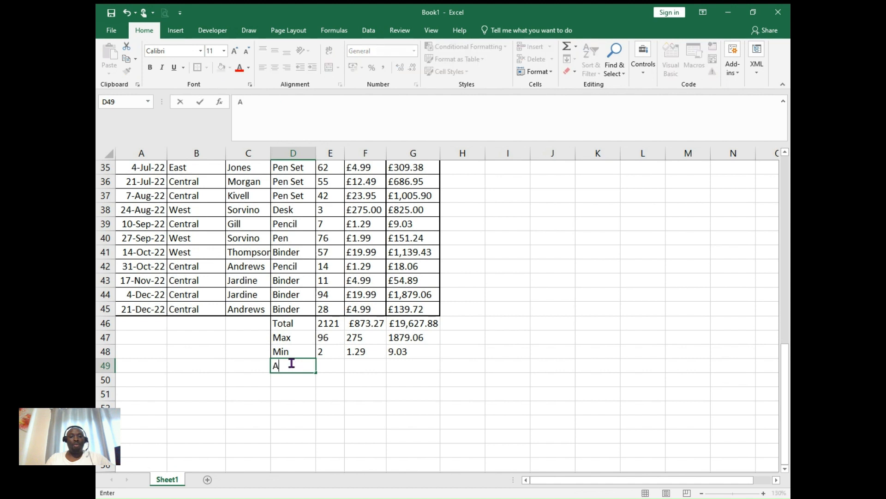
{"action": "type", "text": "verage"}
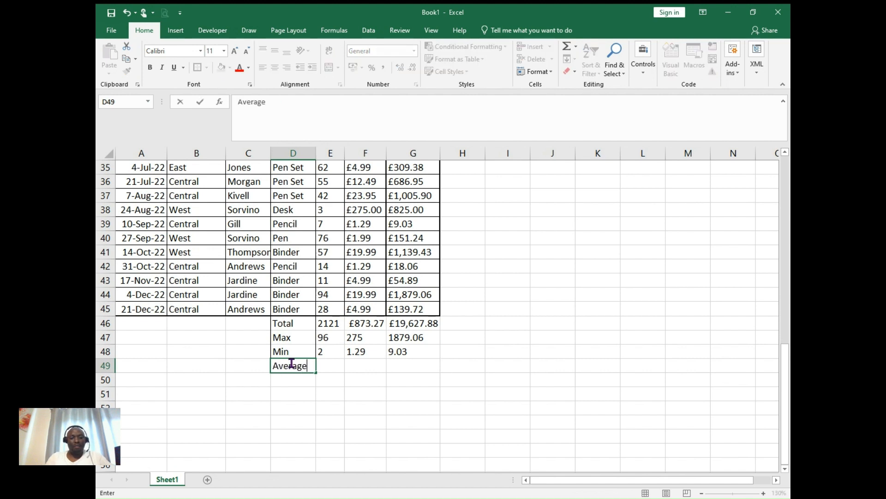
- Calculate the average of E3:E45 in cell E49 with the AVERAGE function and fill the formula across to G49
{"action": "left_click", "coordinate": [334, 362]}
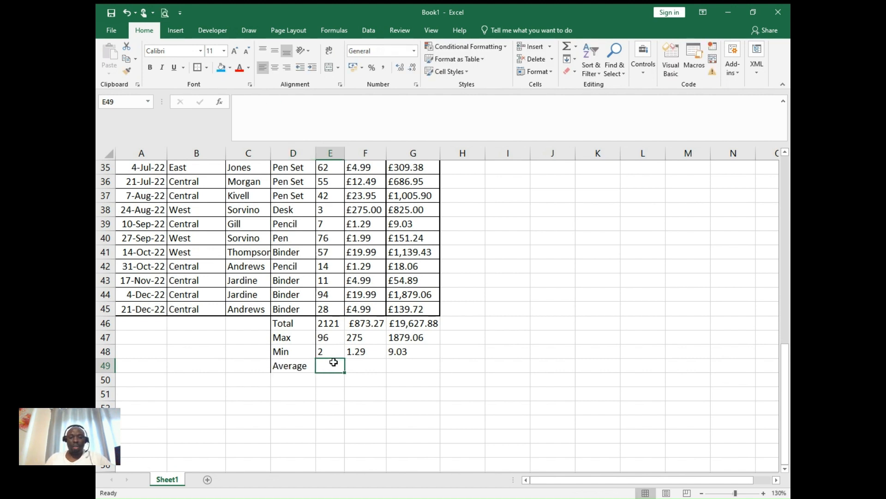
{"action": "type", "text": "="}
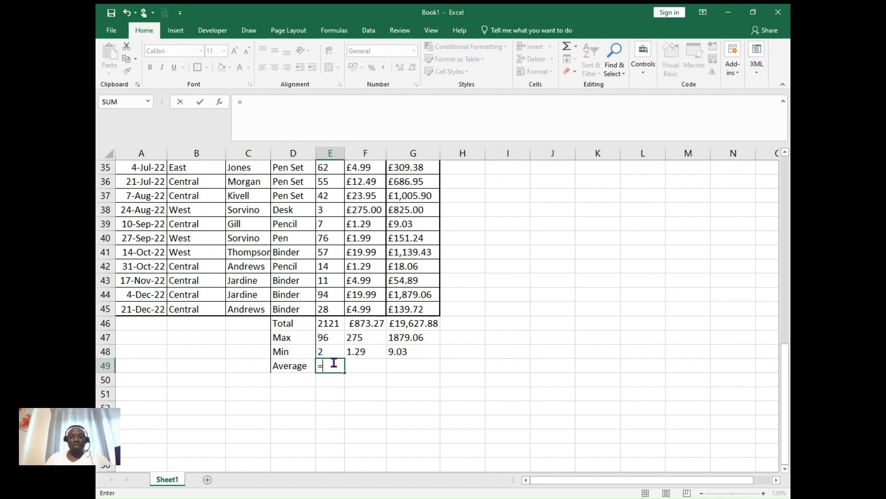
{"action": "type", "text": "Avera"}
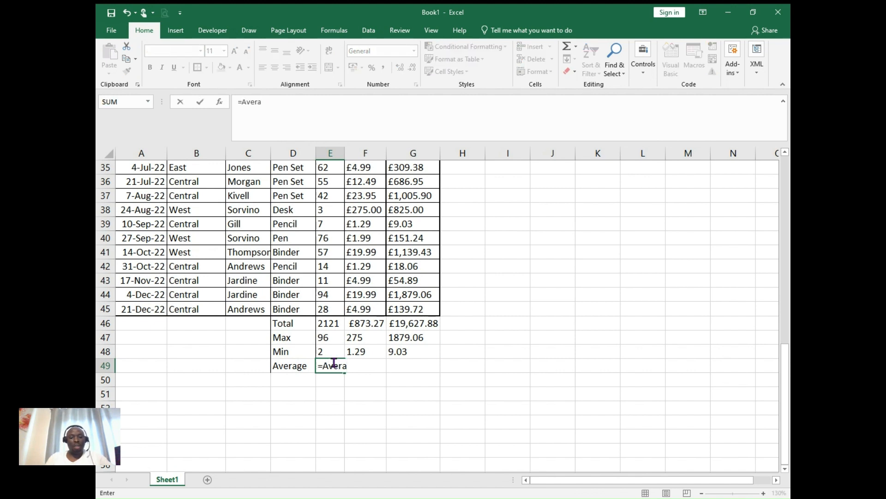
{"action": "type", "text": "ge("}
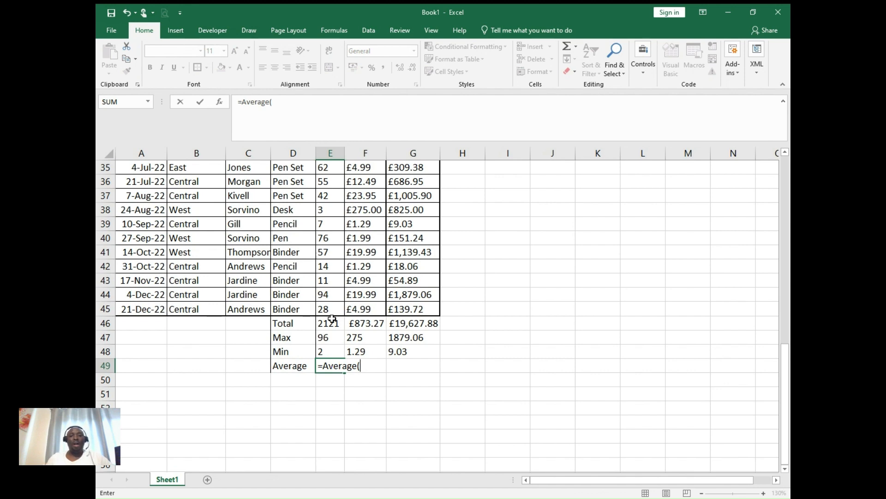
{"action": "left_click_drag", "start_coordinate": [332, 313], "coordinate": [327, 197]}
{"action": "key", "text": "Return"}
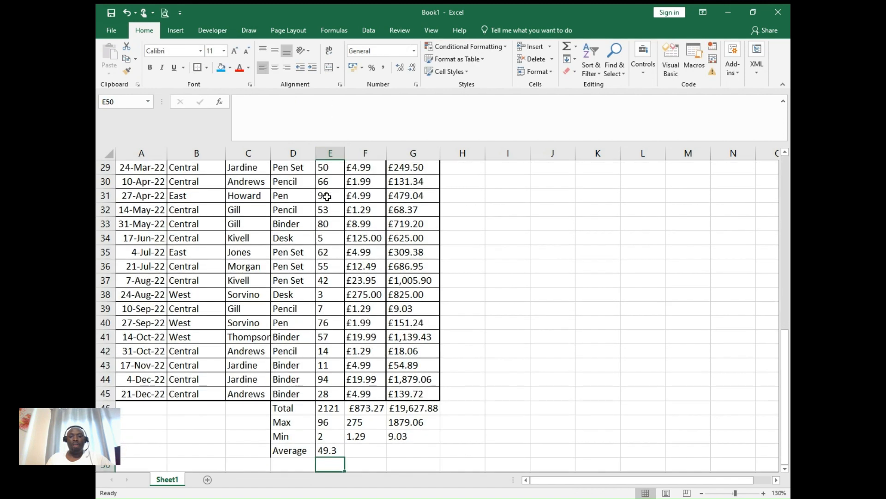
{"action": "left_click", "coordinate": [331, 449]}
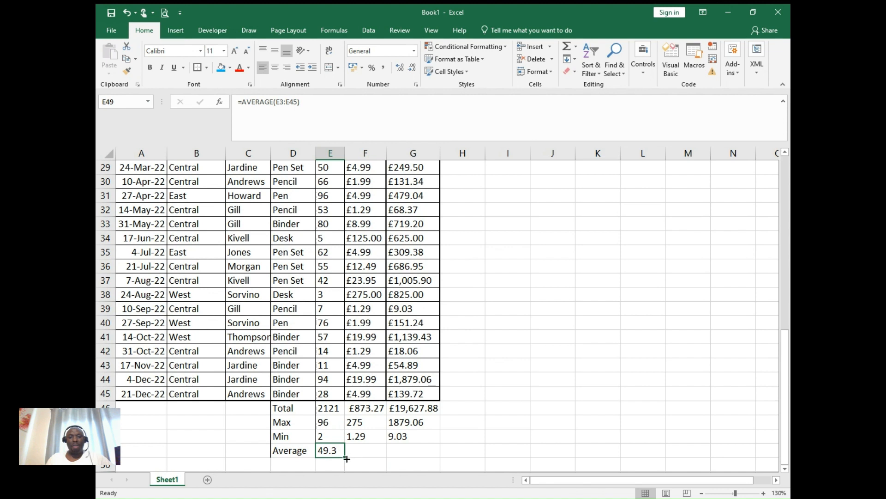
{"action": "left_click_drag", "start_coordinate": [347, 458], "coordinate": [434, 457]}
{"action": "left_click", "coordinate": [508, 422]}
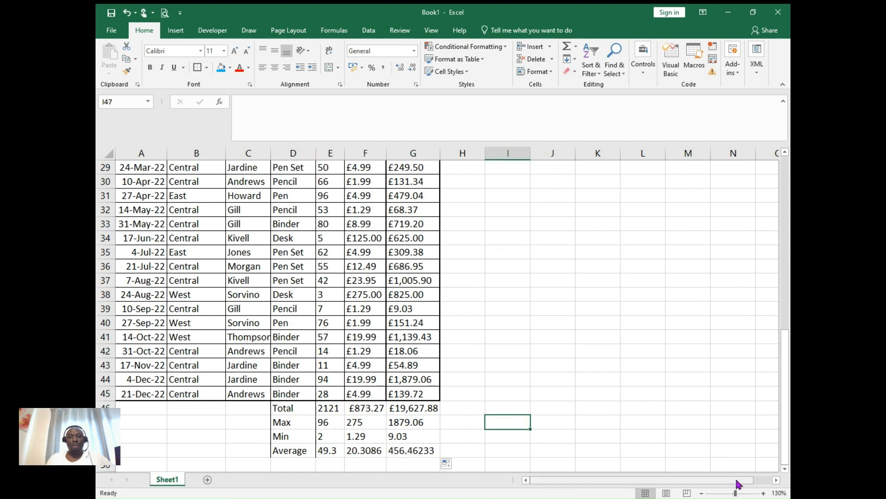
- Apply all borders and a thick outside border to the summary block D46:G49
{"action": "left_click", "coordinate": [785, 469]}
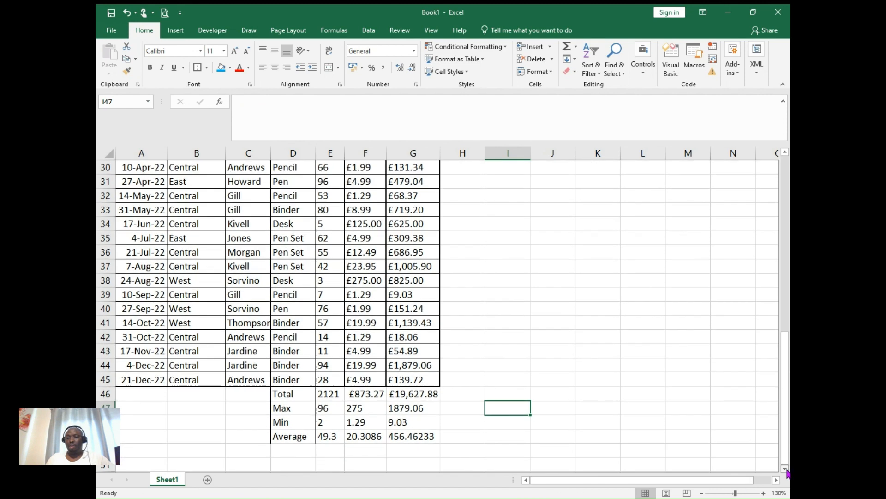
{"action": "scroll", "coordinate": [788, 473], "scroll_direction": "down", "scroll_amount": 3}
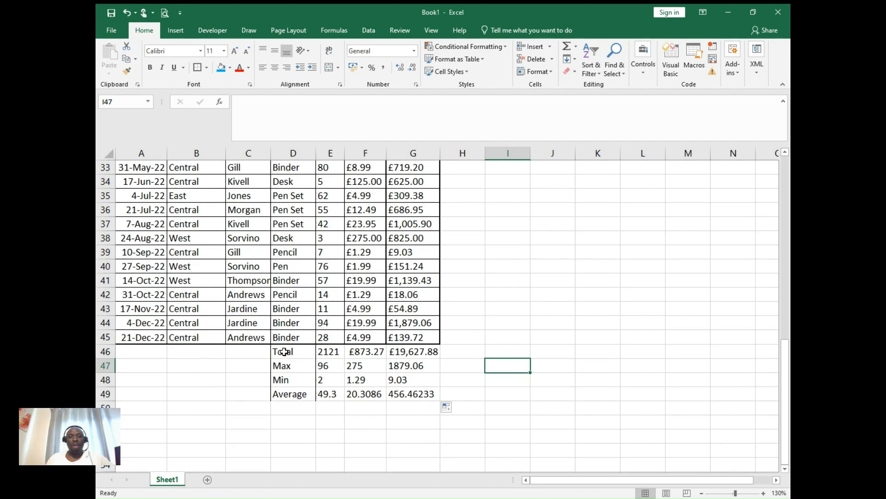
{"action": "left_click_drag", "start_coordinate": [284, 352], "coordinate": [409, 391]}
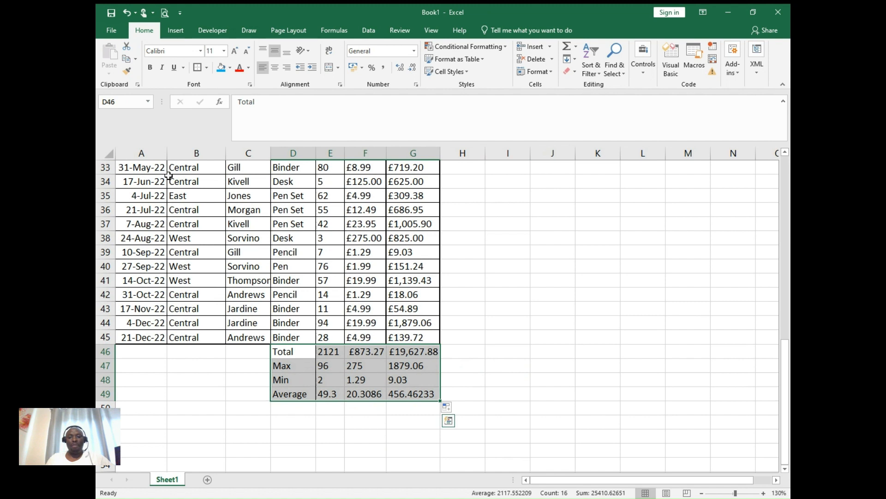
{"action": "left_click", "coordinate": [207, 68]}
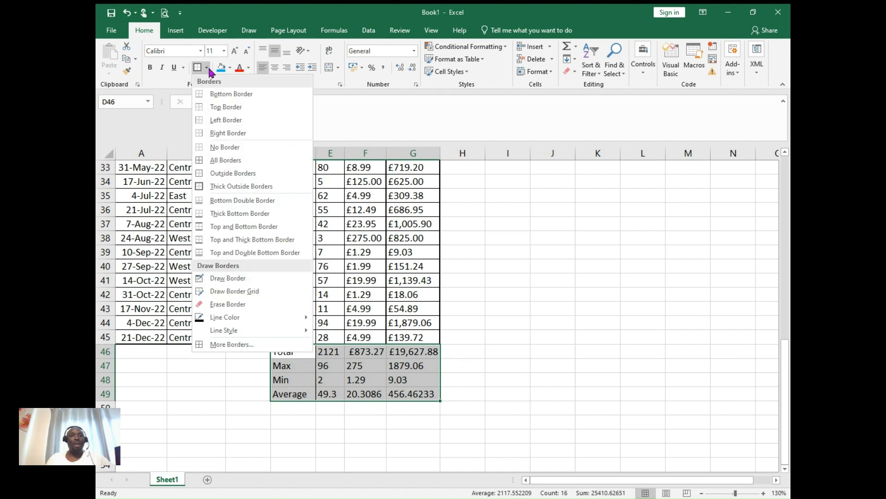
{"action": "left_click", "coordinate": [215, 161]}
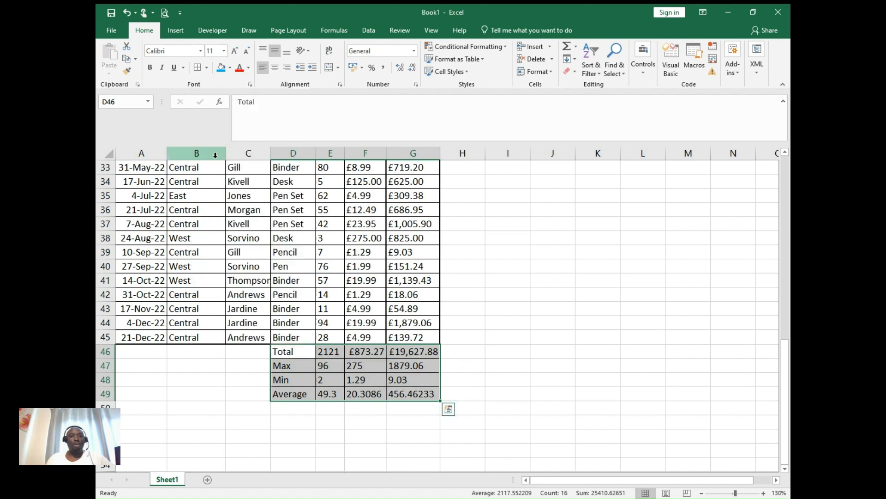
{"action": "left_click", "coordinate": [206, 70]}
{"action": "left_click", "coordinate": [207, 183]}
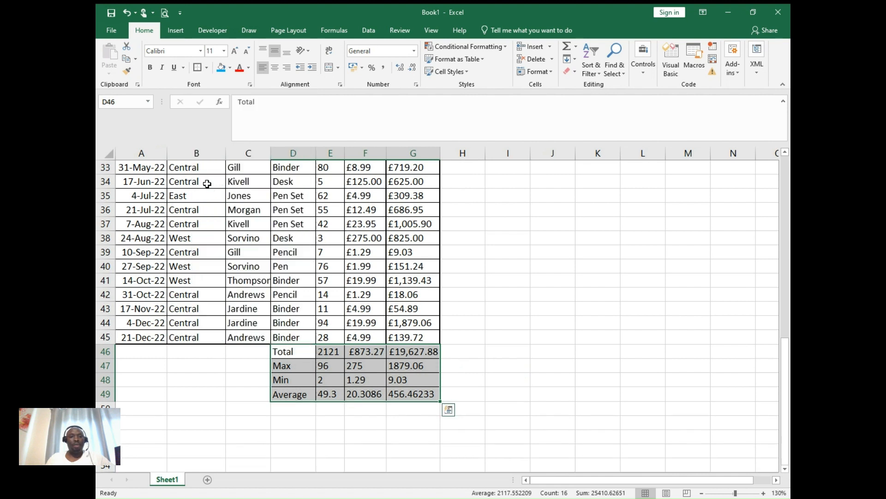
- Make the summary row labels Total, Max, Min and Average in D46:D49 bold
{"action": "left_click", "coordinate": [571, 354]}
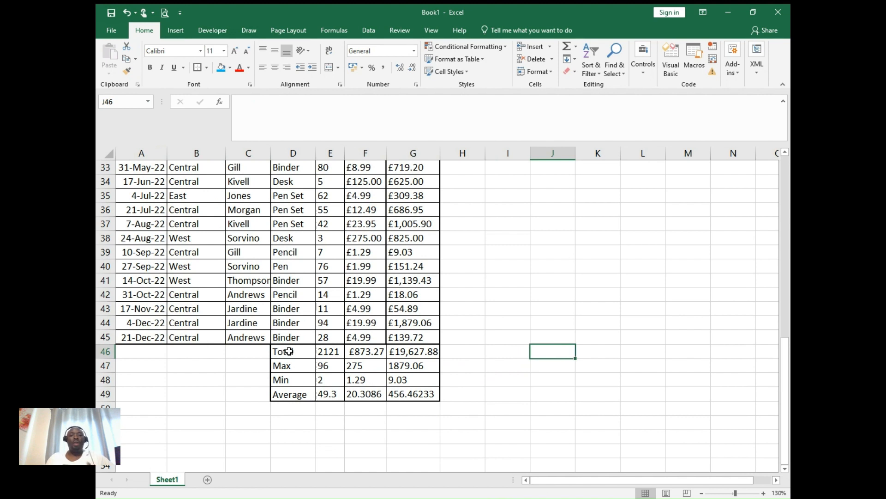
{"action": "left_click_drag", "start_coordinate": [289, 352], "coordinate": [290, 391]}
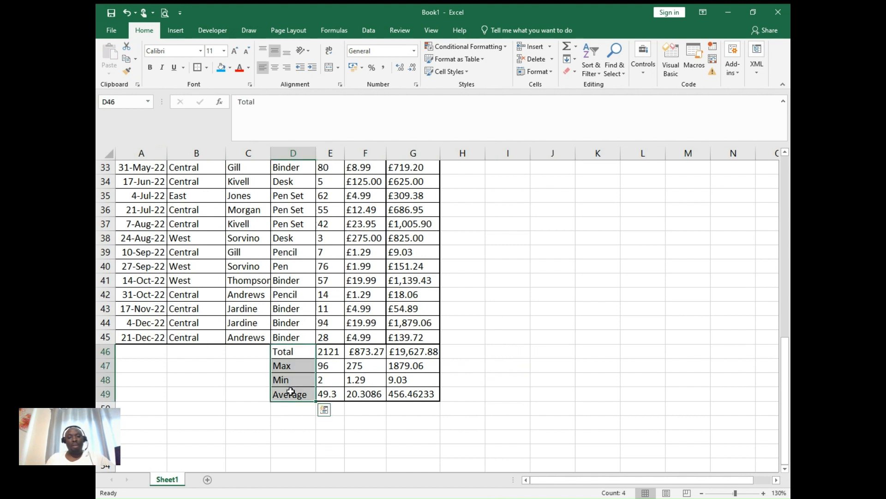
{"action": "key", "text": "ctrl+b"}
{"action": "left_click", "coordinate": [555, 373]}
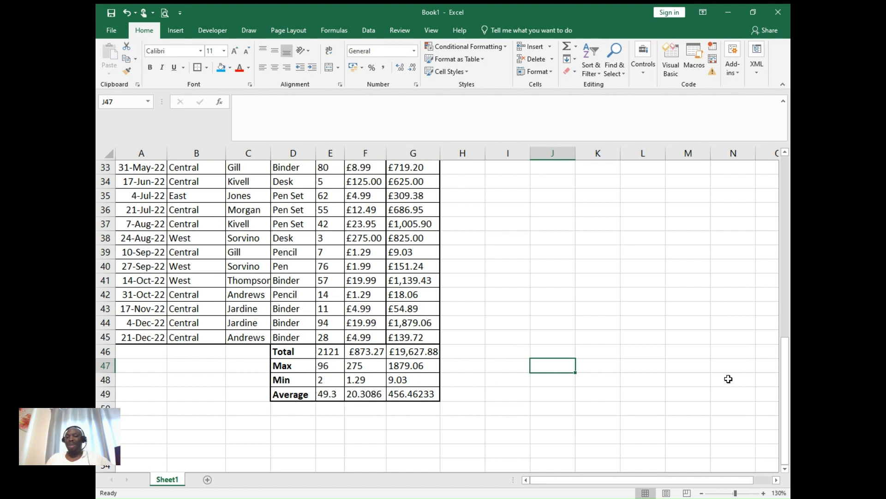
- Start saving the workbook under a new name, entering Salesreport5 as the file name
{"action": "left_click_drag", "start_coordinate": [785, 372], "coordinate": [787, 187]}
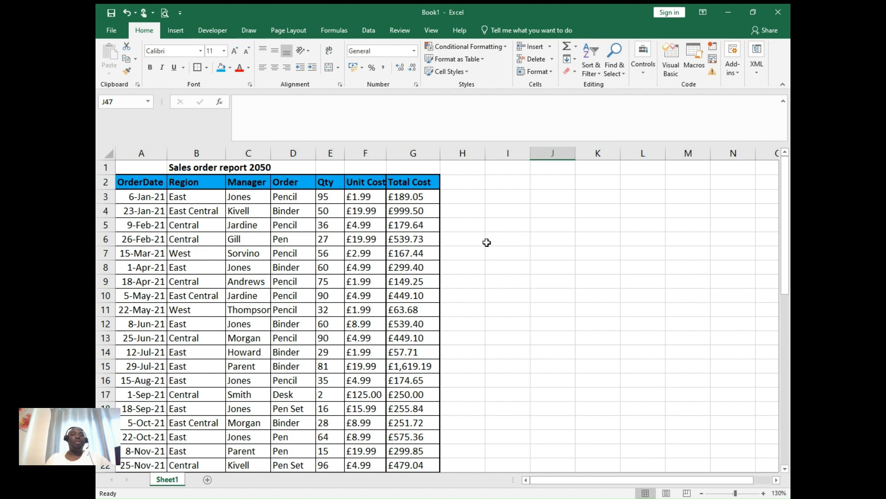
{"action": "left_click", "coordinate": [111, 32]}
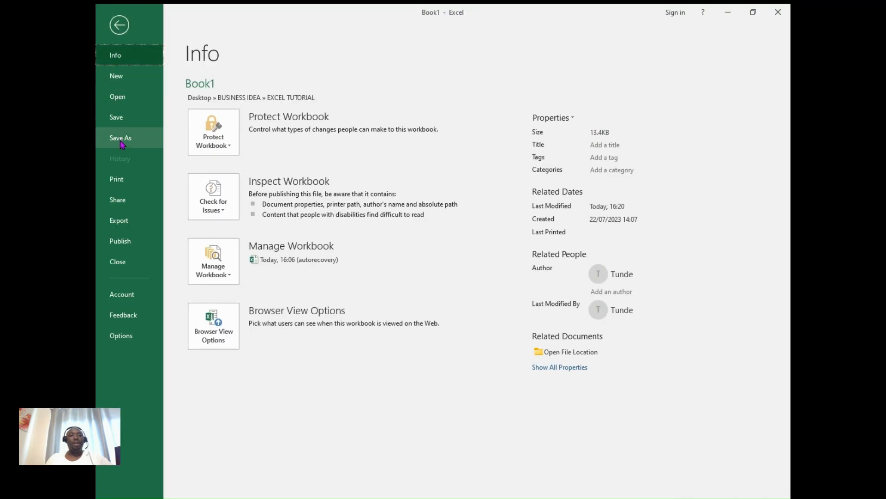
{"action": "left_click", "coordinate": [121, 143]}
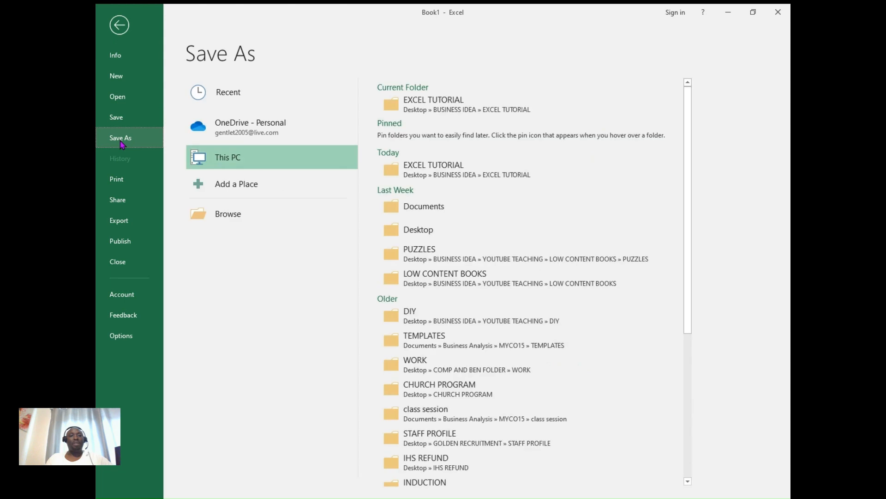
{"action": "left_click", "coordinate": [229, 222]}
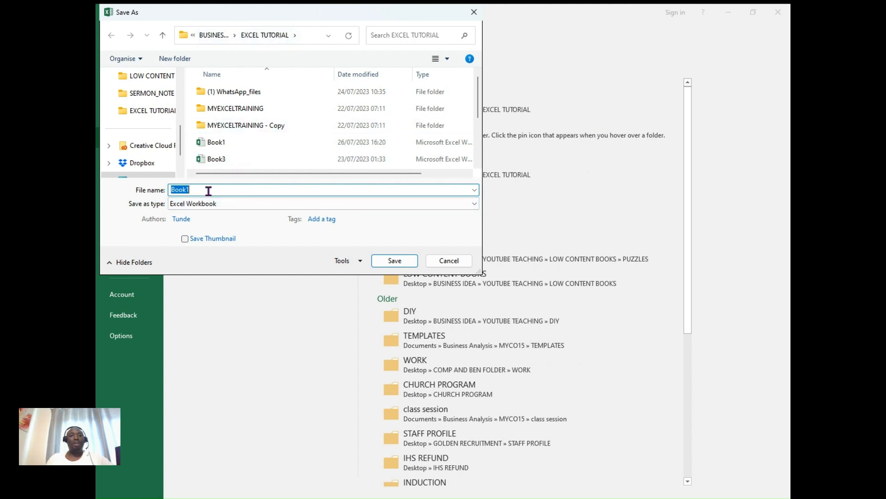
{"action": "type", "text": "Sale"}
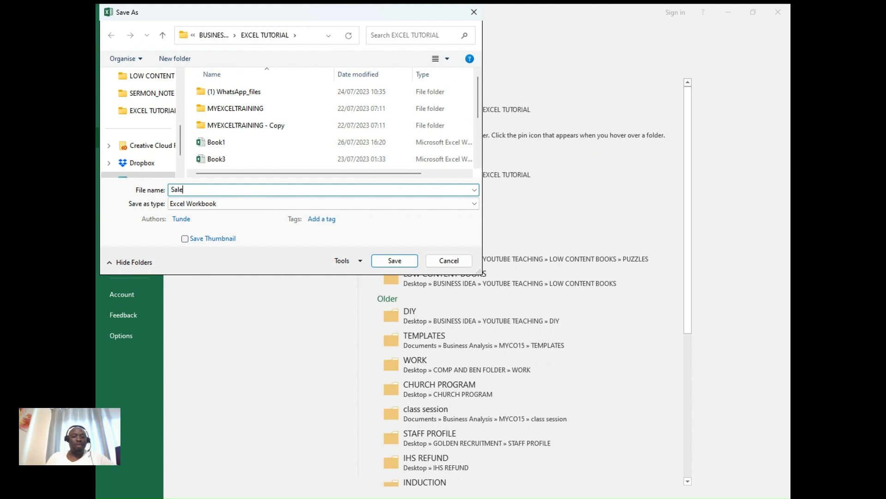
{"action": "type", "text": "sreport5"}
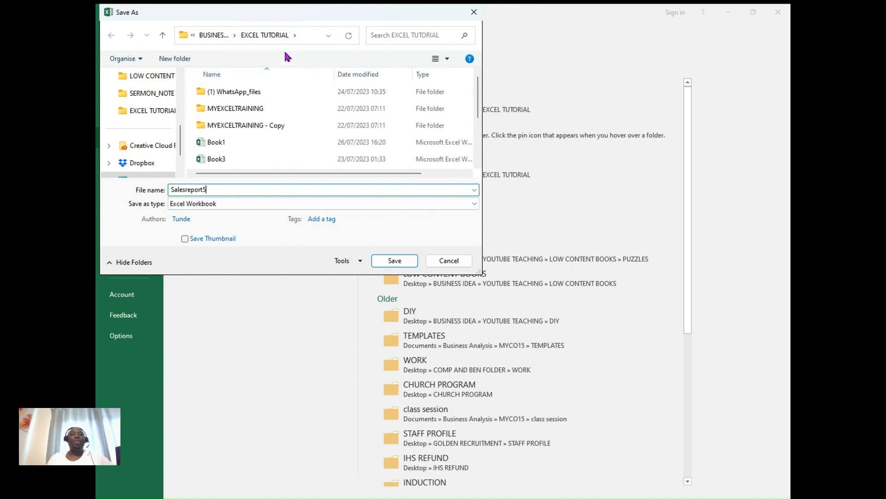
- Choose the (1) WhatsApp_files folder as the destination and save the workbook there
{"action": "left_click", "coordinate": [257, 93]}
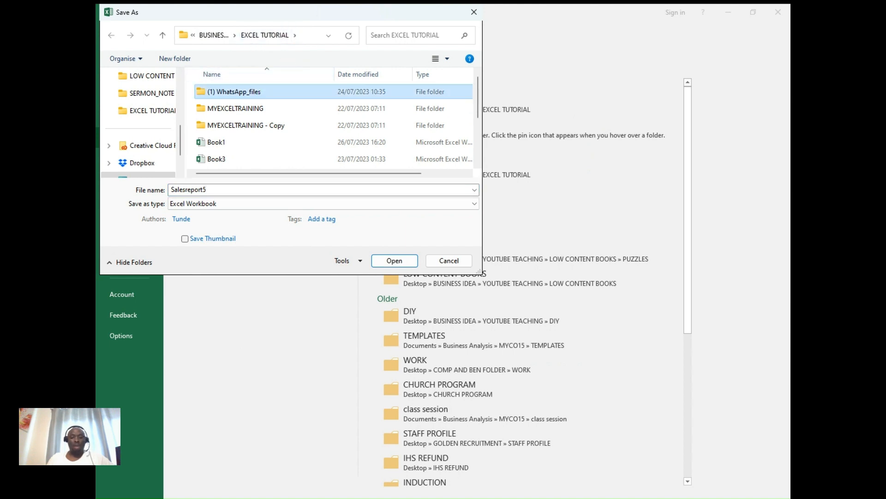
{"action": "left_click", "coordinate": [246, 99]}
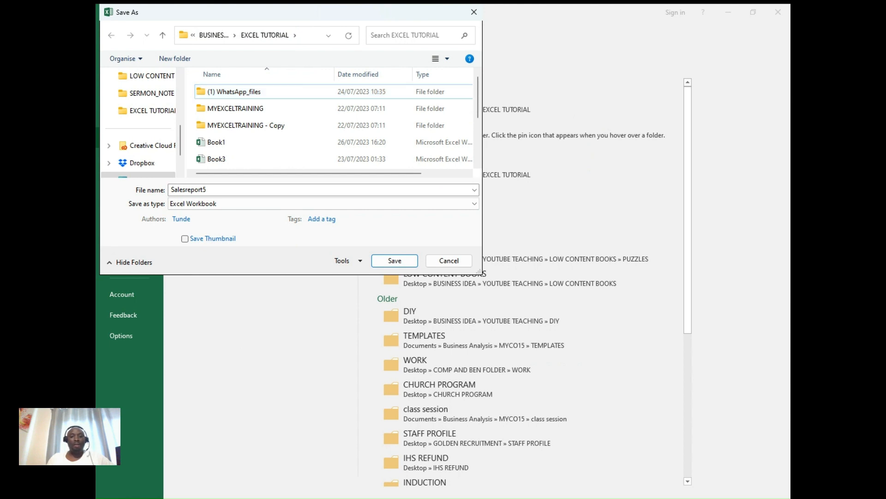
{"action": "mouse_move", "coordinate": [332, 293]}
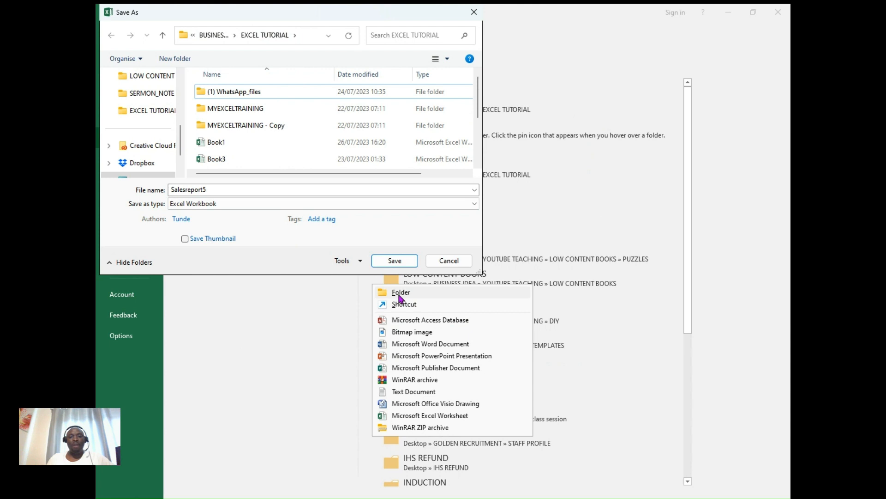
{"action": "left_click", "coordinate": [154, 239]}
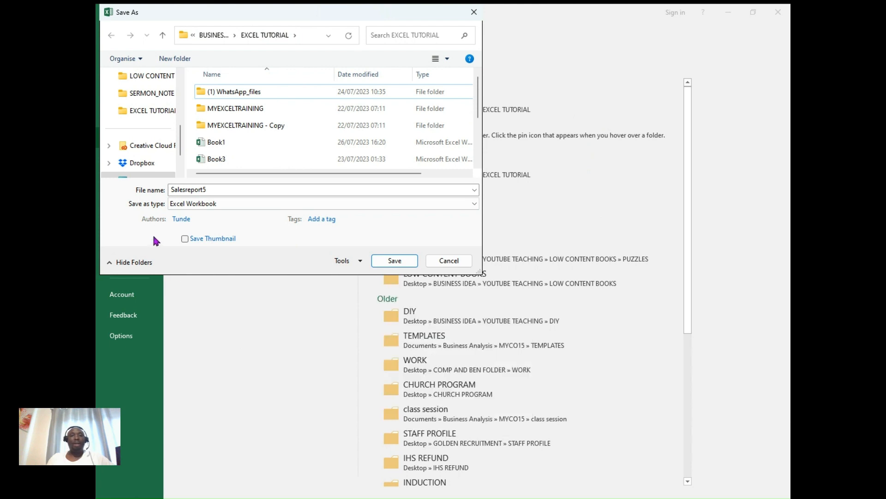
{"action": "left_click", "coordinate": [398, 261]}
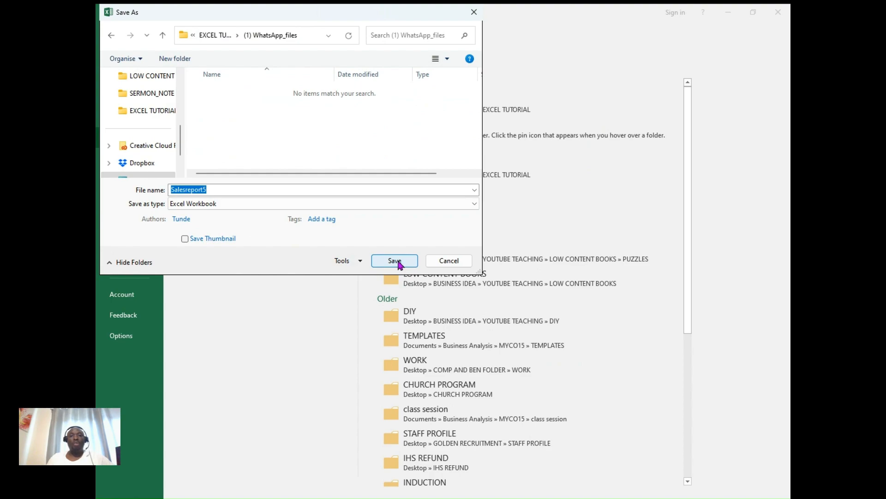
{"action": "left_click", "coordinate": [398, 261]}
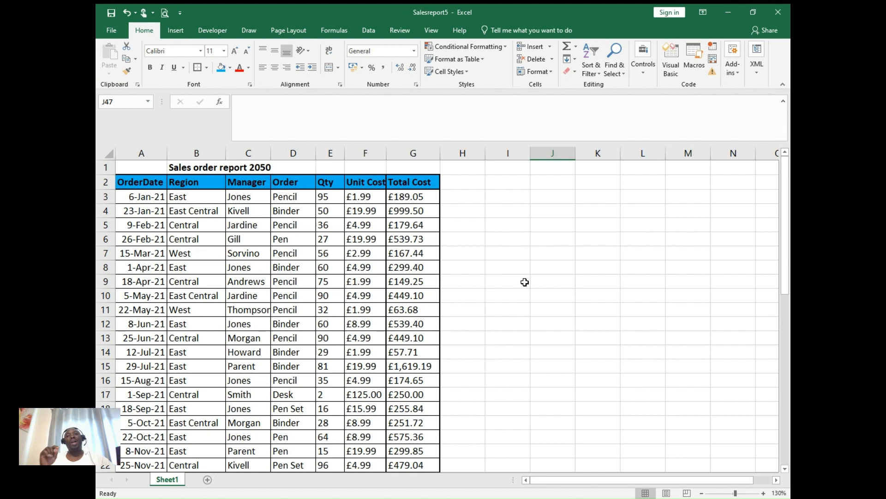
{"action": "left_click", "coordinate": [471, 205]}
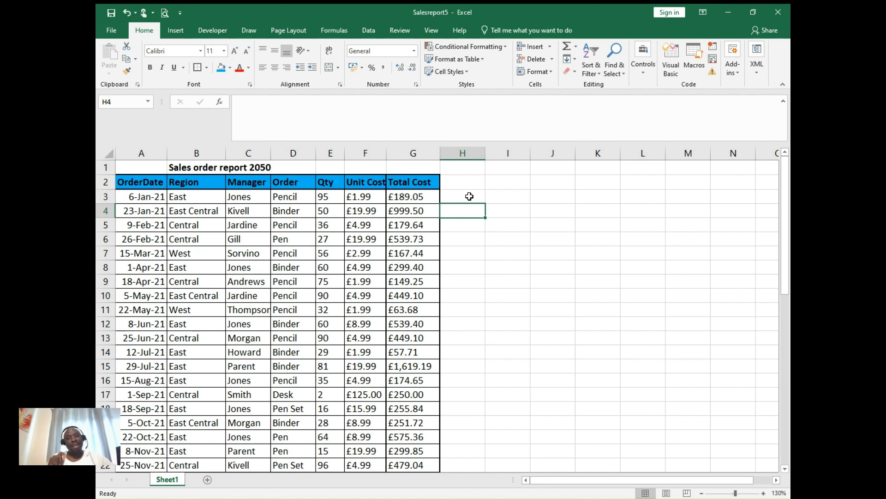
{"action": "left_click", "coordinate": [466, 193]}
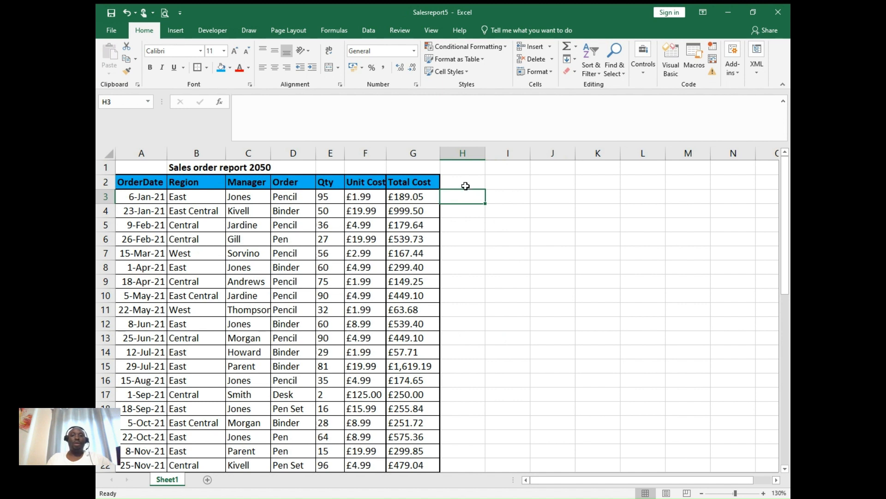
{"action": "left_click", "coordinate": [467, 209]}
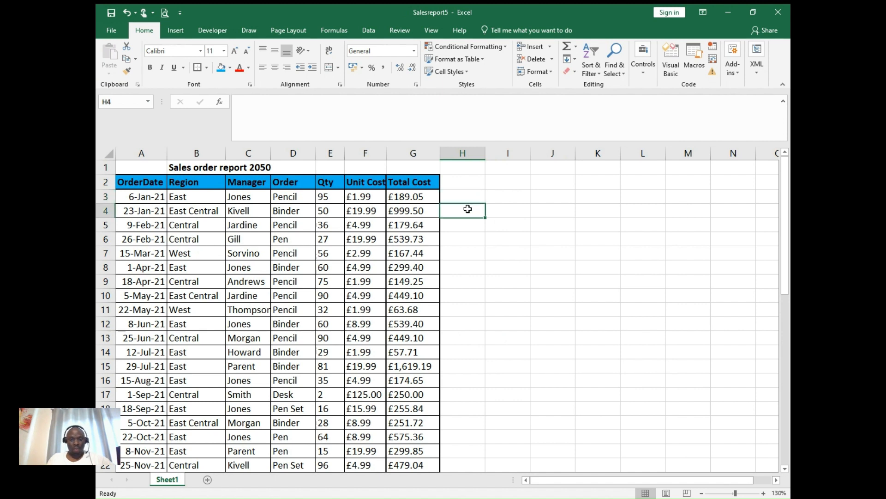
{"action": "left_click", "coordinate": [561, 225]}
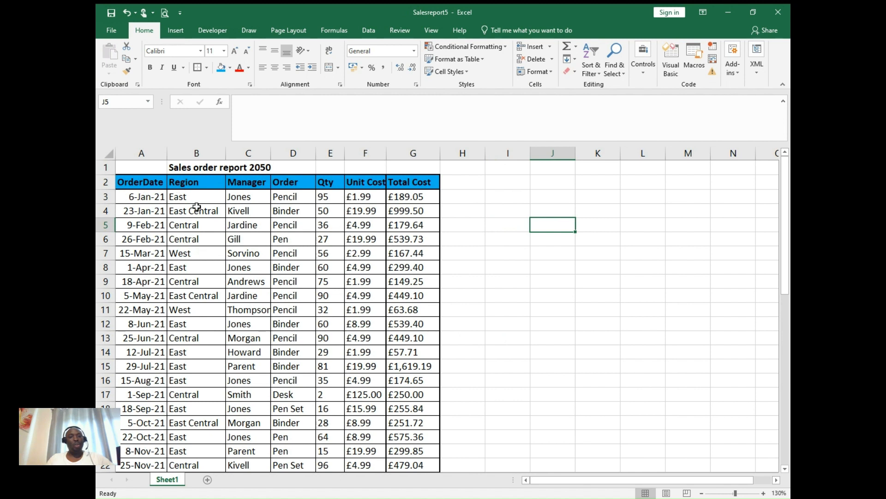
- Insert a PivotChart with a PivotTable from the order data A2:G45, placed at cell I4 of the same sheet
{"action": "left_click", "coordinate": [135, 178]}
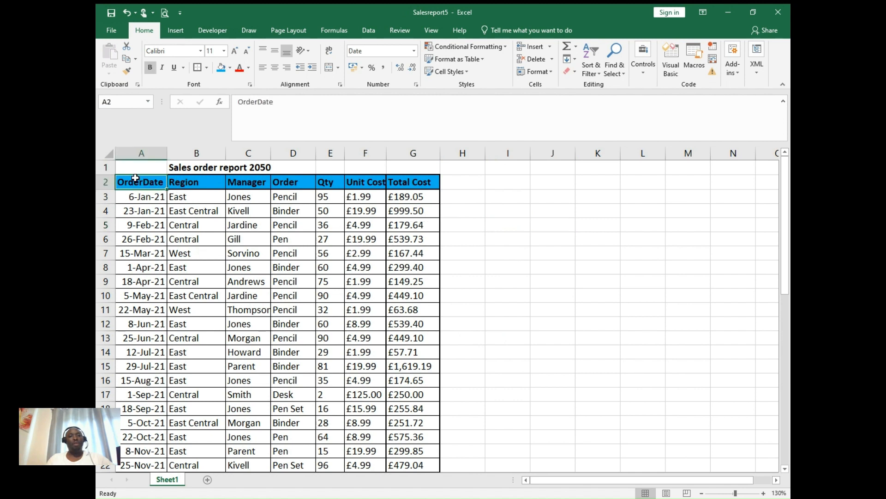
{"action": "key", "text": "ctrl+shift+Right"}
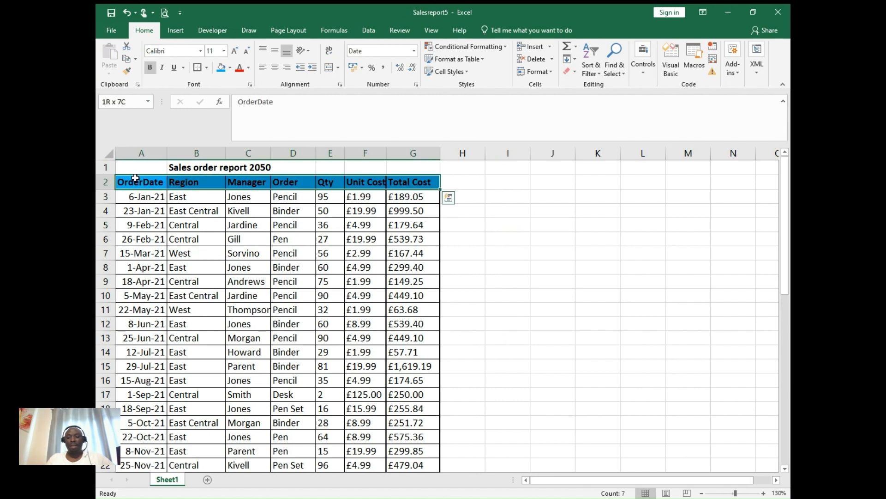
{"action": "key", "text": "ctrl+shift+Down"}
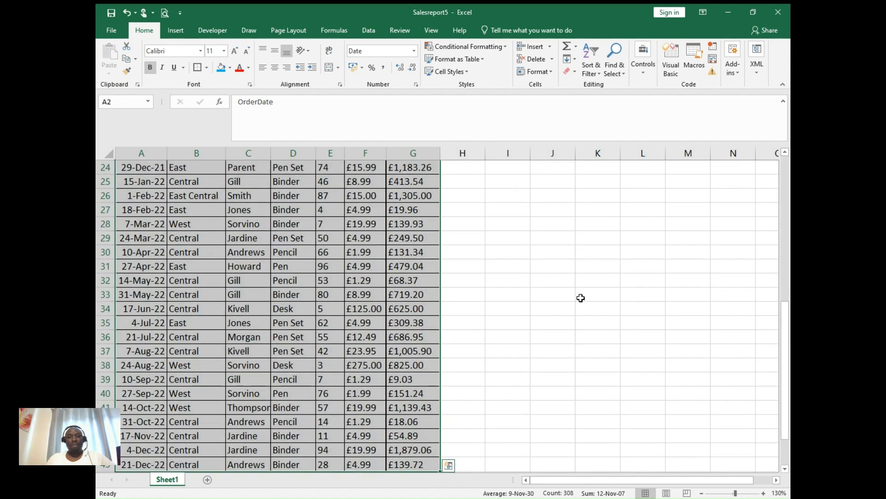
{"action": "left_click_drag", "start_coordinate": [786, 350], "coordinate": [788, 376]}
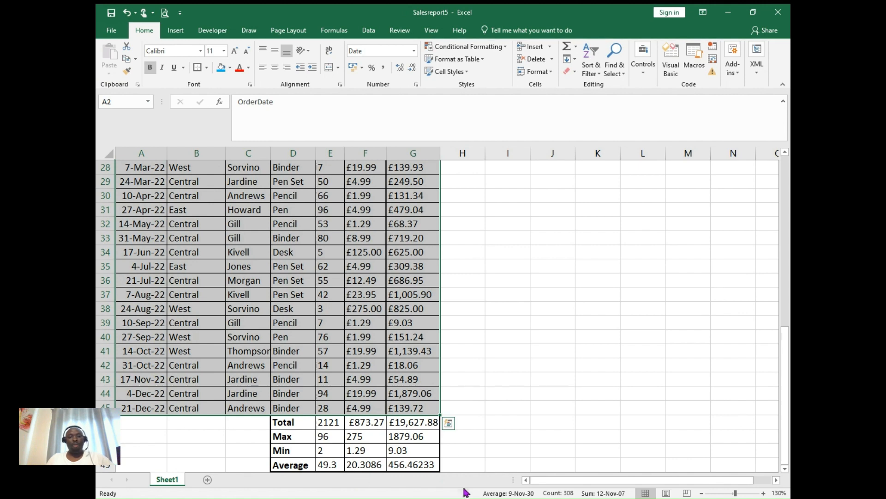
{"action": "left_click_drag", "start_coordinate": [788, 433], "coordinate": [787, 174]}
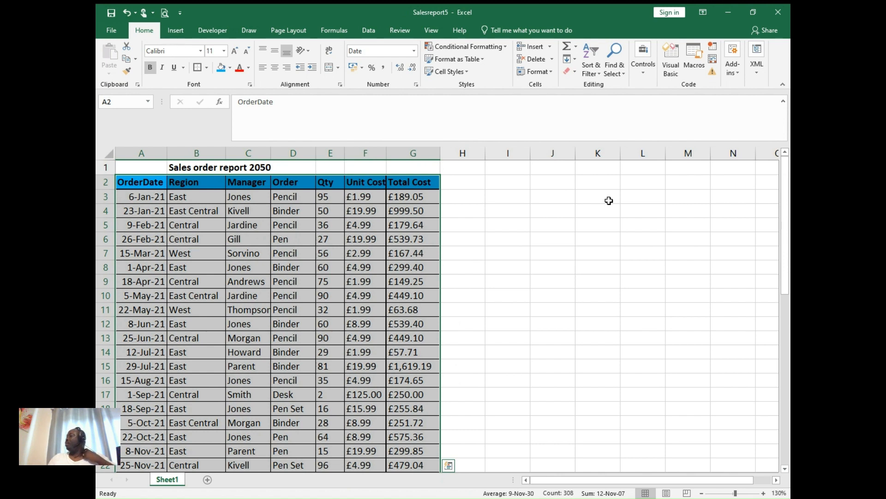
{"action": "left_click", "coordinate": [182, 32]}
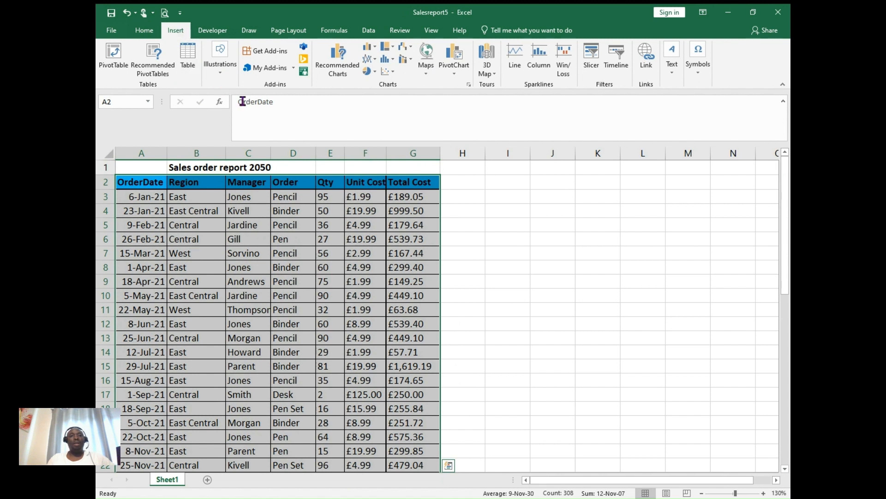
{"action": "left_click", "coordinate": [455, 74]}
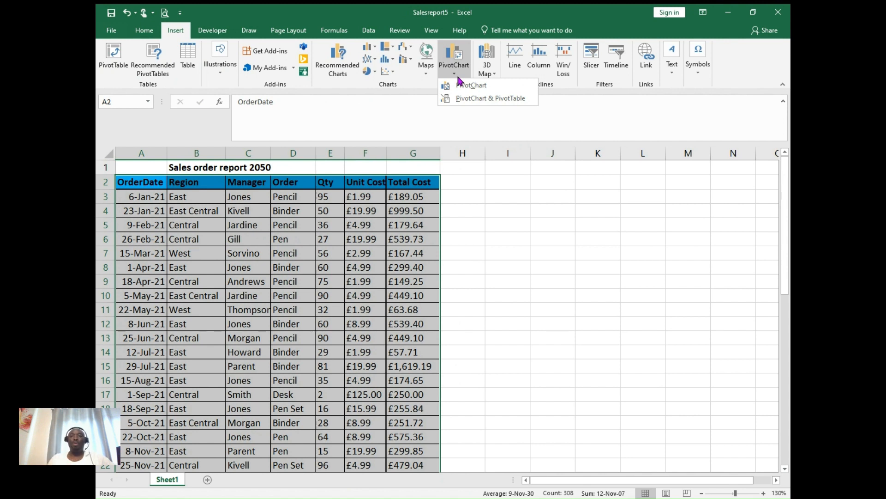
{"action": "left_click", "coordinate": [489, 98]}
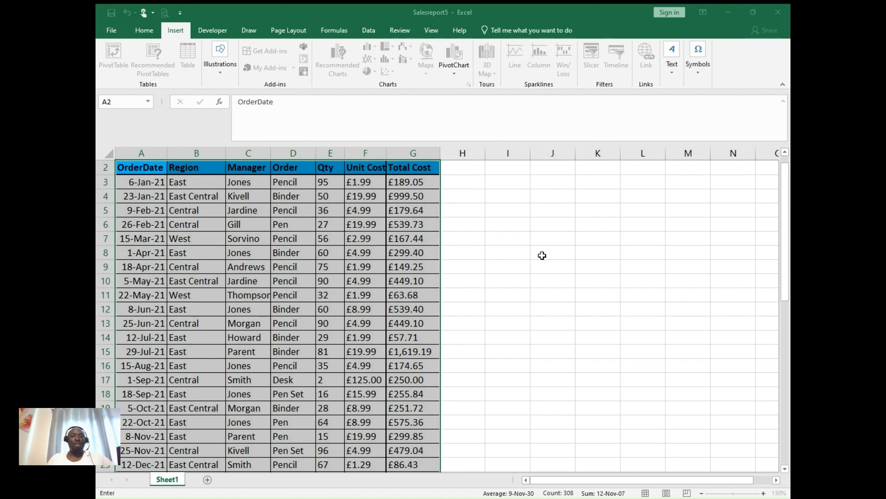
{"action": "left_click", "coordinate": [516, 198]}
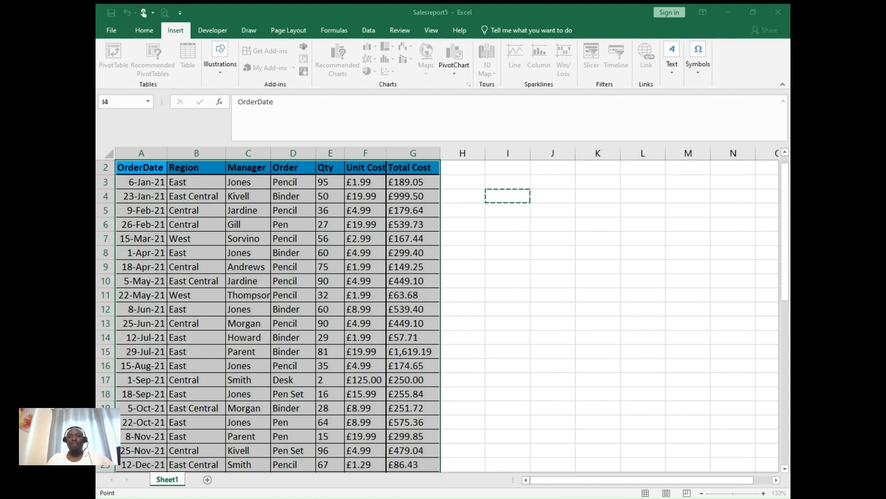
{"action": "left_click", "coordinate": [281, 240]}
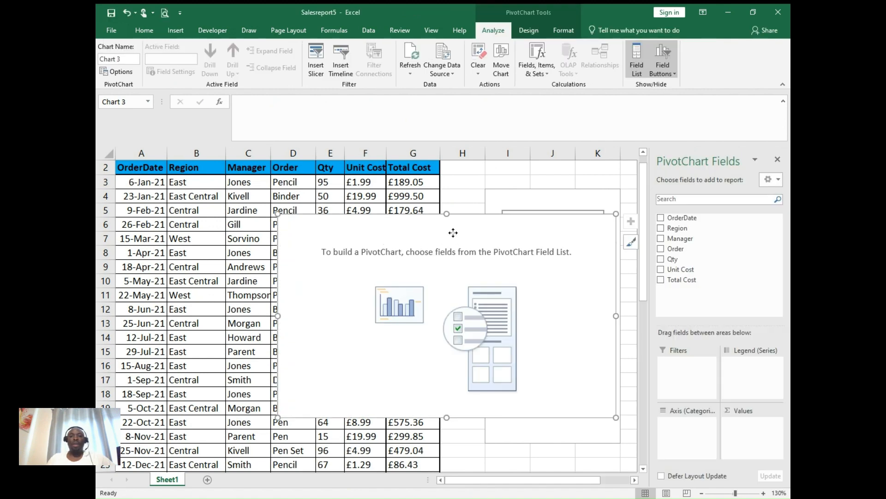
- Move the PivotChart clear of the PivotTable and plot Total Cost as values with Region on the category axis
{"action": "left_click_drag", "start_coordinate": [453, 233], "coordinate": [308, 239]}
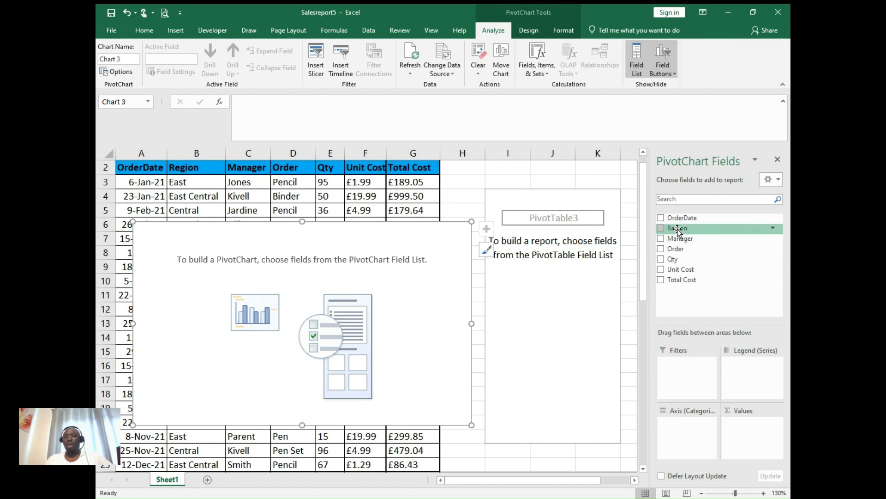
{"action": "left_click_drag", "start_coordinate": [677, 231], "coordinate": [685, 437]}
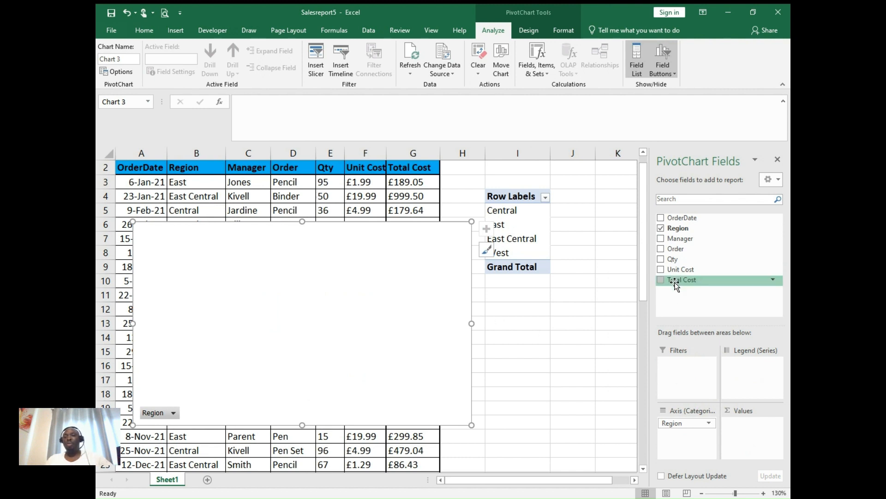
{"action": "left_click_drag", "start_coordinate": [675, 282], "coordinate": [752, 440]}
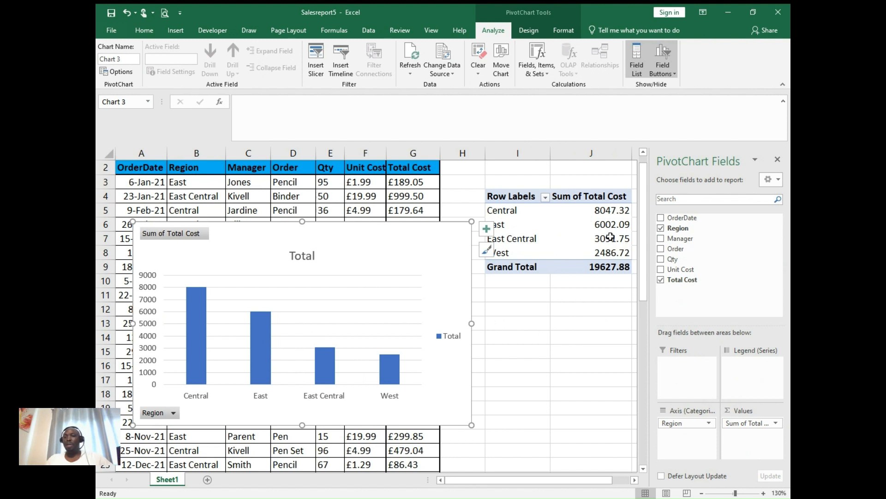
{"action": "mouse_move", "coordinate": [610, 246]}
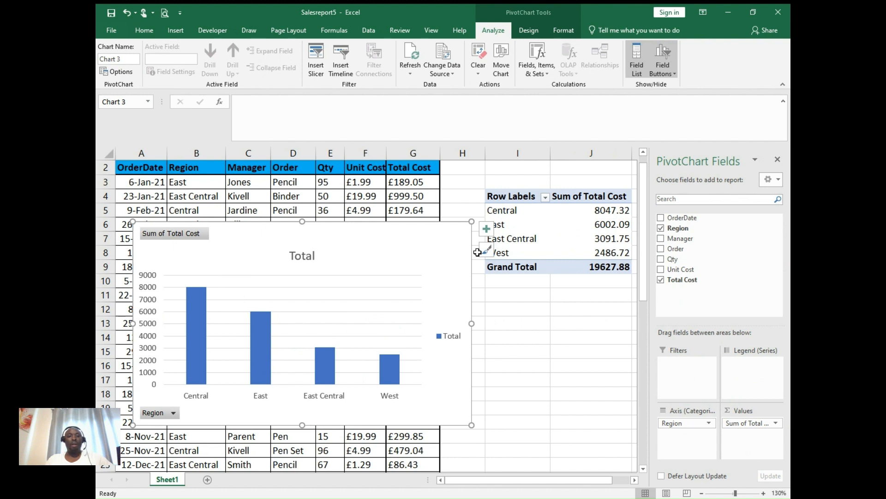
- Add axis titles to the PivotChart
{"action": "left_click", "coordinate": [487, 232]}
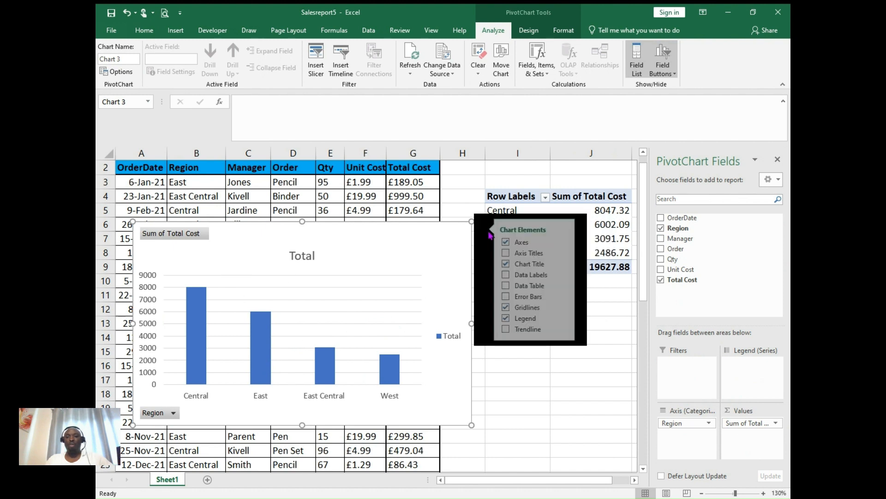
{"action": "left_click", "coordinate": [513, 253]}
{"action": "left_click", "coordinate": [514, 253]}
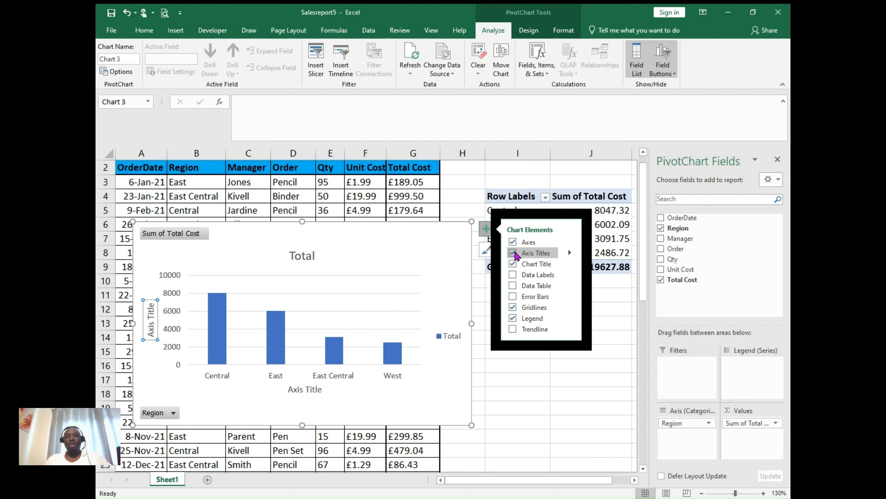
- Add Manager beneath Region on the PivotChart's category axis and leave the chart without data labels or a trendline
{"action": "left_click", "coordinate": [516, 276]}
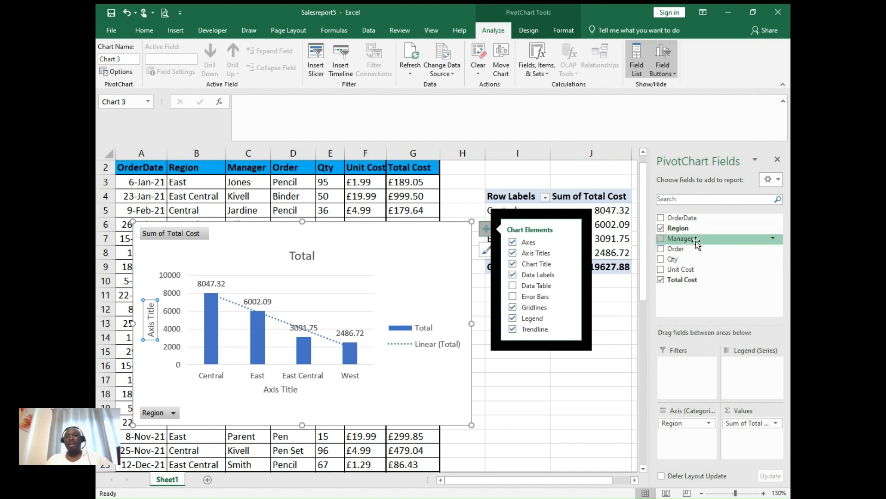
{"action": "left_click_drag", "start_coordinate": [696, 240], "coordinate": [700, 446]}
{"action": "left_click", "coordinate": [486, 229]}
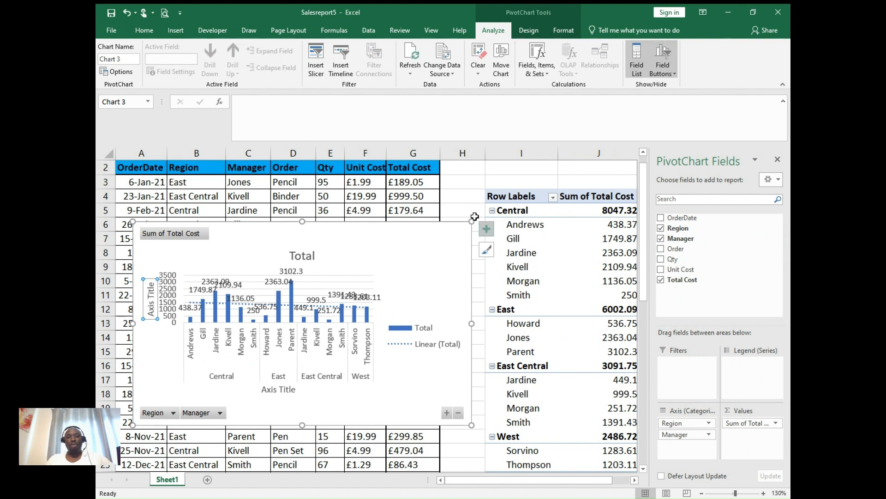
{"action": "left_click", "coordinate": [486, 228]}
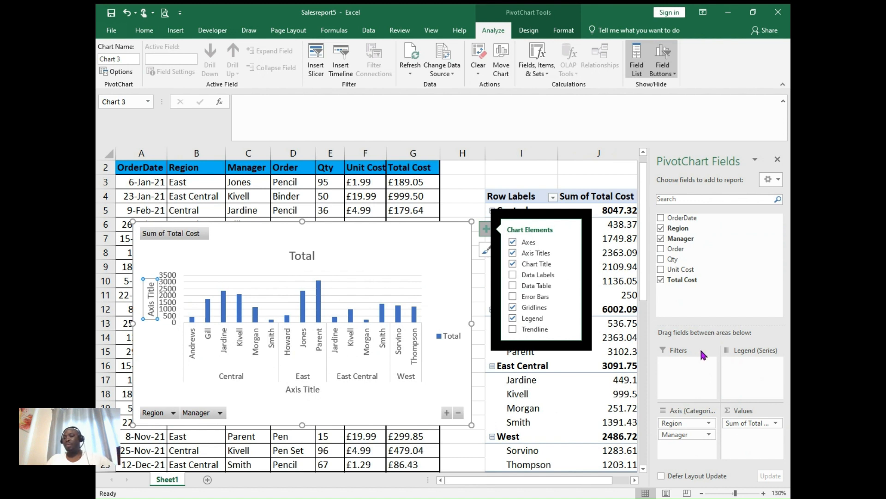
{"action": "left_click", "coordinate": [486, 231]}
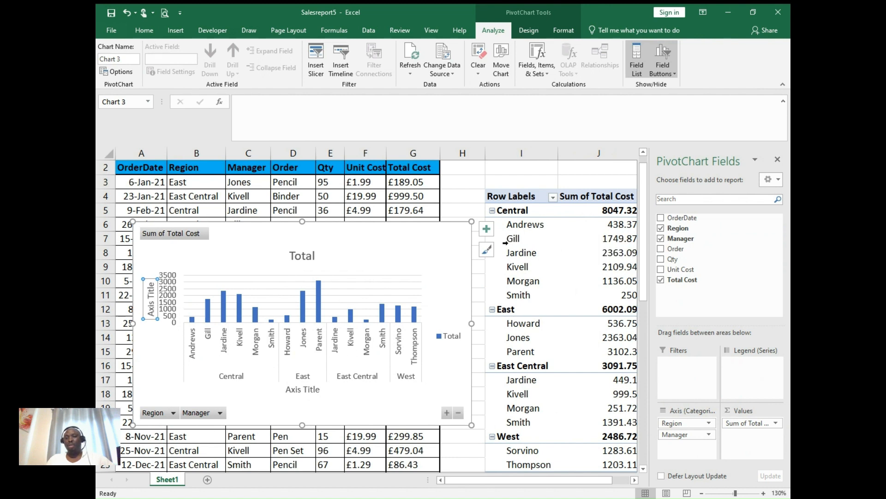
- Change the Region field's settings so managers are listed in a separate column without region subtotals
{"action": "left_click", "coordinate": [709, 423]}
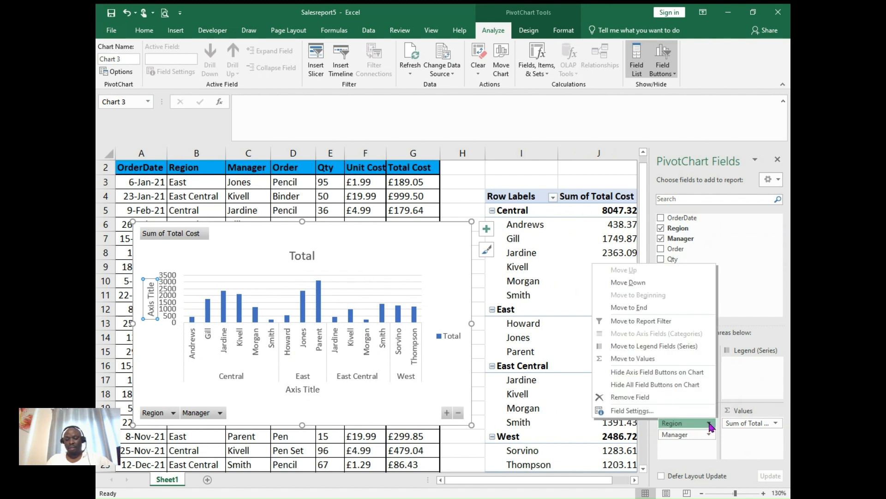
{"action": "left_click", "coordinate": [641, 411]}
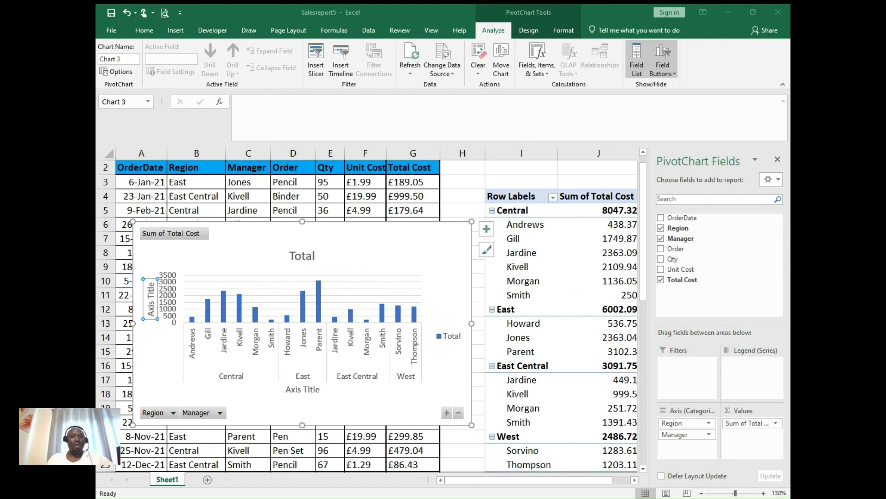
{"action": "left_click", "coordinate": [289, 256]}
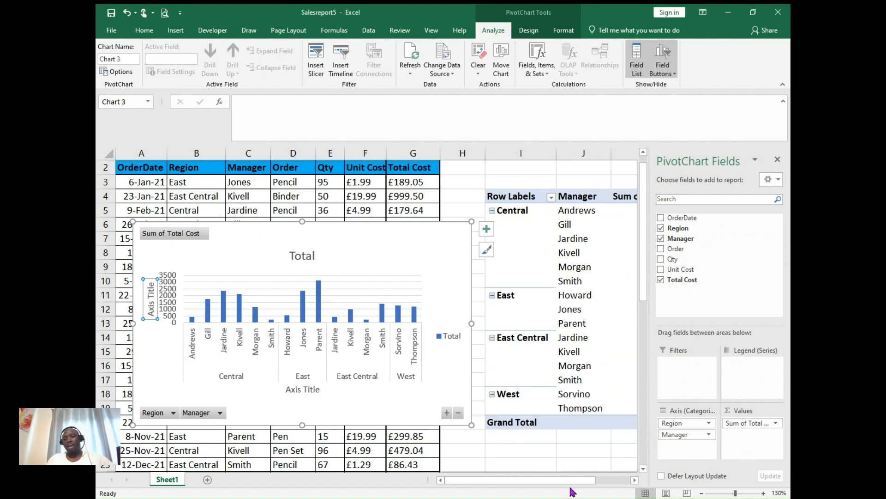
- Close the PivotChart field list and place the chart, reduced in size, just below the PivotTable's Grand Total row
{"action": "left_click_drag", "start_coordinate": [572, 482], "coordinate": [604, 483]}
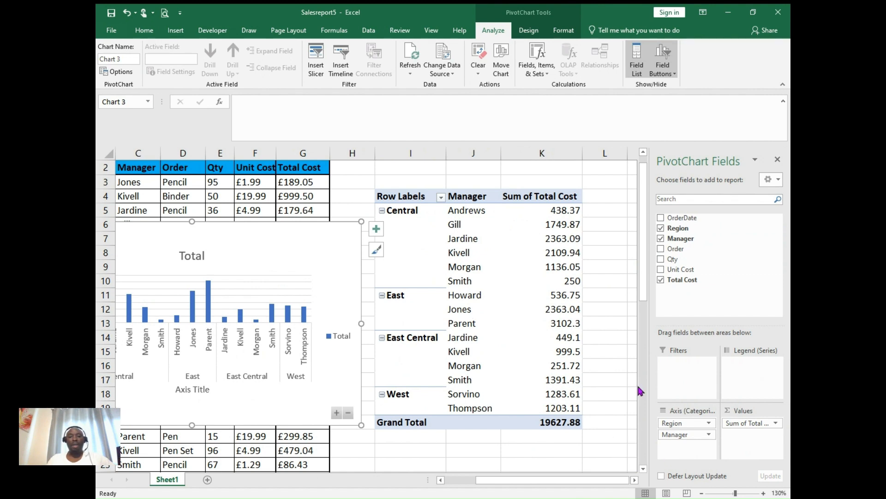
{"action": "left_click_drag", "start_coordinate": [642, 272], "coordinate": [643, 295]}
{"action": "mouse_move", "coordinate": [265, 205]}
{"action": "left_mouse_down"}
{"action": "mouse_move", "coordinate": [437, 340]}
{"action": "mouse_move", "coordinate": [527, 371]}
{"action": "left_mouse_up"}
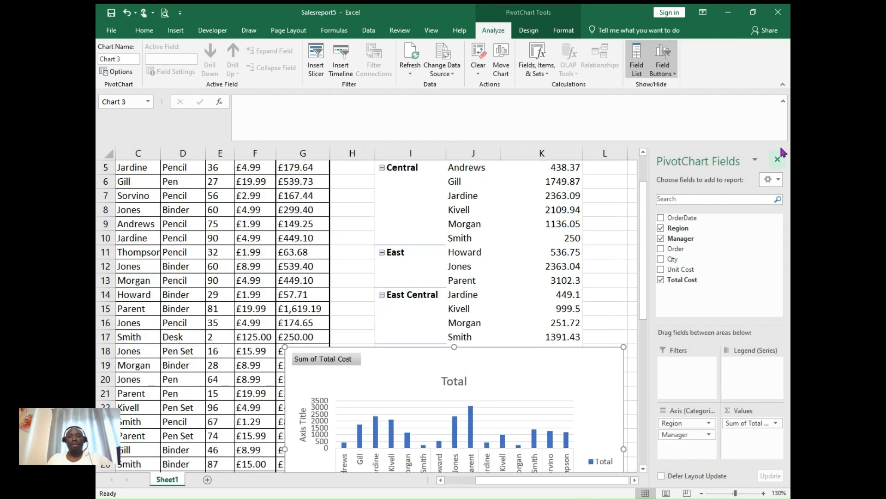
{"action": "left_click", "coordinate": [778, 160]}
{"action": "left_click_drag", "start_coordinate": [785, 184], "coordinate": [784, 247]}
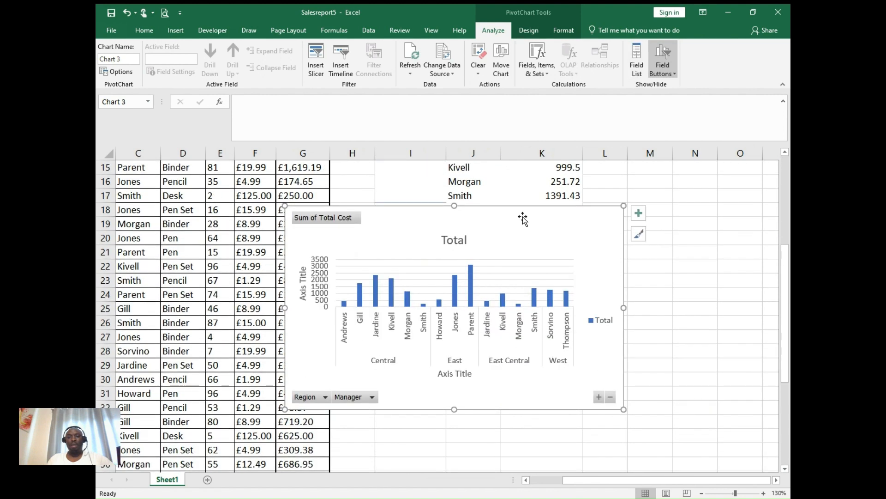
{"action": "left_click_drag", "start_coordinate": [522, 224], "coordinate": [568, 289]}
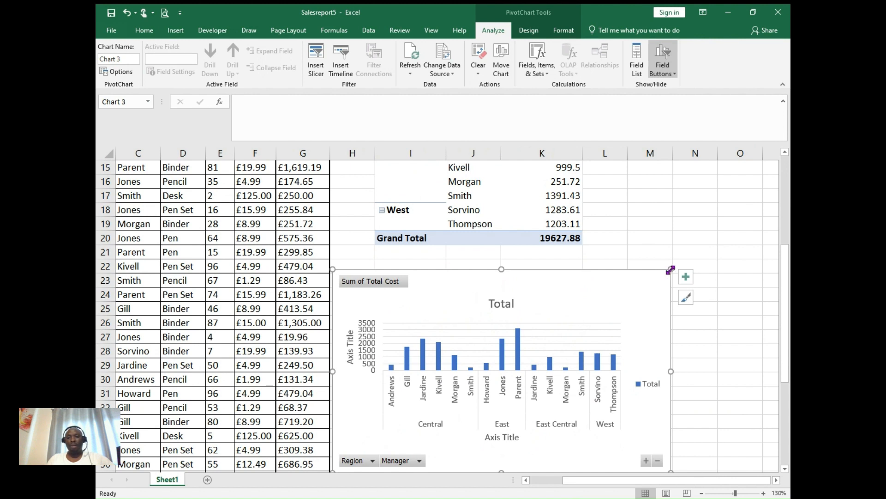
{"action": "left_click_drag", "start_coordinate": [670, 270], "coordinate": [593, 301]}
{"action": "left_click_drag", "start_coordinate": [524, 330], "coordinate": [550, 282]}
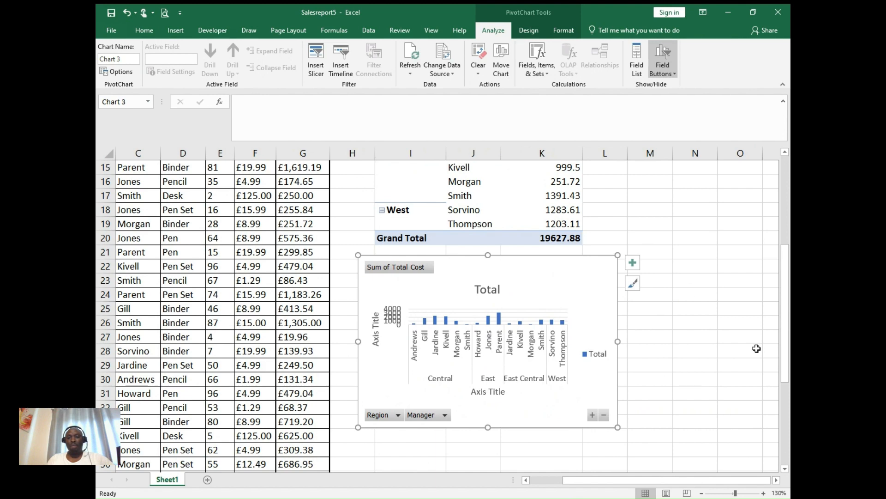
- Rename the PivotTable's Row Labels header in I4 as Region
{"action": "left_click_drag", "start_coordinate": [785, 328], "coordinate": [778, 288]}
{"action": "left_click", "coordinate": [499, 215]}
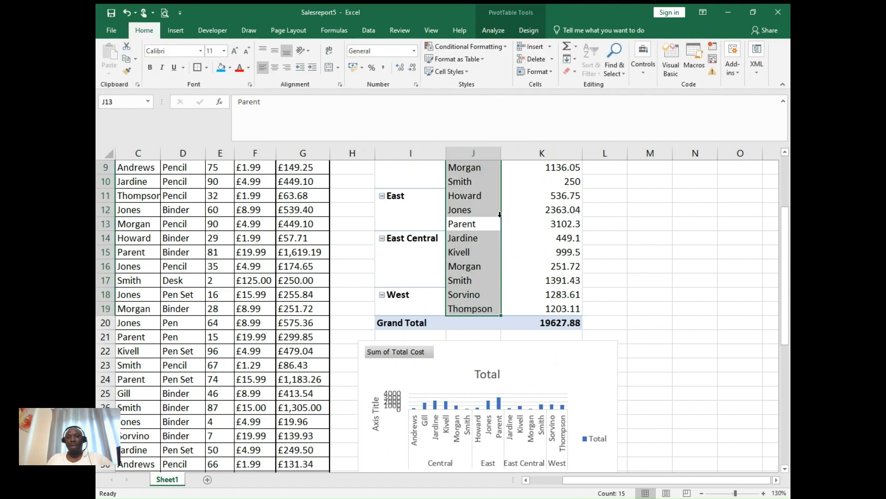
{"action": "left_click", "coordinate": [520, 212]}
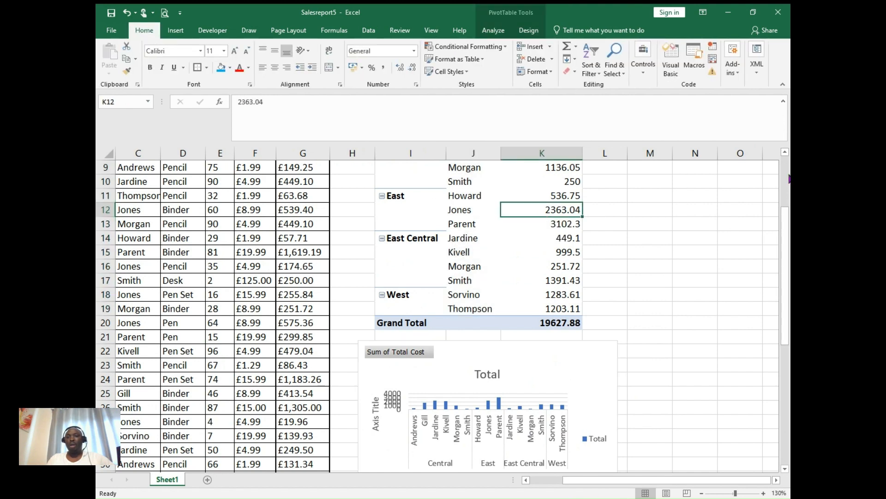
{"action": "scroll", "coordinate": [788, 176], "scroll_direction": "up", "scroll_amount": 3}
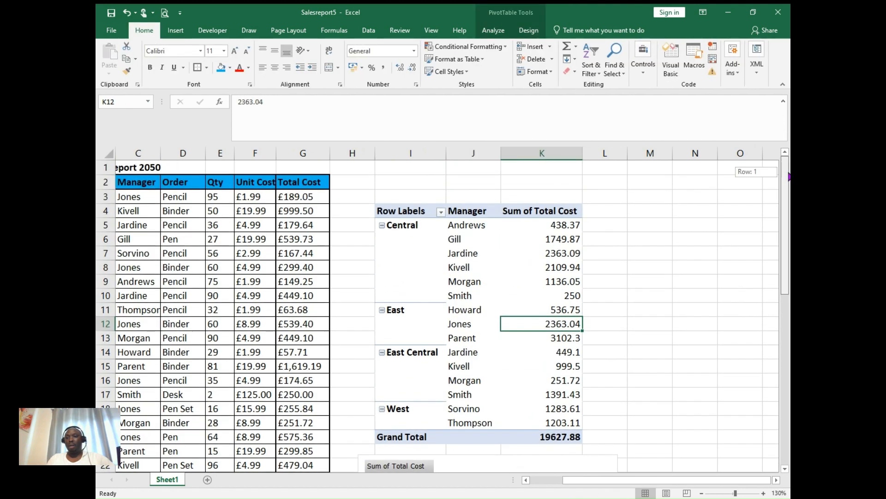
{"action": "left_click", "coordinate": [468, 213]}
{"action": "left_click", "coordinate": [419, 216]}
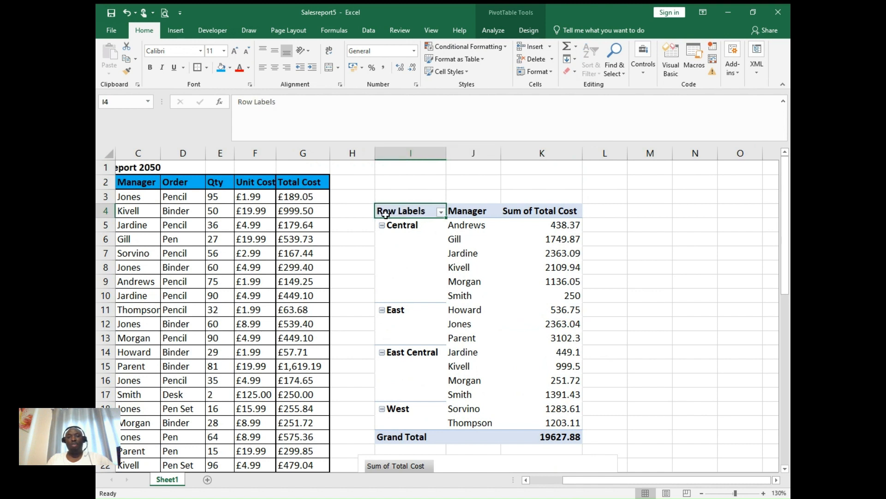
{"action": "double_click", "coordinate": [426, 211]}
{"action": "key", "text": "BackSpace"}
{"action": "key", "text": "BackSpace"}
{"action": "key", "text": "BackSpace"}
{"action": "key", "text": "BackSpace"}
{"action": "key", "text": "BackSpace"}
{"action": "key", "text": "BackSpace"}
{"action": "key", "text": "BackSpace"}
{"action": "key", "text": "BackSpace"}
{"action": "key", "text": "BackSpace"}
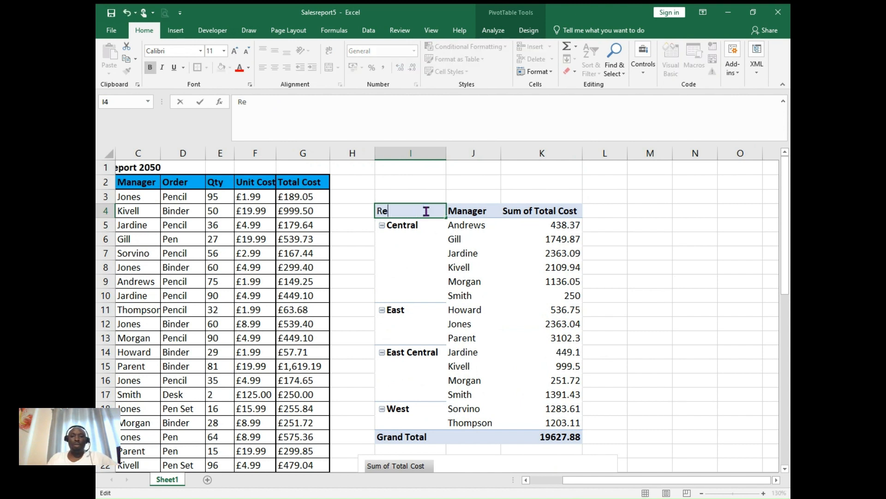
{"action": "type", "text": "egion"}
{"action": "key", "text": "Return"}
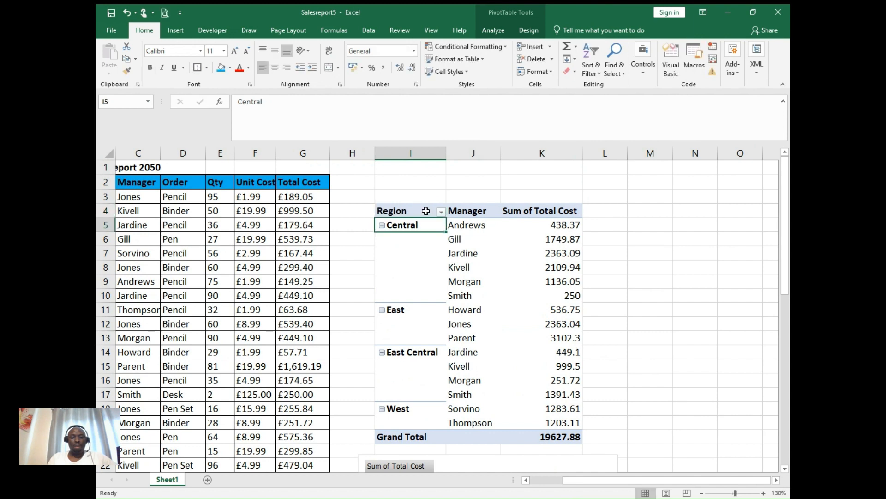
- Examine the PivotTable's manager entries, filter options, cost values and Grand Total, and compare them with the PivotChart
{"action": "left_click", "coordinate": [491, 261]}
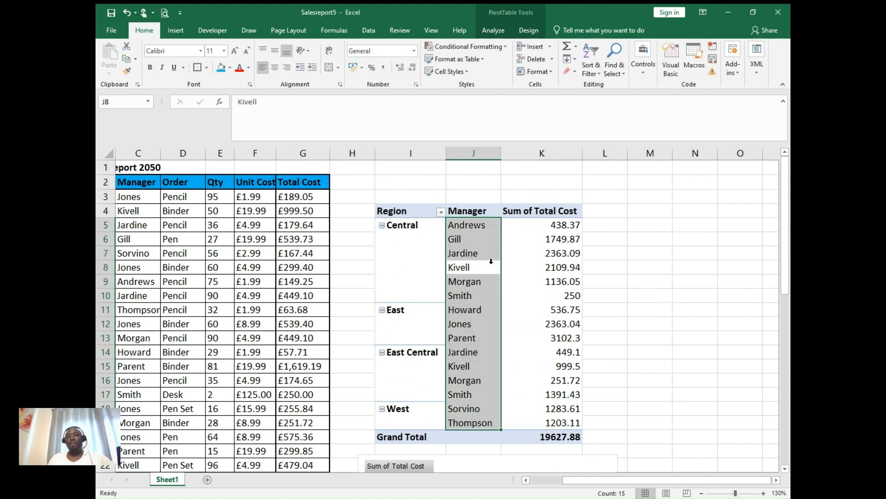
{"action": "left_click", "coordinate": [441, 212]}
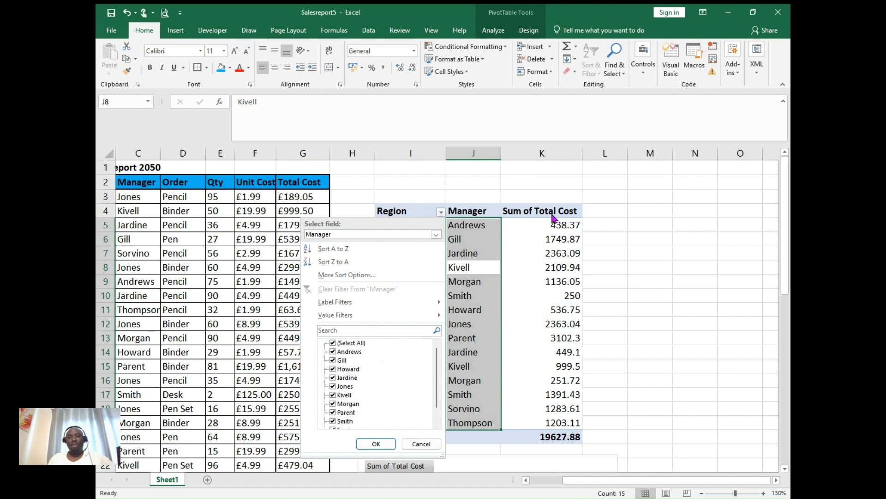
{"action": "left_click", "coordinate": [624, 222]}
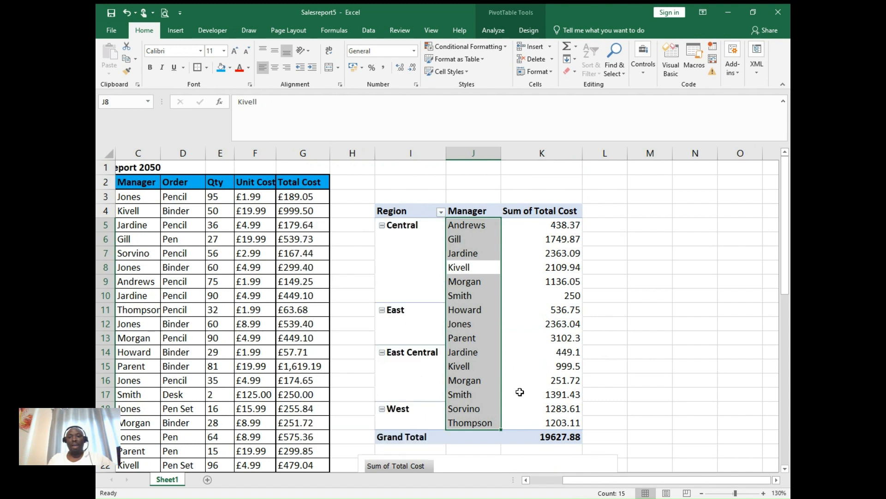
{"action": "left_click", "coordinate": [536, 363]}
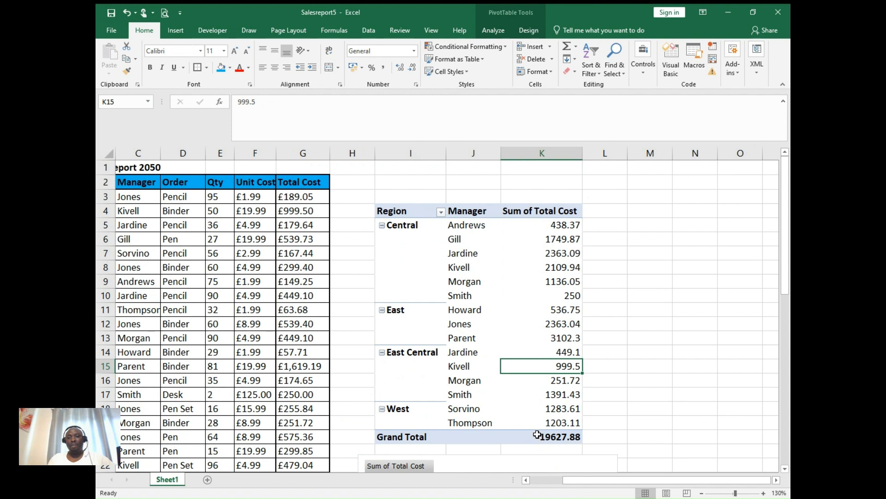
{"action": "left_click", "coordinate": [537, 434]}
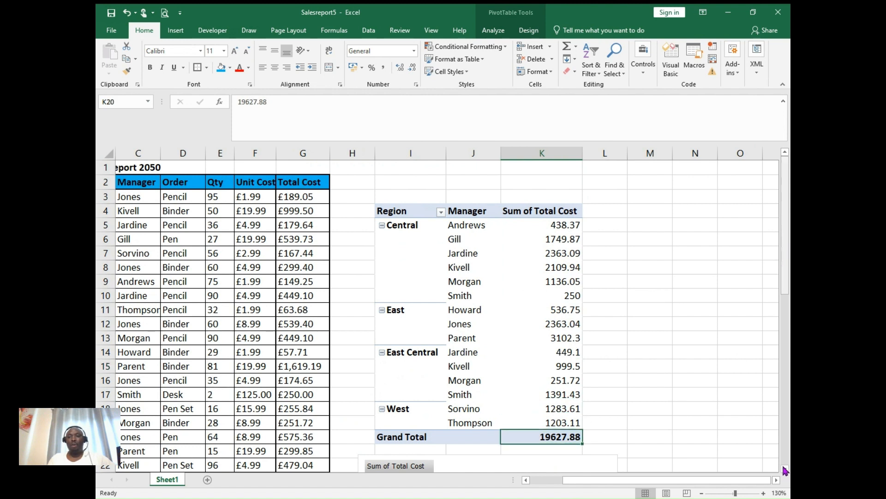
{"action": "left_click", "coordinate": [786, 469]}
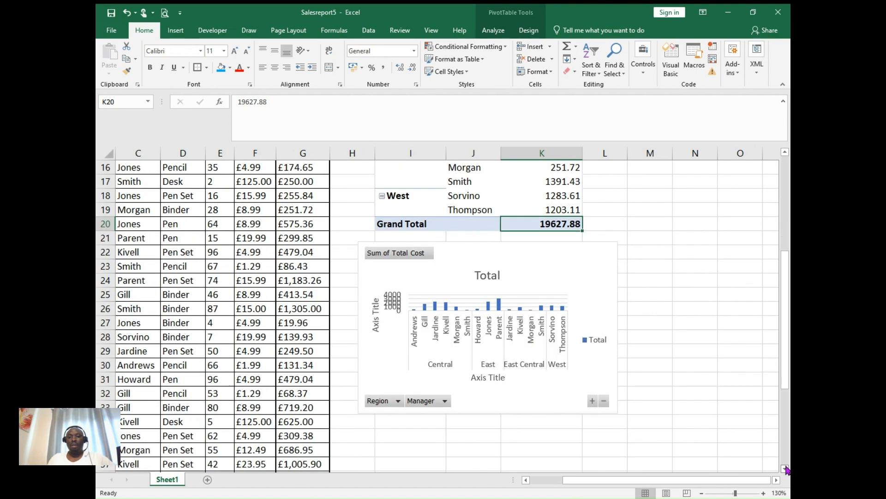
{"action": "left_click", "coordinate": [558, 401]}
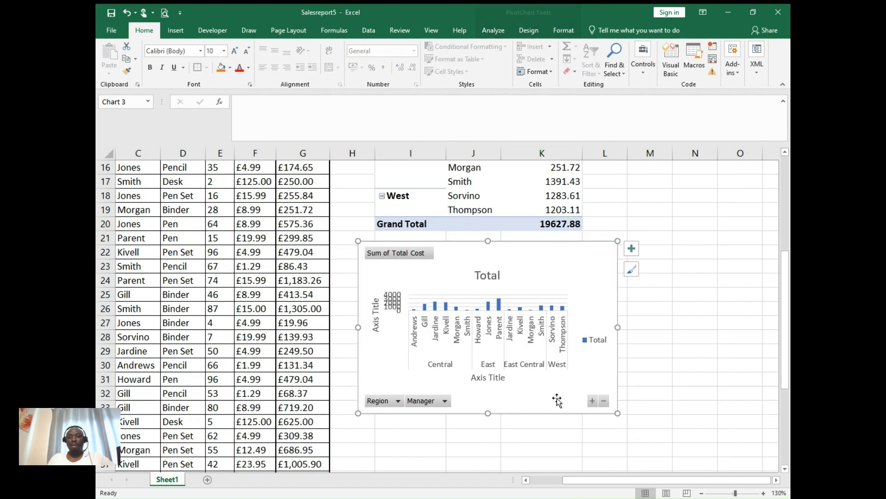
{"action": "left_click", "coordinate": [574, 209]}
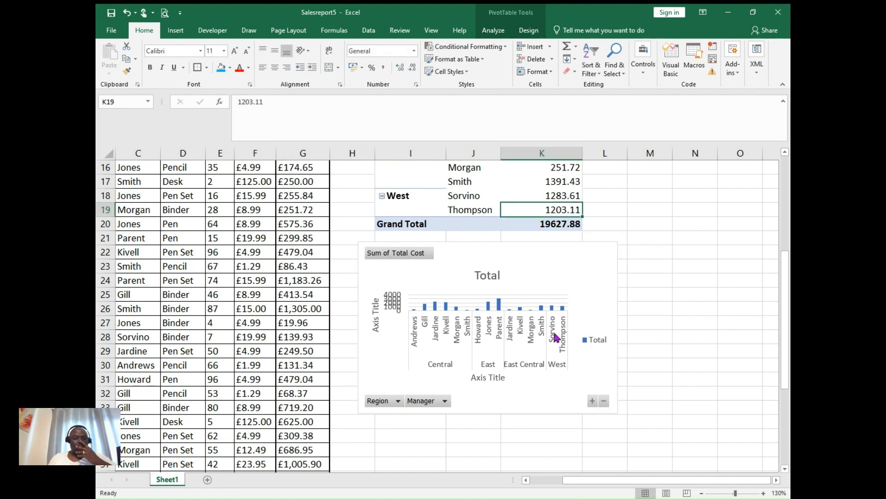
{"action": "left_click", "coordinate": [538, 311]}
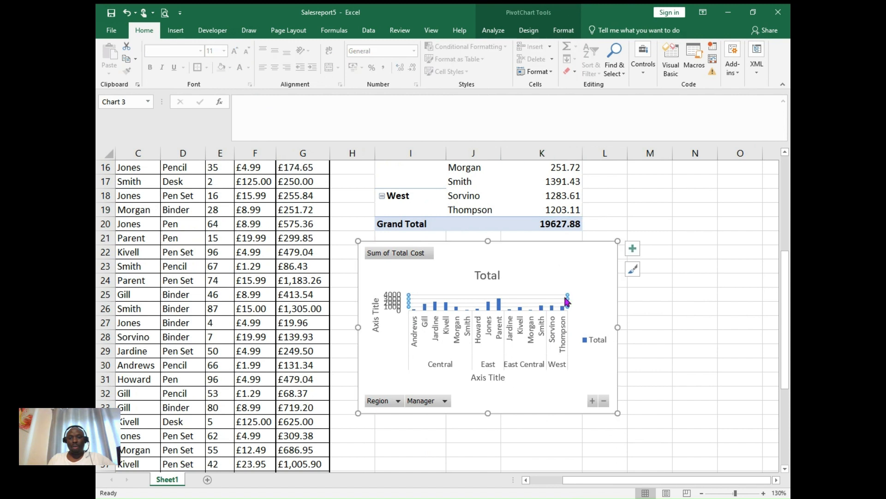
- Enlarge the PivotChart so its value axis is readable, reposition it below the Grand Total row and narrow its width
{"action": "left_click_drag", "start_coordinate": [524, 392], "coordinate": [522, 438]}
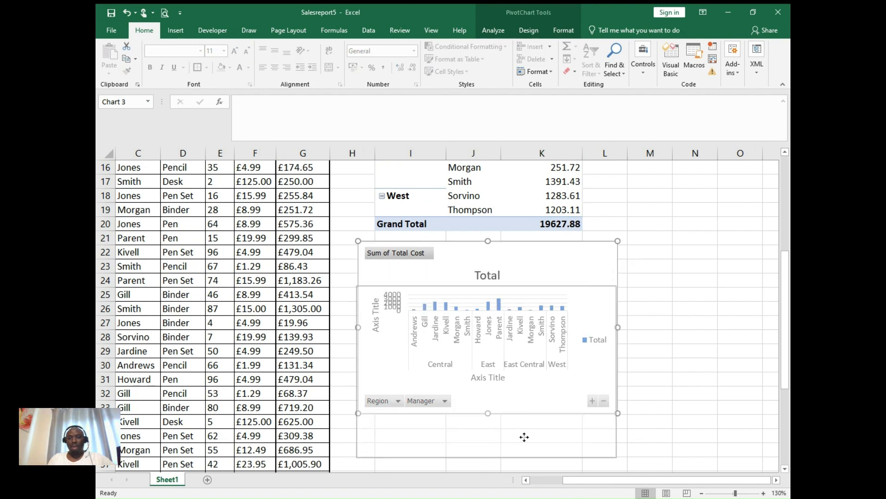
{"action": "left_click", "coordinate": [650, 309]}
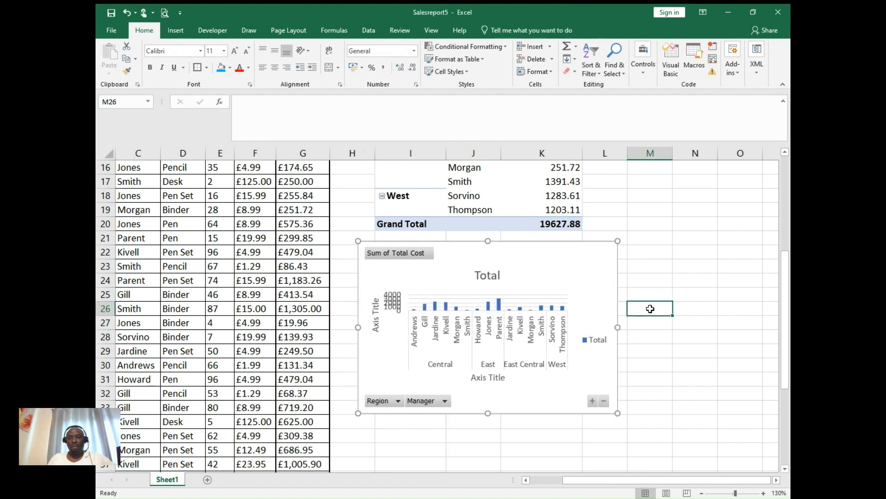
{"action": "left_click", "coordinate": [610, 254]}
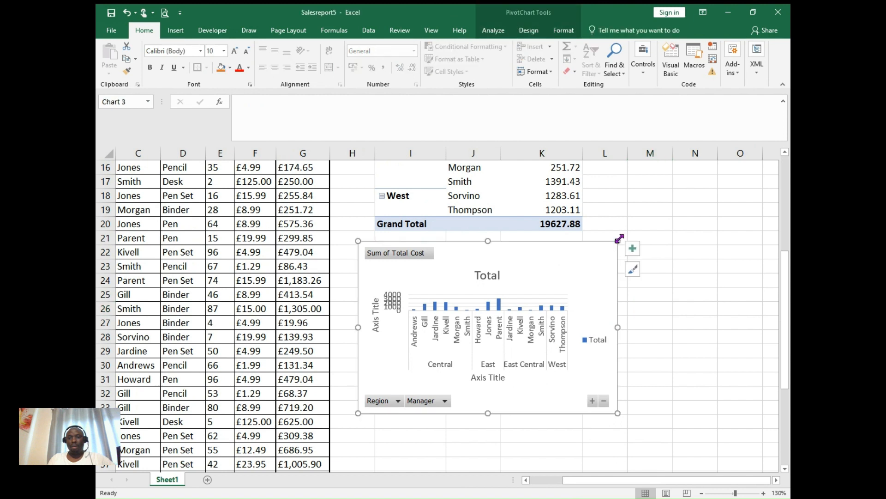
{"action": "left_click_drag", "start_coordinate": [618, 240], "coordinate": [658, 183]}
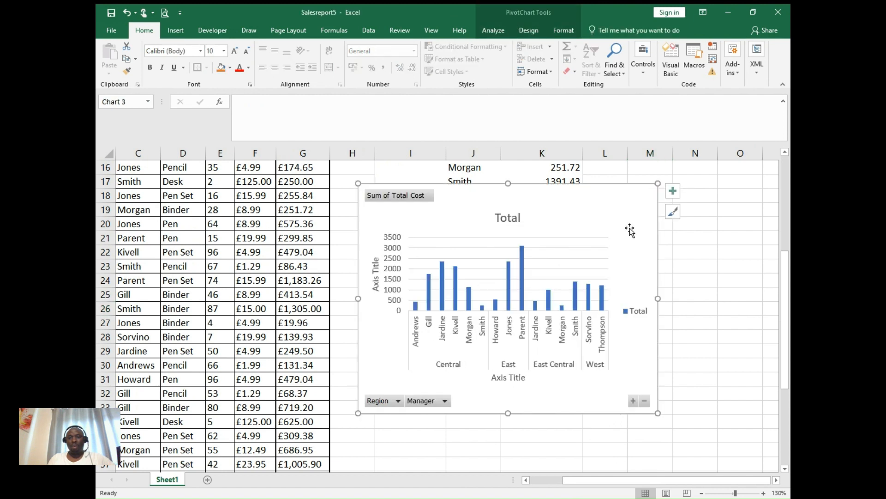
{"action": "mouse_move", "coordinate": [630, 231]}
{"action": "left_mouse_down"}
{"action": "mouse_move", "coordinate": [623, 310]}
{"action": "mouse_move", "coordinate": [620, 289]}
{"action": "left_mouse_up"}
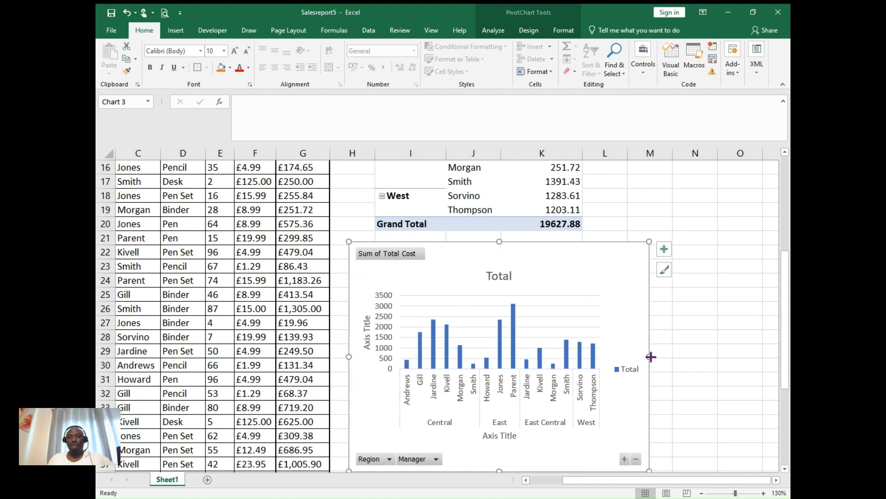
{"action": "left_click_drag", "start_coordinate": [651, 357], "coordinate": [607, 359]}
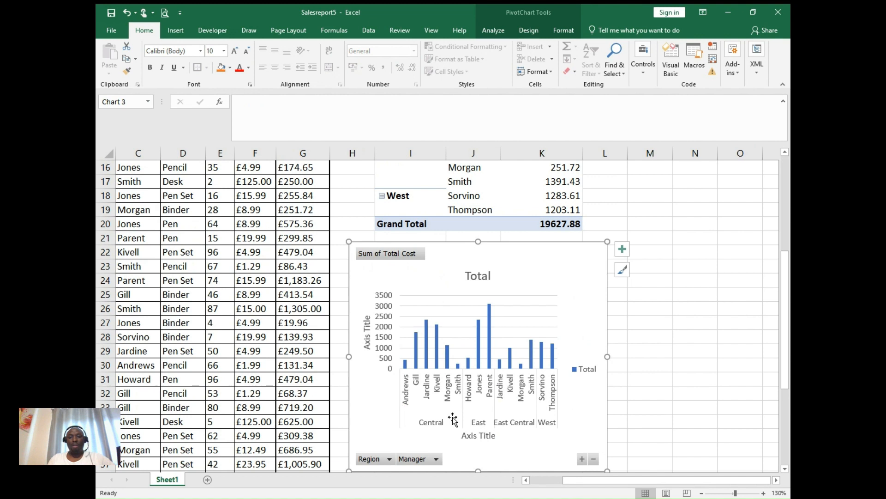
{"action": "left_click", "coordinate": [704, 380]}
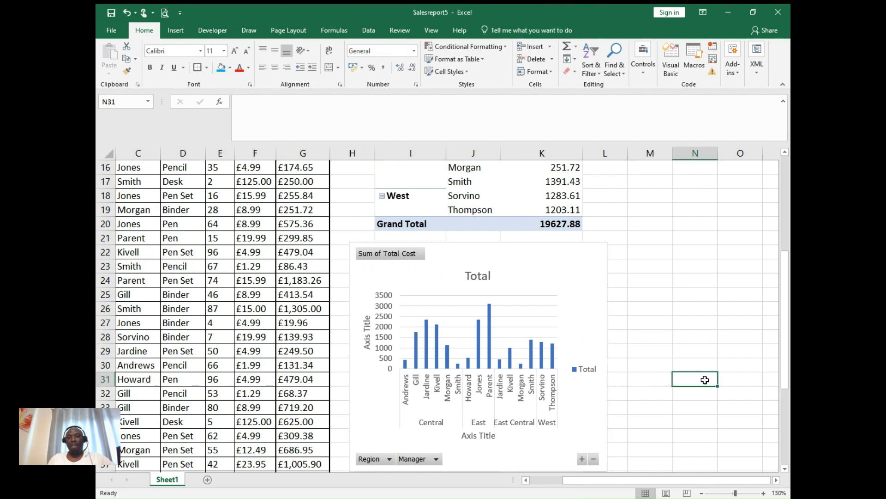
{"action": "left_click", "coordinate": [544, 289]}
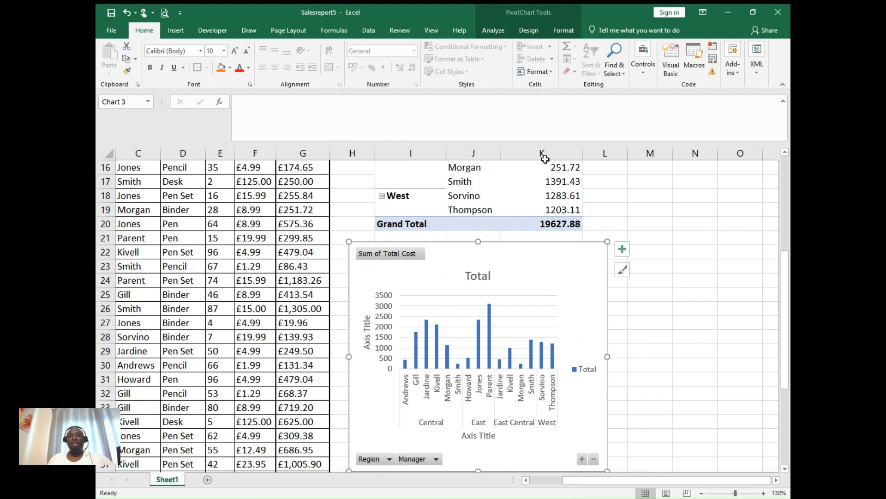
- Apply chart Style 5 to the PivotChart and remove its data labels and gridlines
{"action": "left_click", "coordinate": [529, 33]}
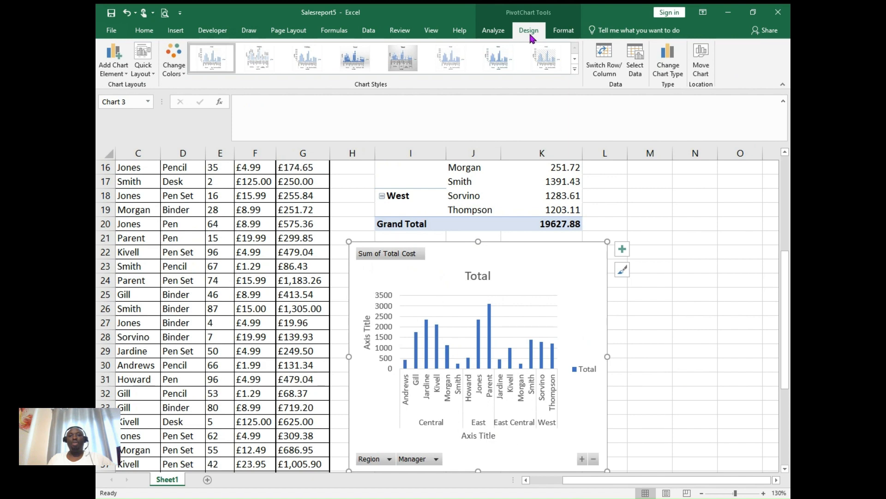
{"action": "left_click", "coordinate": [405, 55]}
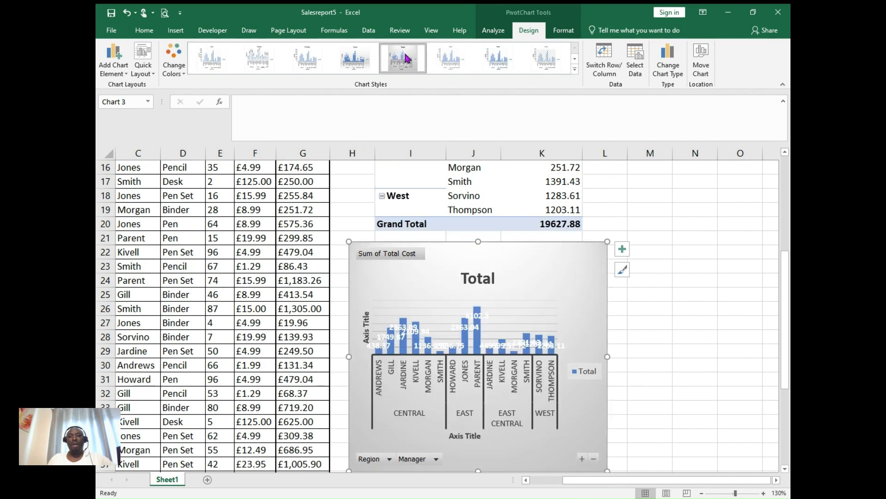
{"action": "left_click", "coordinate": [621, 252]}
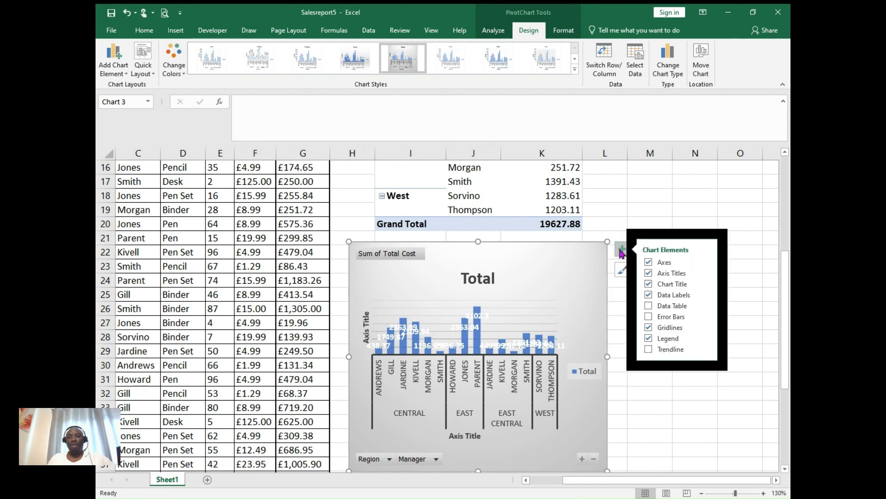
{"action": "left_click", "coordinate": [649, 295]}
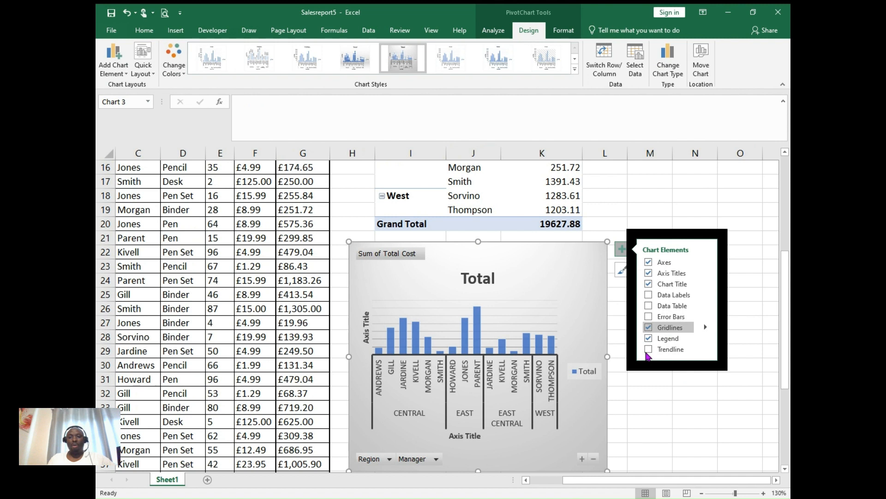
{"action": "left_click", "coordinate": [649, 327]}
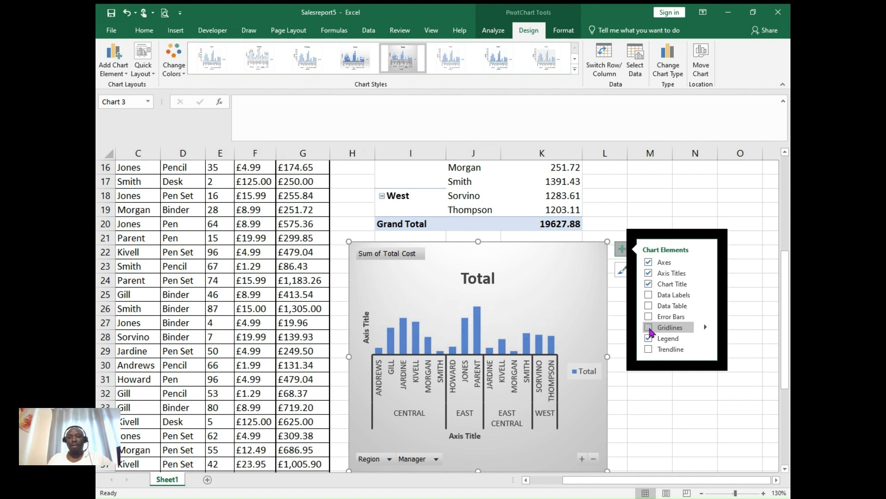
{"action": "left_click", "coordinate": [509, 313]}
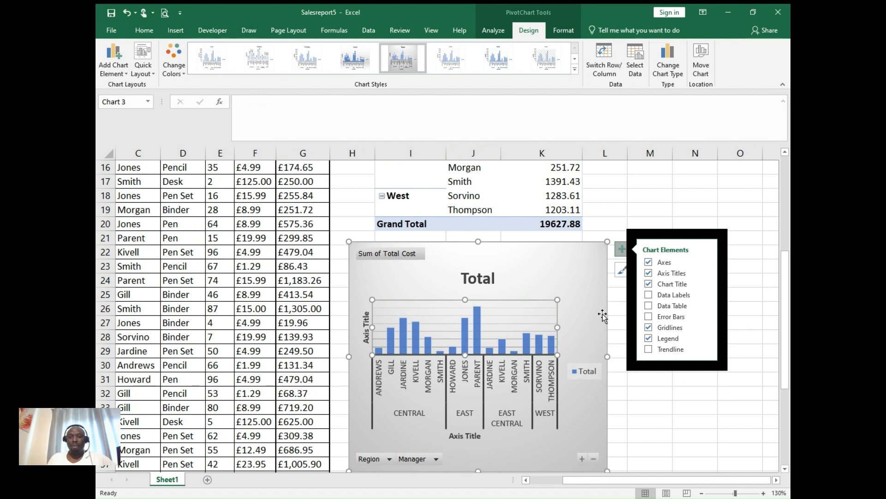
{"action": "left_click", "coordinate": [648, 327]}
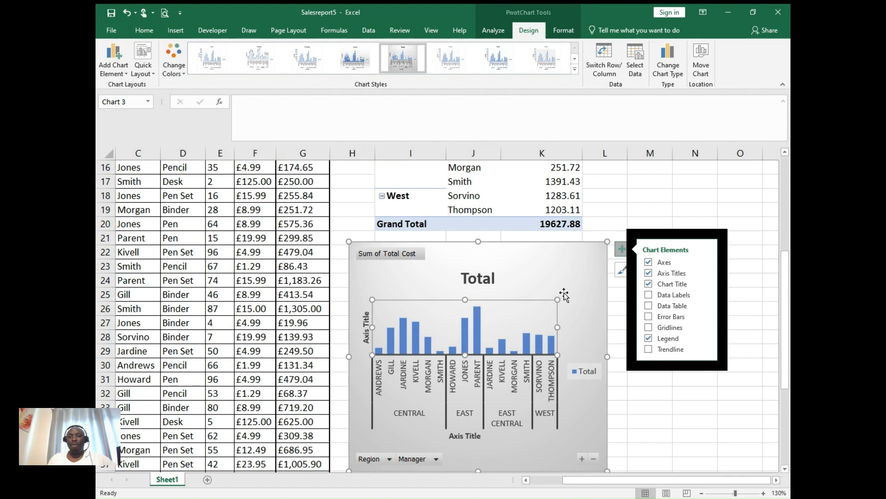
{"action": "left_click", "coordinate": [566, 274]}
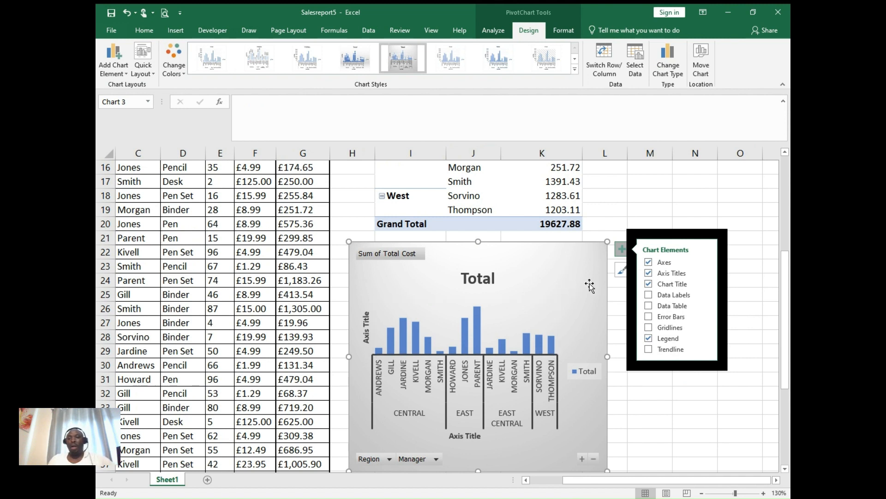
{"action": "left_click", "coordinate": [622, 252]}
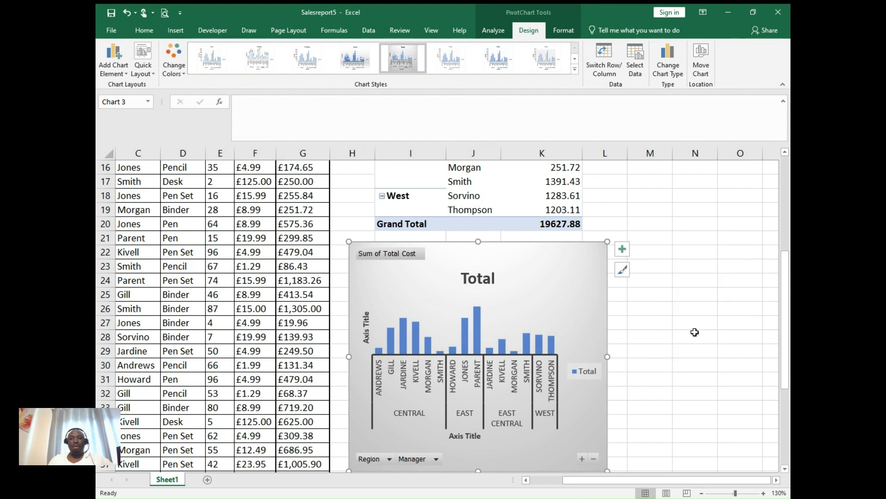
- Replace the PivotChart's title with Sales Order 2050 and close the chart formatting pane
{"action": "double_click", "coordinate": [468, 276]}
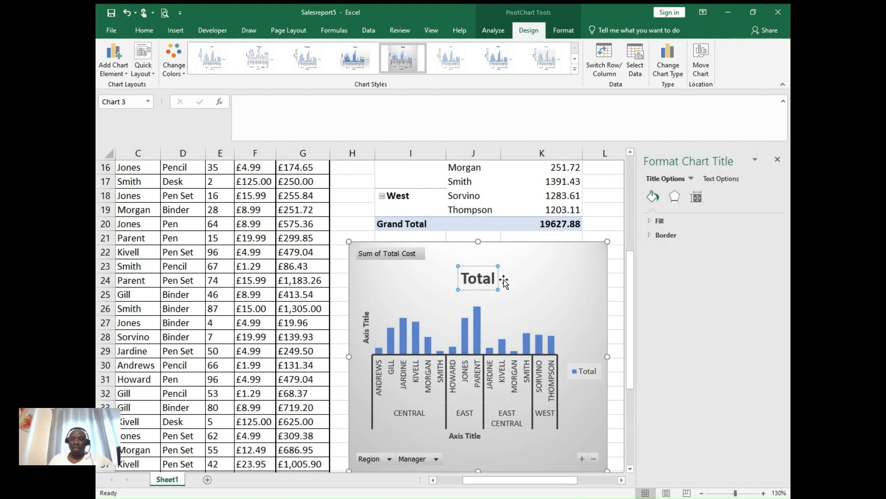
{"action": "key", "text": "BackSpace"}
{"action": "key", "text": "BackSpace"}
{"action": "key", "text": "BackSpace"}
{"action": "key", "text": "BackSpace"}
{"action": "key", "text": "BackSpace"}
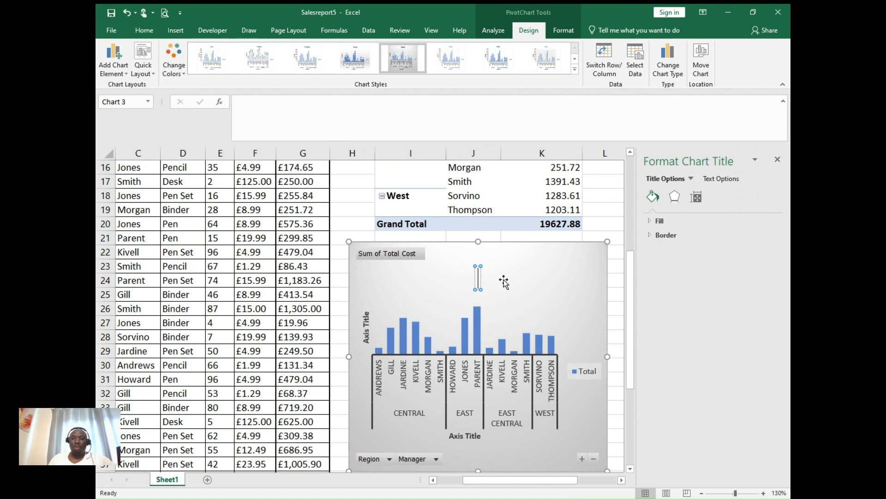
{"action": "type", "text": "Sales"}
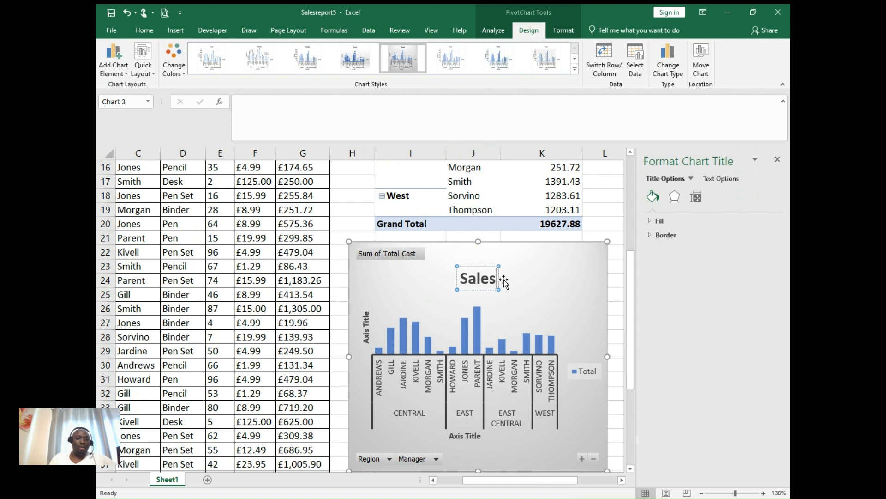
{"action": "type", "text": " order"}
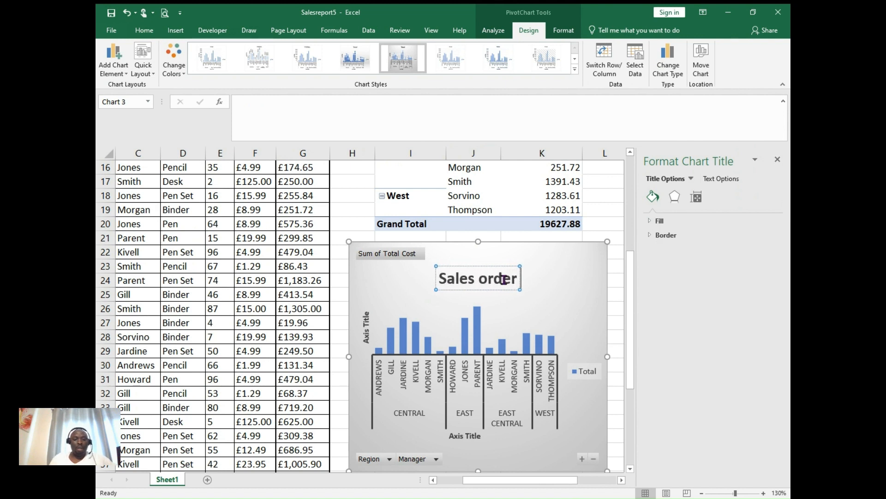
{"action": "type", "text": " 2050"}
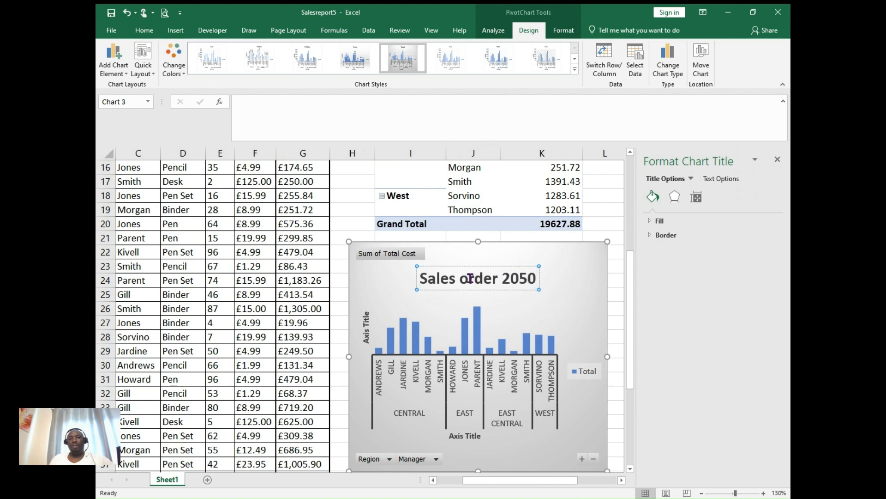
{"action": "left_click_drag", "start_coordinate": [468, 277], "coordinate": [461, 278]}
{"action": "type", "text": "O"}
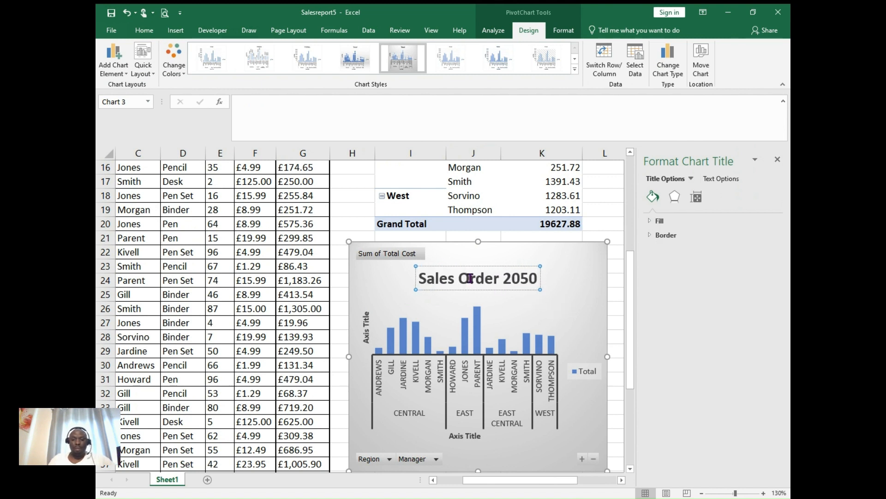
{"action": "left_click", "coordinate": [565, 293]}
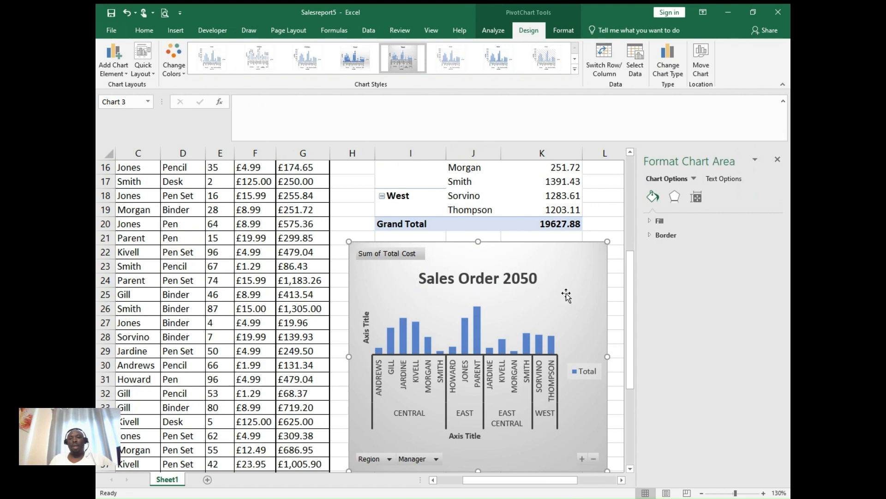
{"action": "left_click_drag", "start_coordinate": [632, 318], "coordinate": [631, 257]}
{"action": "left_click_drag", "start_coordinate": [631, 247], "coordinate": [626, 224]}
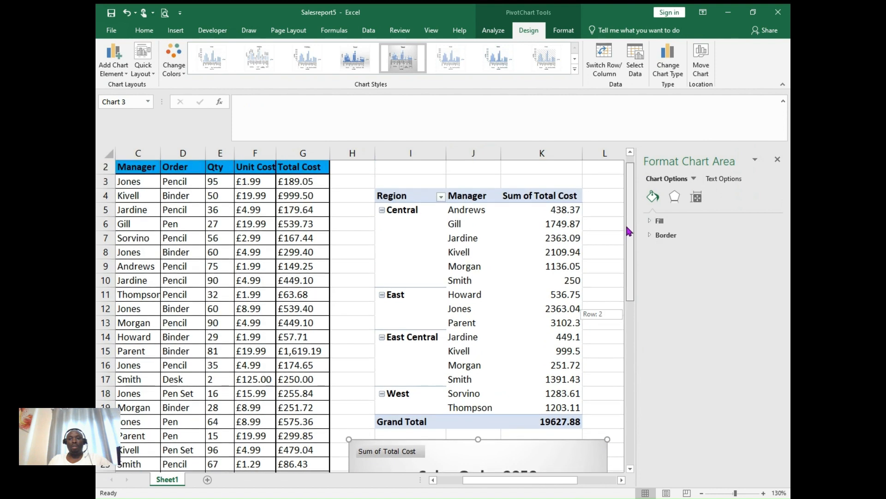
{"action": "left_click", "coordinate": [779, 160]}
- Insert a new column before OrderDate and enter the header S/N in A2
{"action": "left_click_drag", "start_coordinate": [785, 303], "coordinate": [787, 261]}
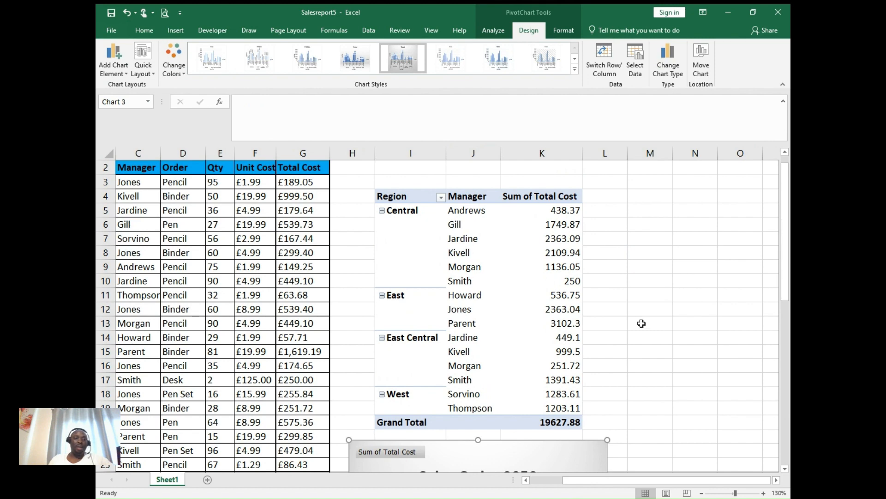
{"action": "left_click_drag", "start_coordinate": [787, 230], "coordinate": [776, 204]}
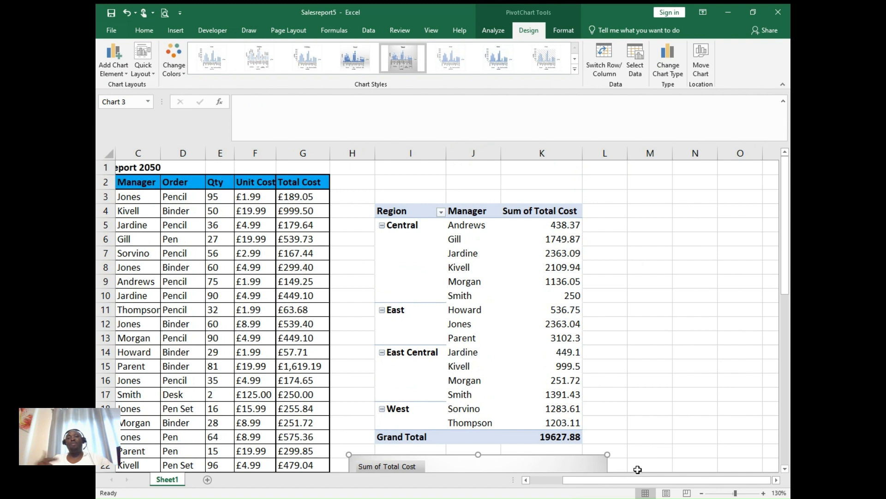
{"action": "left_click_drag", "start_coordinate": [639, 482], "coordinate": [567, 493]}
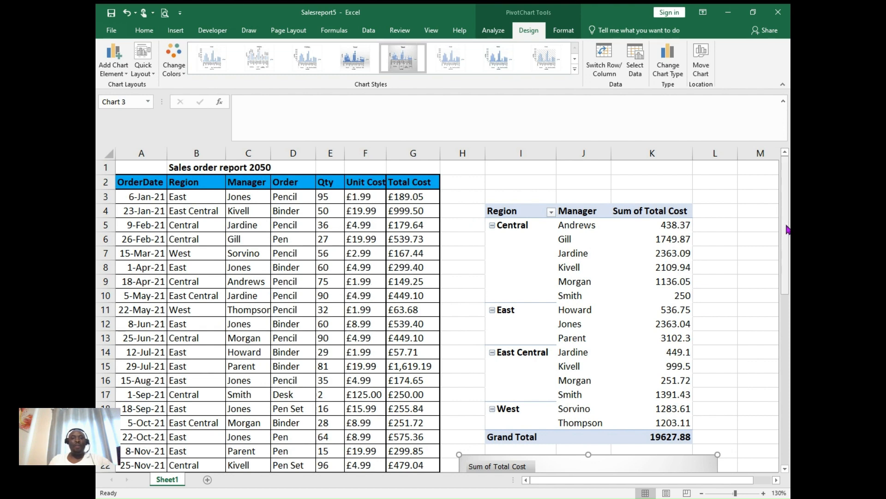
{"action": "left_click_drag", "start_coordinate": [787, 228], "coordinate": [789, 397]}
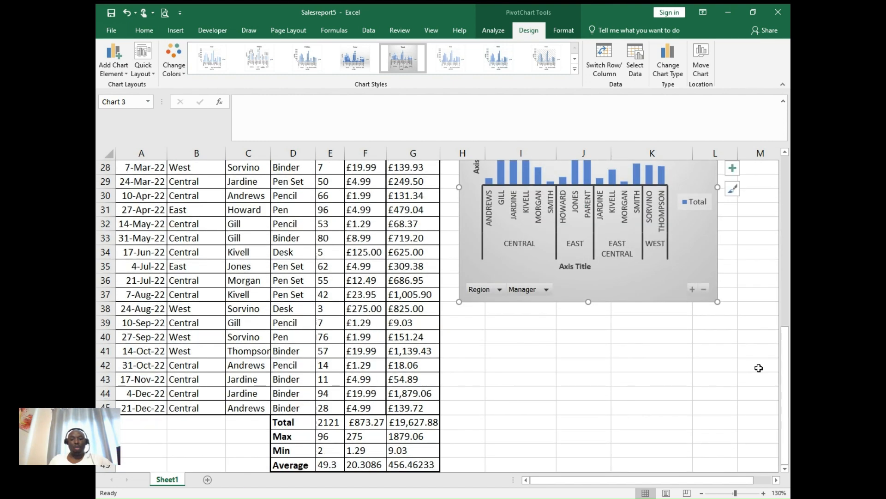
{"action": "left_click", "coordinate": [786, 167]}
{"action": "left_click", "coordinate": [787, 168]}
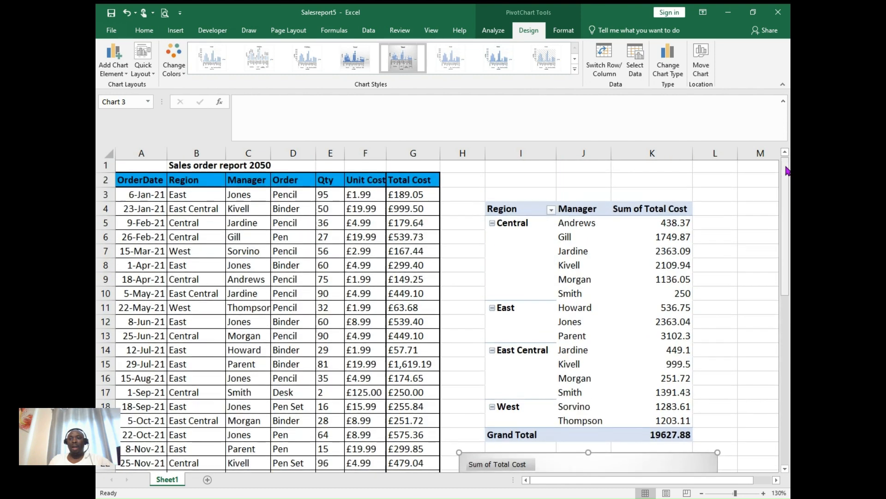
{"action": "left_click", "coordinate": [787, 167]}
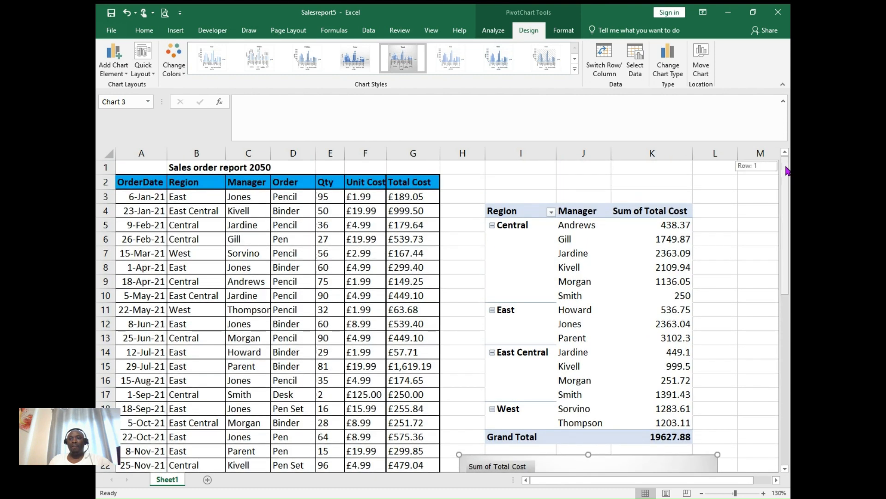
{"action": "left_click", "coordinate": [141, 156]}
{"action": "right_click", "coordinate": [140, 159]}
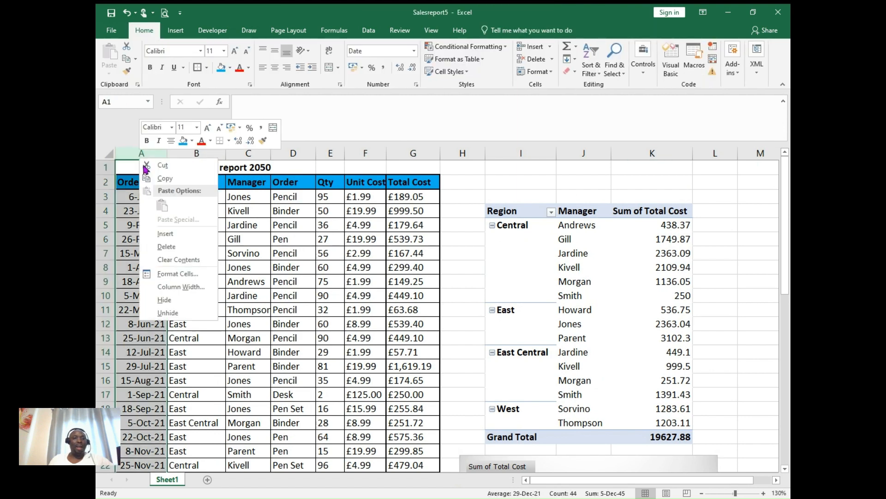
{"action": "left_click", "coordinate": [172, 237]}
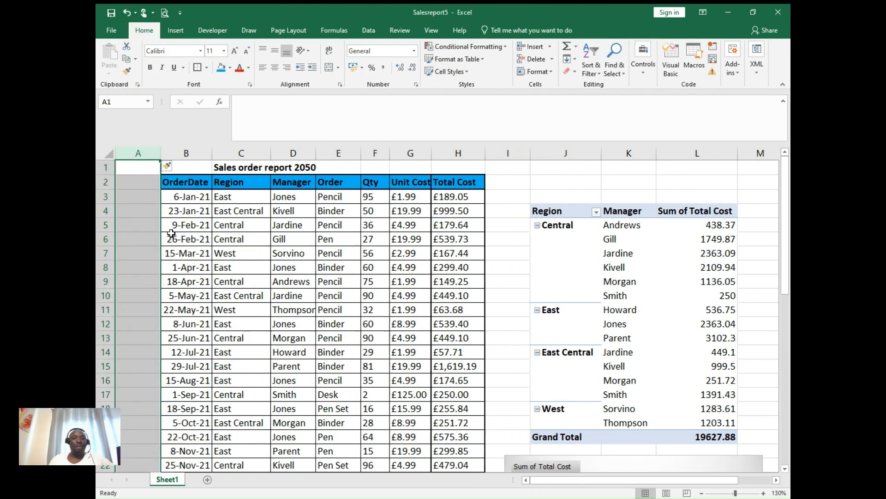
{"action": "left_click", "coordinate": [150, 185]}
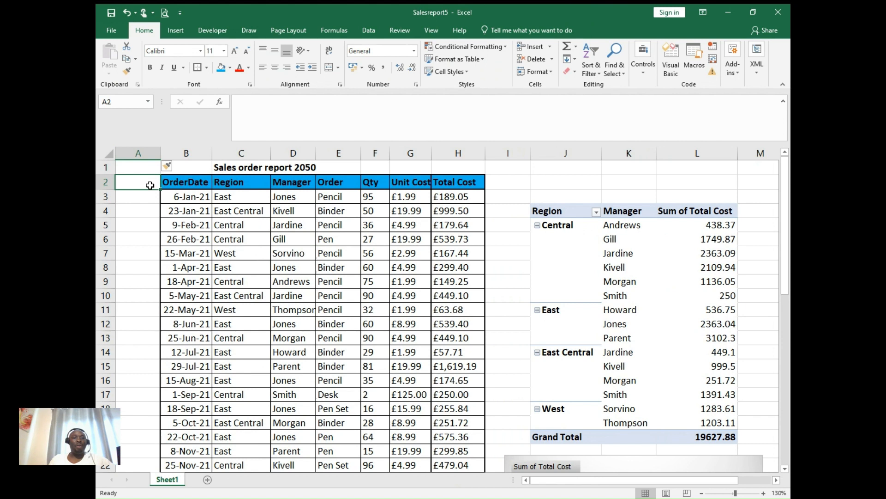
{"action": "type", "text": "S/N"}
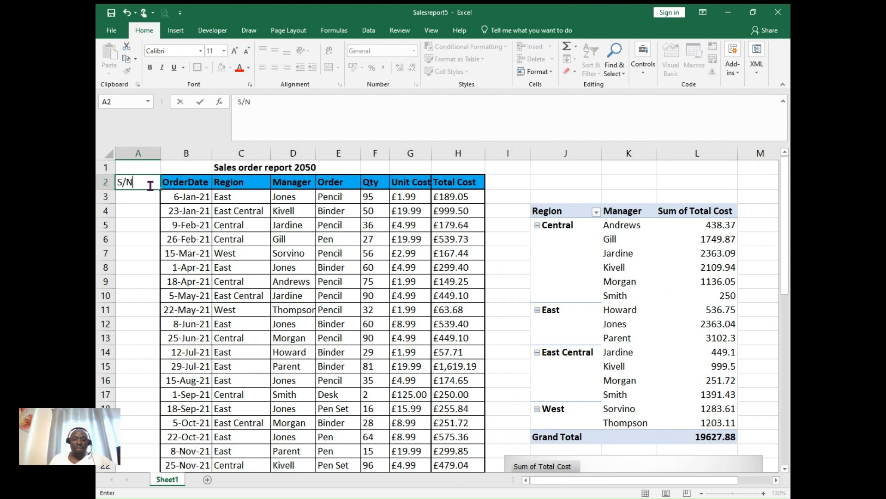
{"action": "left_click", "coordinate": [142, 208]}
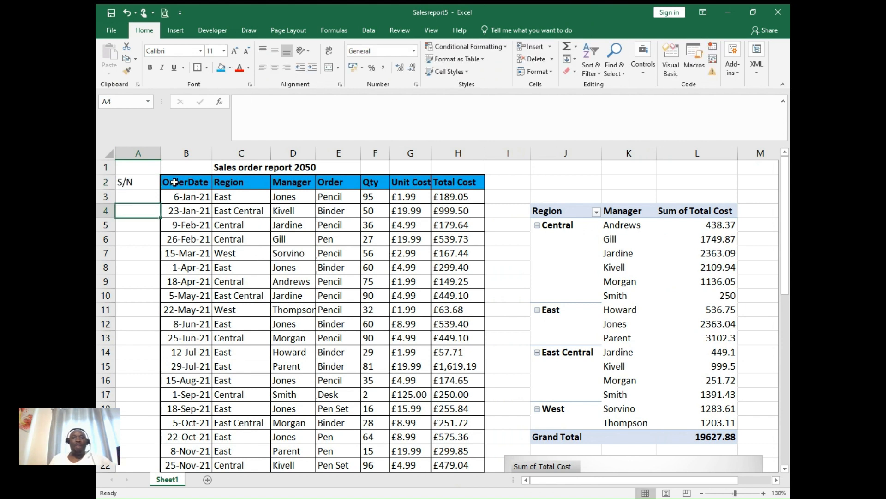
- Copy the formatting of the Qty column onto the new S/N column with Format Painter
{"action": "left_click", "coordinate": [380, 147]}
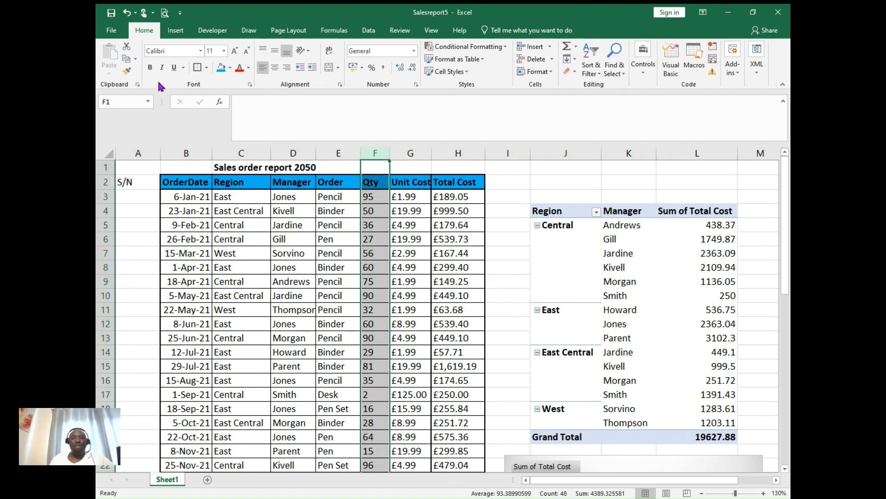
{"action": "left_click", "coordinate": [128, 72]}
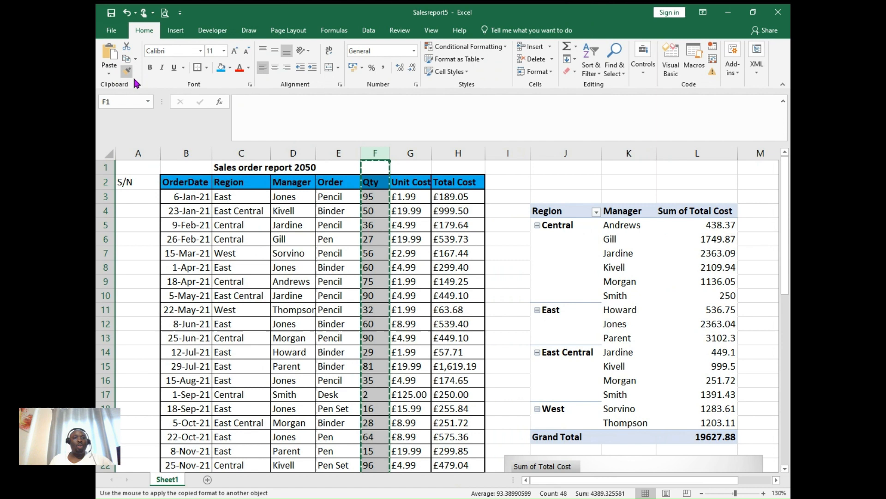
{"action": "left_click", "coordinate": [138, 153]}
- Enter 1 in A3 and 2 in A4, and fill the number series down the S/N column
{"action": "left_click", "coordinate": [132, 196]}
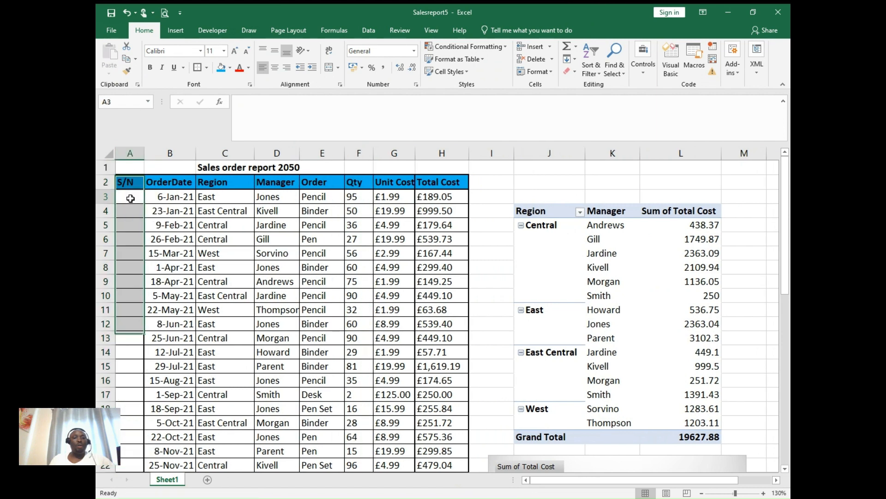
{"action": "type", "text": "1"}
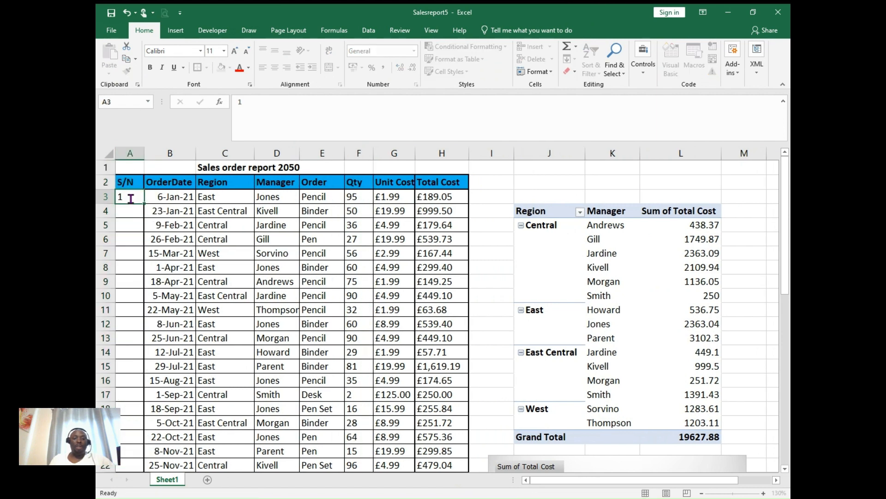
{"action": "key", "text": "Return"}
{"action": "type", "text": "21"}
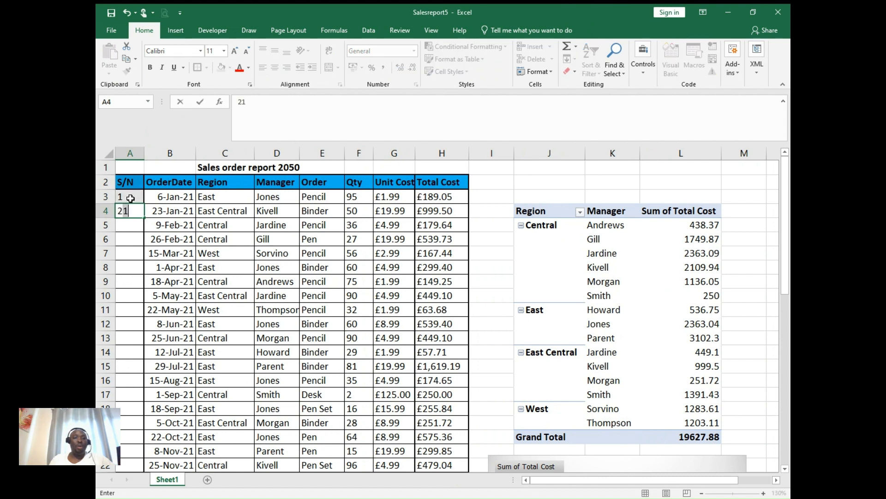
{"action": "key", "text": "Return"}
{"action": "left_click", "coordinate": [131, 212]}
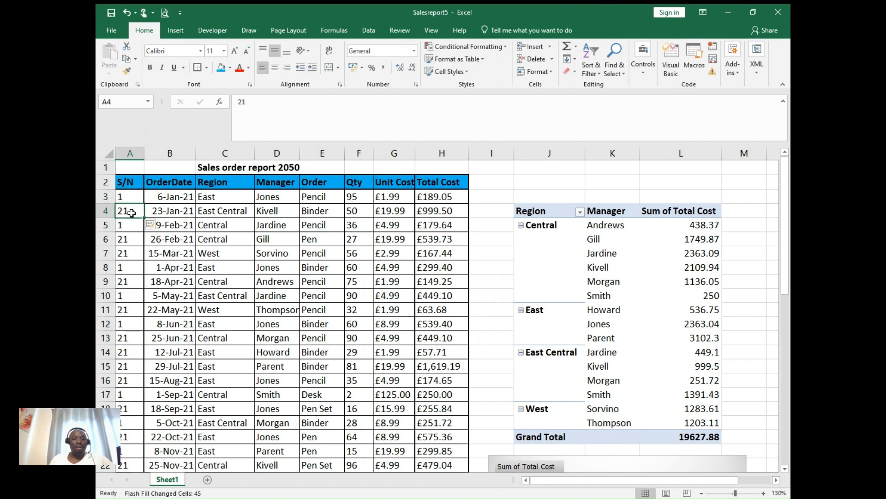
{"action": "type", "text": "2"}
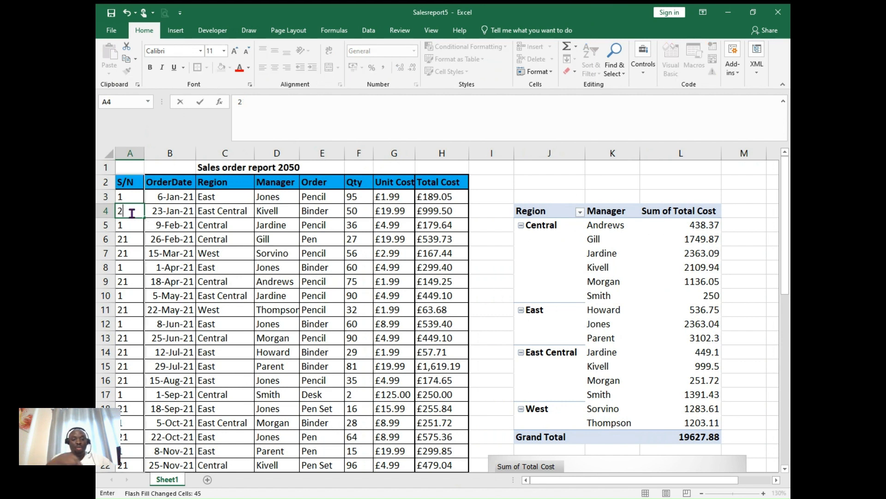
{"action": "key", "text": "Return"}
{"action": "left_click_drag", "start_coordinate": [131, 199], "coordinate": [135, 213]}
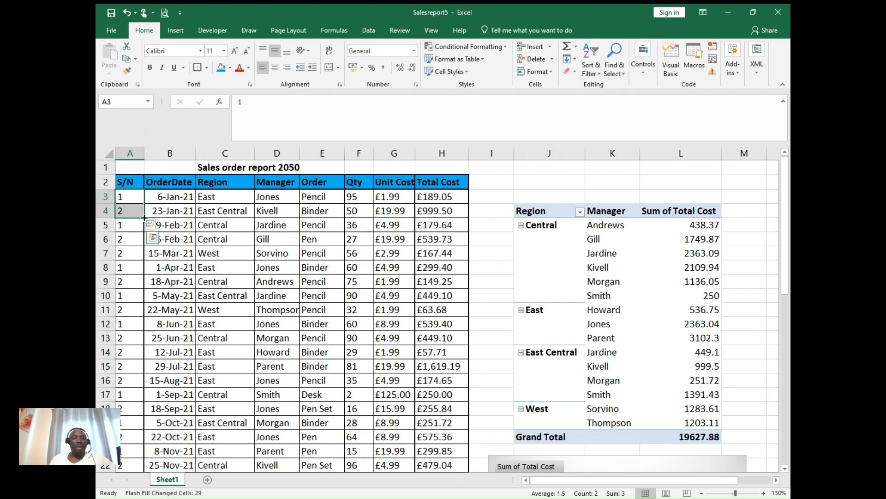
{"action": "double_click", "coordinate": [144, 218]}
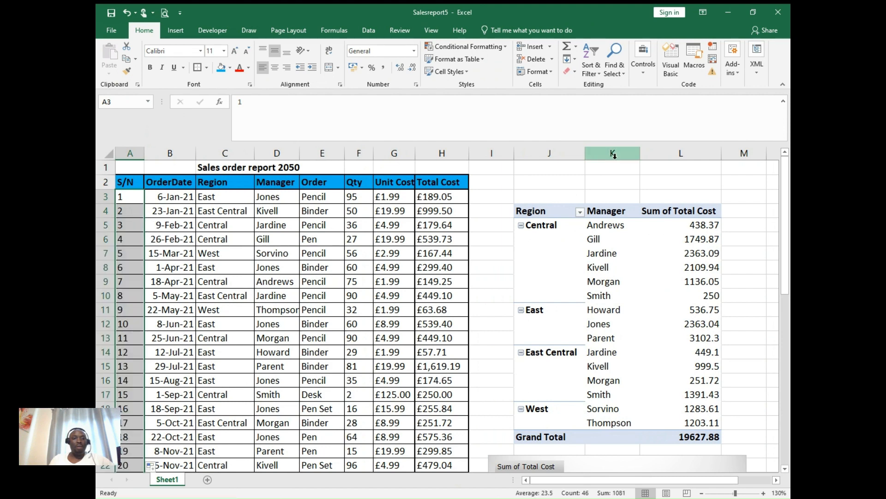
- Clear the surplus serial numbers in column A alongside the Total, Max, Min and Average rows
{"action": "left_click_drag", "start_coordinate": [789, 188], "coordinate": [790, 359]}
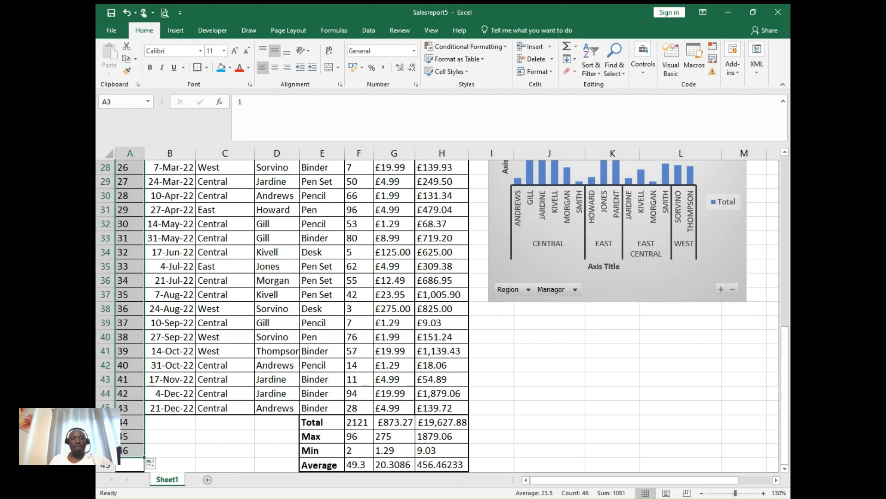
{"action": "left_click_drag", "start_coordinate": [127, 425], "coordinate": [128, 460]}
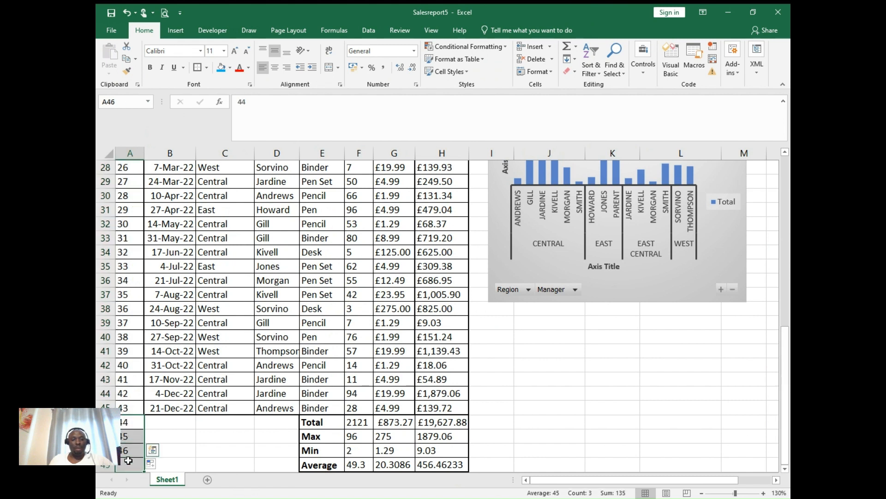
{"action": "left_click", "coordinate": [205, 447]}
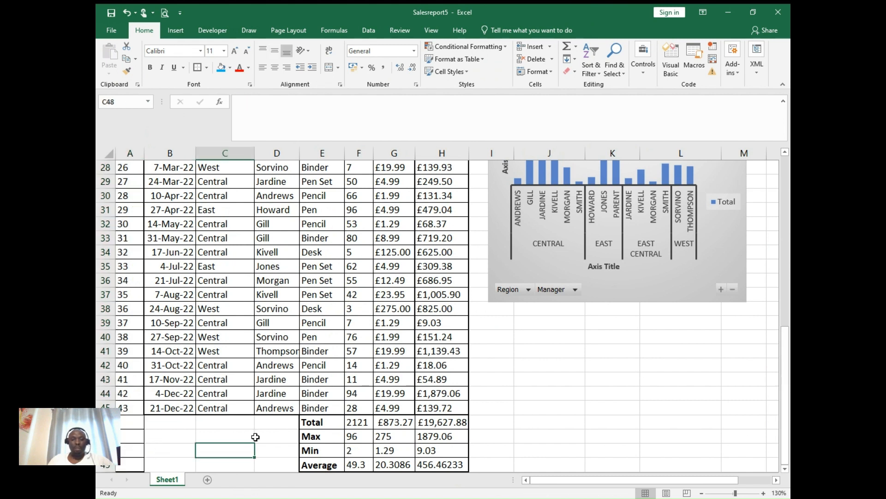
- Select the range A1:M49 so that it covers the sales table, PivotTable and PivotChart
{"action": "left_click_drag", "start_coordinate": [787, 344], "coordinate": [764, 131]}
{"action": "left_click", "coordinate": [117, 168]}
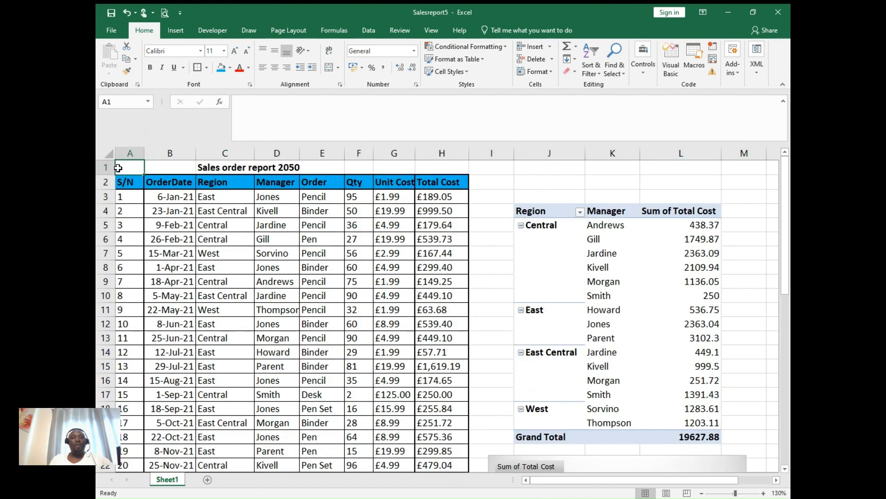
{"action": "left_click", "coordinate": [117, 168]}
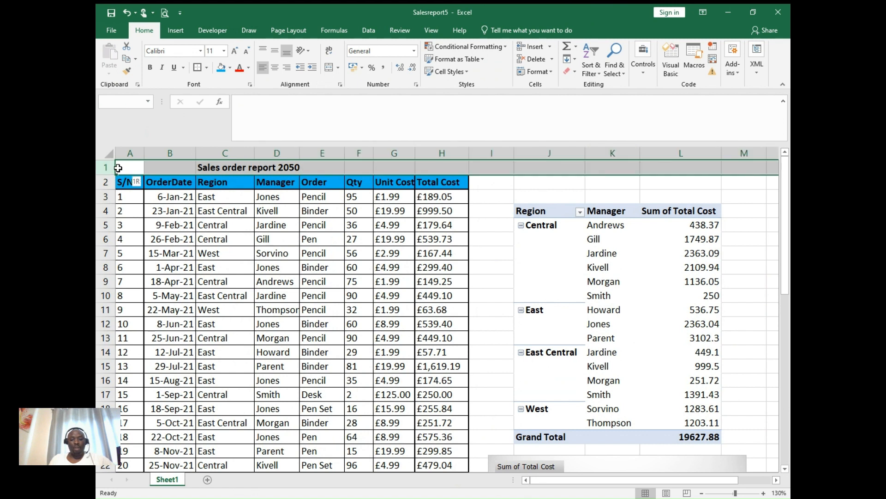
{"action": "key", "text": "ctrl+shift+Left"}
{"action": "key", "text": "shift+Right"}
{"action": "key", "text": "shift+Right"}
{"action": "key", "text": "shift+Right"}
{"action": "key", "text": "shift+Right"}
{"action": "key", "text": "shift+Right"}
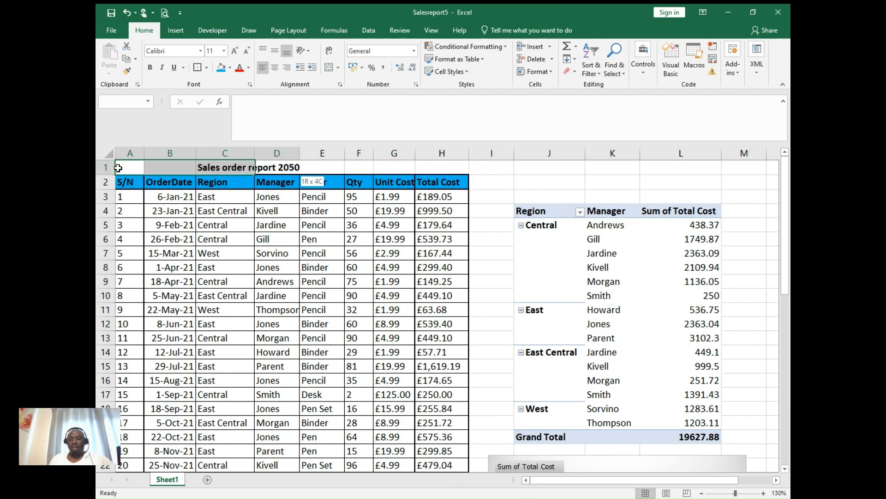
{"action": "key", "text": "shift+Right"}
{"action": "key", "text": "shift+Right"}
{"action": "key", "text": "shift+Right"}
{"action": "key", "text": "shift+Right"}
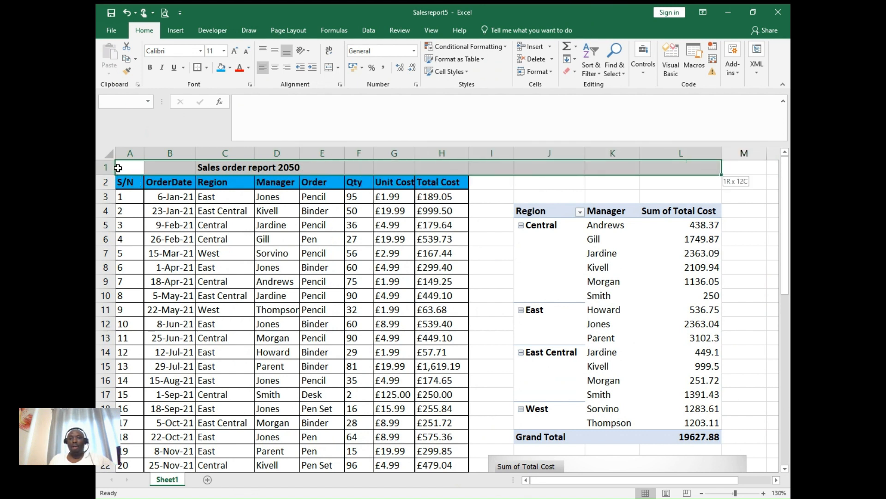
{"action": "key", "text": "shift+Right"}
{"action": "key", "text": "shift+Down"}
{"action": "key", "text": "shift+Down"}
{"action": "key", "text": "shift+Down"}
{"action": "key", "text": "shift+Down"}
{"action": "key", "text": "shift+Down"}
{"action": "key", "text": "shift+Down"}
{"action": "key", "text": "shift+Down"}
{"action": "key", "text": "shift+Down"}
{"action": "key", "text": "shift+Down"}
{"action": "key", "text": "shift+Down"}
{"action": "key", "text": "shift+Down"}
{"action": "key", "text": "shift+Down"}
{"action": "key", "text": "shift+Down"}
{"action": "key", "text": "shift+Down"}
{"action": "key", "text": "shift+Down"}
{"action": "key", "text": "shift+Down"}
{"action": "key", "text": "shift+Down"}
{"action": "key", "text": "shift+Down"}
{"action": "key", "text": "shift+Down"}
{"action": "key", "text": "shift+Down"}
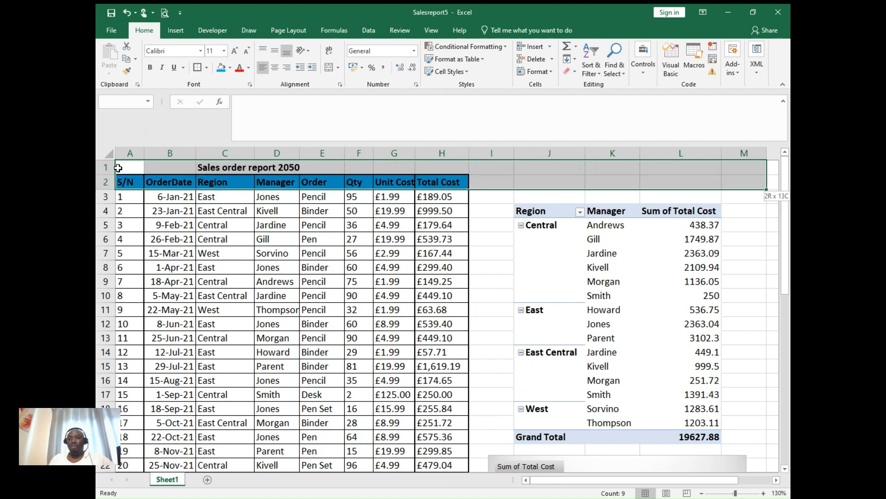
{"action": "key", "text": "shift+Down"}
{"action": "key", "text": "shift+Down"}
{"action": "key", "text": "shift+Down"}
{"action": "key", "text": "shift+Down"}
{"action": "key", "text": "shift+Down"}
{"action": "key", "text": "shift+Down"}
{"action": "key", "text": "shift+Down"}
{"action": "key", "text": "shift+Down"}
{"action": "key", "text": "shift+Down"}
{"action": "key", "text": "shift+Down"}
{"action": "key", "text": "shift+Down"}
{"action": "key", "text": "shift+Down"}
{"action": "key", "text": "shift+Down"}
{"action": "key", "text": "shift+Down"}
{"action": "key", "text": "shift+Down"}
{"action": "key", "text": "shift+Down"}
{"action": "key", "text": "shift+Down"}
{"action": "key", "text": "shift+Down"}
{"action": "key", "text": "shift+Down"}
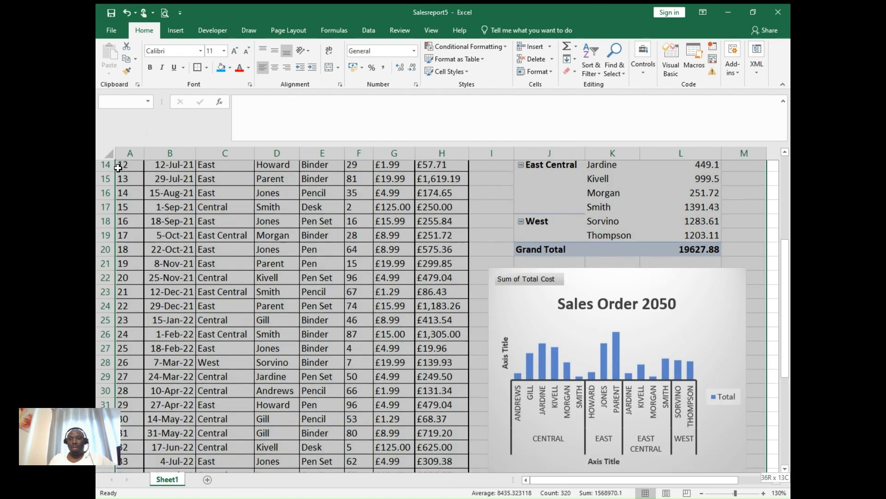
{"action": "key", "text": "shift+Down"}
{"action": "key", "text": "shift+Down"}
{"action": "key", "text": "shift+Down"}
{"action": "key", "text": "shift+Down"}
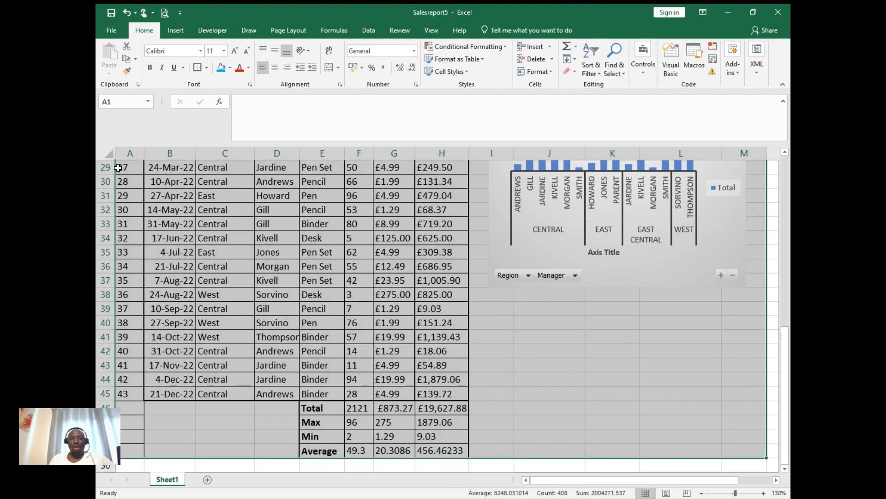
- Open the print preview and examine how the report is split across the first six pages
{"action": "key", "text": "ctrl+p"}
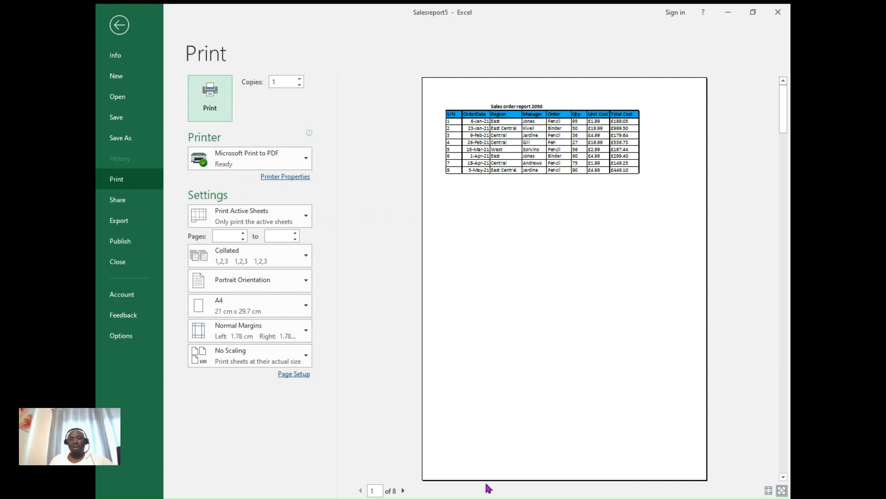
{"action": "left_click", "coordinate": [403, 491]}
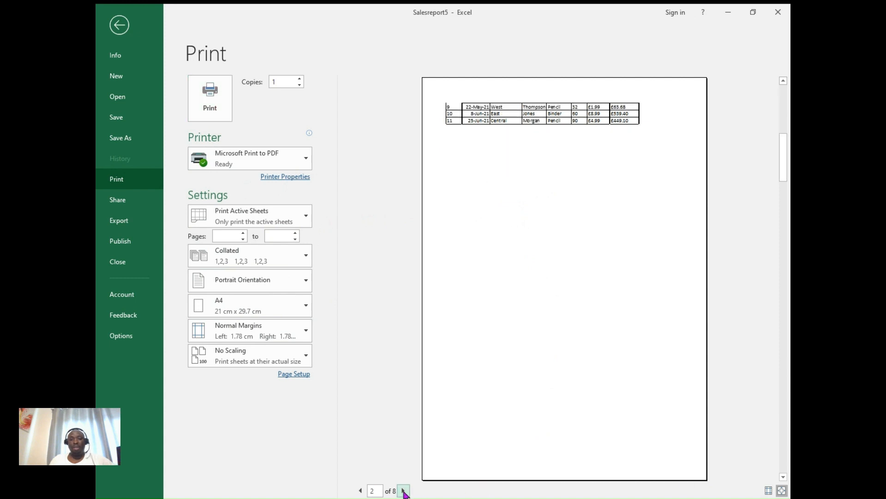
{"action": "left_click", "coordinate": [403, 491]}
{"action": "left_click", "coordinate": [403, 491]}
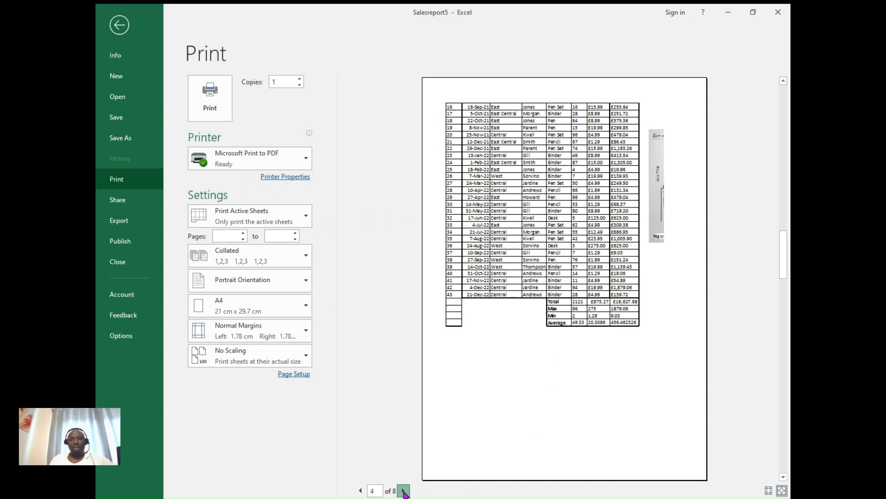
{"action": "left_click", "coordinate": [403, 490]}
{"action": "left_click", "coordinate": [403, 491]}
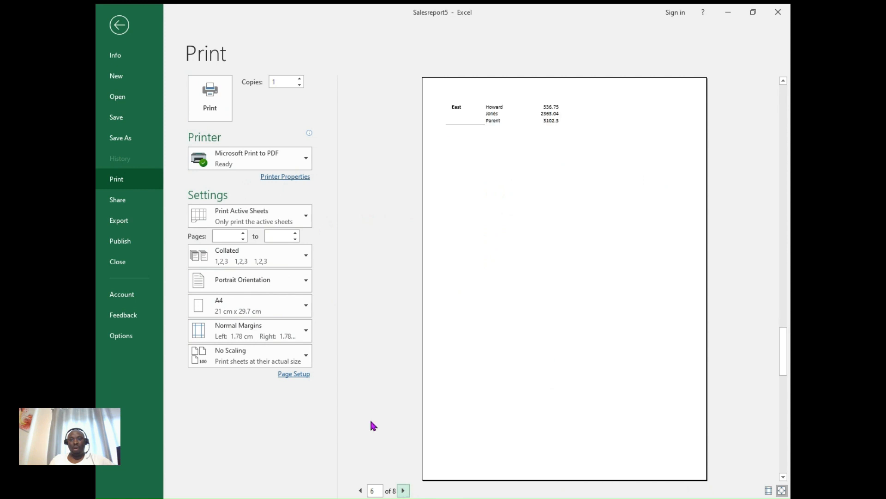
- Set the print orientation to Landscape and return to the first page of the preview
{"action": "left_click", "coordinate": [307, 281]}
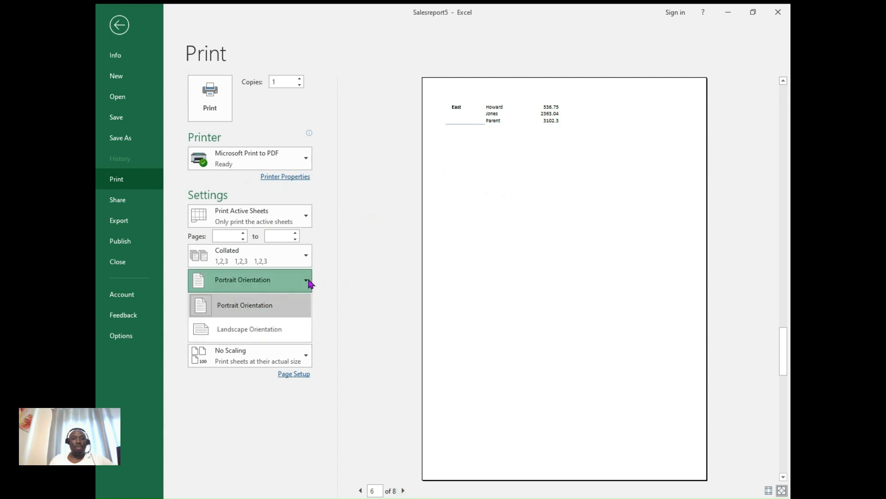
{"action": "left_click", "coordinate": [280, 331]}
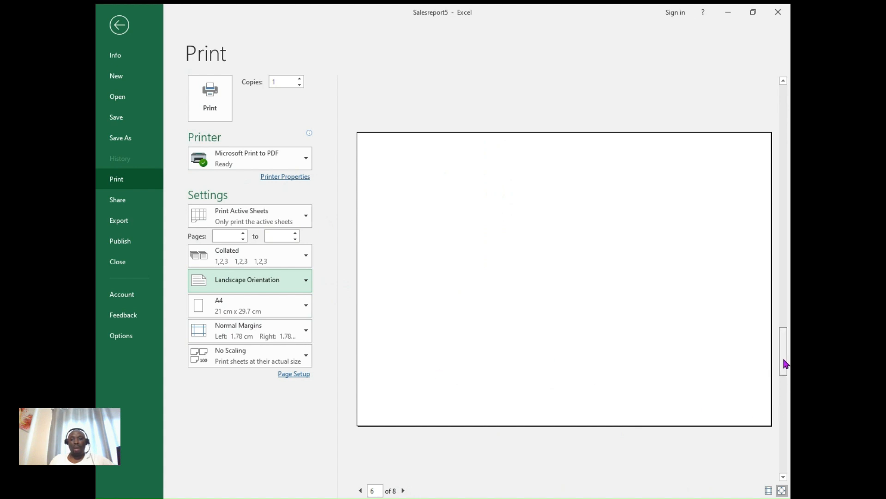
{"action": "left_click_drag", "start_coordinate": [785, 362], "coordinate": [777, 94]}
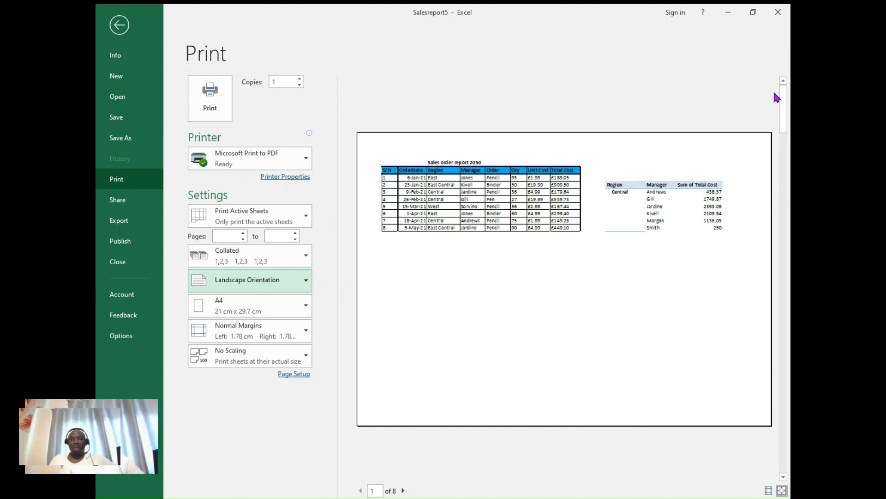
{"action": "left_click", "coordinate": [618, 307]}
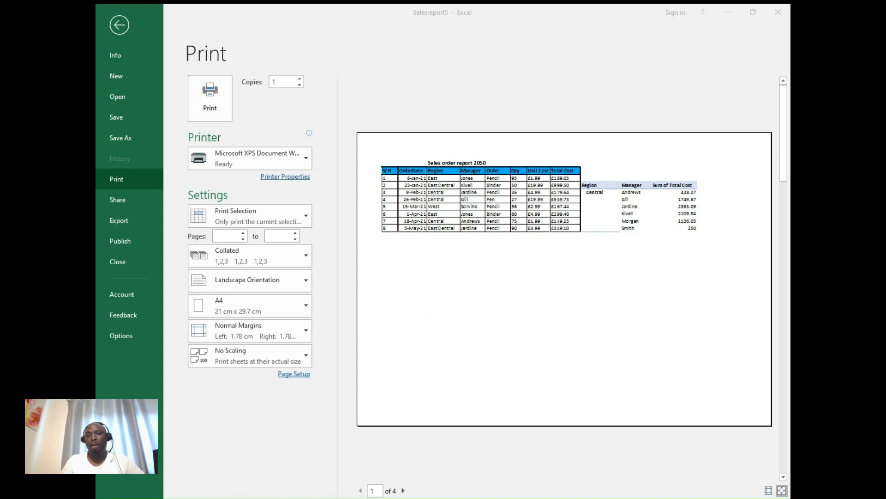
- Examine the landscape preview of the printed selection through to its last page and return to the worksheet
{"action": "left_click", "coordinate": [536, 463]}
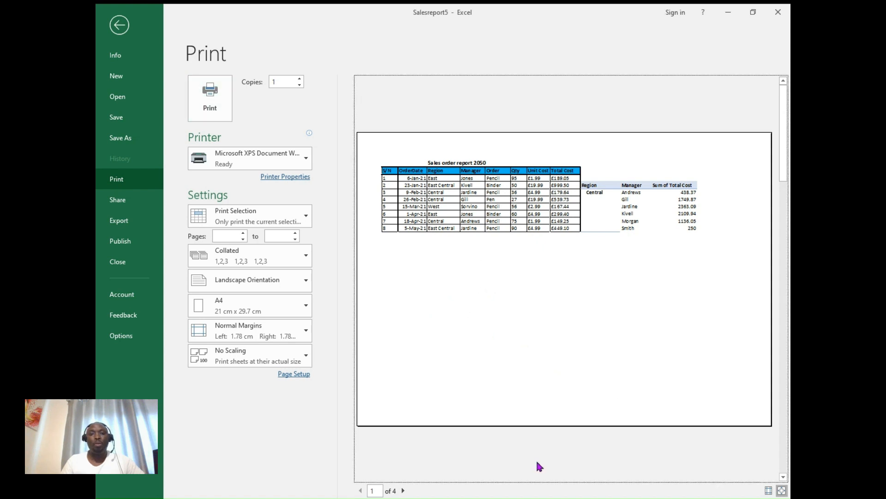
{"action": "left_click", "coordinate": [404, 491]}
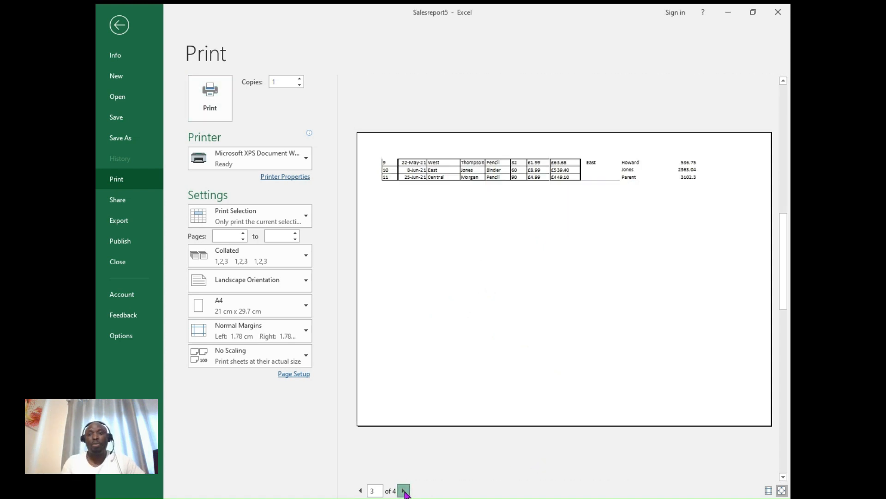
{"action": "left_click", "coordinate": [404, 491]}
{"action": "left_click", "coordinate": [404, 491]}
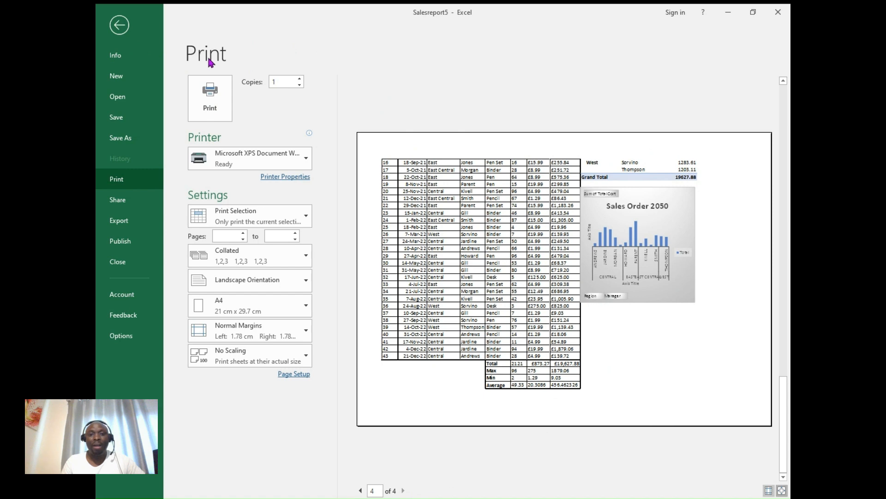
{"action": "left_click", "coordinate": [115, 26]}
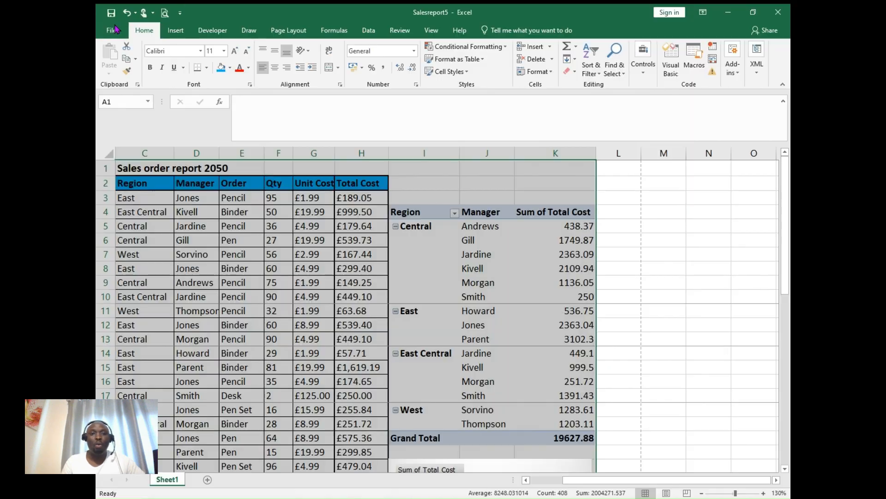
- AutoFit the widths of columns C to H, from Region to Total Cost, and deselect them
{"action": "left_click", "coordinate": [706, 300]}
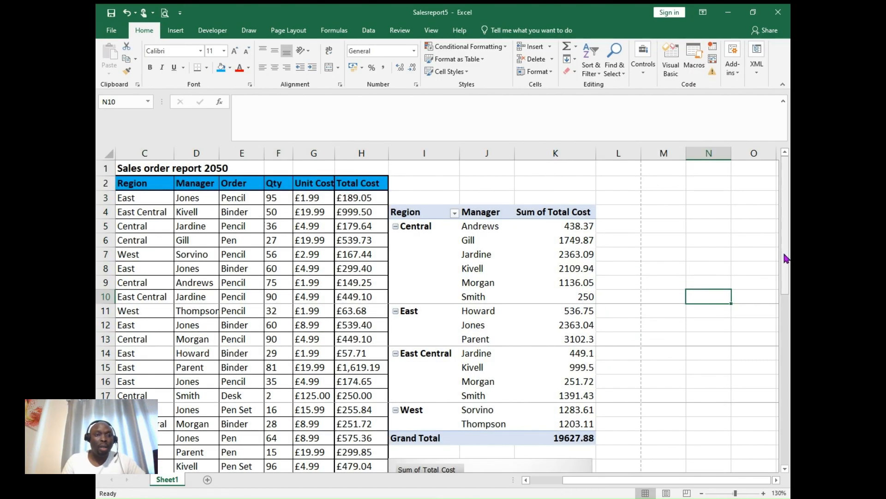
{"action": "left_click_drag", "start_coordinate": [786, 256], "coordinate": [789, 236]}
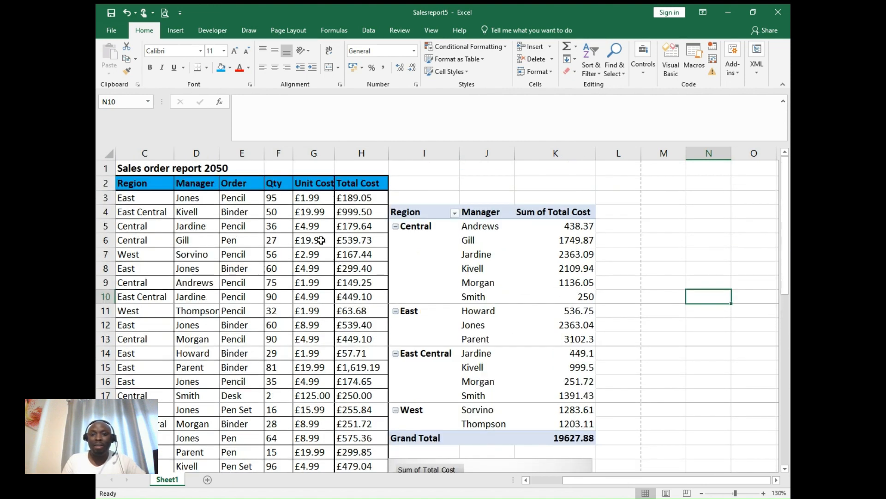
{"action": "left_click", "coordinate": [146, 153]}
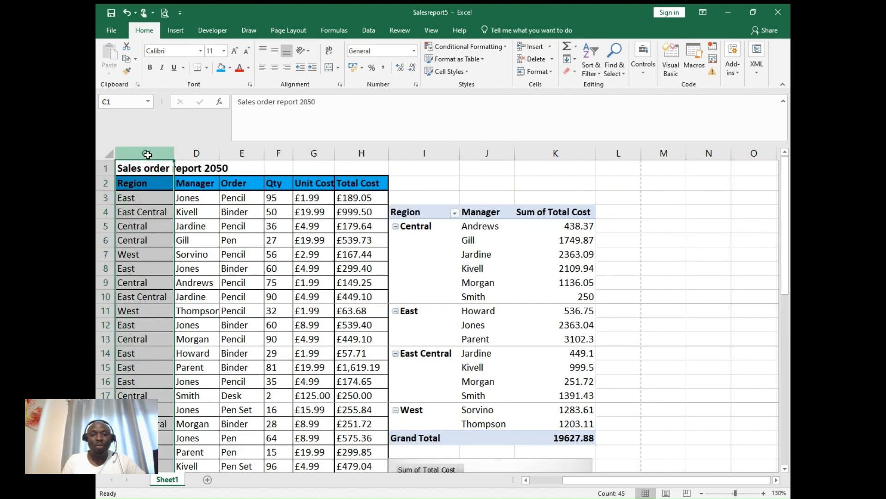
{"action": "left_click_drag", "start_coordinate": [148, 154], "coordinate": [367, 173]}
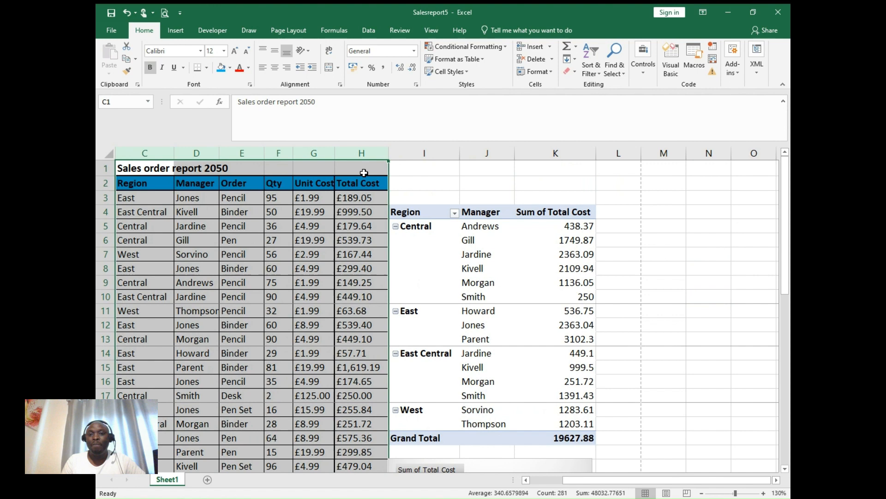
{"action": "double_click", "coordinate": [294, 151]}
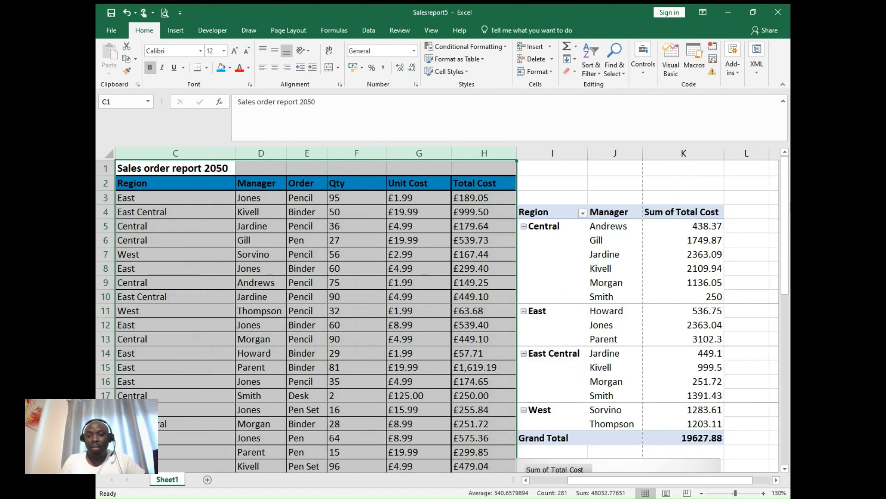
{"action": "left_click_drag", "start_coordinate": [786, 204], "coordinate": [773, 173]}
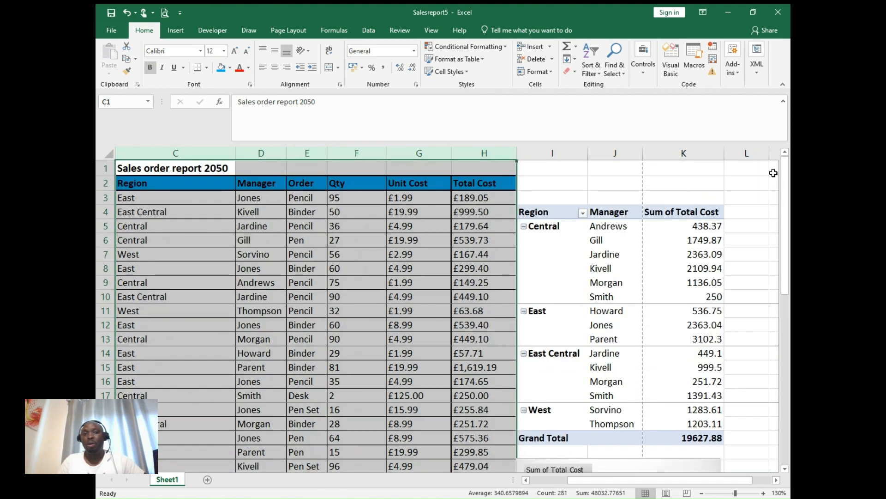
{"action": "left_click", "coordinate": [545, 482]}
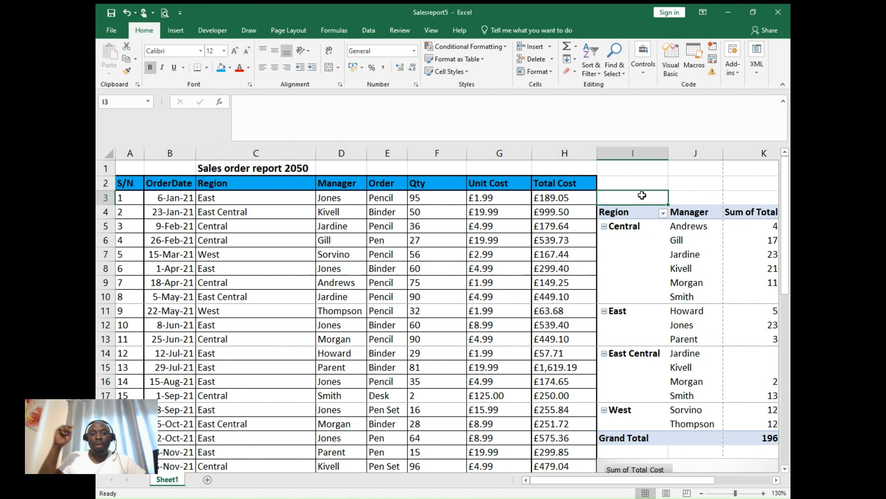
{"action": "left_click", "coordinate": [642, 196]}
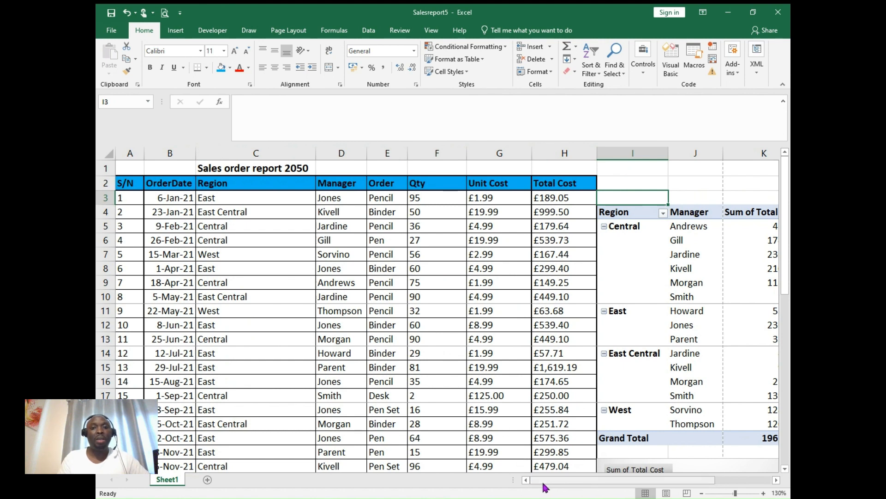
{"action": "left_click_drag", "start_coordinate": [546, 483], "coordinate": [617, 495]}
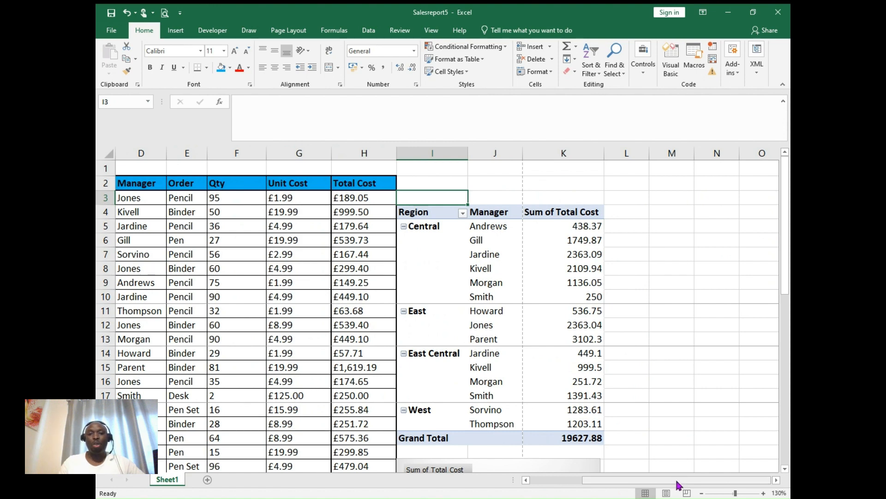
{"action": "left_click_drag", "start_coordinate": [676, 482], "coordinate": [600, 487]}
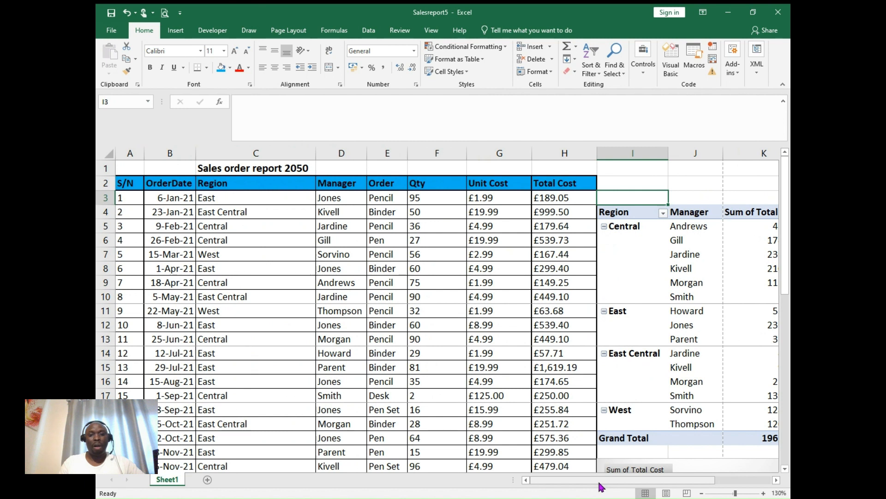